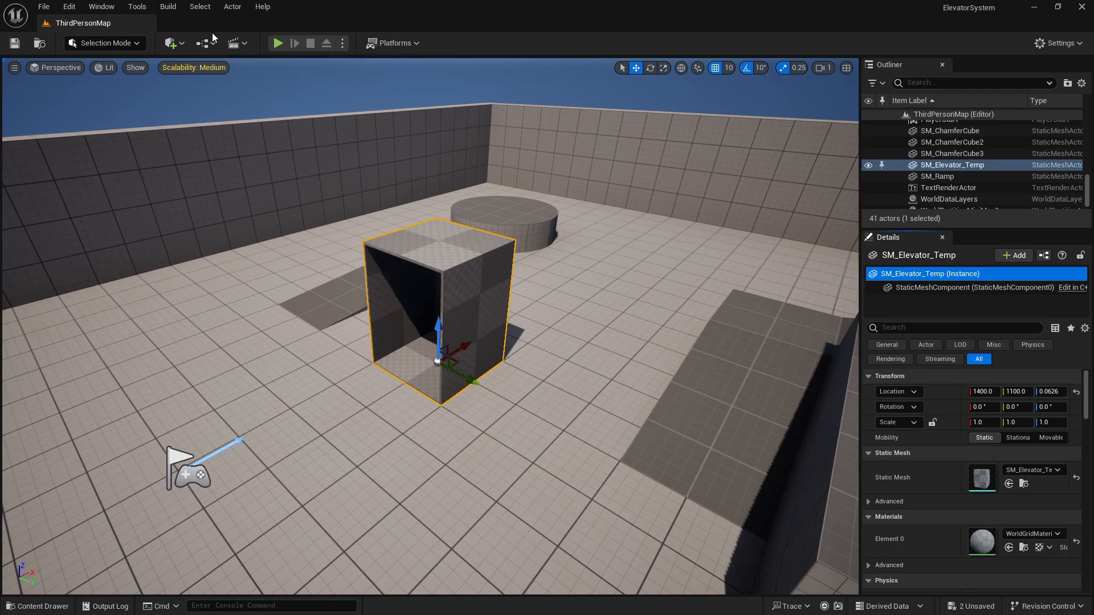
- Open the current level's Level Blueprint in its separate window, look at its empty event graph, and close it
left_click(211, 46)
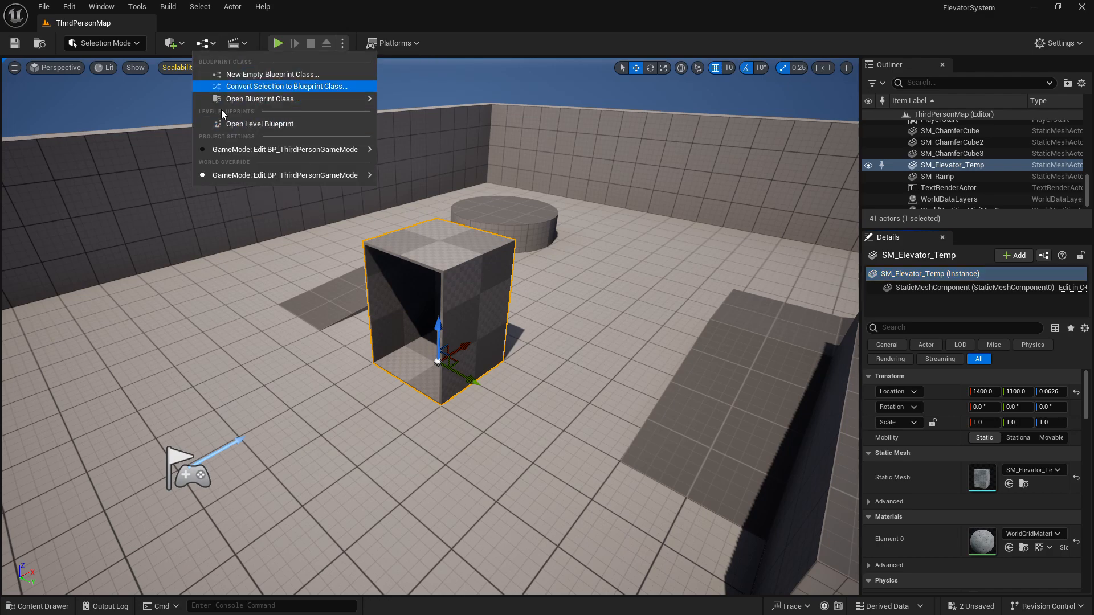
mouse_move(245, 101)
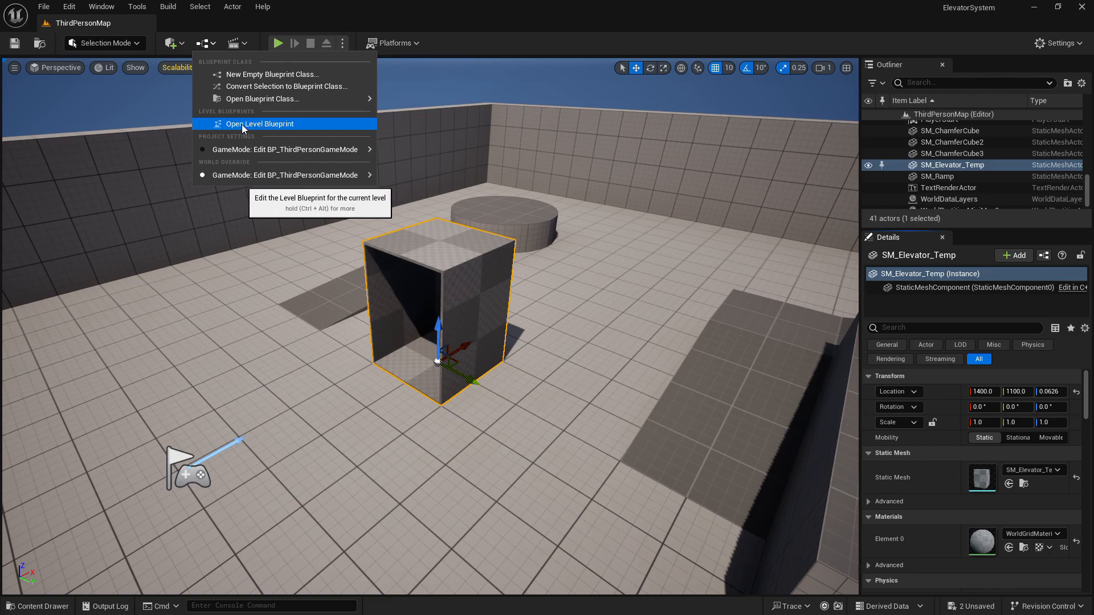
left_click(262, 123)
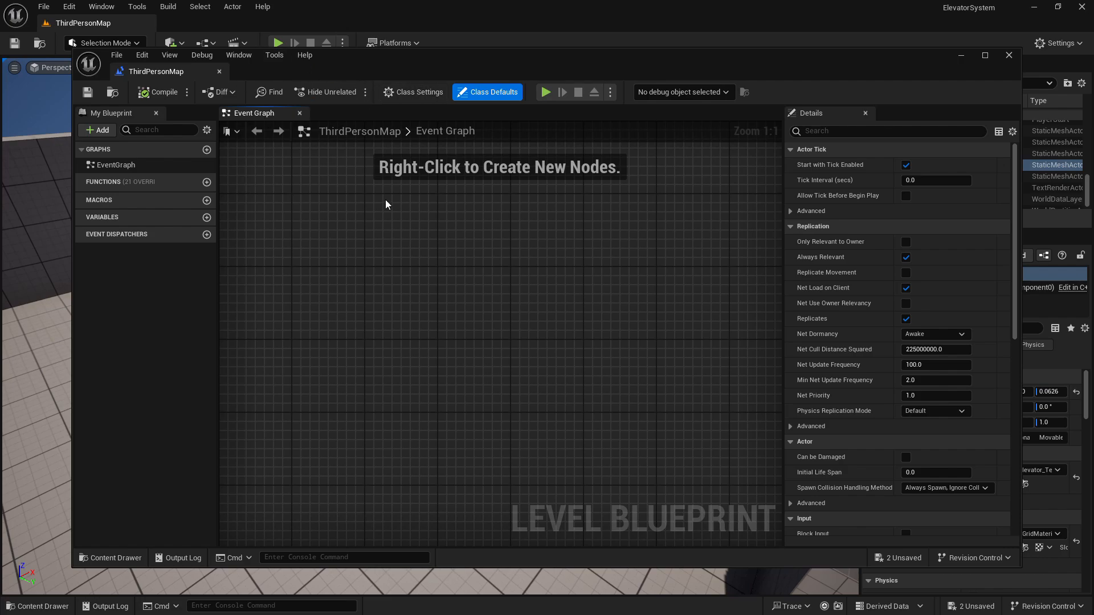
mouse_move(332, 70)
left_mouse_down()
mouse_move(340, 84)
mouse_move(322, 81)
left_mouse_up()
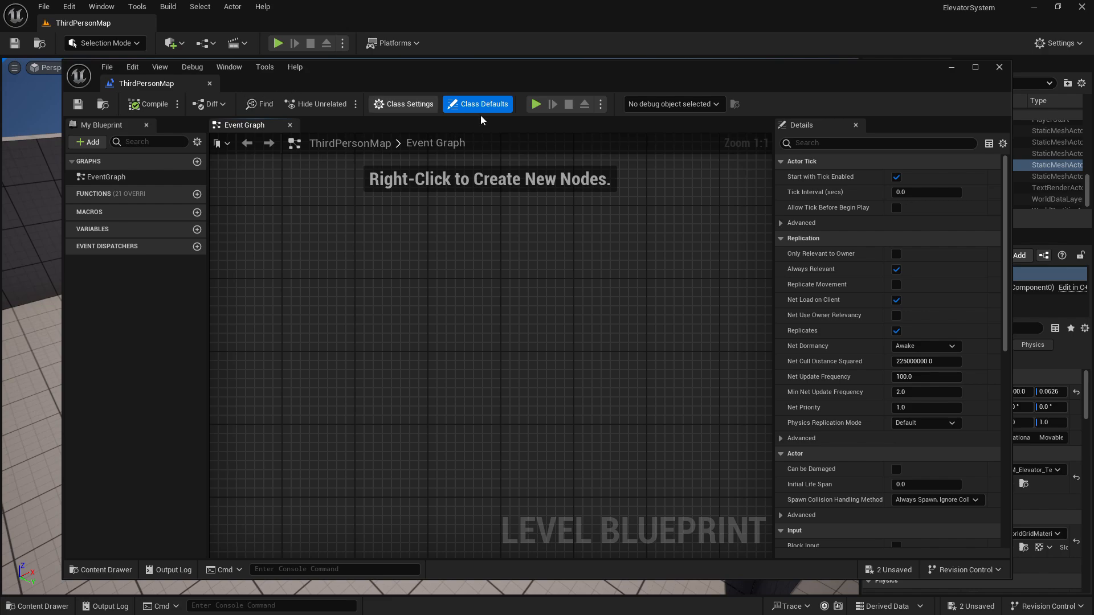
left_click(998, 67)
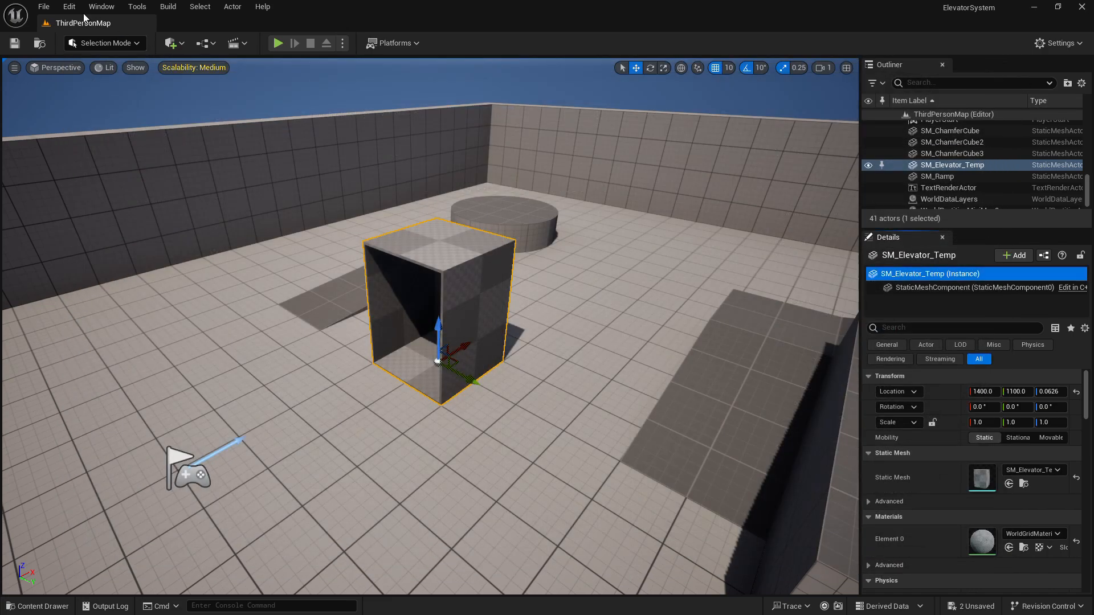
- Set the Asset Editor Open Location to Main Window in the Editor Preferences
left_click(74, 9)
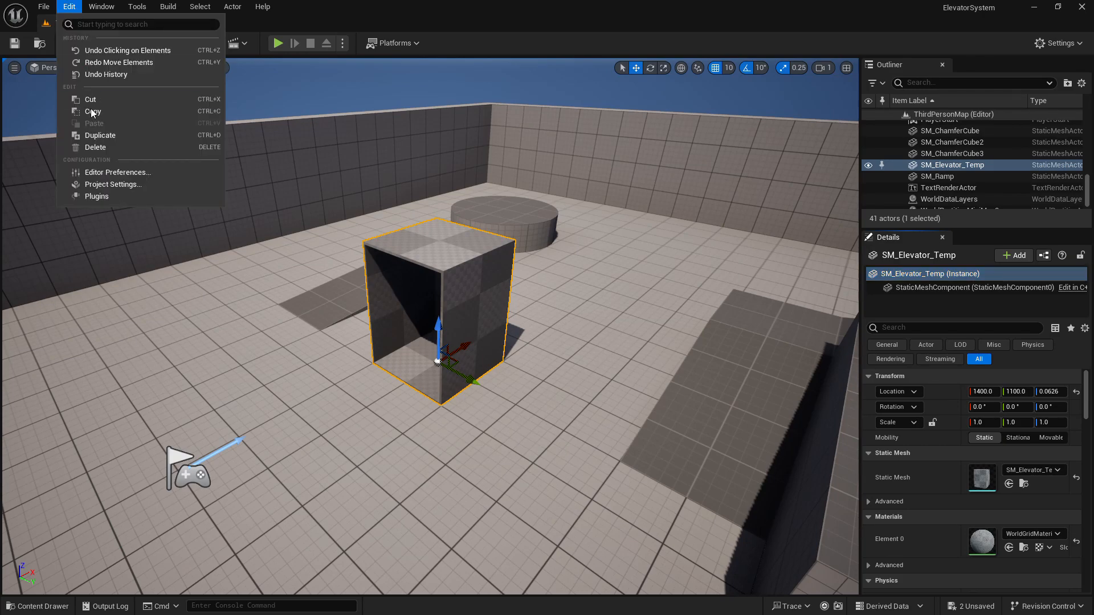
left_click(128, 175)
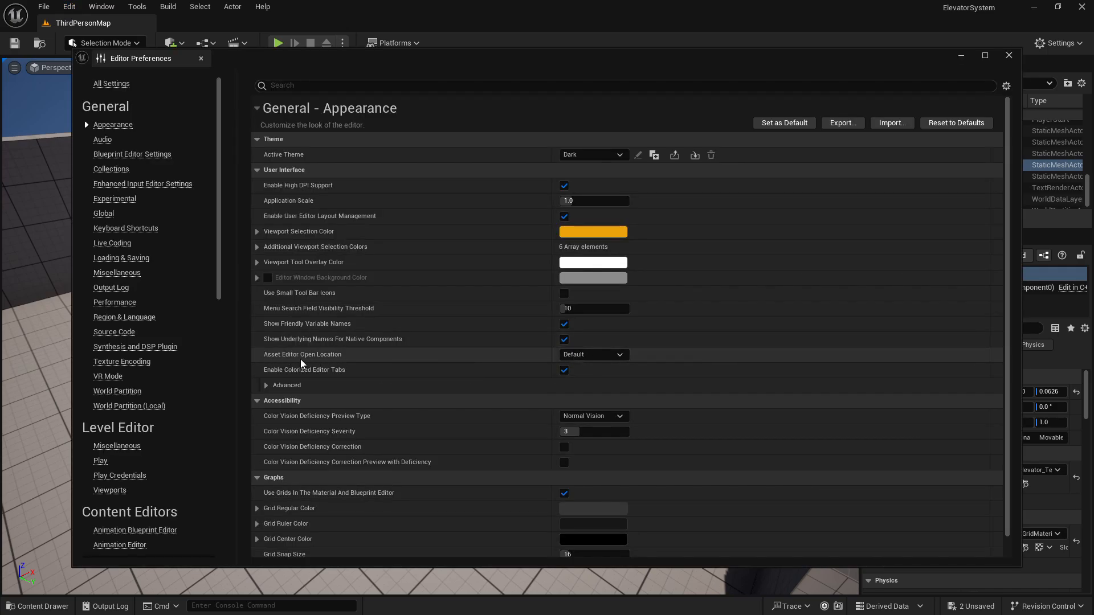
left_click(582, 358)
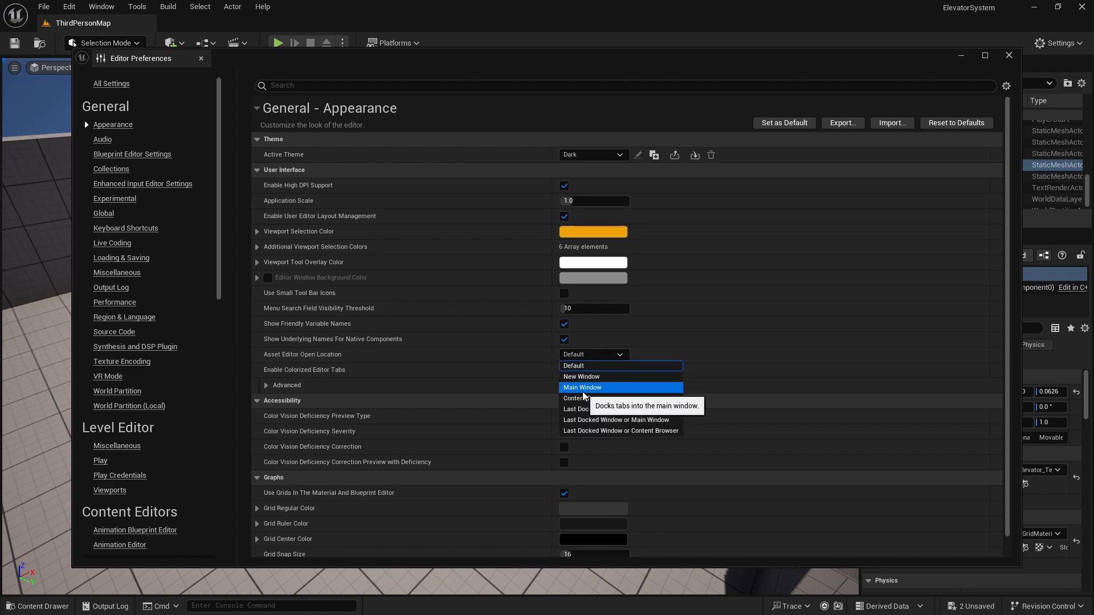
left_click(583, 388)
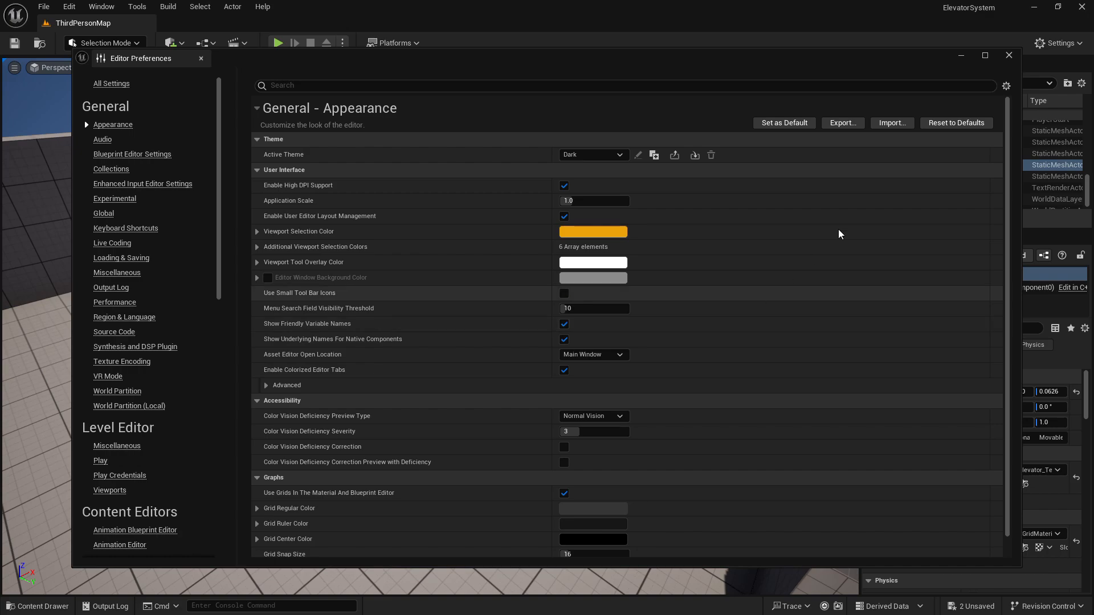
left_click(1009, 55)
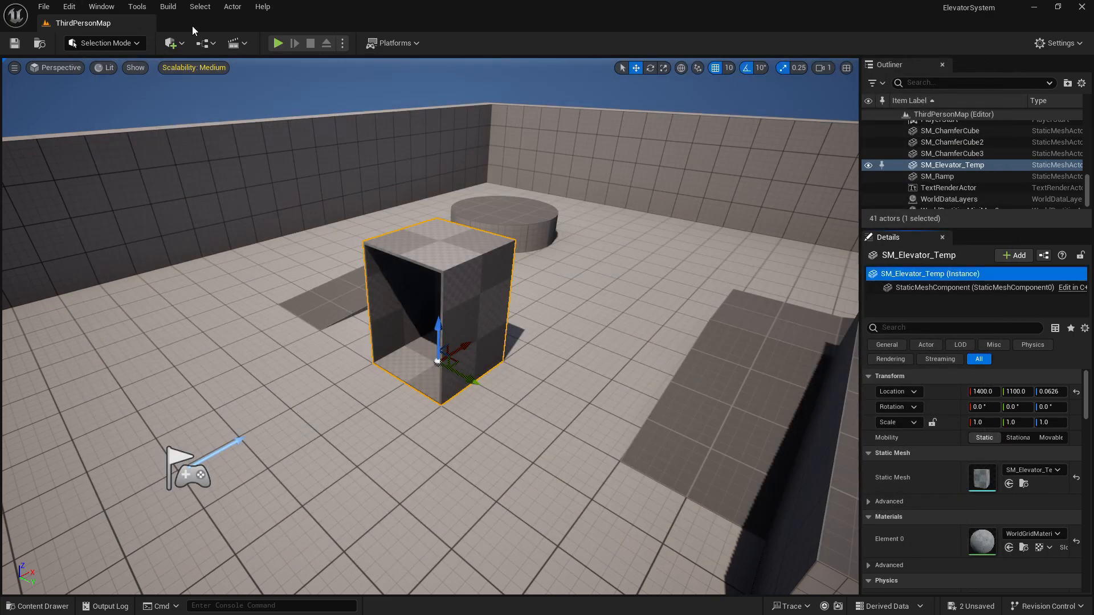
- Reopen the Level Blueprint as a docked tab in the main window and alternate between it and the level viewport
left_click(205, 43)
left_click(248, 125)
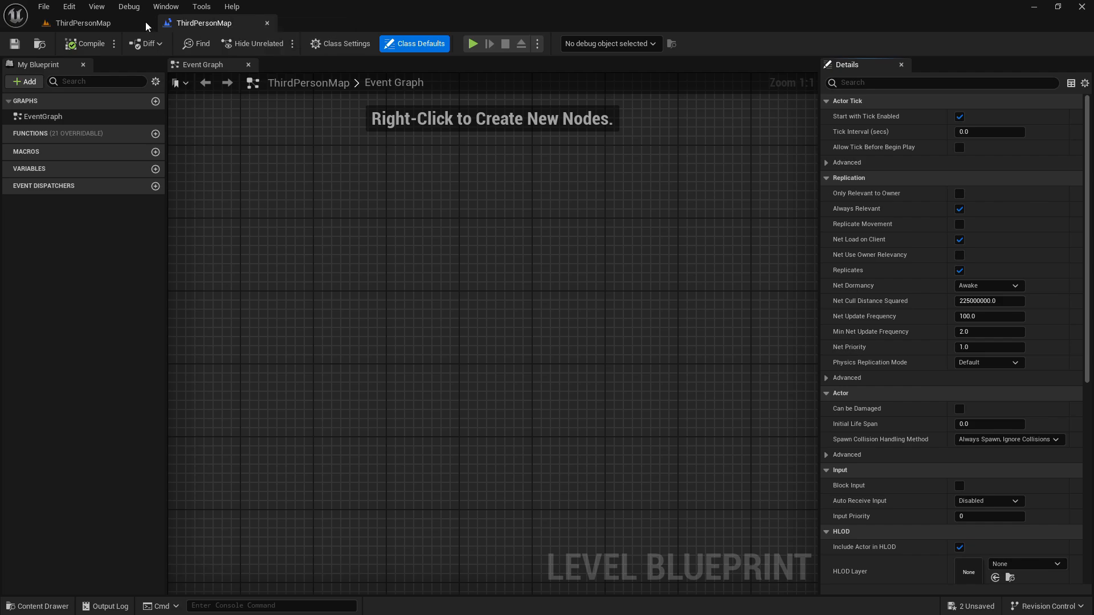
left_click(94, 23)
left_click(177, 24)
left_click(83, 22)
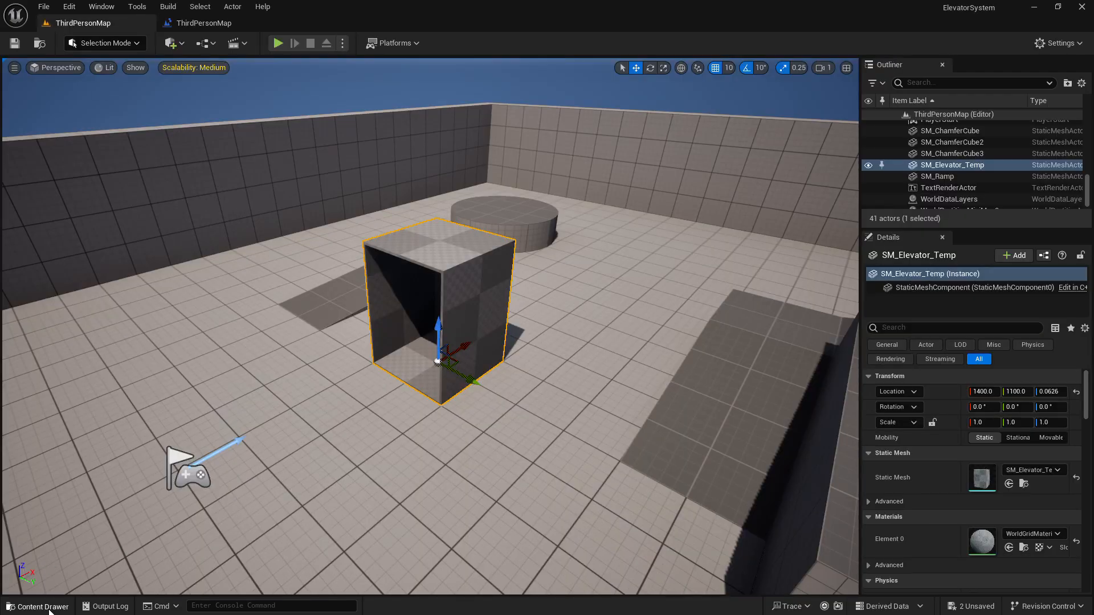
left_click(52, 607)
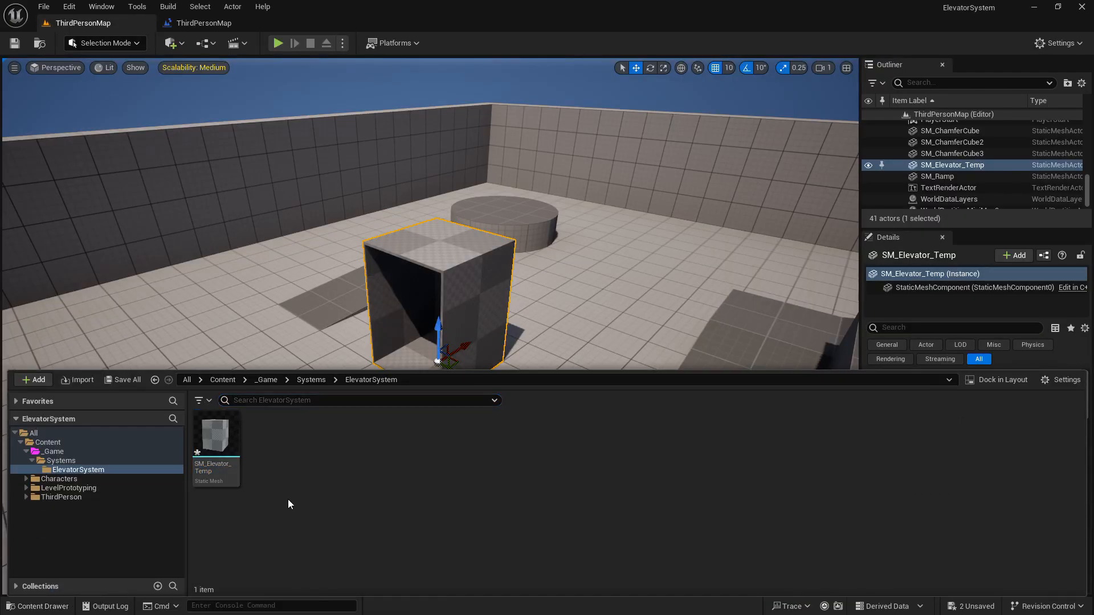
left_click(204, 23)
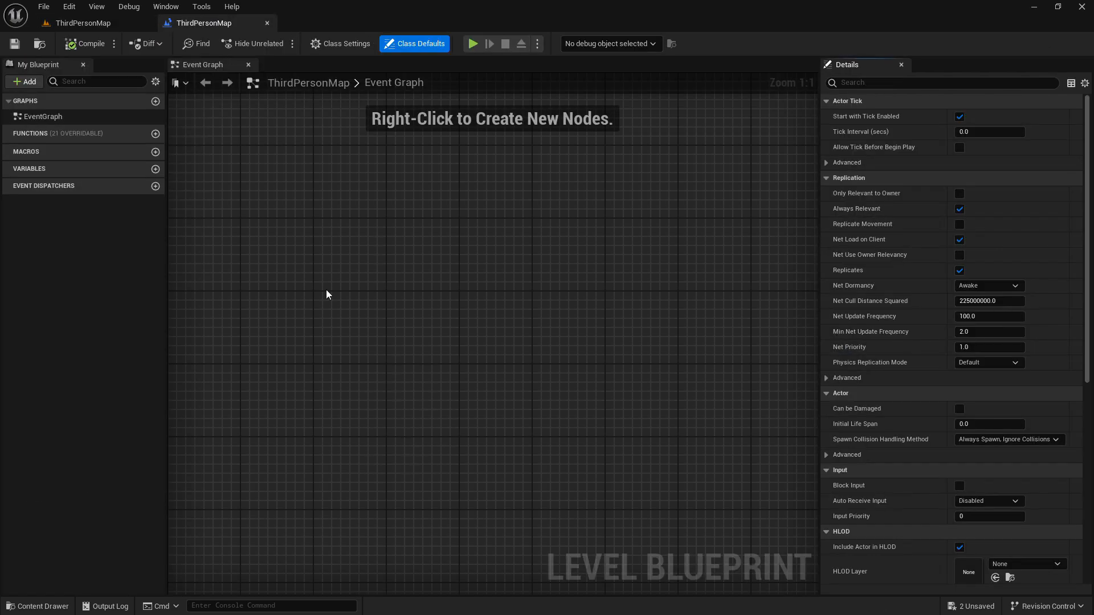
left_click(107, 26)
- Create a Blueprint Class with Actor as its parent in the ElevatorSystem folder, keep the default name, and open it
left_click(38, 606)
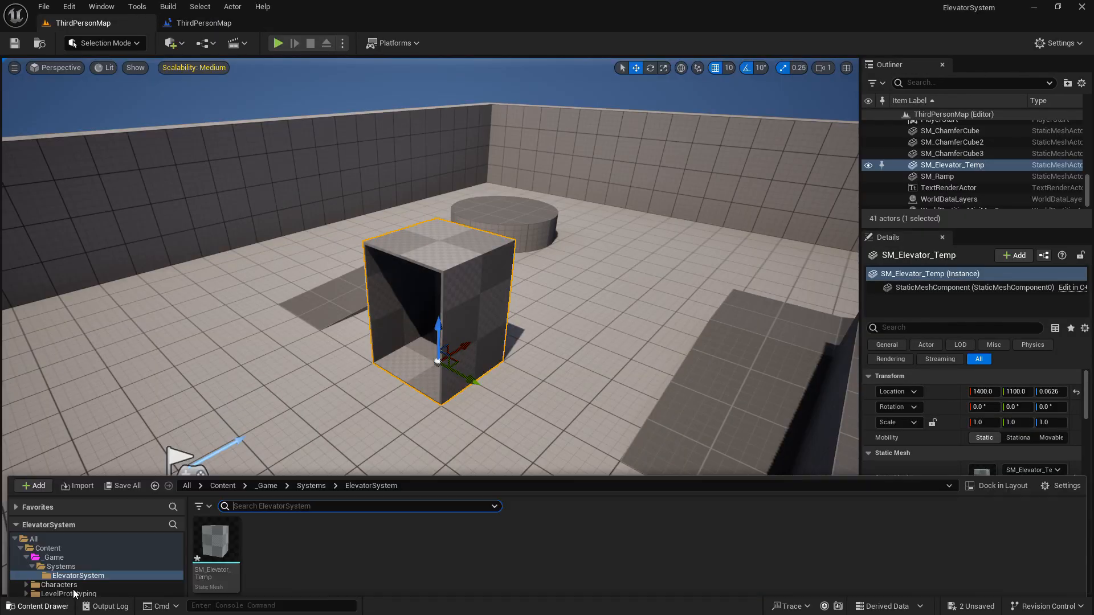
right_click(293, 488)
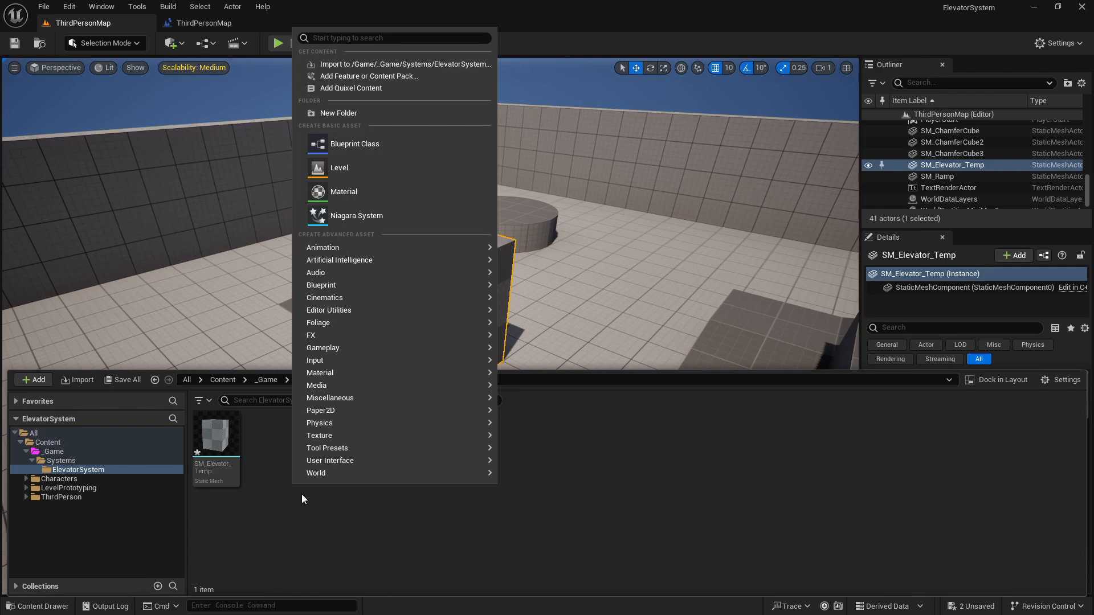
left_click(364, 148)
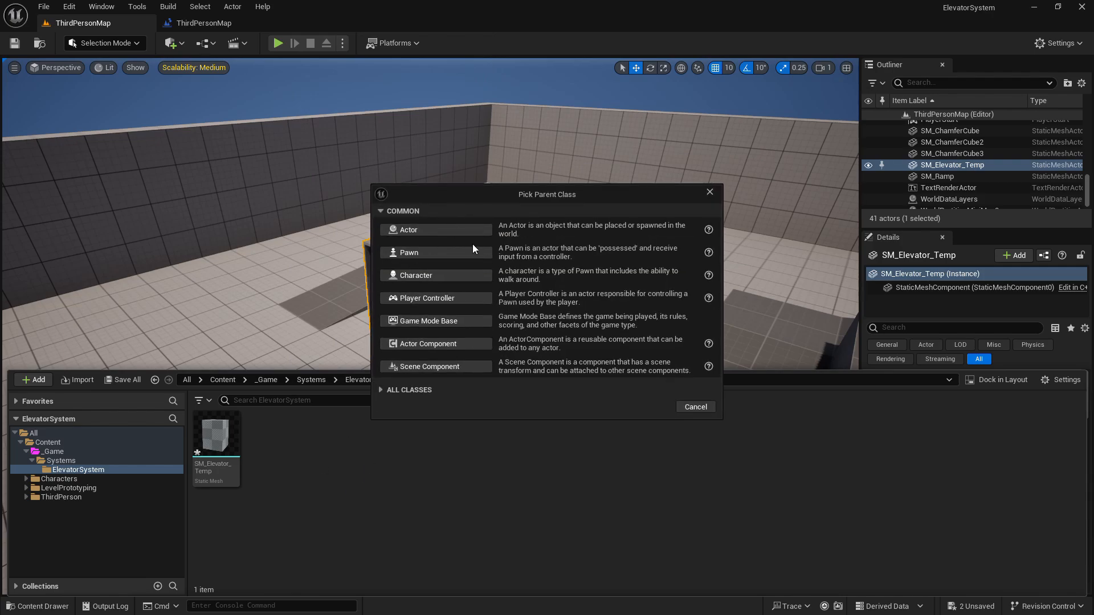
left_click(426, 231)
key("Return")
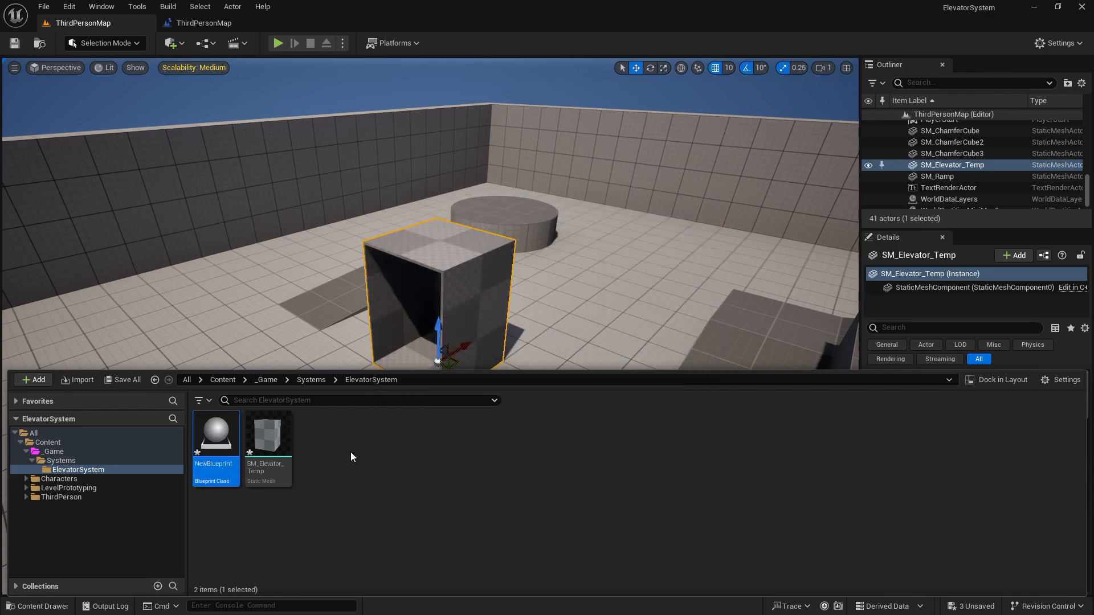
double_click(222, 446)
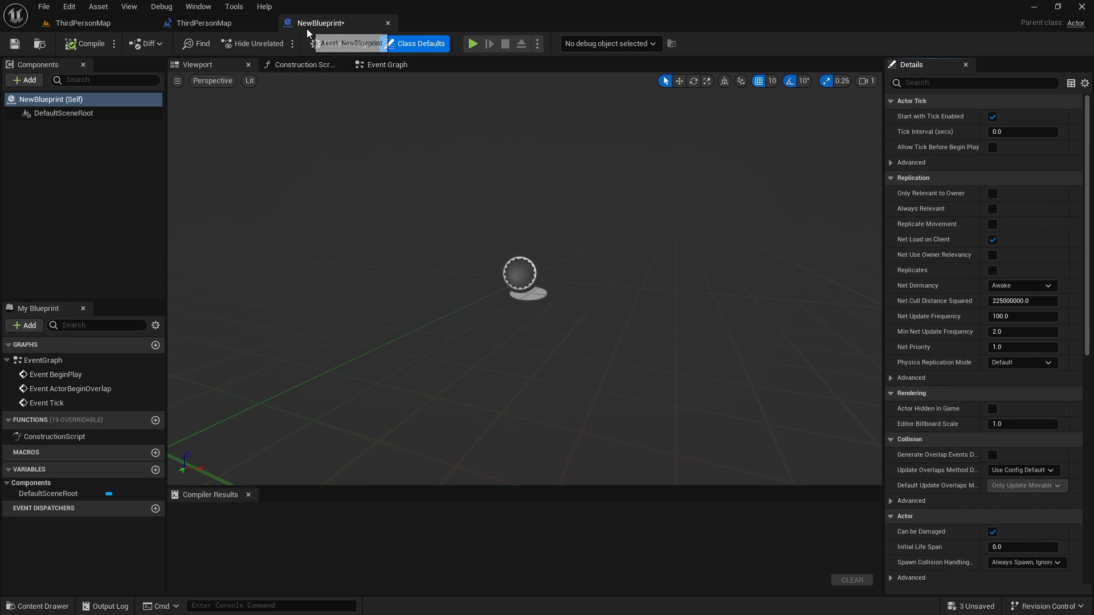
- Review both blueprint editors, the ElevatorSystem folder's asset creation options, and the level editor's blueprint options
left_click(195, 23)
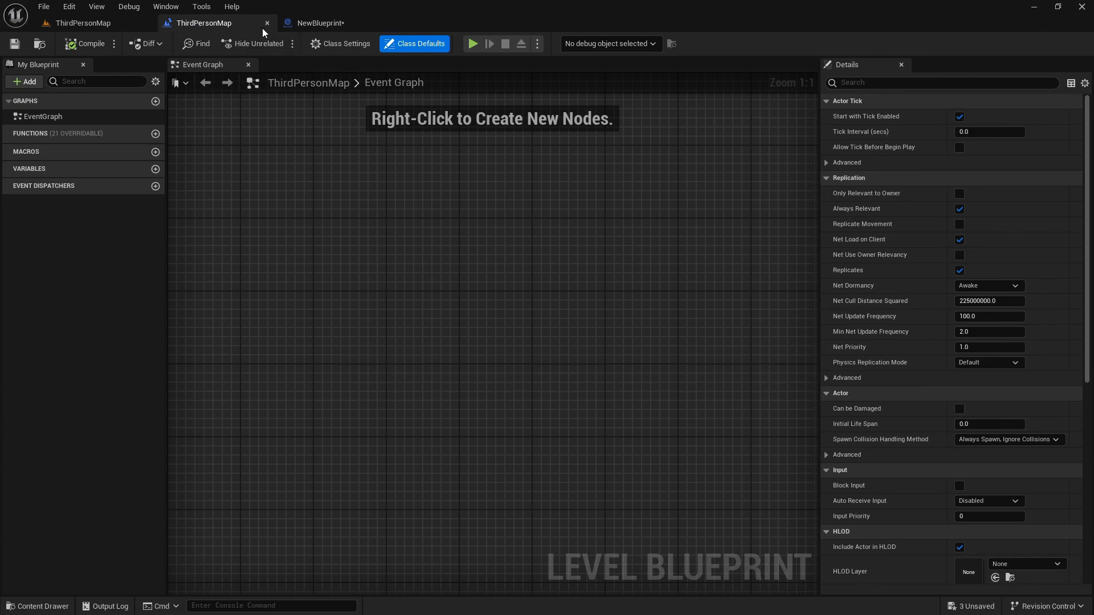
left_click(309, 23)
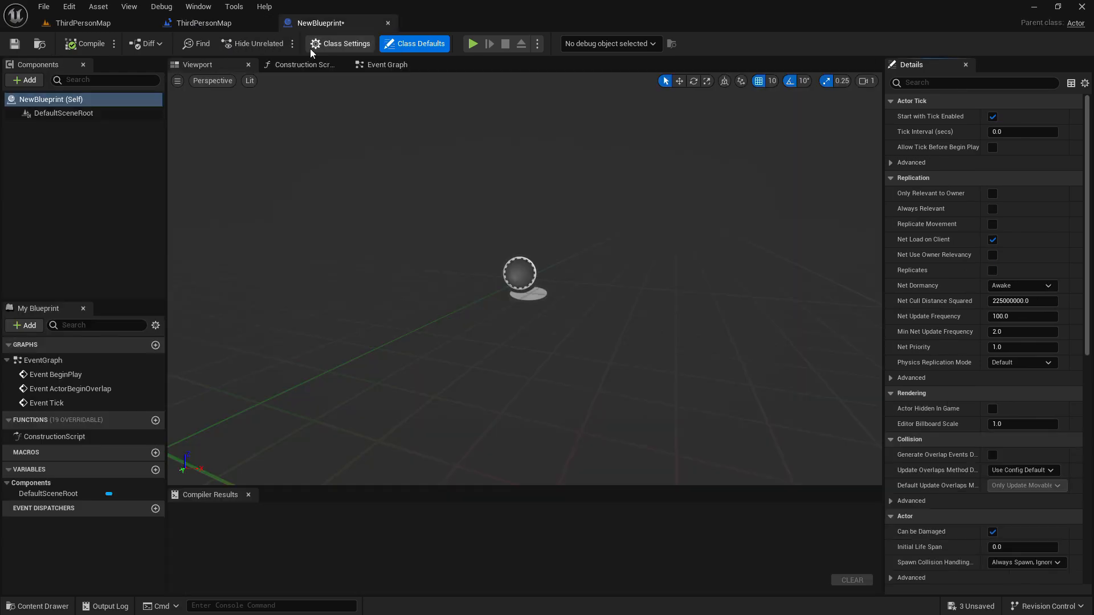
left_click(114, 22)
left_click(40, 606)
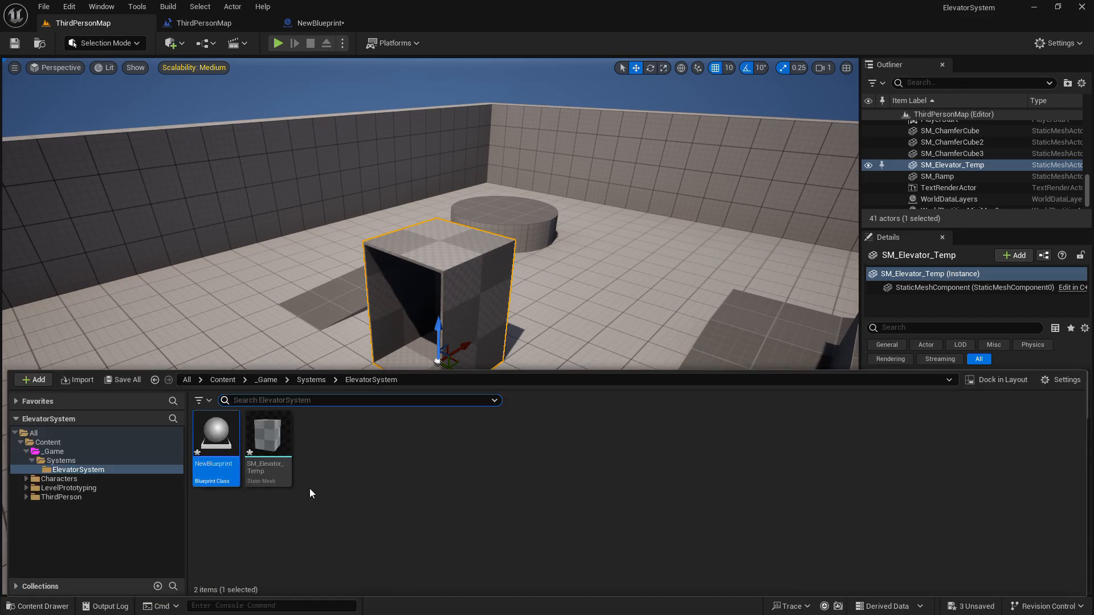
right_click(331, 493)
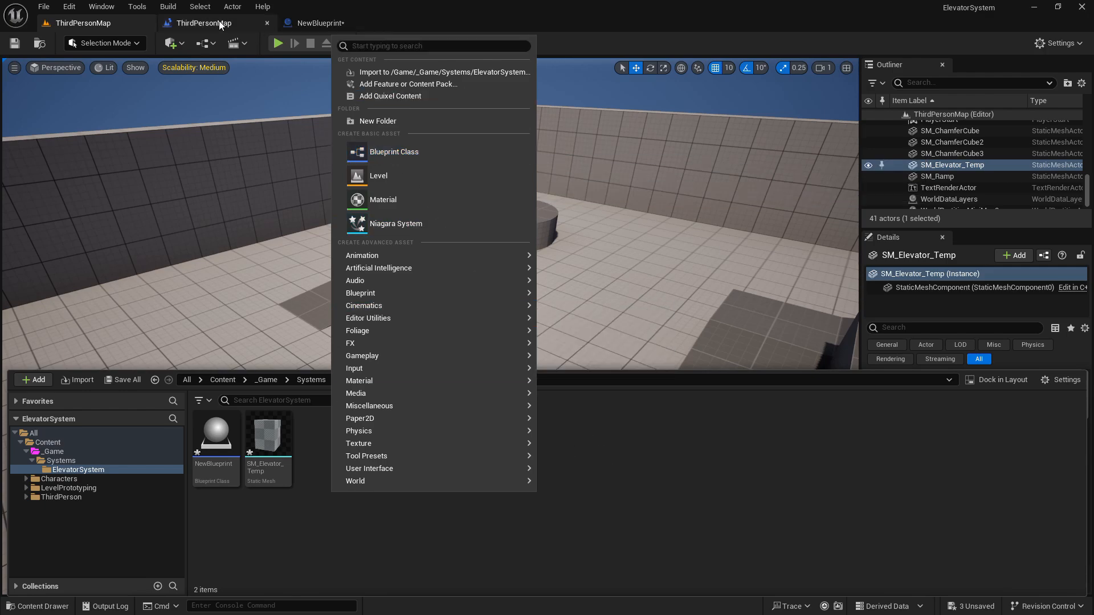
left_click(189, 44)
left_click(205, 43)
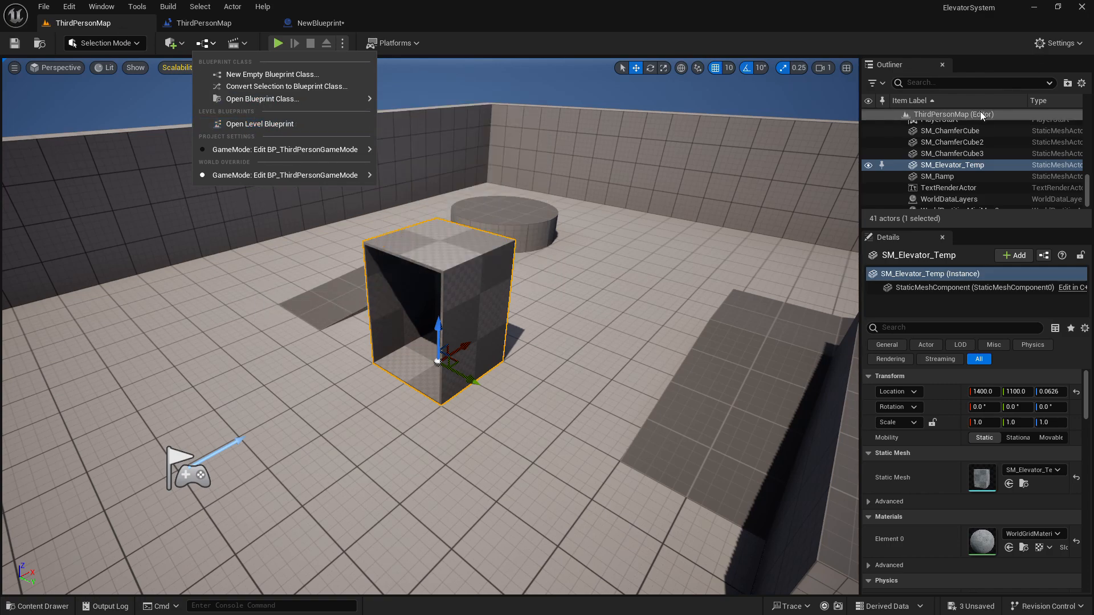
- Compare the Level Blueprint's editor with the new Actor blueprint's editor, including its viewport and Construction Script
left_click(223, 22)
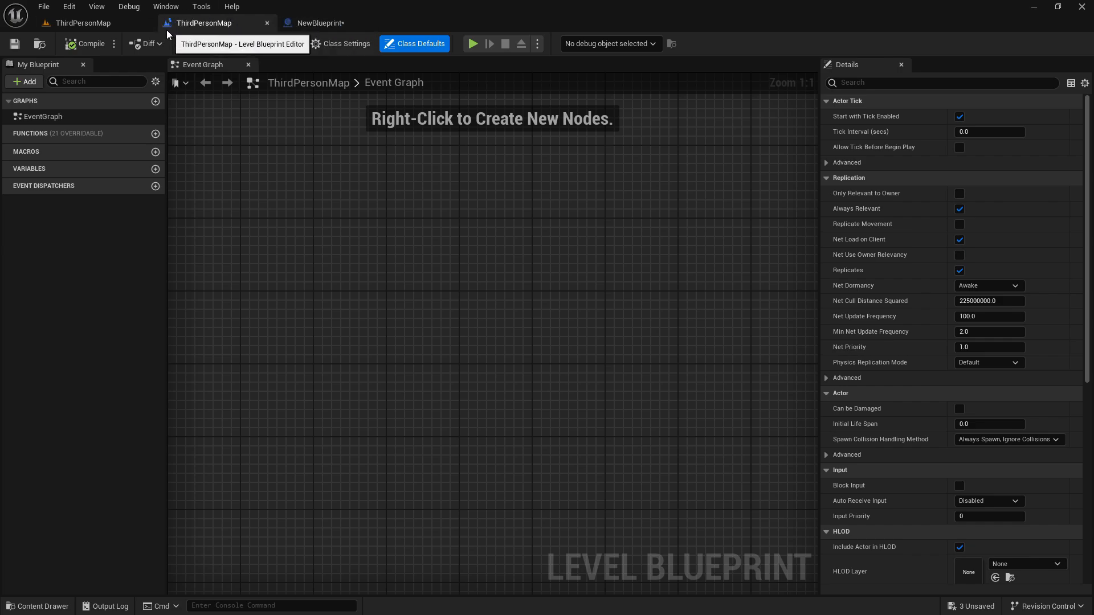
left_click(325, 23)
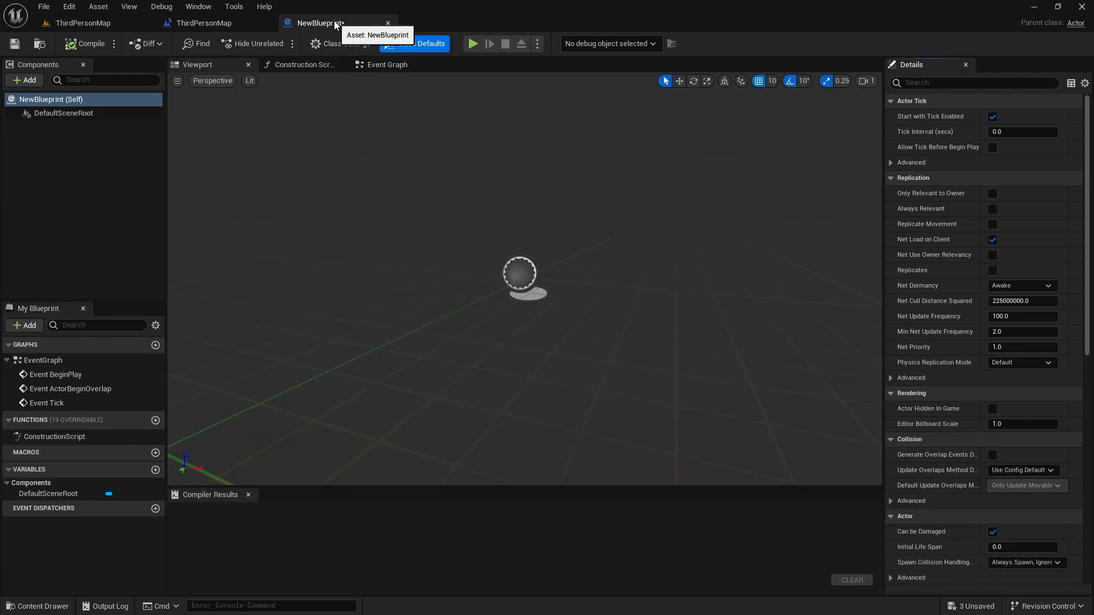
left_click(235, 26)
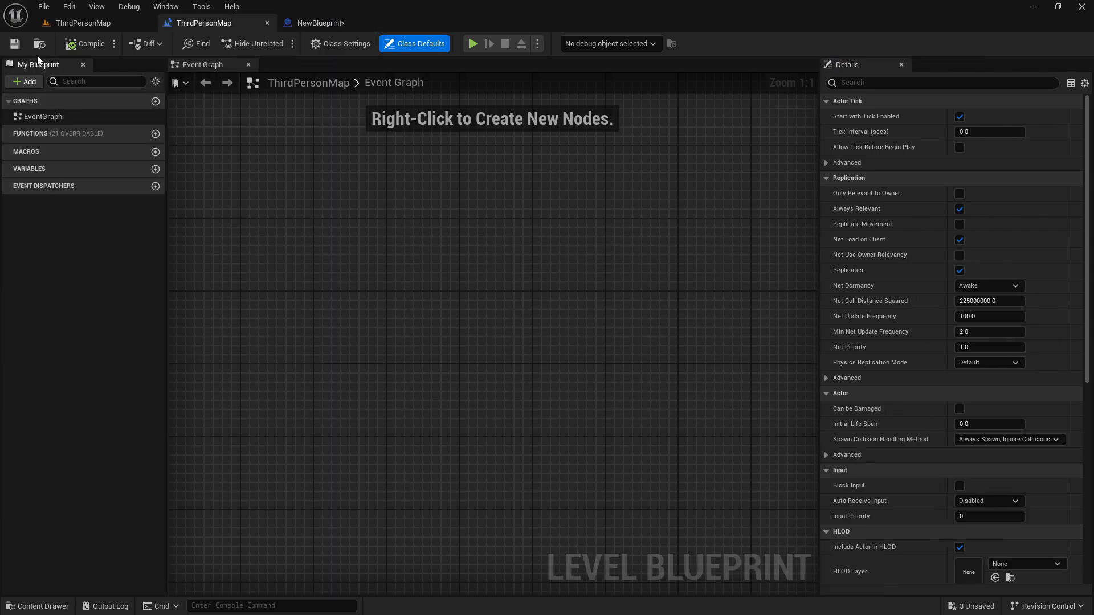
left_click(318, 25)
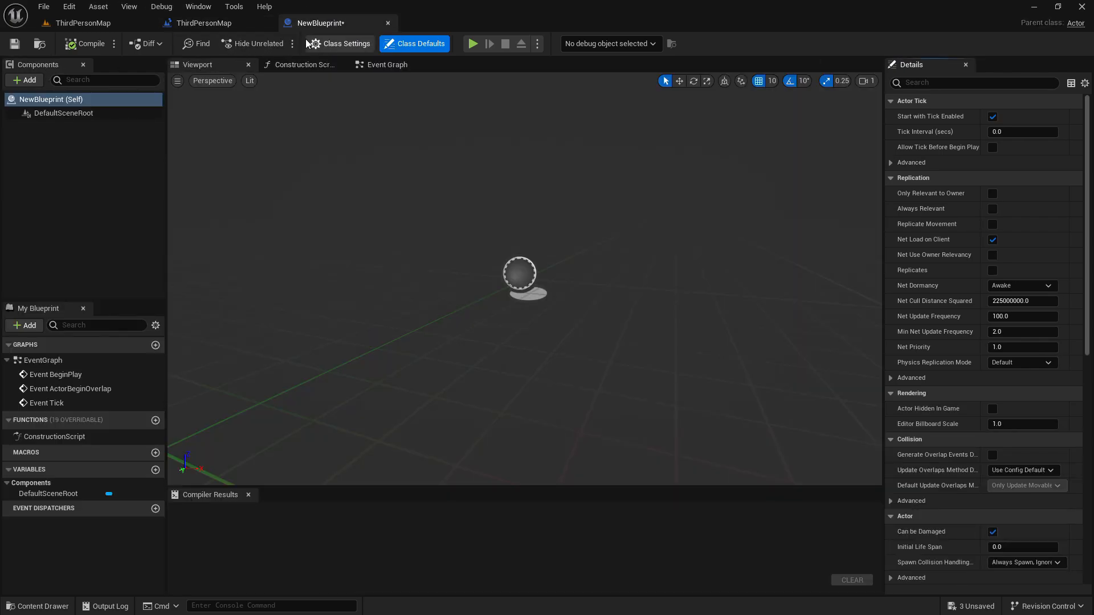
left_click(205, 23)
left_click(320, 27)
left_click(222, 26)
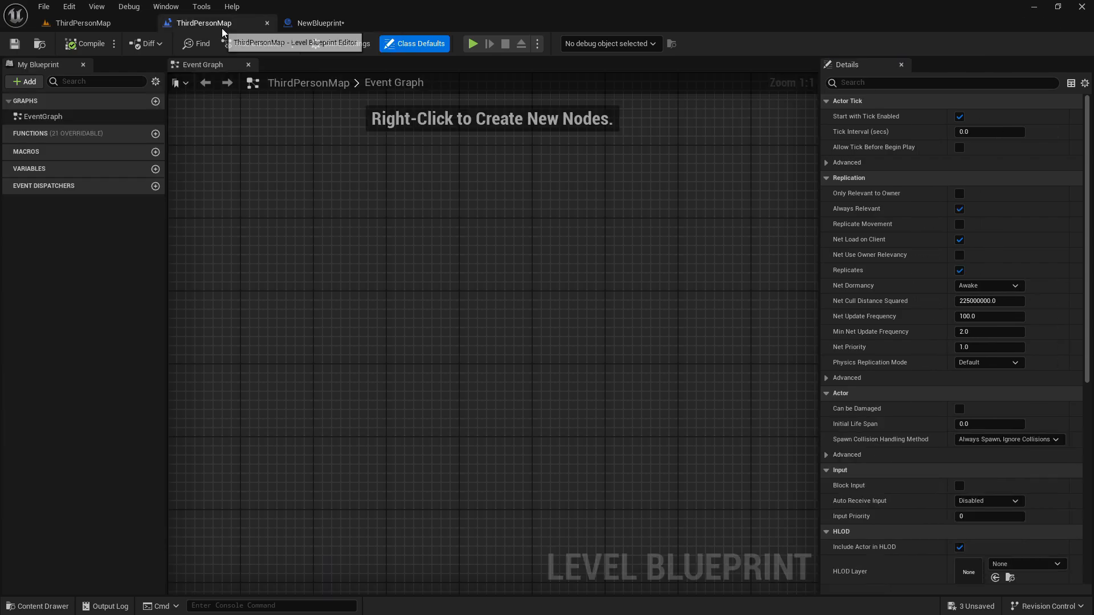
left_click(319, 24)
left_click(236, 25)
left_click(323, 25)
left_click(220, 22)
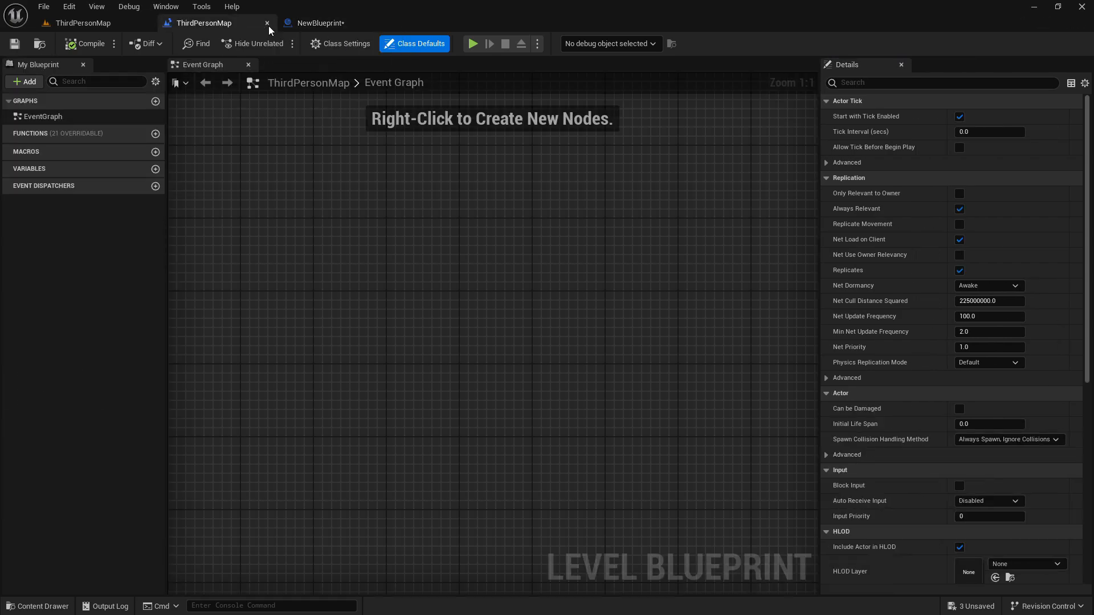
left_click(315, 27)
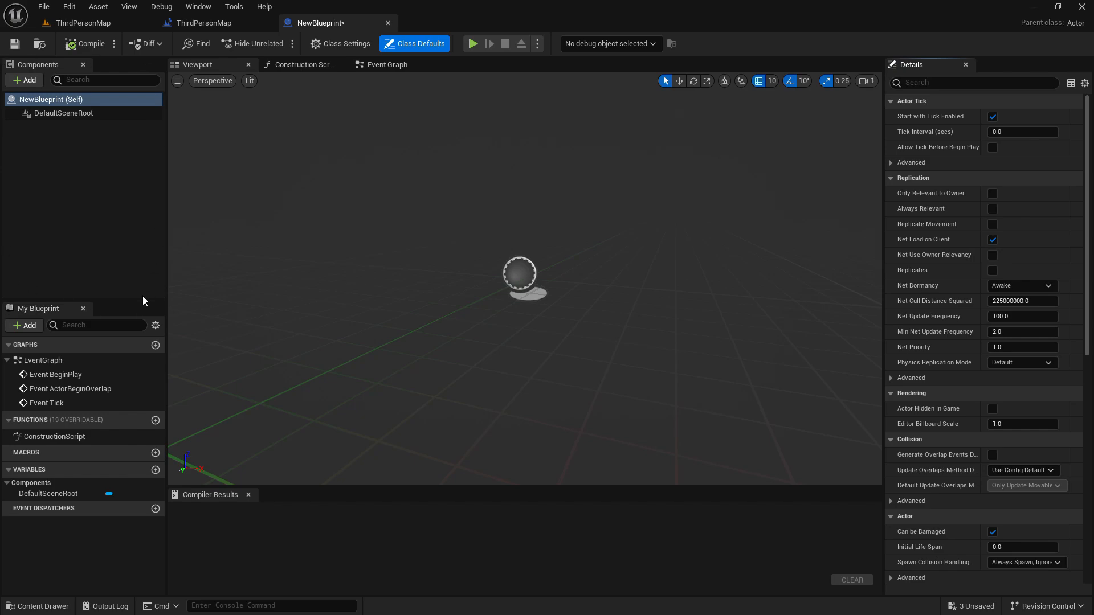
left_click(221, 21)
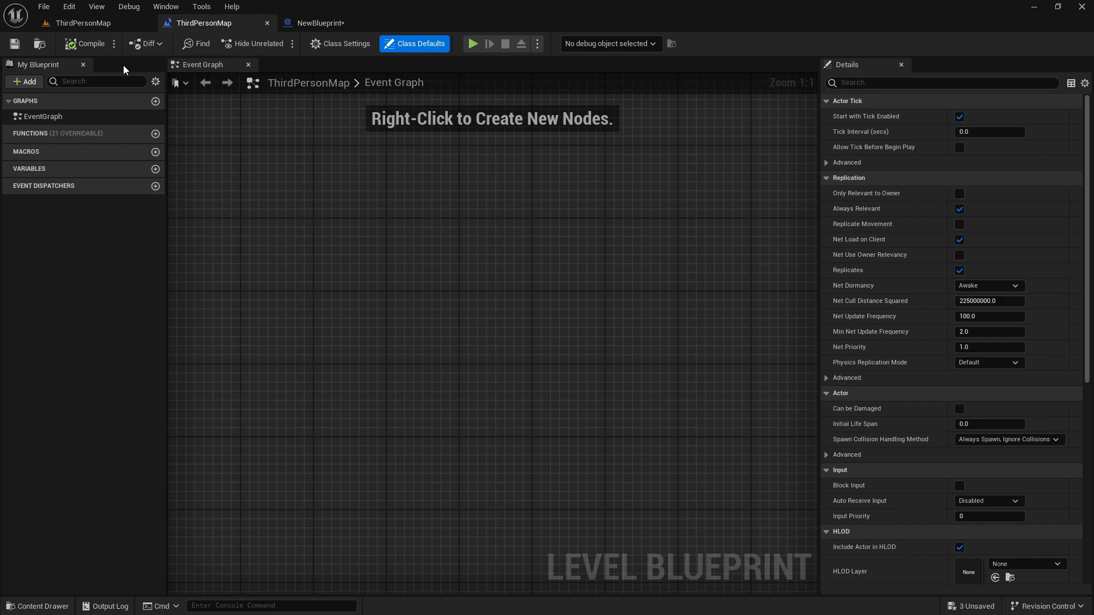
left_click(302, 23)
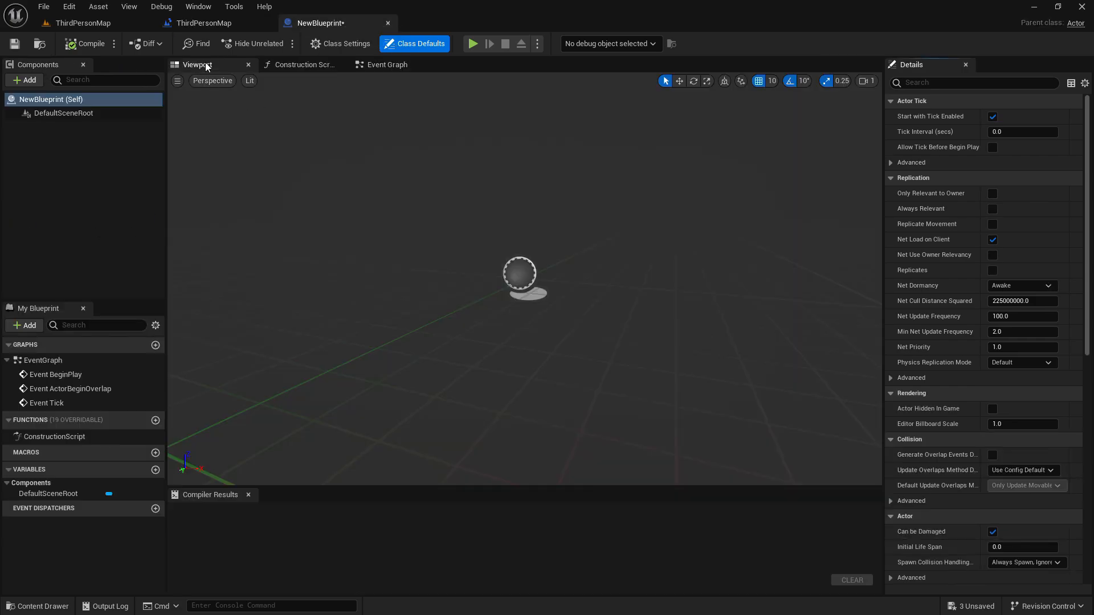
left_click(300, 65)
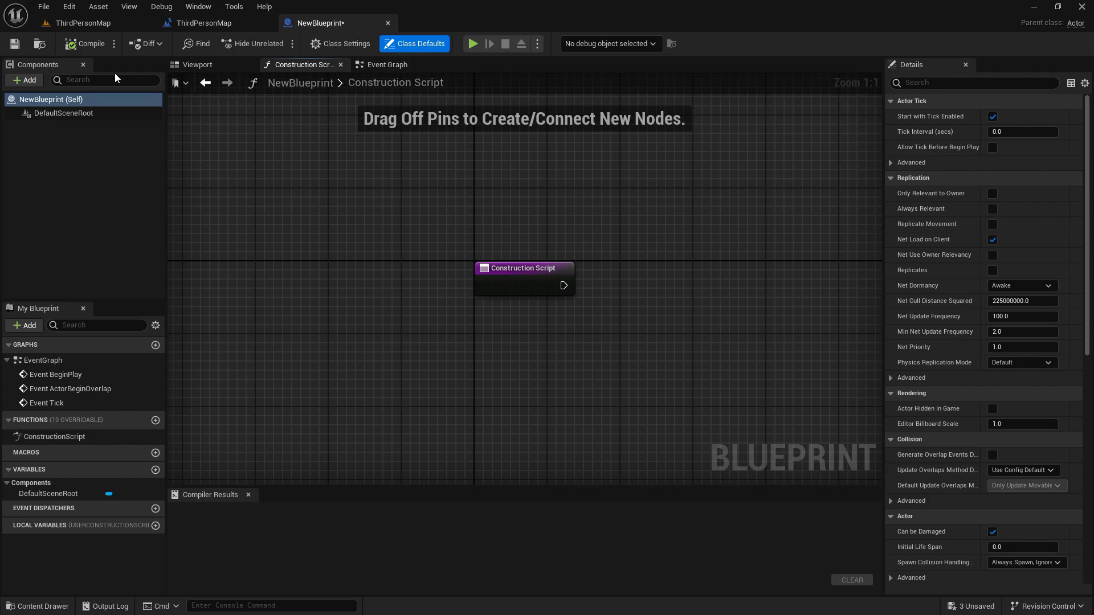
left_click(211, 64)
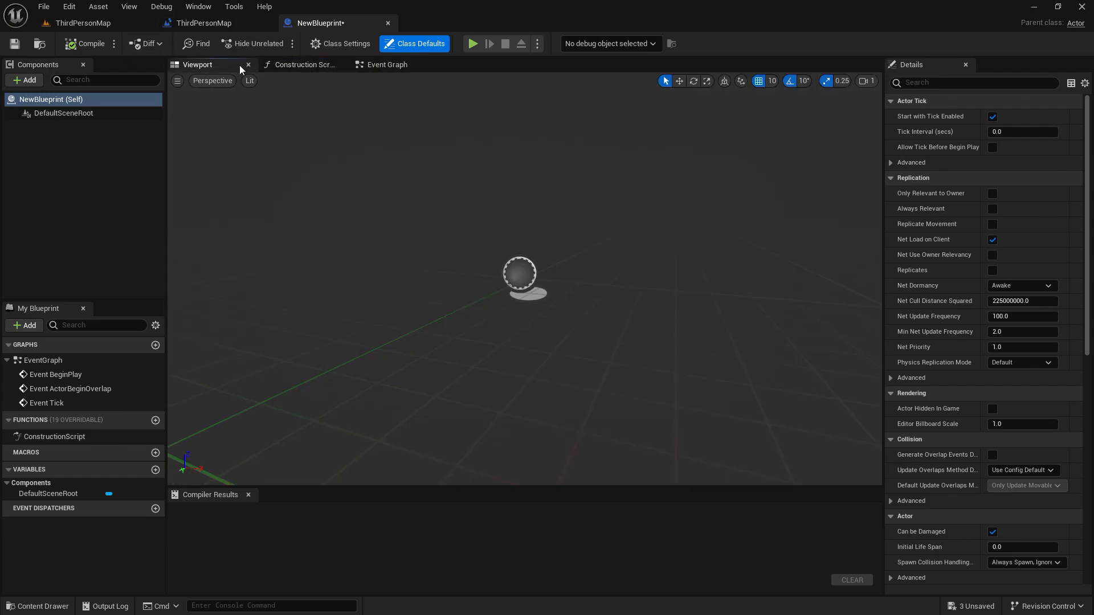
- Compare the Level Blueprint's Event Graph with the Actor blueprint's Construction Script and Event Graph, including its default events
left_click(295, 66)
left_click(207, 22)
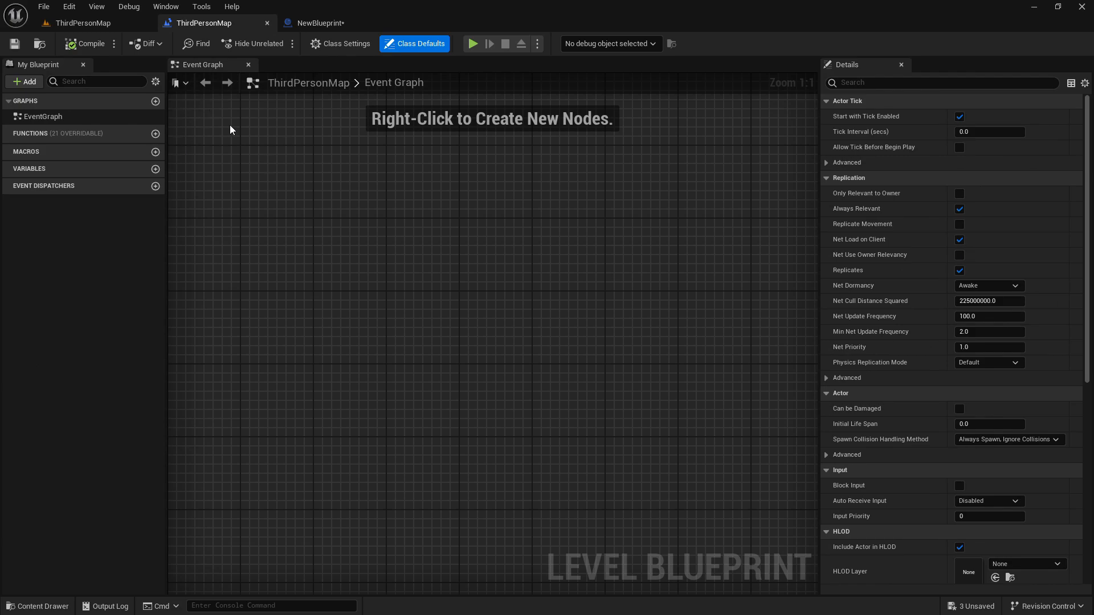
left_click(319, 23)
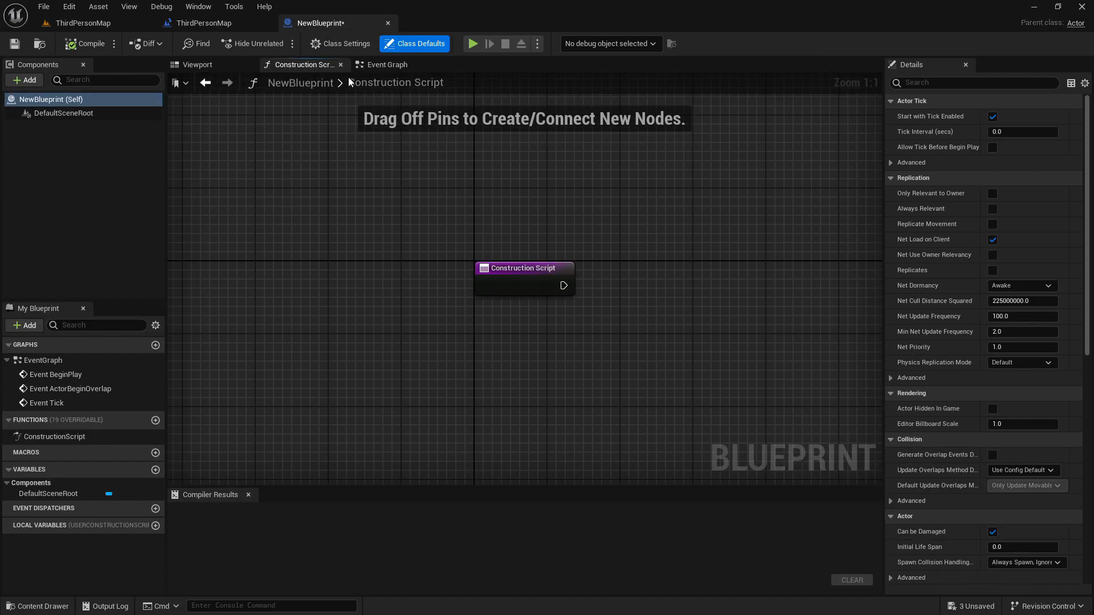
left_click(378, 65)
left_click(222, 23)
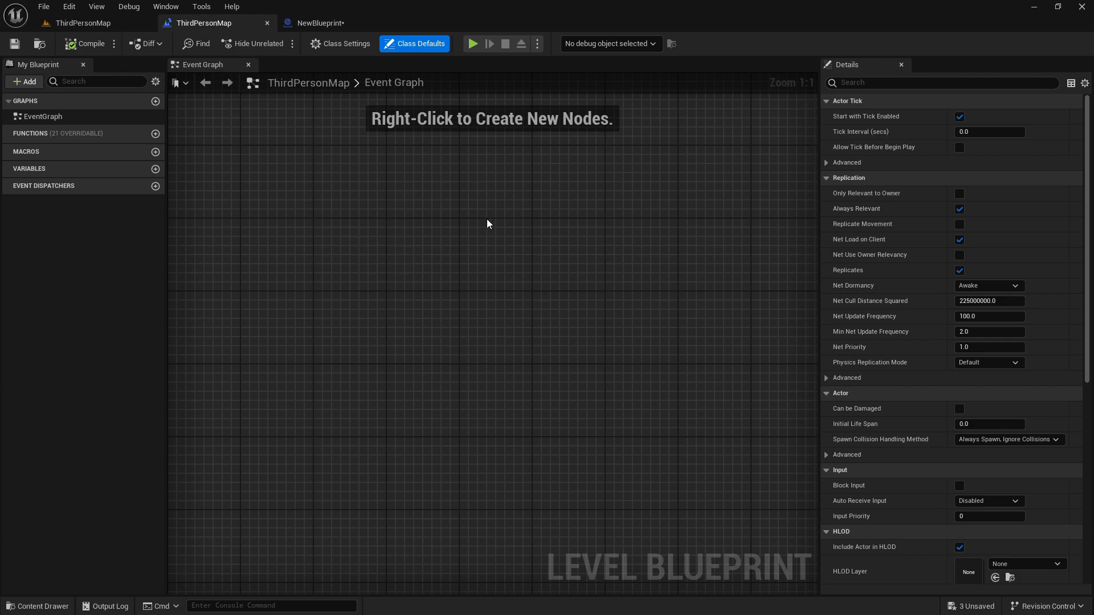
left_click(311, 22)
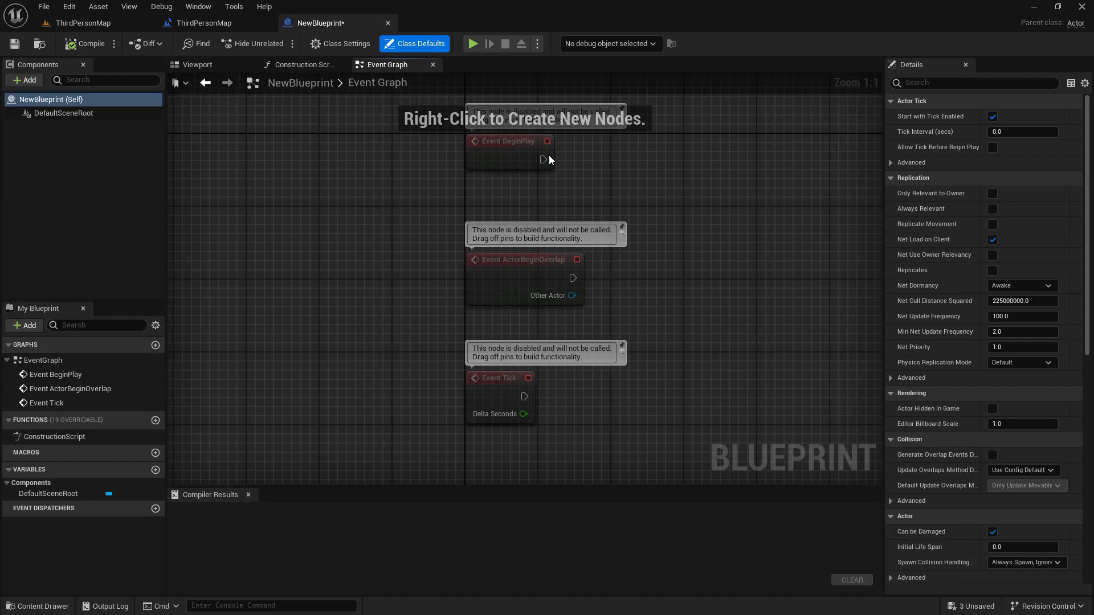
left_click(225, 22)
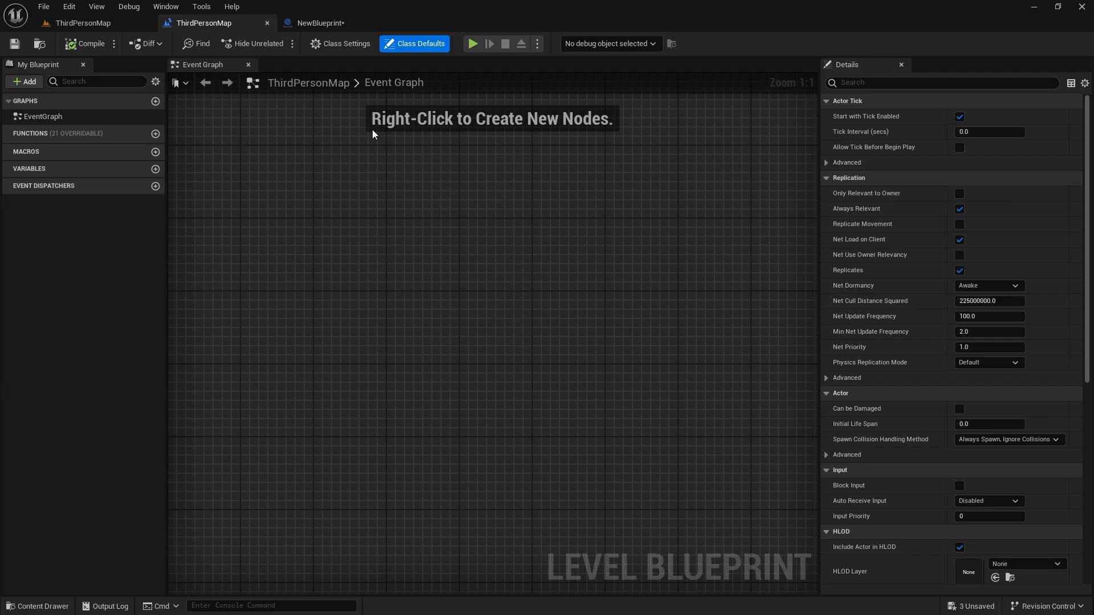
left_click(314, 24)
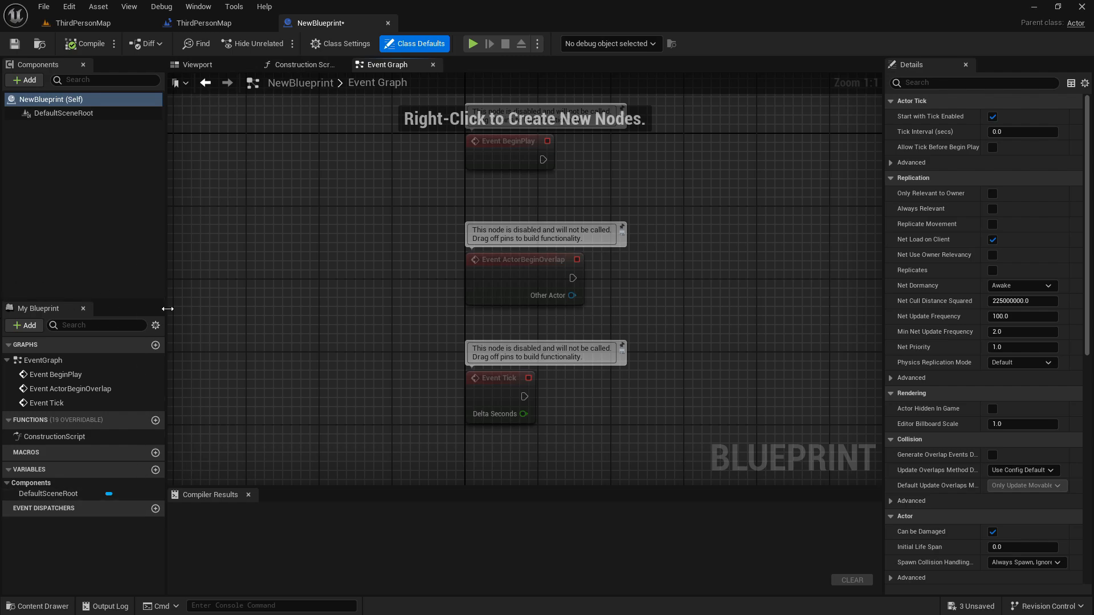
- Compare the graphs, functions, macros, variables, event dispatchers and class details of the Level Blueprint with those of NewBlueprint
left_click(204, 23)
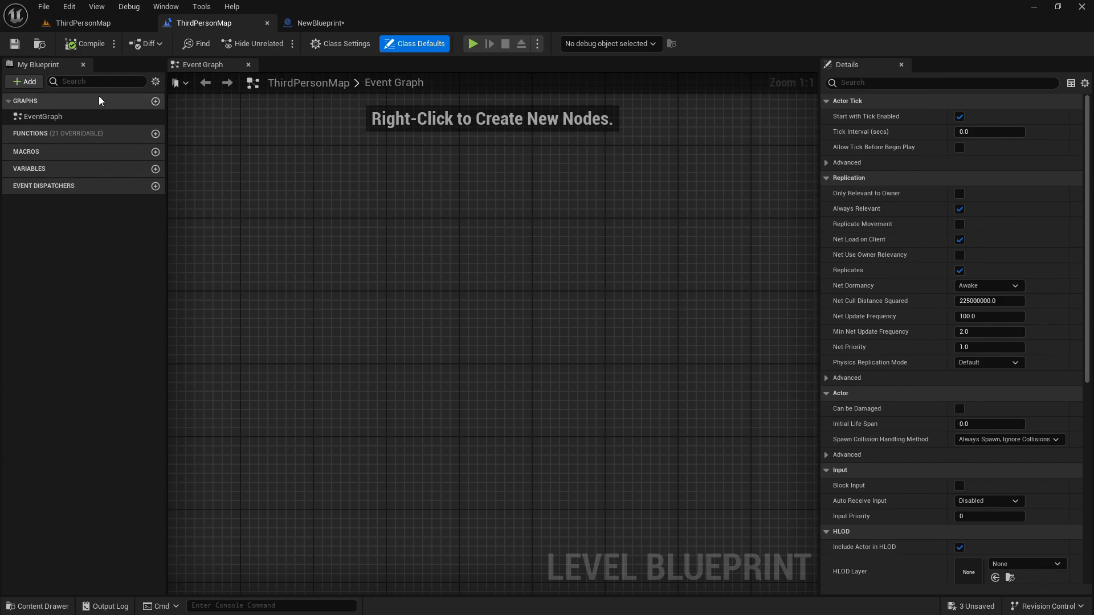
left_click(302, 28)
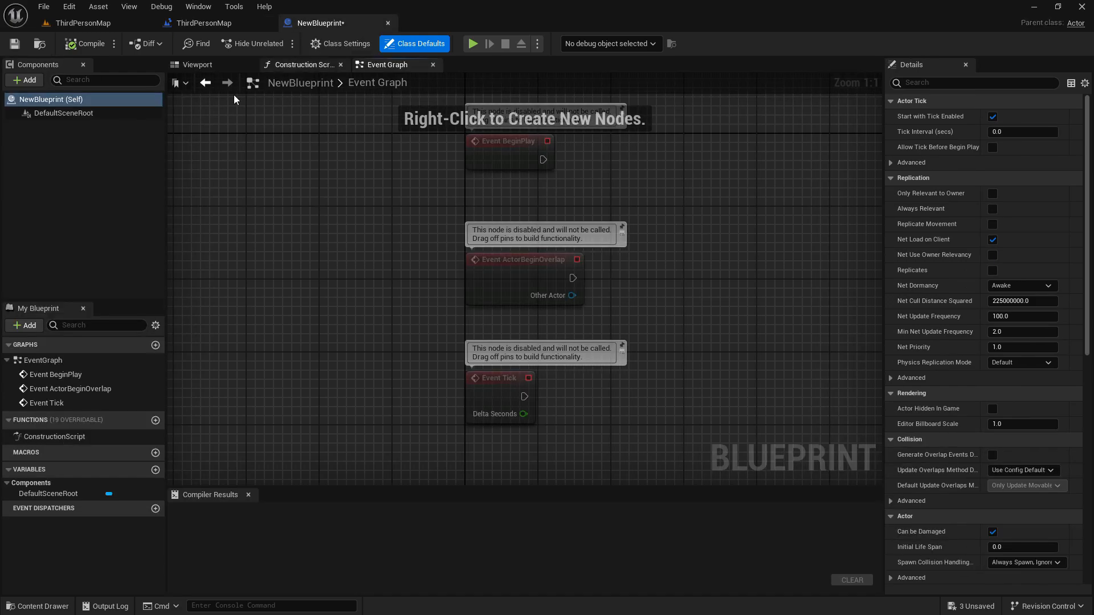
left_click(203, 23)
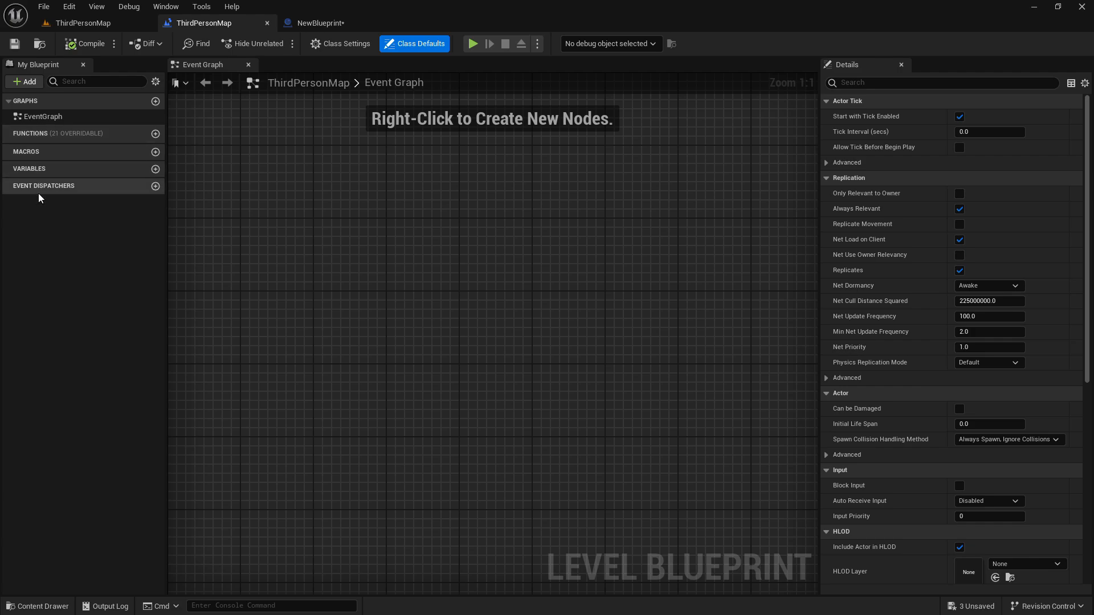
mouse_move(39, 132)
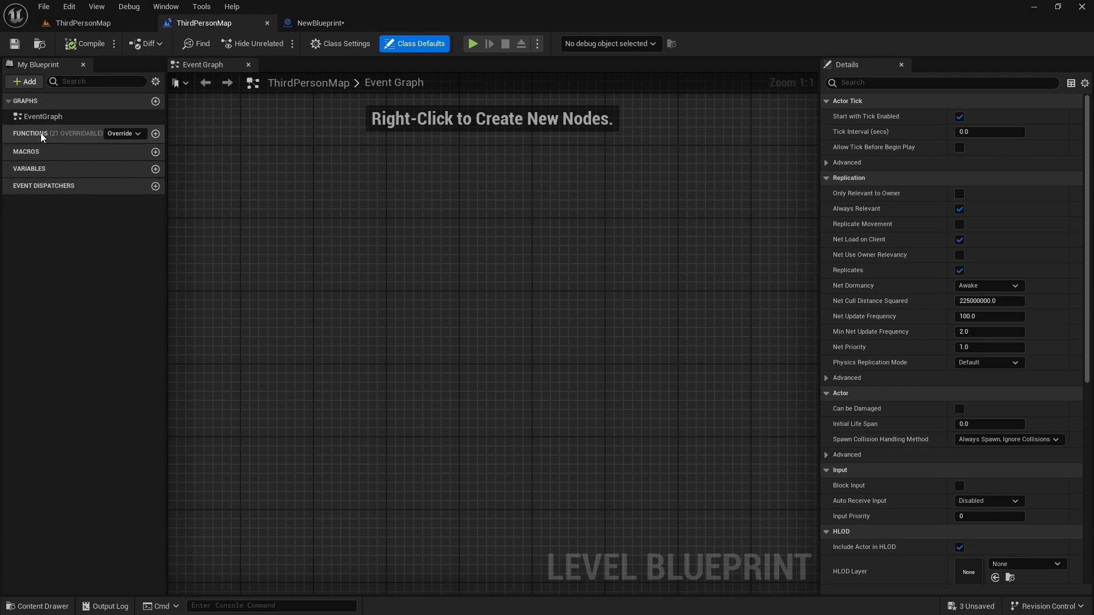
left_click(309, 26)
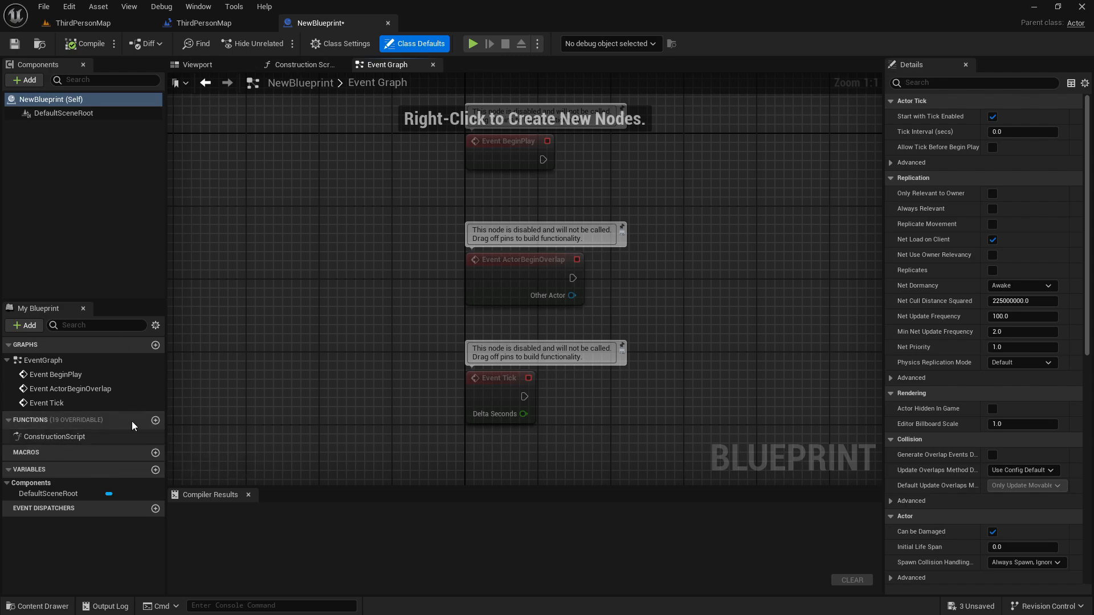
left_click(236, 23)
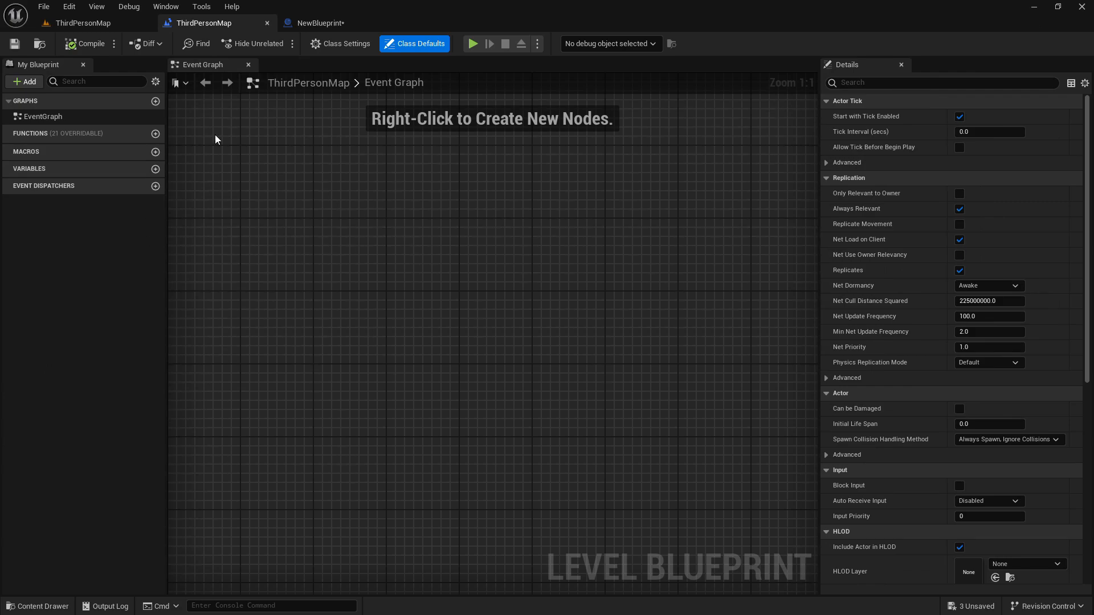
left_click(317, 22)
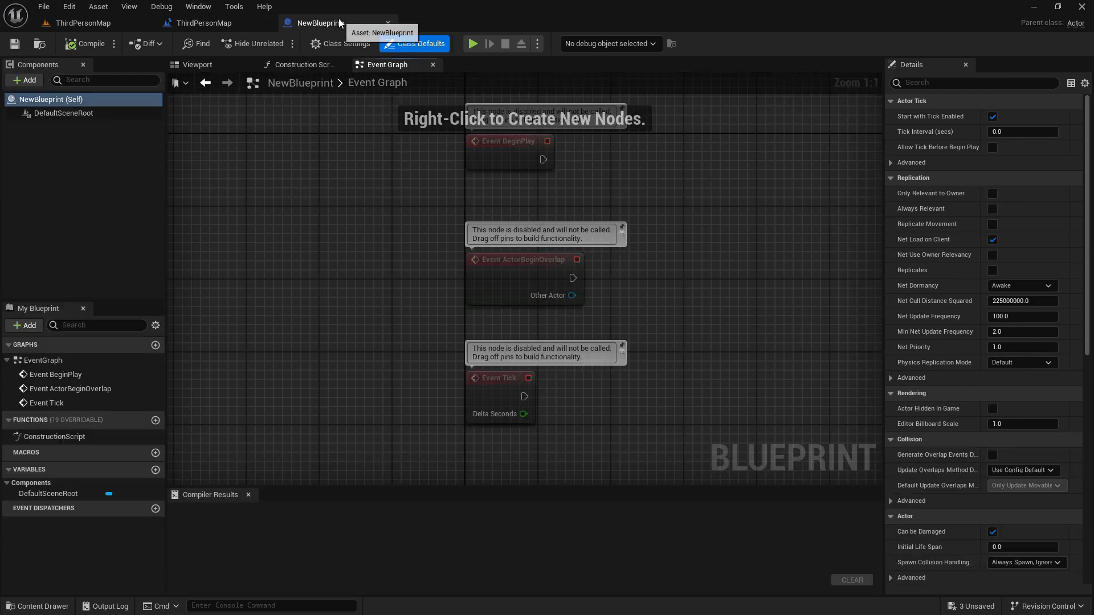
left_click(220, 22)
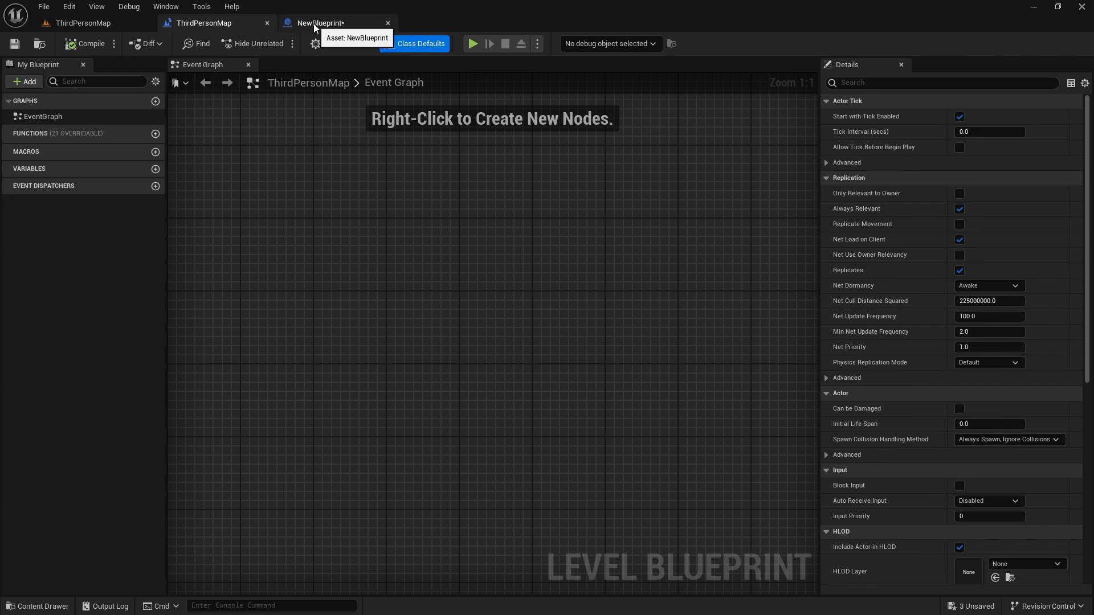
left_click(313, 23)
left_click(223, 25)
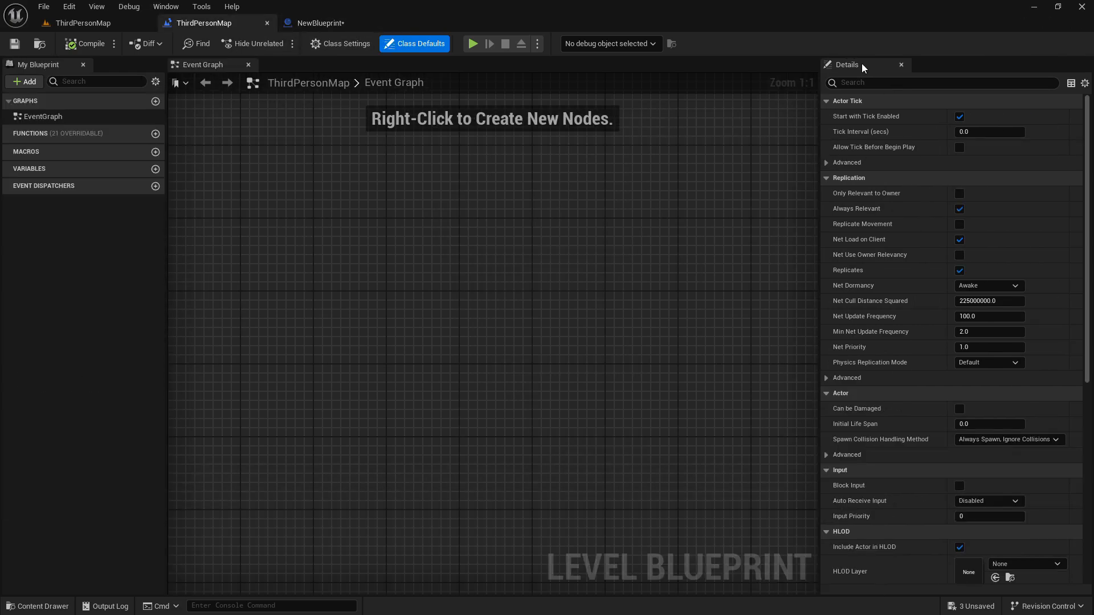
left_click(315, 23)
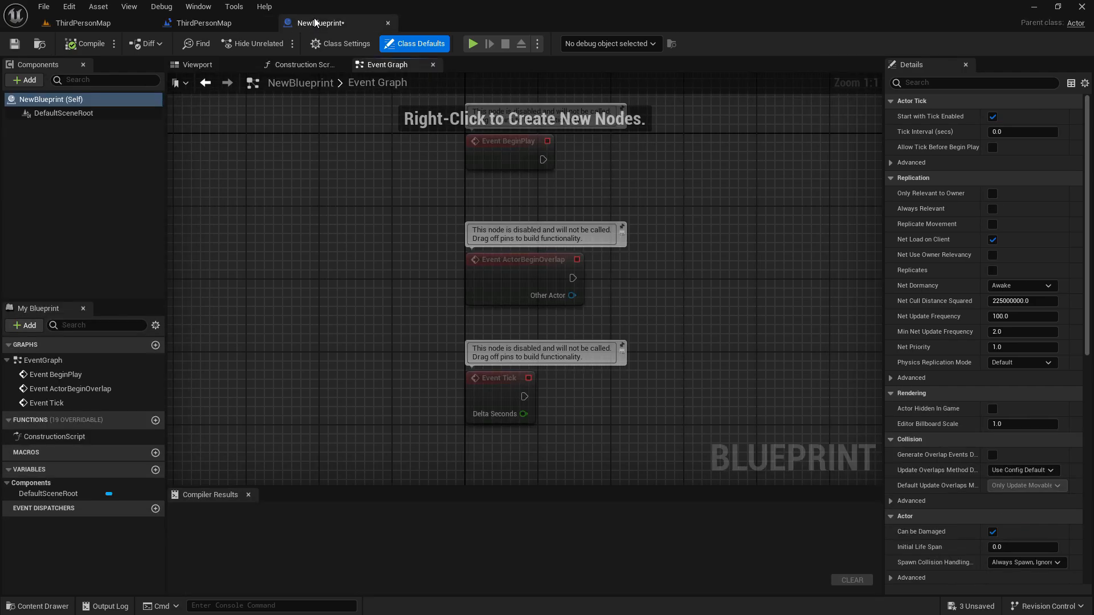
left_click(204, 23)
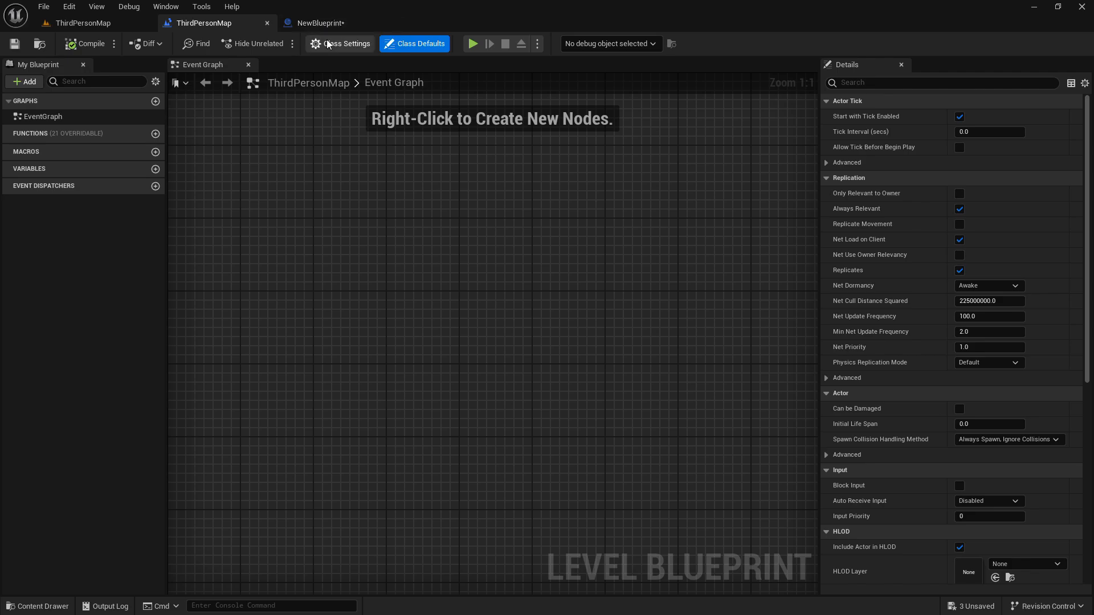
- Alternate between the Level Blueprint and NewBlueprint once more, and close the NewBlueprint editor
left_click(322, 23)
left_click(192, 28)
left_click(319, 24)
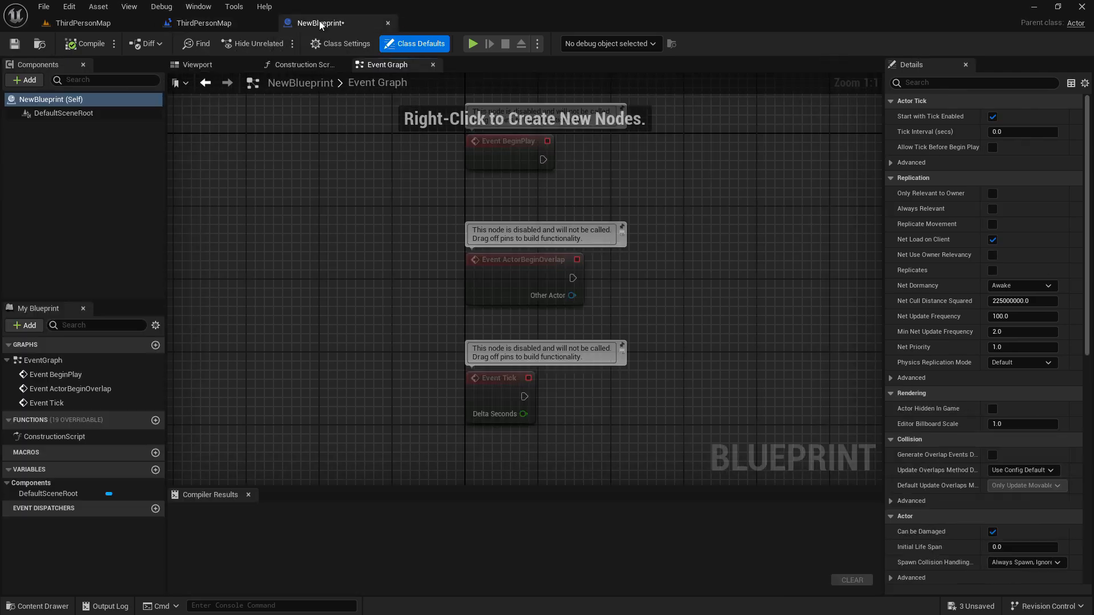
left_click(225, 26)
left_click(300, 25)
left_click(227, 26)
left_click(317, 23)
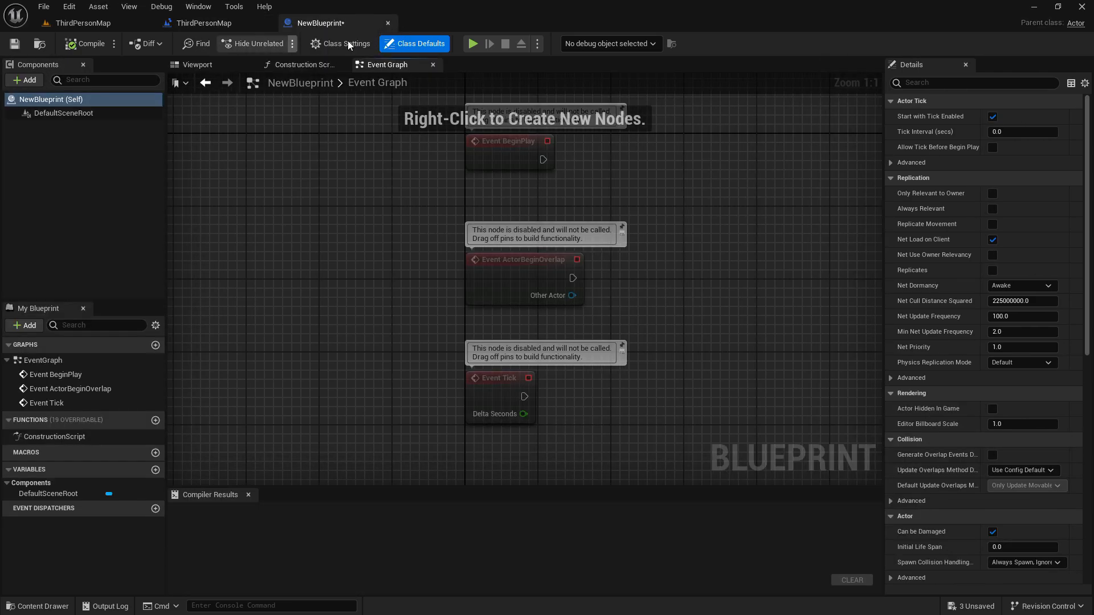
left_click(387, 23)
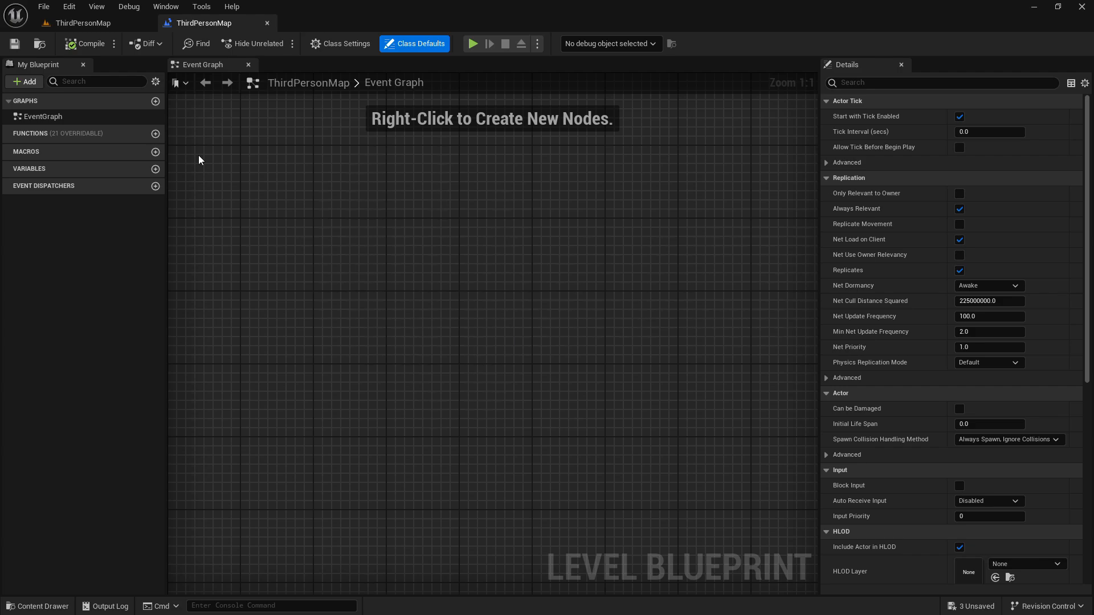
- Add a reference to the level's SM_Elevator_Temp actor to the Level Blueprint's Event Graph
left_click(102, 27)
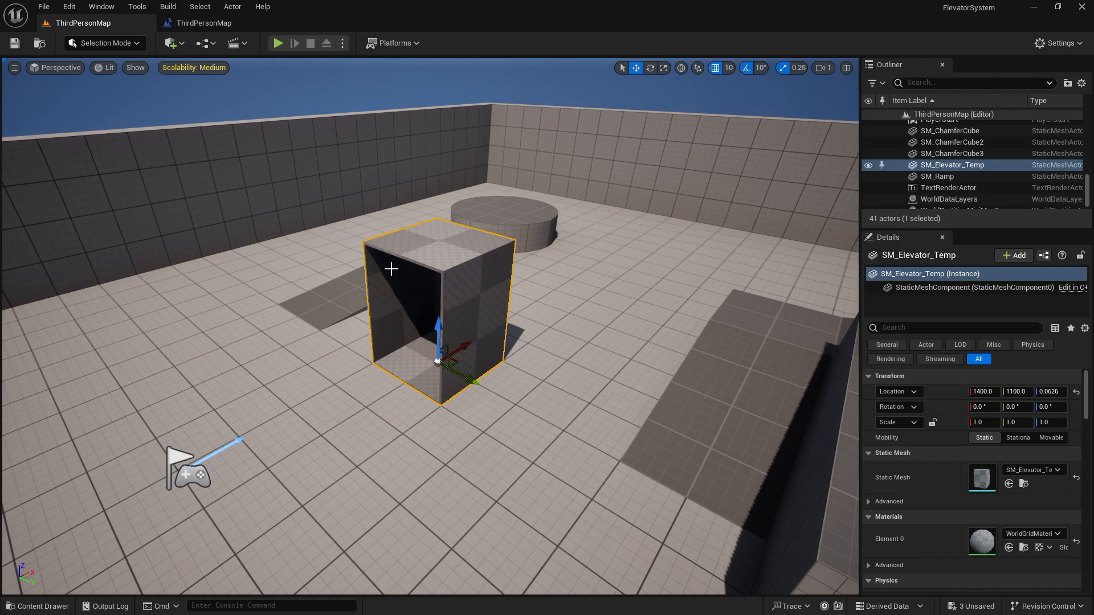
left_click(202, 23)
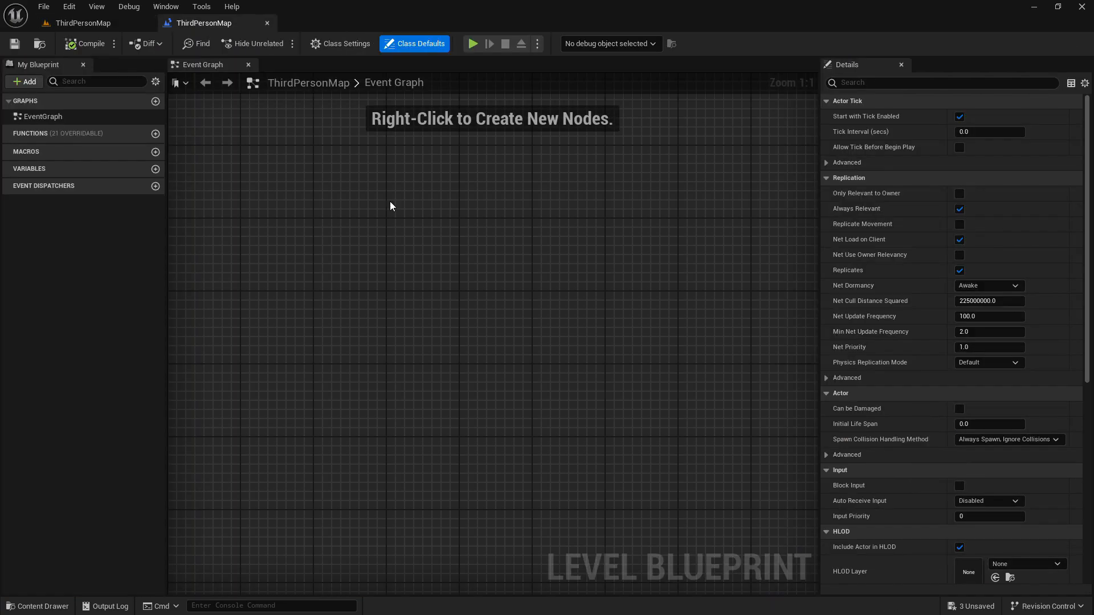
left_click(82, 23)
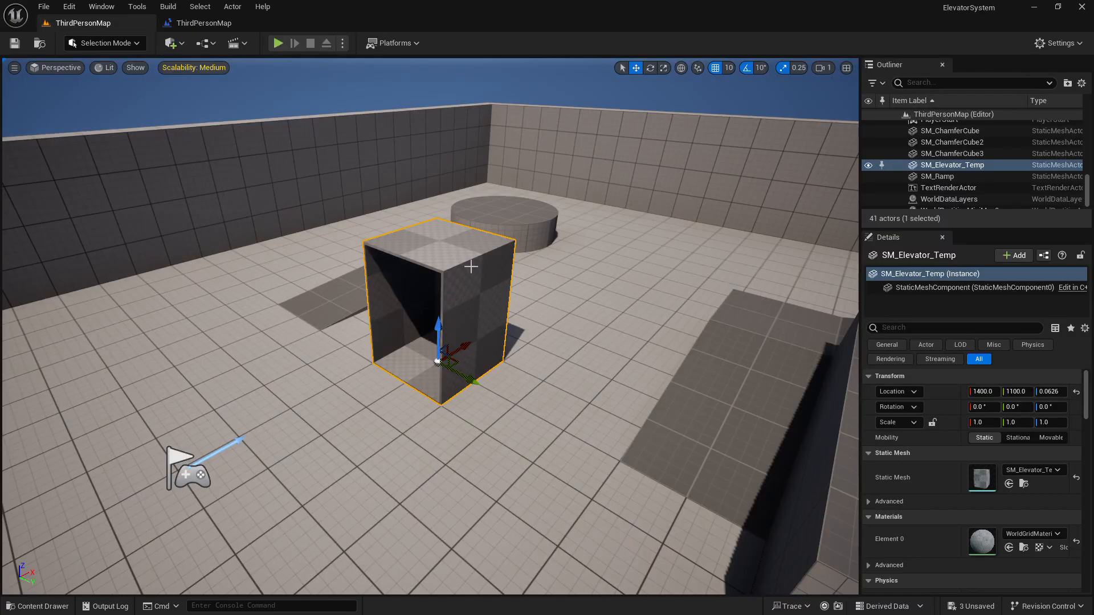
left_click(204, 23)
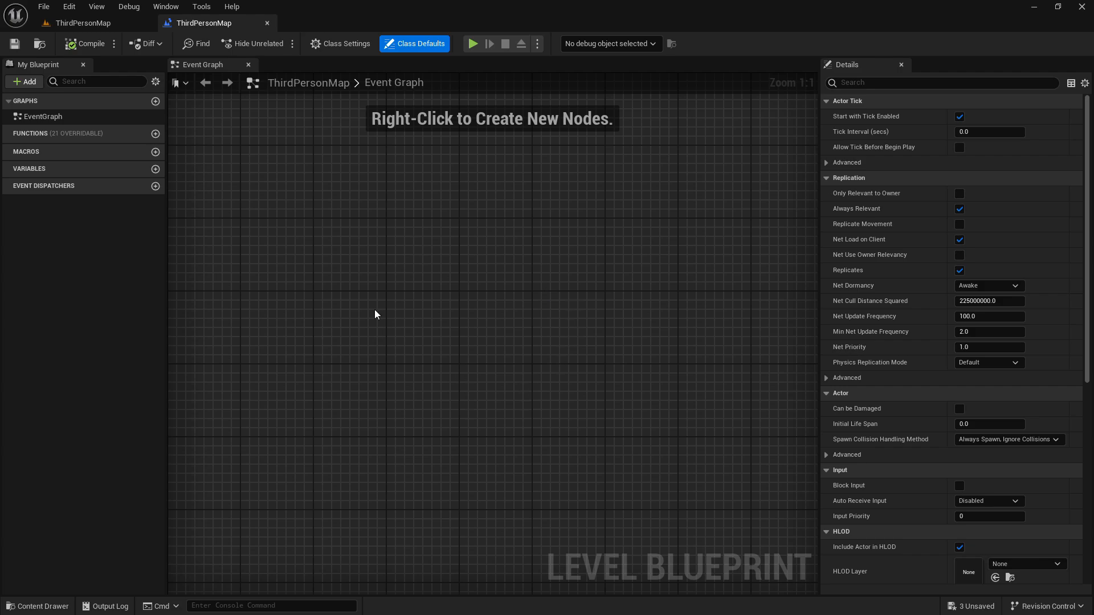
left_click(117, 25)
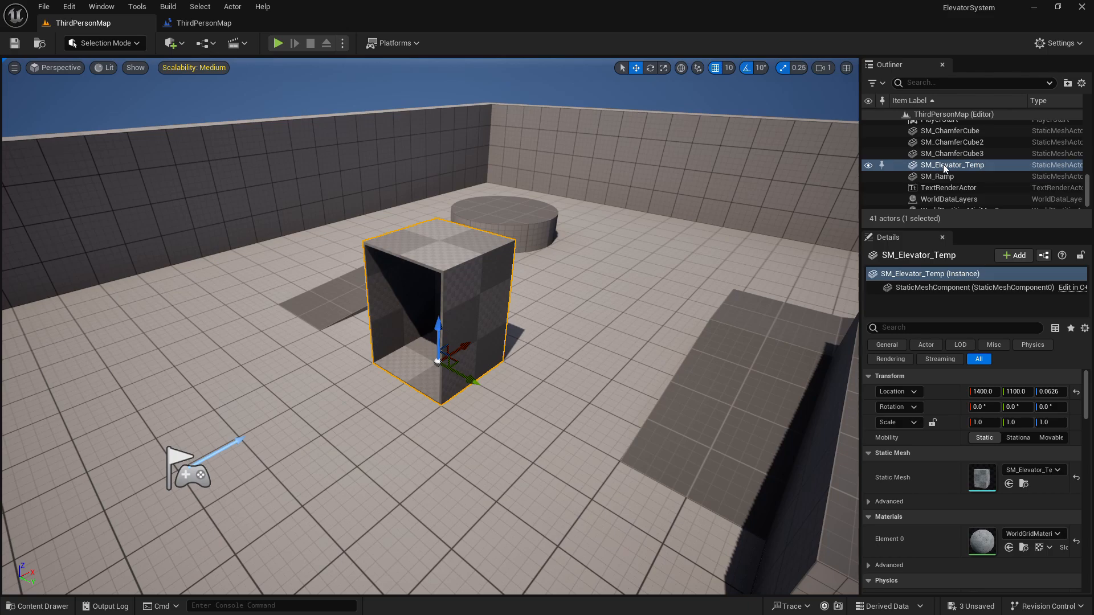
left_click_drag(943, 167, 323, 277)
left_click_drag(293, 235, 433, 316)
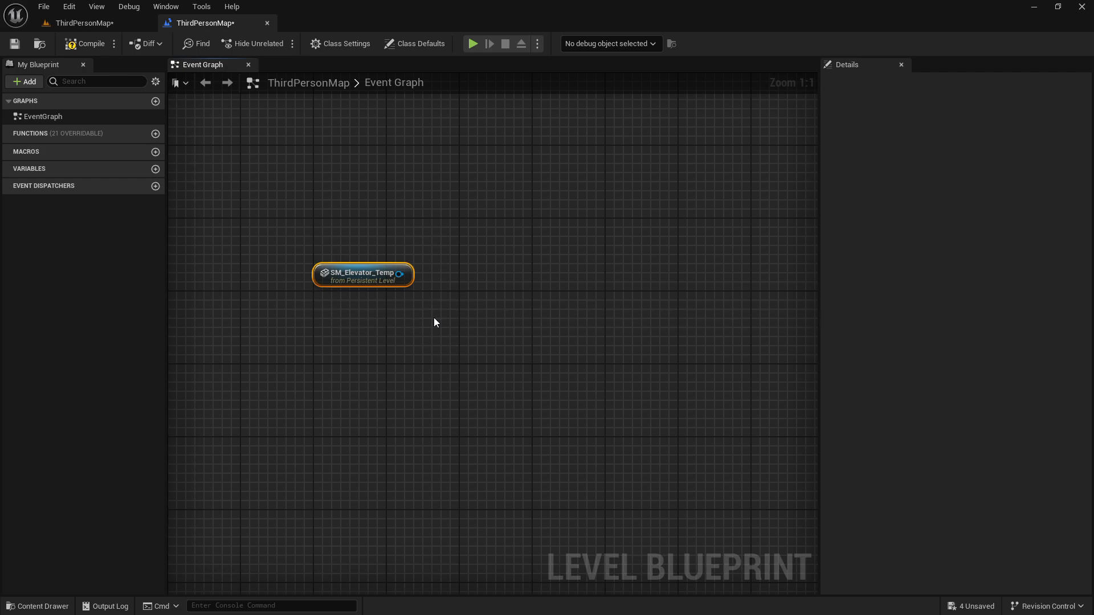
left_click(433, 317)
- Shift the SM_Elevator_Temp reference node slightly in the Event Graph and keep it selected
left_click(324, 284)
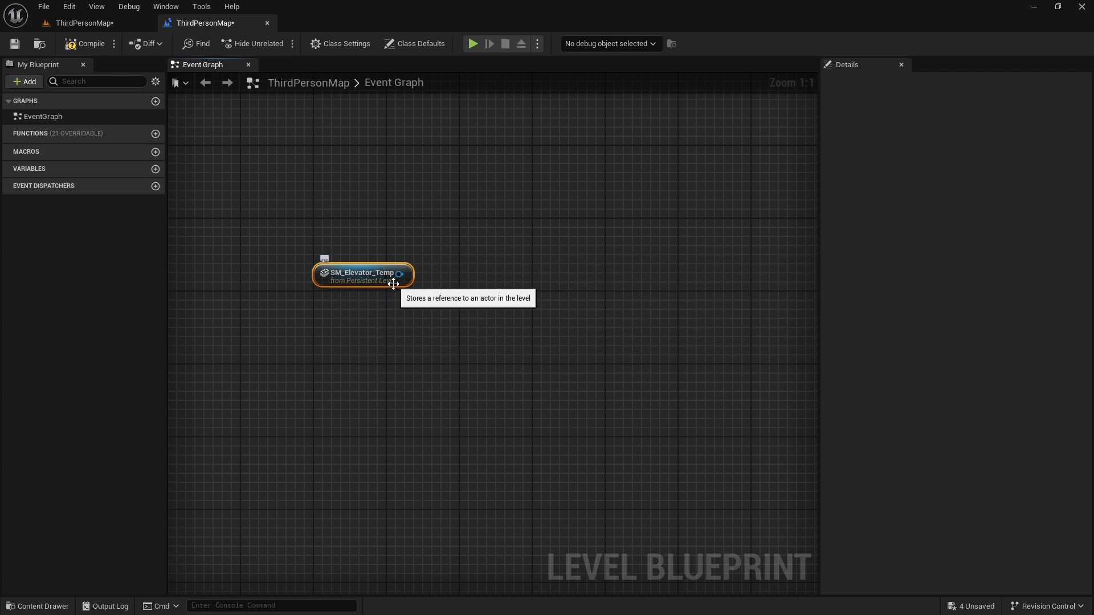
mouse_move(433, 305)
left_mouse_down()
mouse_move(297, 233)
mouse_move(435, 305)
mouse_move(294, 246)
mouse_move(439, 313)
mouse_move(295, 248)
mouse_move(436, 314)
mouse_move(431, 303)
left_mouse_up()
left_click(297, 250)
left_click(421, 308)
left_click_drag(438, 309, 302, 248)
left_click_drag(299, 245, 427, 299)
mouse_move(332, 283)
left_mouse_down()
mouse_move(350, 283)
mouse_move(322, 282)
left_mouse_up()
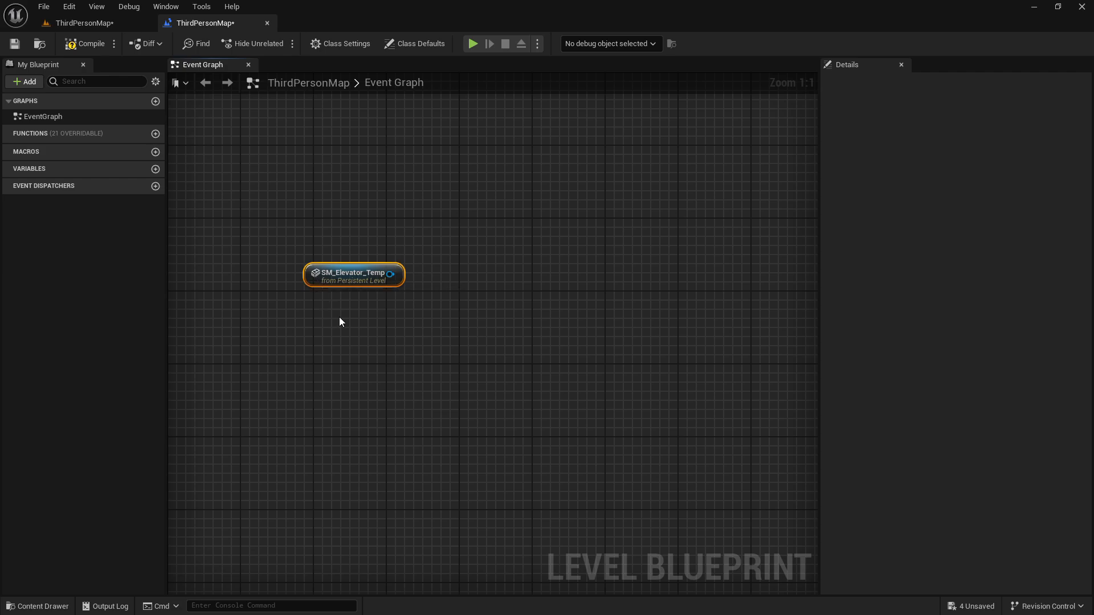
left_click_drag(275, 236, 440, 341)
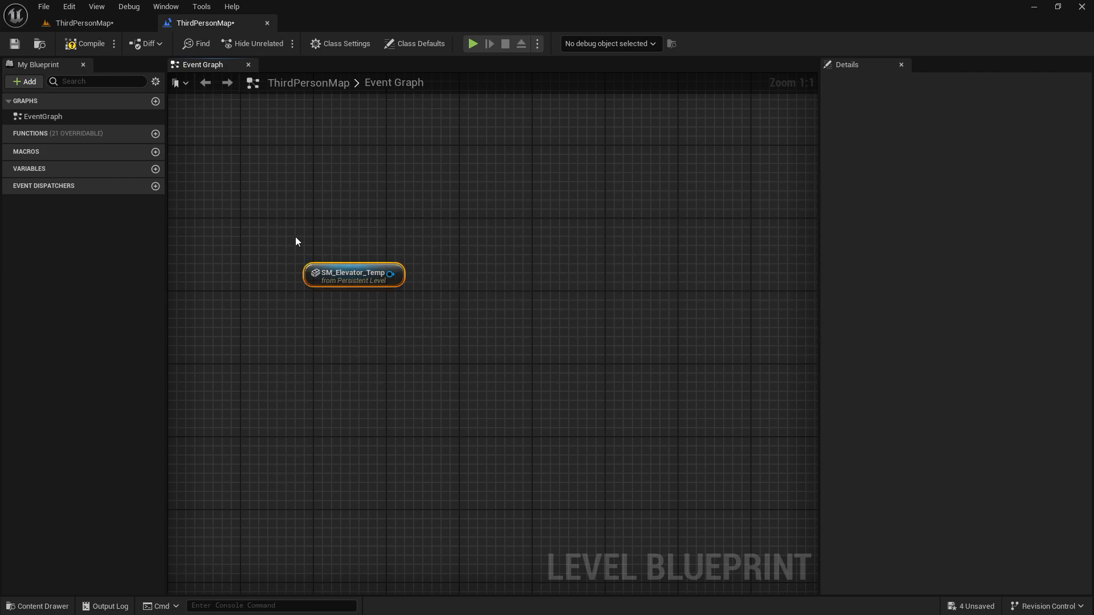
- Check the level viewport and delete the SM_Elevator_Temp reference node from the Level Blueprint's Event Graph
left_click(111, 25)
left_click(227, 25)
left_click(390, 213)
left_click_drag(275, 235, 460, 331)
key("Delete")
- With SM_Elevator_Temp selected in the level, create a reference to it from the Event Graph's list of blueprint actions
left_click(92, 23)
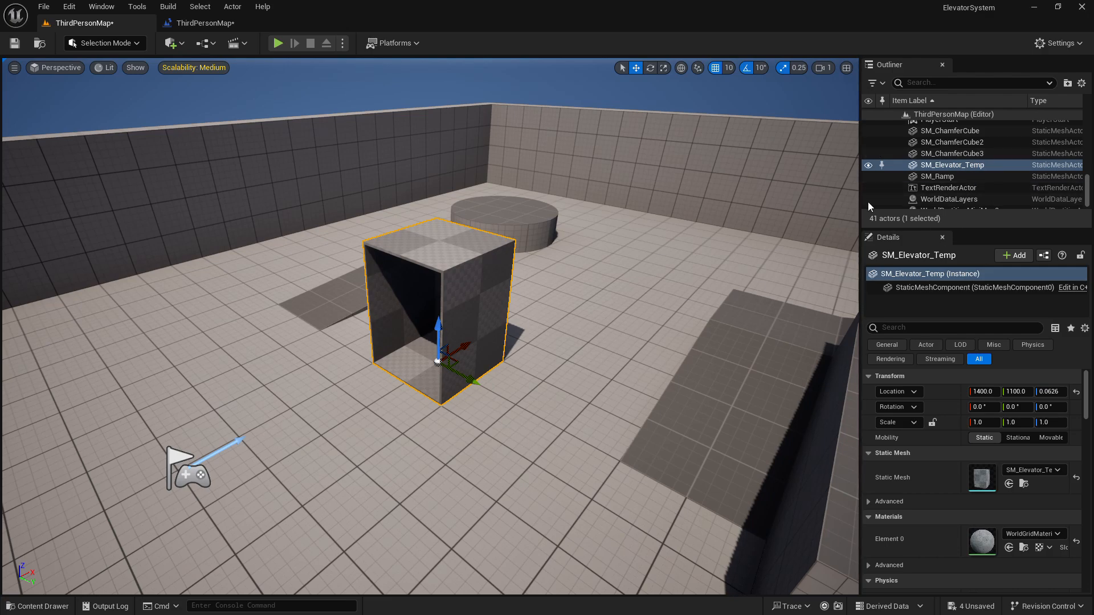
left_click(214, 24)
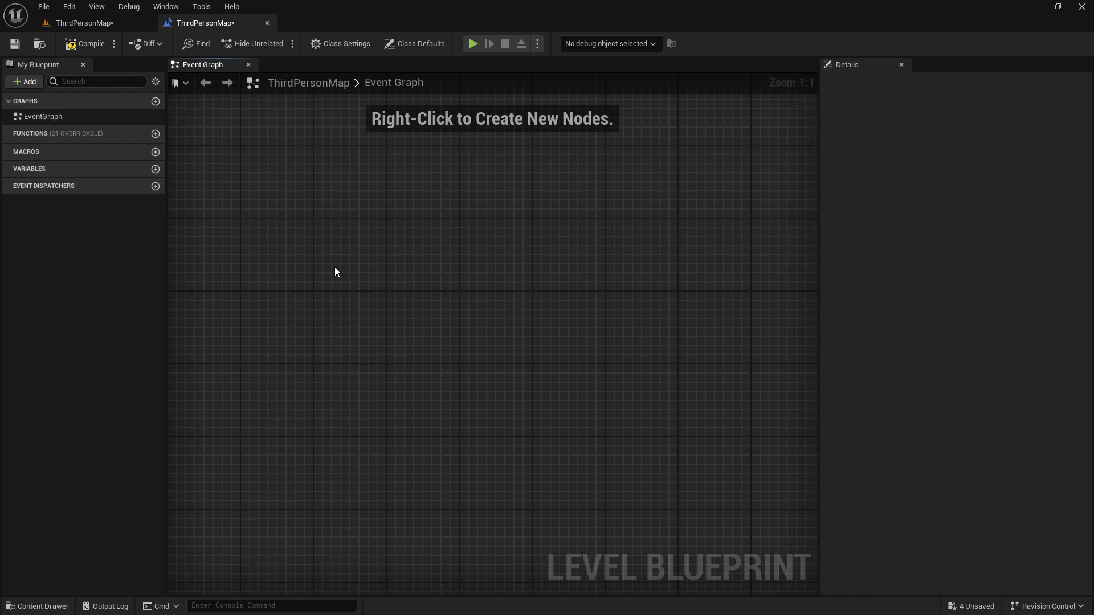
right_click(320, 275)
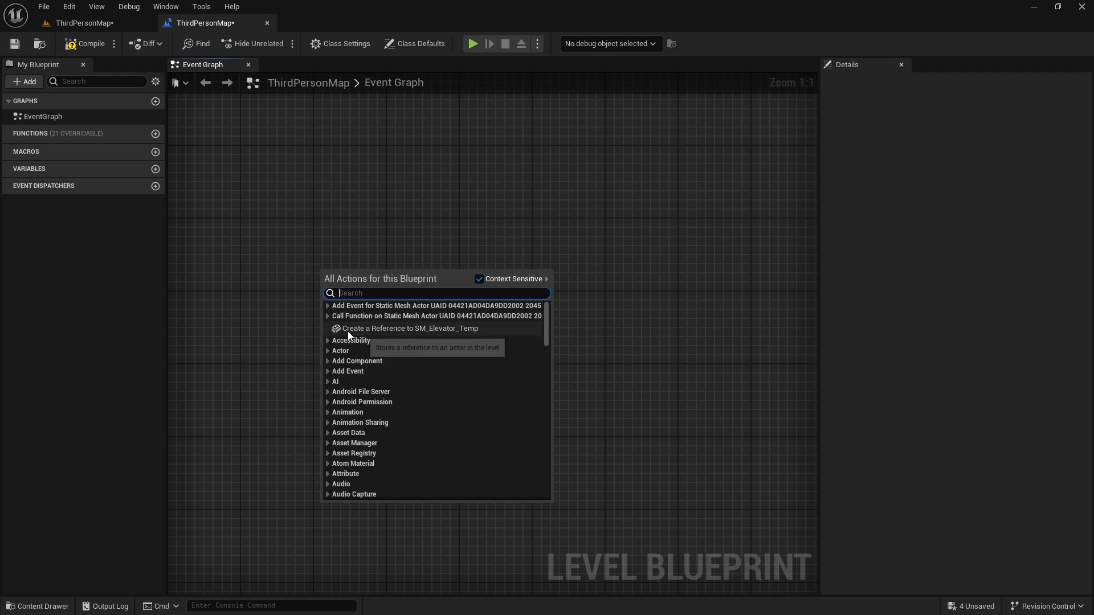
left_click(454, 331)
mouse_move(318, 285)
left_mouse_down()
mouse_move(339, 287)
mouse_move(328, 281)
left_mouse_up()
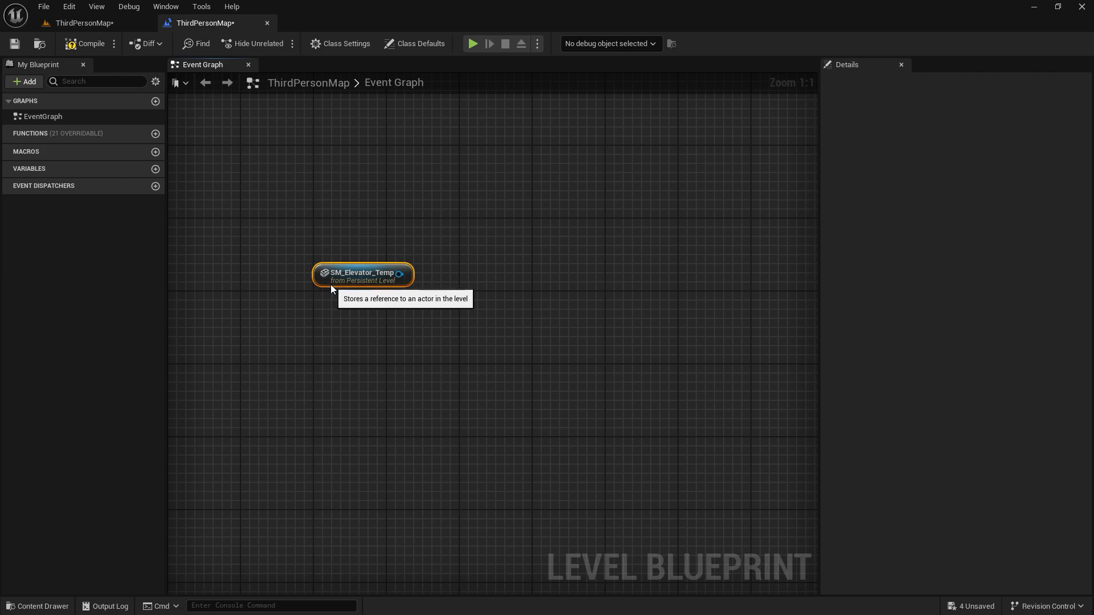
- Bring SM_Elevator_Temp from the Outliner into the Event Graph as a second reference node below the first
left_click(113, 22)
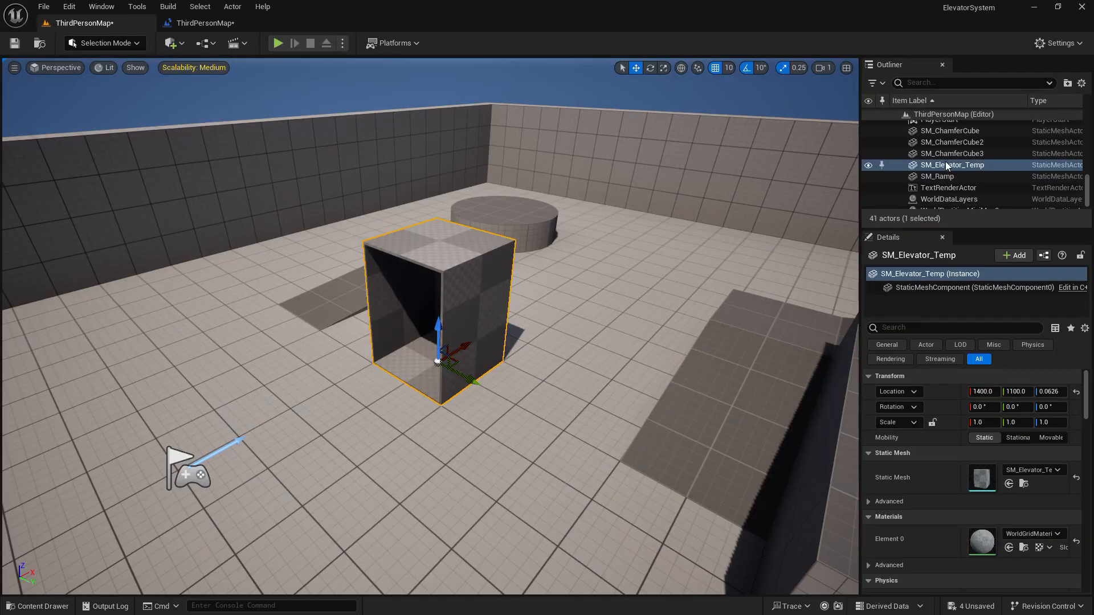
left_click_drag(949, 164, 457, 376)
left_click(333, 196)
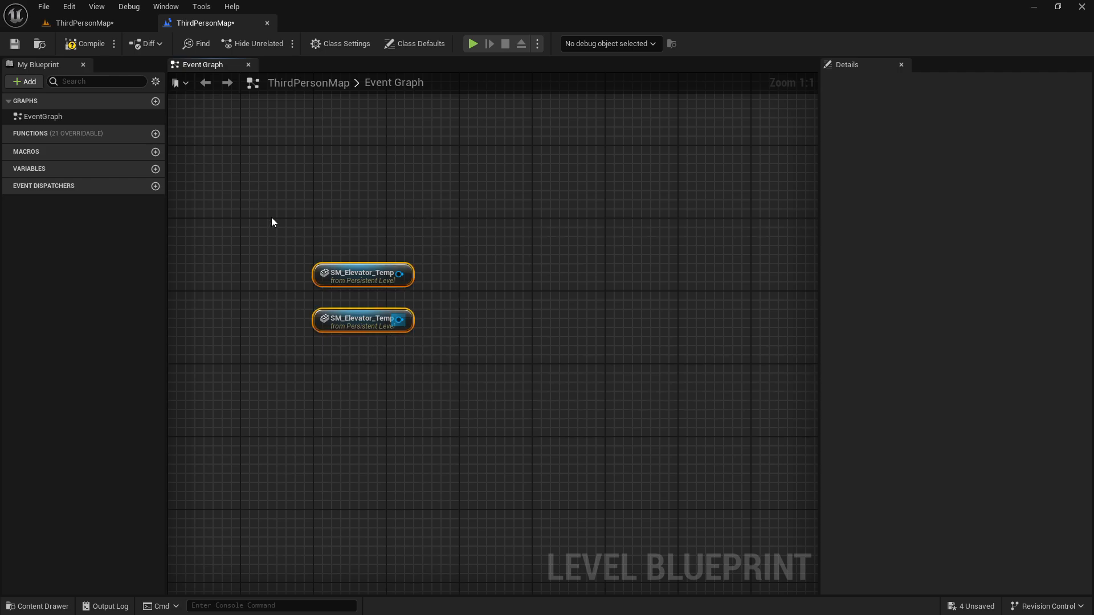
- Delete the duplicate SM_Elevator_Temp reference node from the Event Graph and reposition the remaining one
left_click(89, 22)
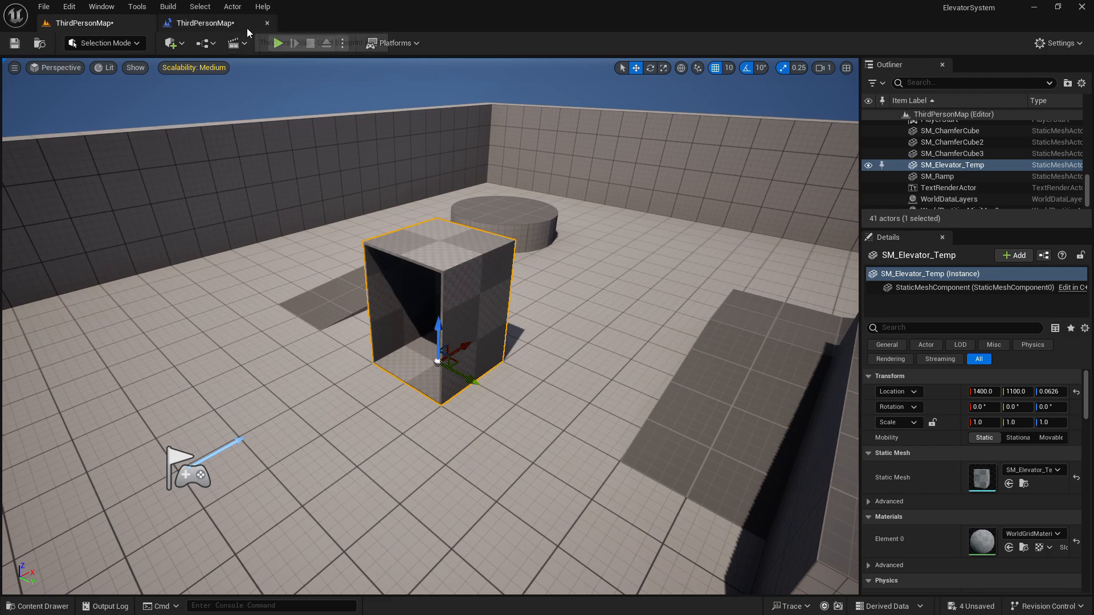
left_click(204, 24)
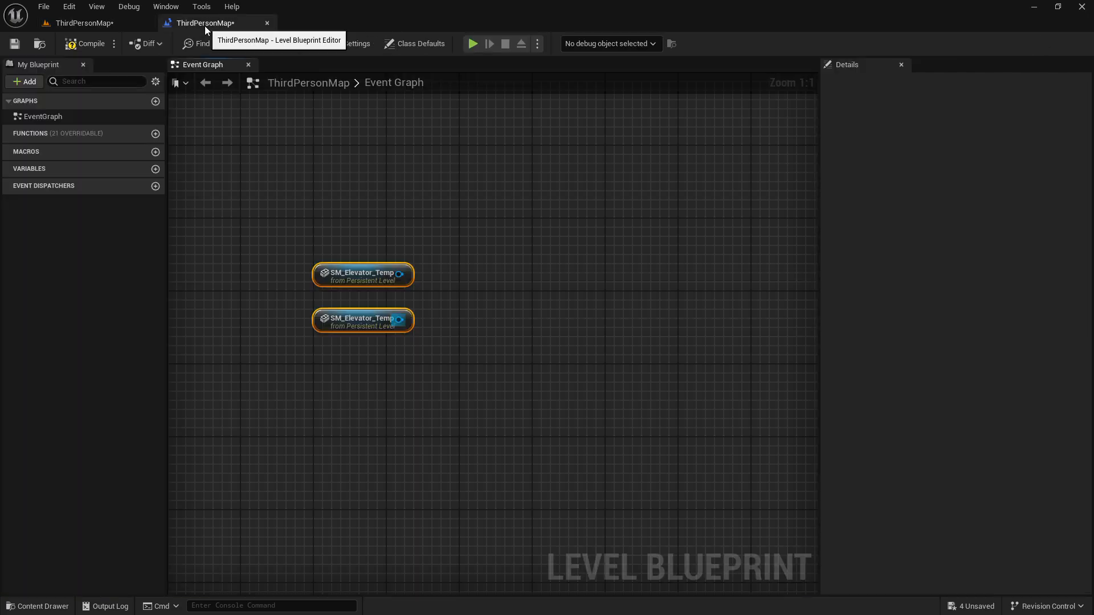
left_click_drag(474, 250, 294, 347)
left_click_drag(431, 371, 333, 350)
key("Delete")
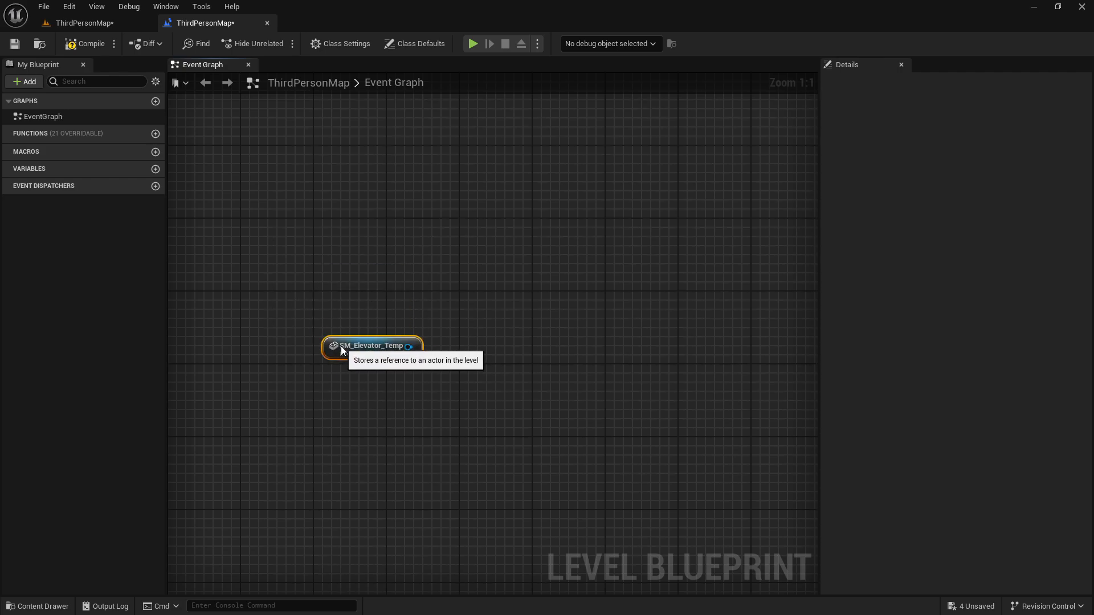
left_click(397, 324)
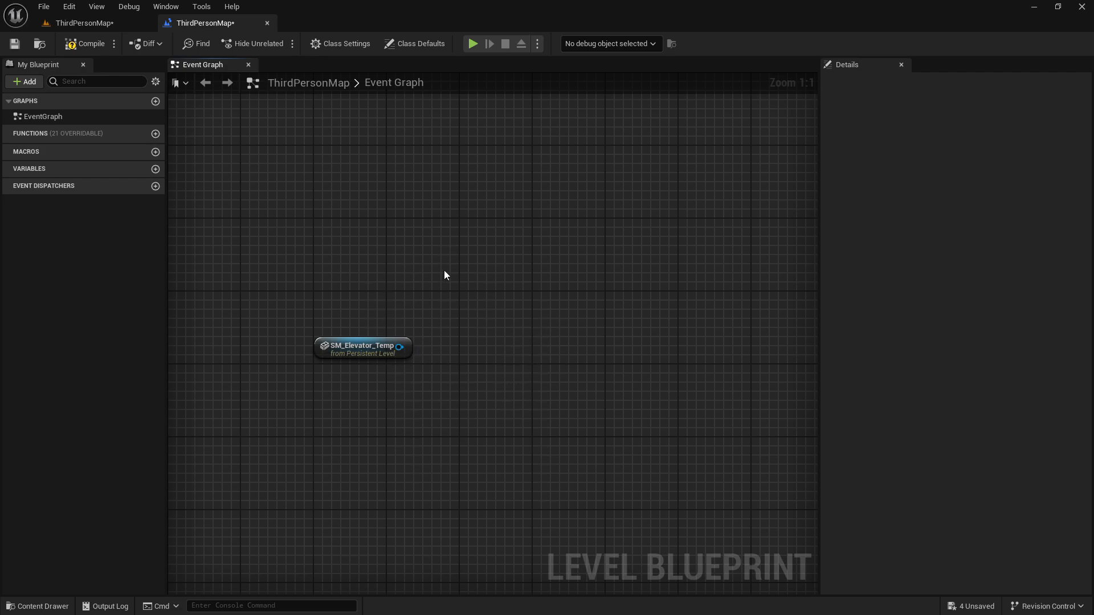
left_click(103, 24)
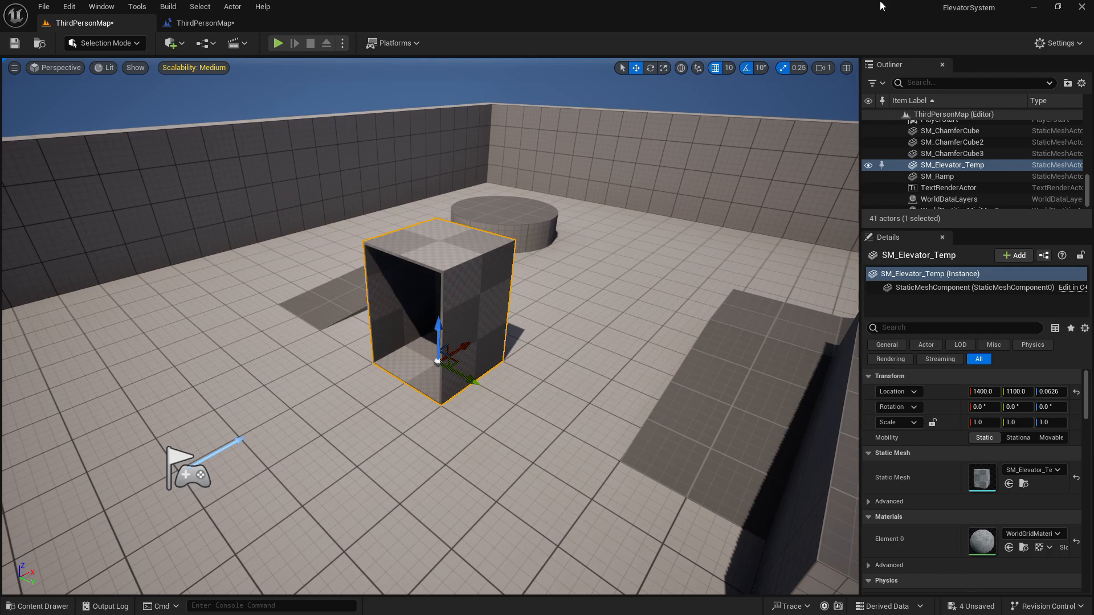
scroll(992, 185, "up", 5)
scroll(993, 186, "up", 10)
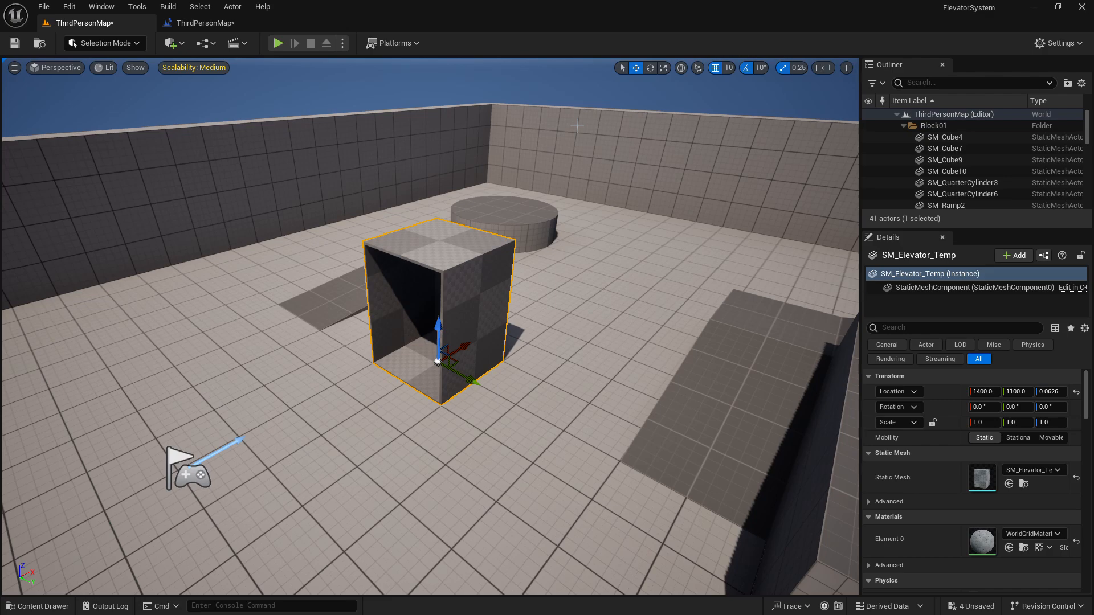
left_click(203, 23)
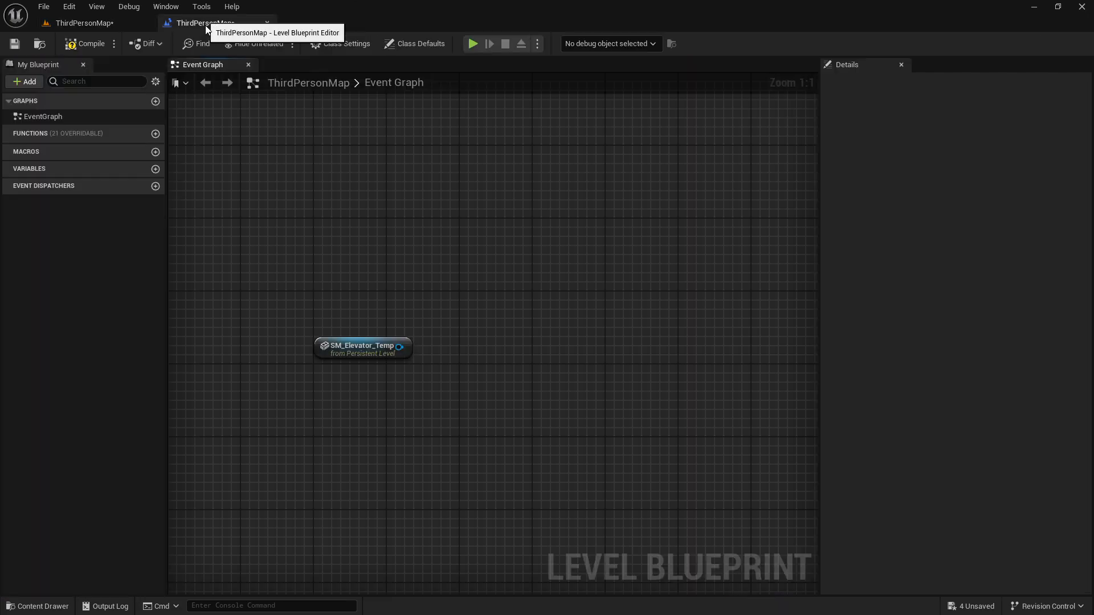
- Add a Set Actor Location node targeting the SM_Elevator_Temp reference and place it slightly above and to the right of the reference
left_click_drag(400, 348, 507, 267)
left_click(431, 345)
left_click_drag(401, 347, 514, 263)
left_click(400, 346)
left_click_drag(405, 351, 505, 279)
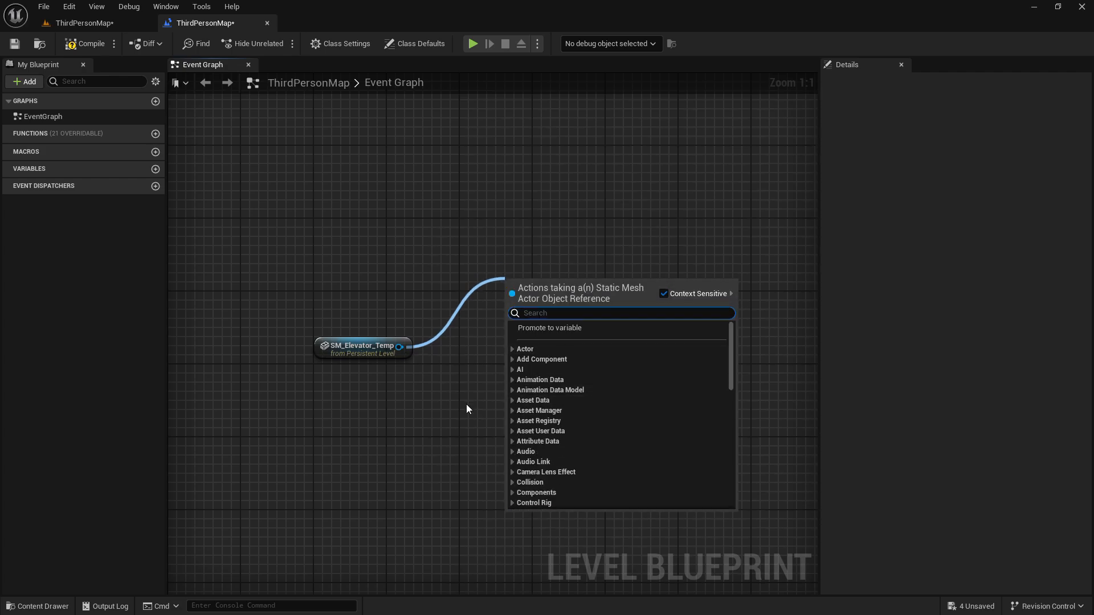
type("actor ")
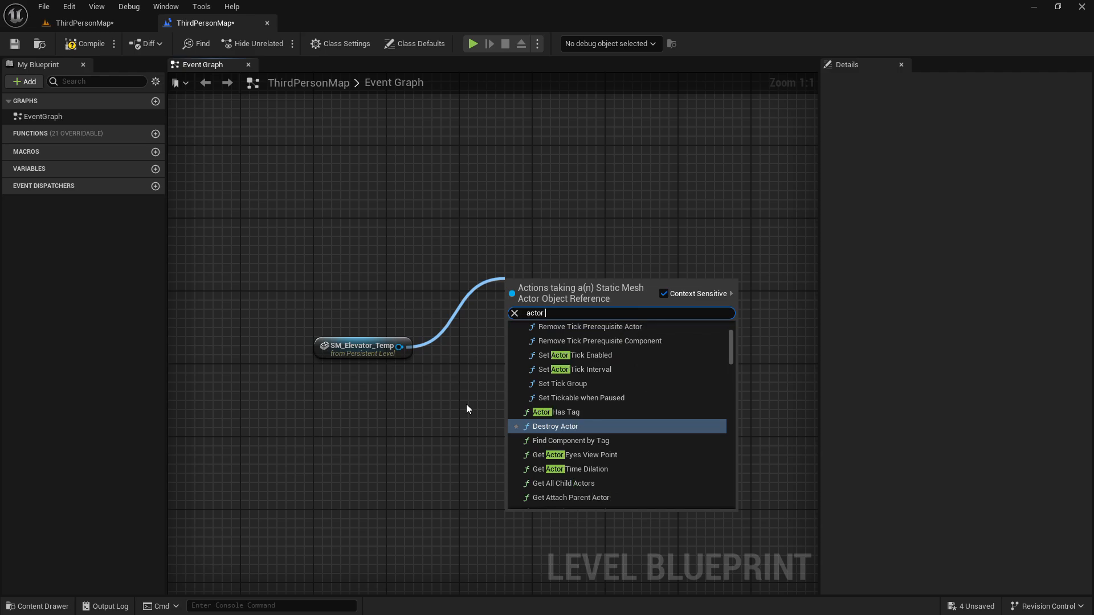
type("location")
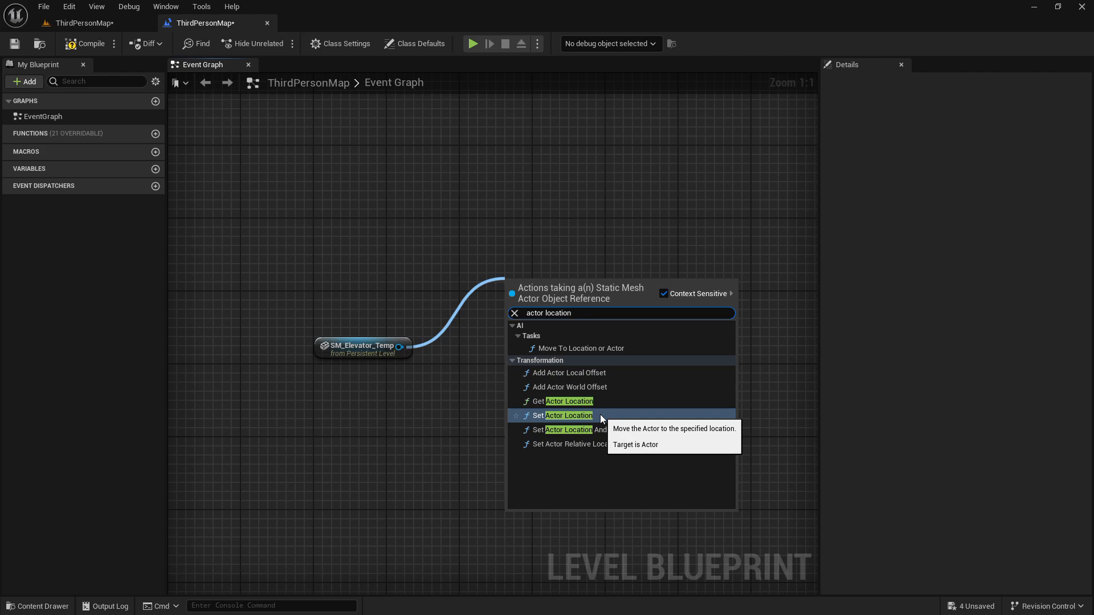
left_click(548, 420)
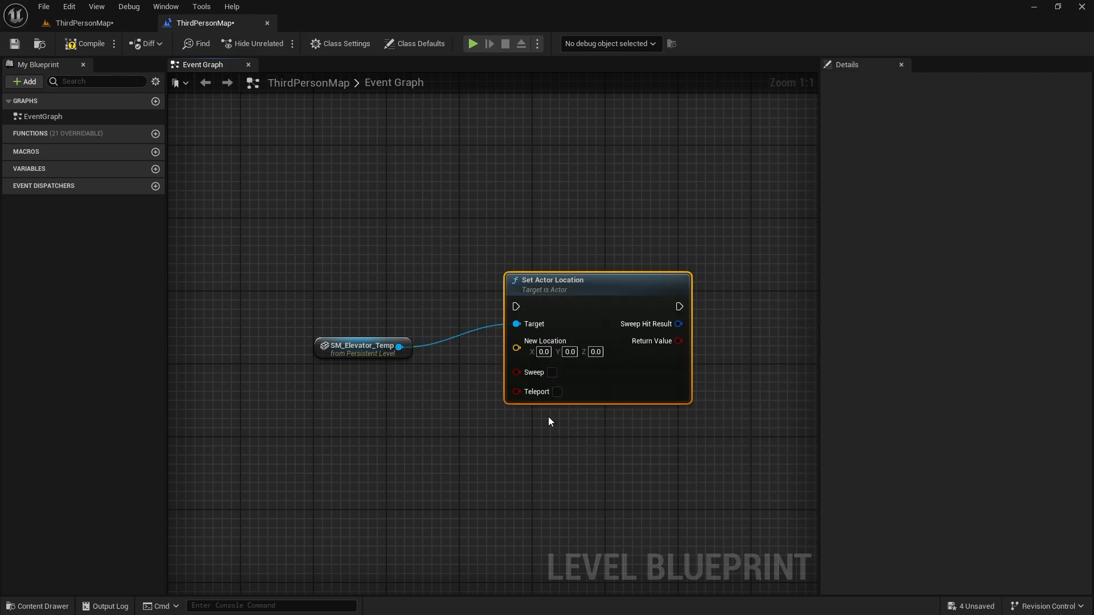
left_click_drag(576, 276, 536, 242)
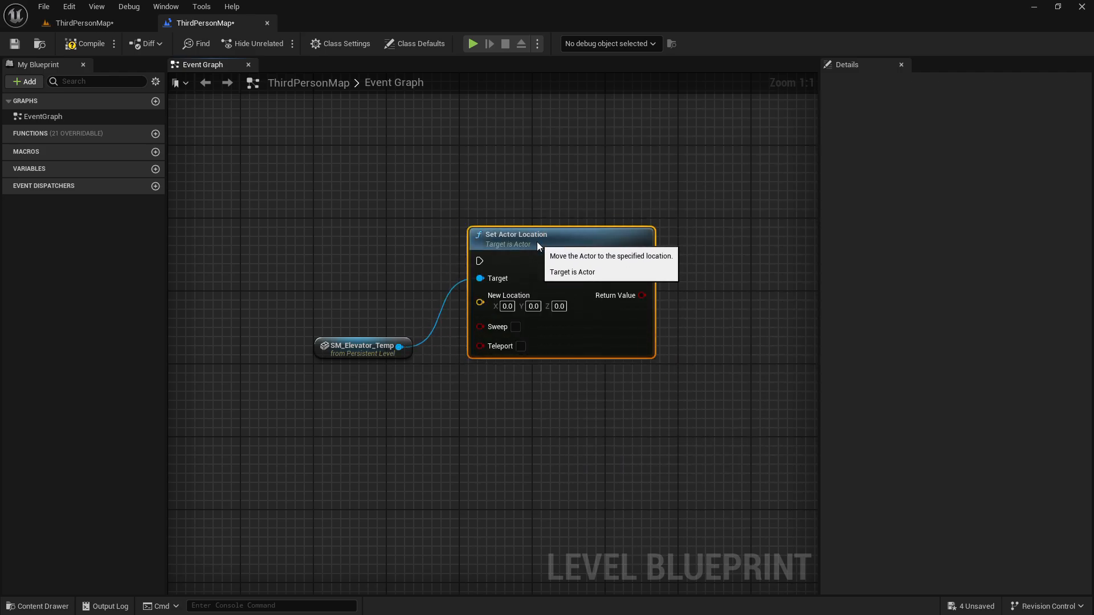
left_click(662, 365)
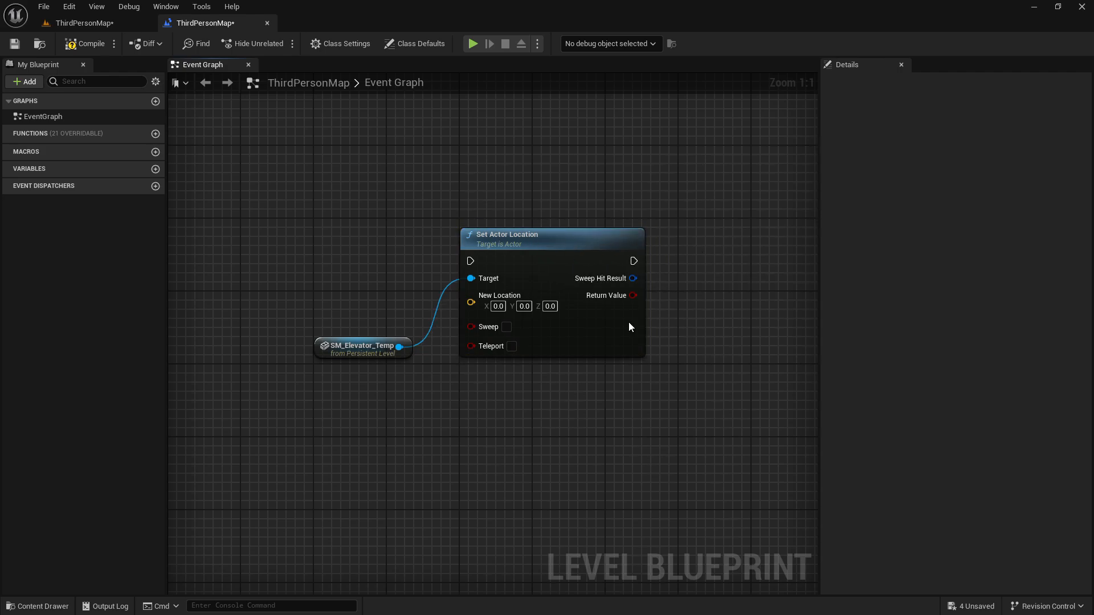
left_click_drag(244, 228, 667, 434)
left_click(501, 426)
left_click_drag(665, 434, 675, 407)
left_click(316, 297)
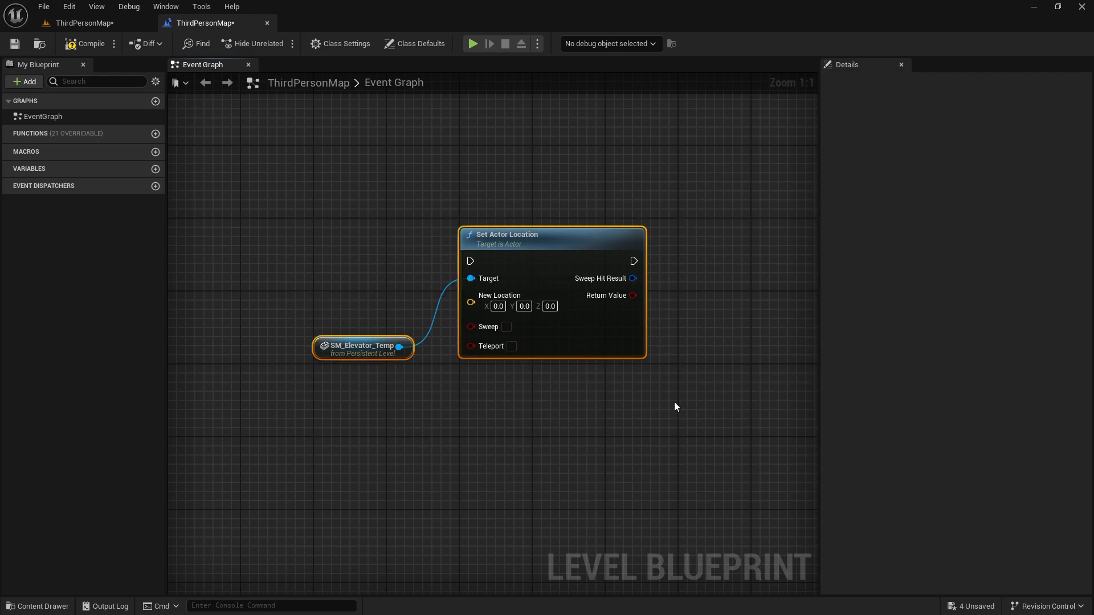
left_click(674, 403)
left_click_drag(434, 341, 687, 409)
left_click(357, 263)
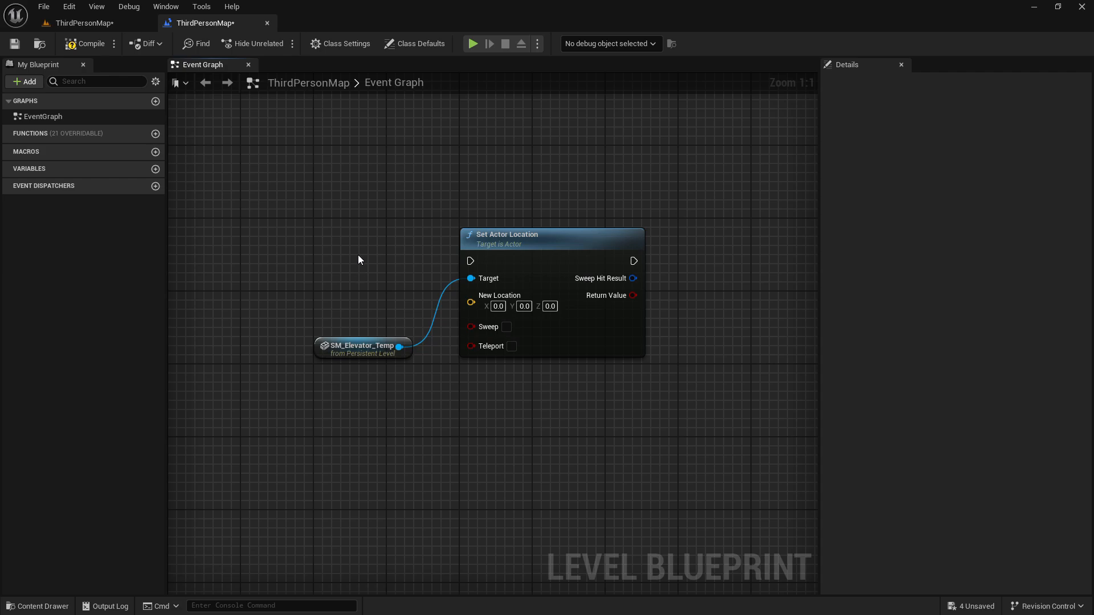
- Add an Event BeginPlay node to the Event Graph and align it beside the Set Actor Location node, above the SM_Elevator_Temp reference
right_click(358, 260)
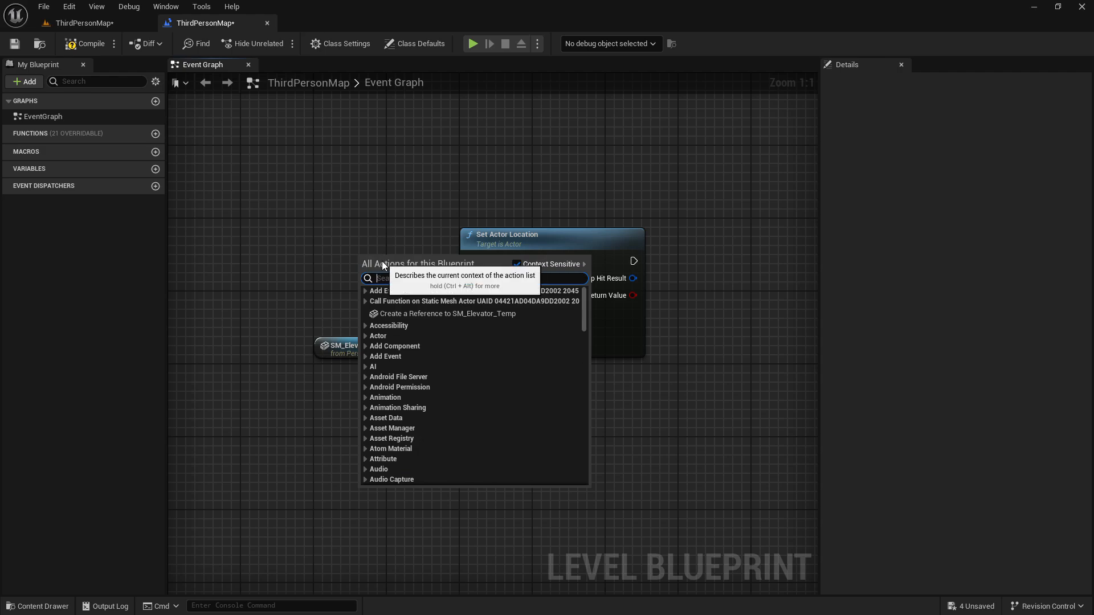
type("event")
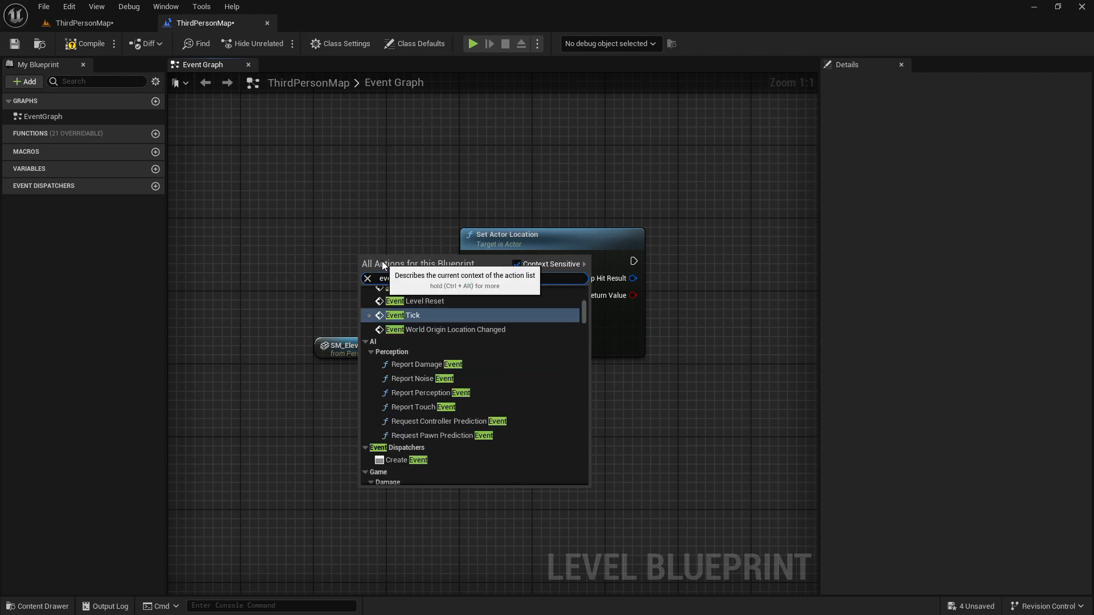
type(" begi")
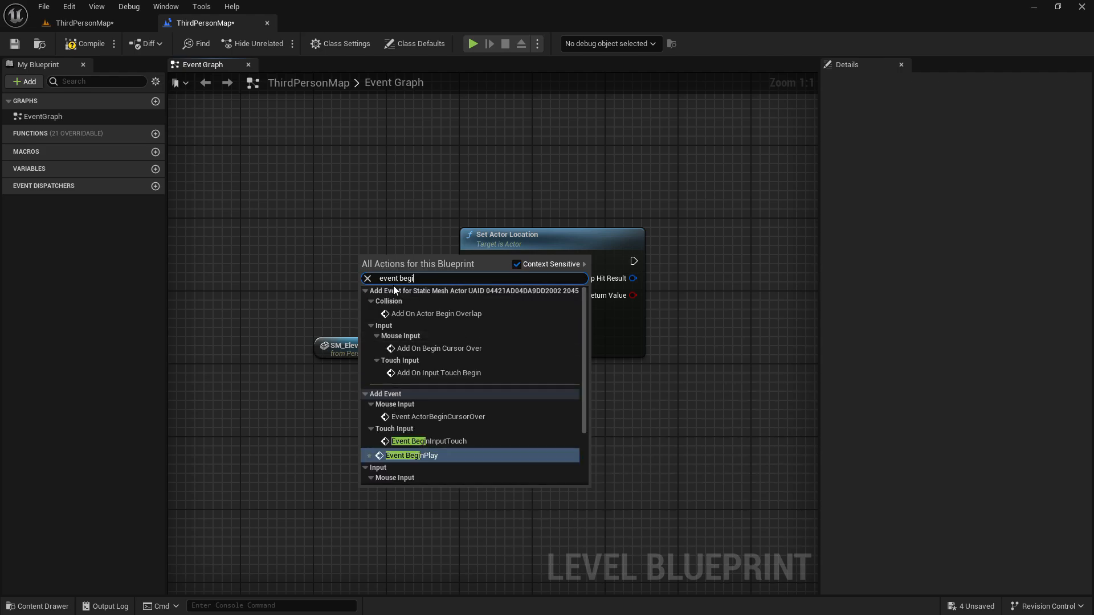
left_click(417, 455)
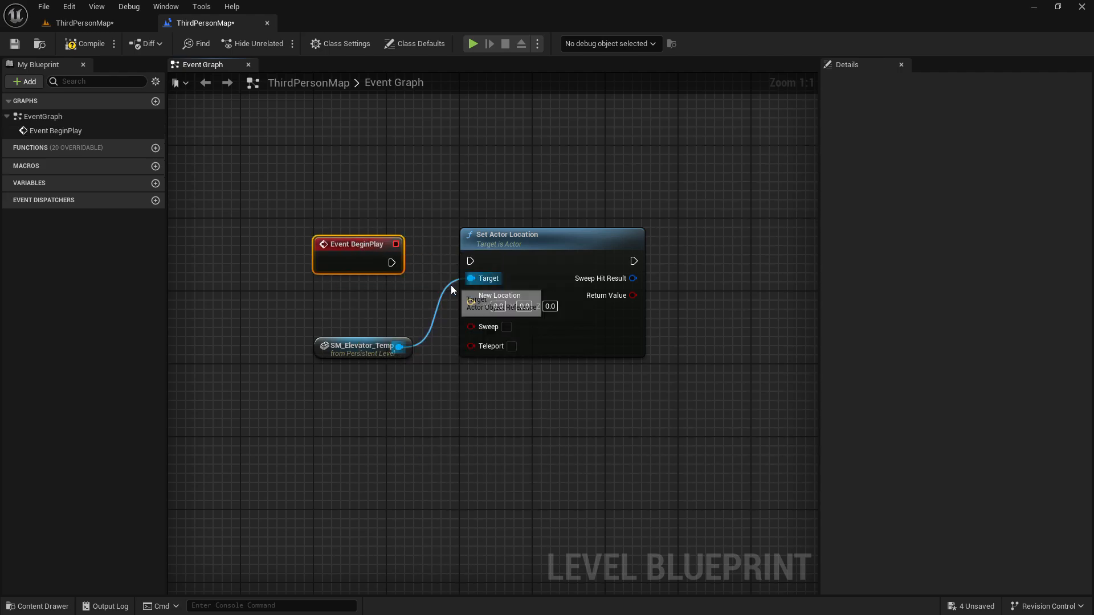
left_click_drag(346, 253, 347, 261)
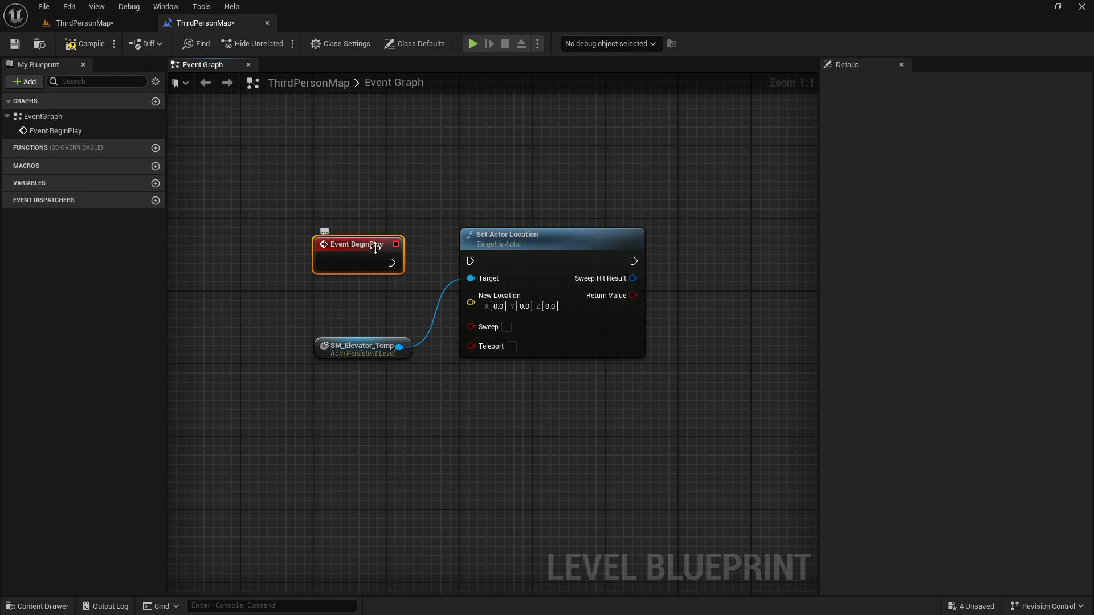
left_click_drag(375, 250, 375, 241)
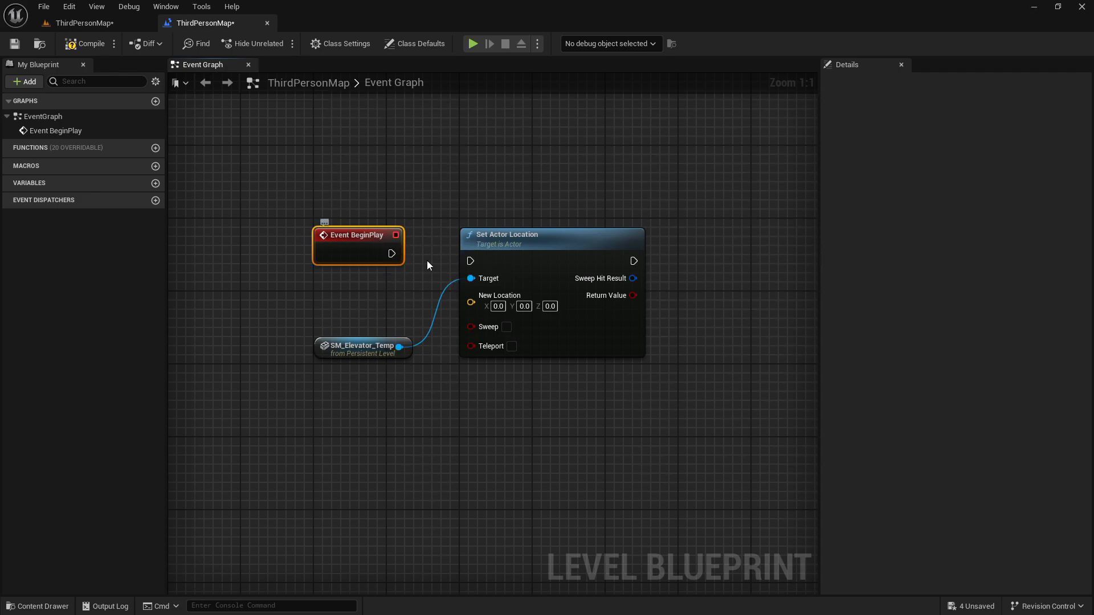
left_click_drag(373, 229, 373, 239)
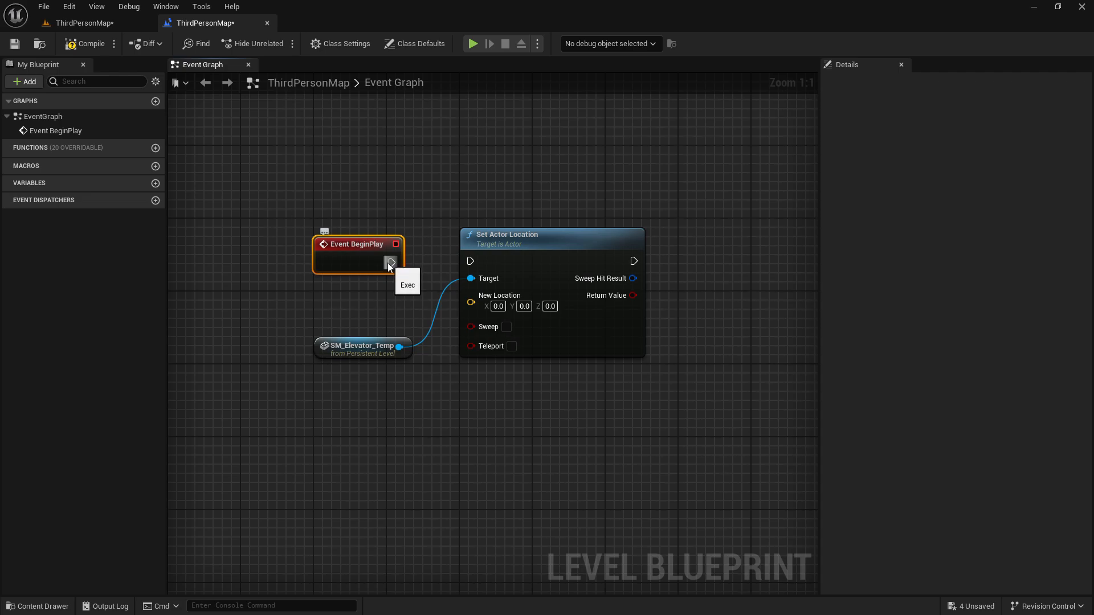
- Connect Event BeginPlay's execution output to the execution input of Set Actor Location
left_click_drag(392, 263, 471, 261)
left_click(401, 307)
left_click_drag(292, 204, 542, 291)
left_click(494, 212)
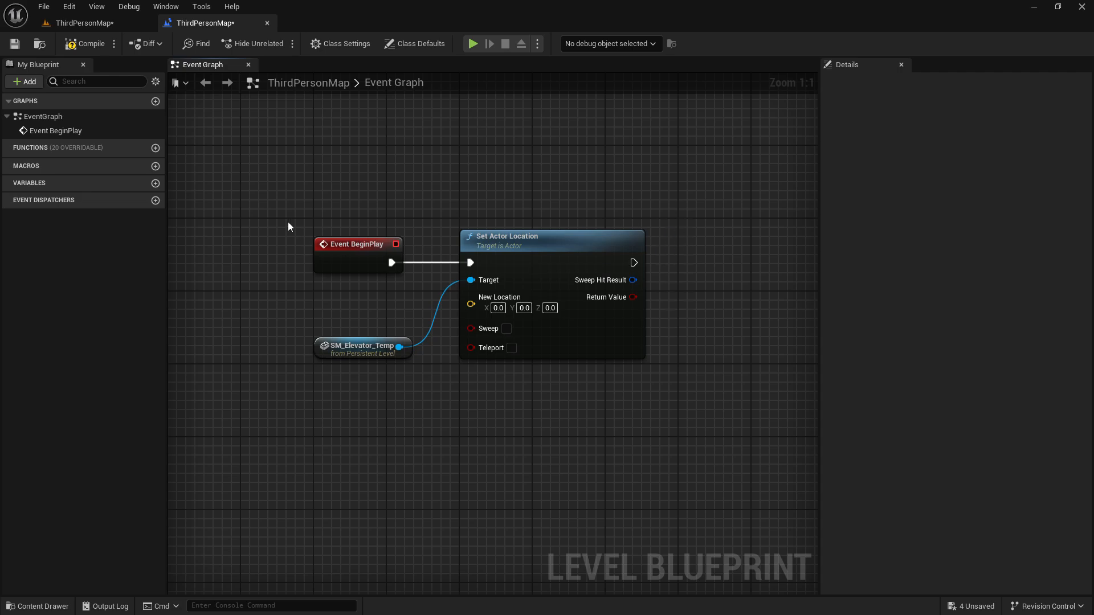
- Review the Event BeginPlay, Set Actor Location and SM_Elevator_Temp nodes and save the Level Blueprint
left_click_drag(283, 213, 419, 296)
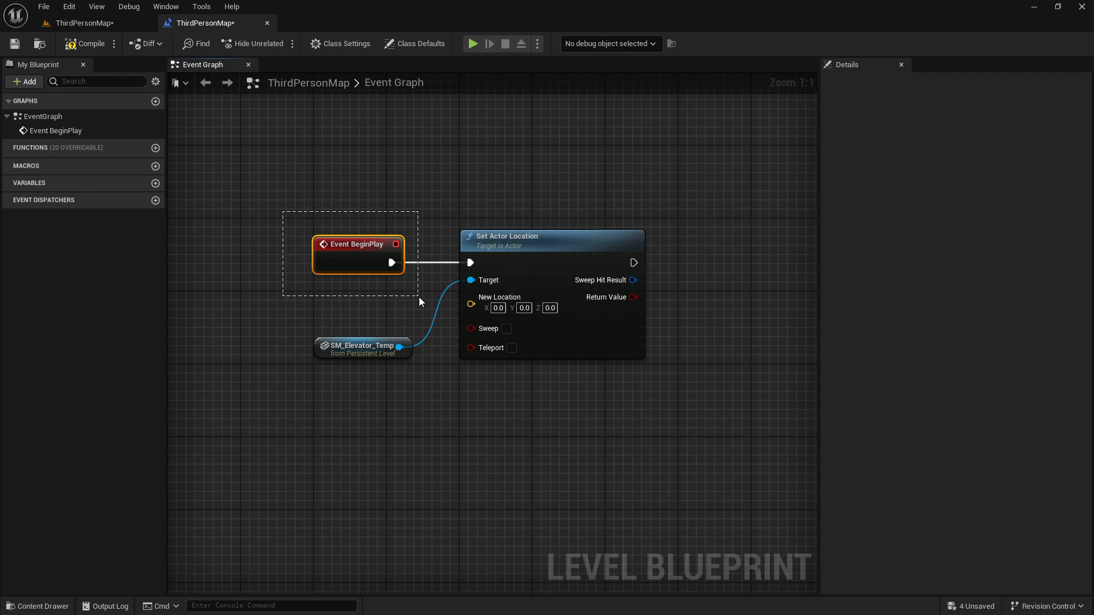
left_click_drag(419, 296, 419, 296)
left_click(726, 343)
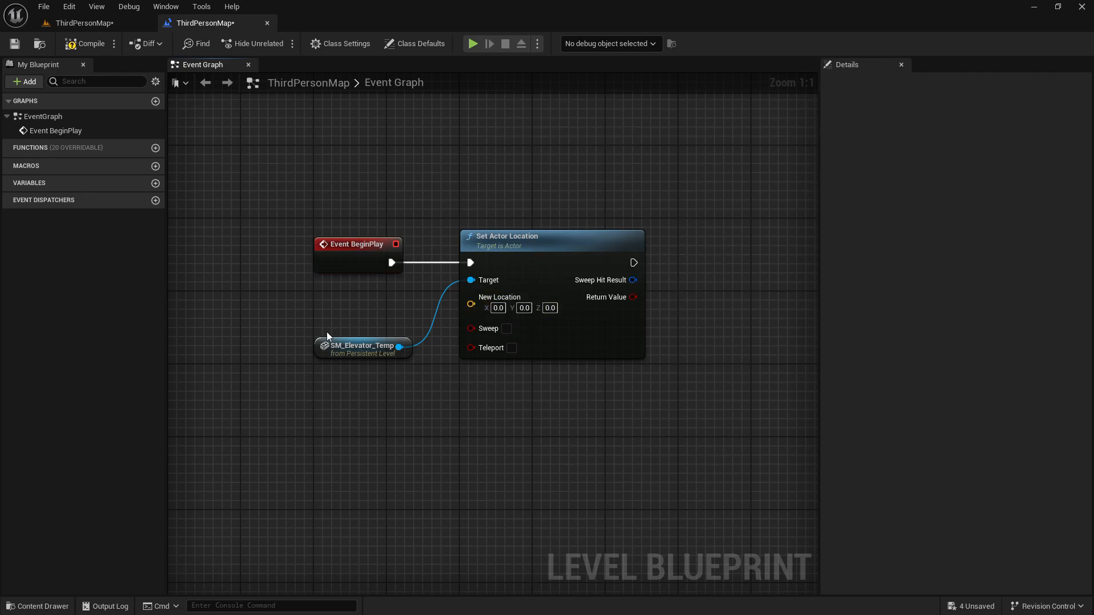
left_click_drag(286, 224, 416, 302)
left_click_drag(438, 207, 682, 392)
left_click_drag(300, 331, 451, 400)
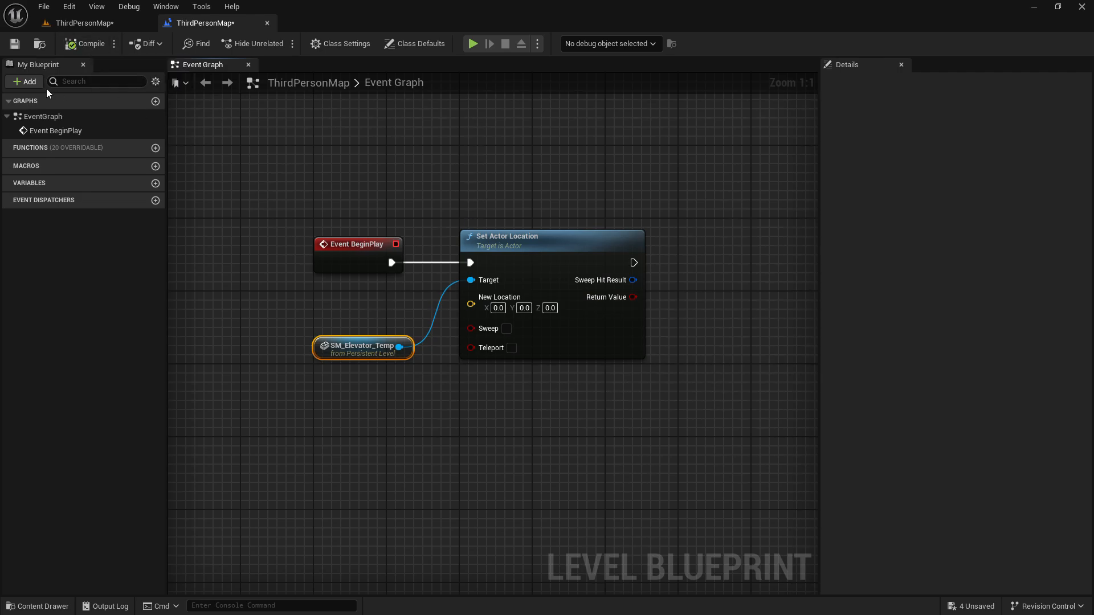
left_click(14, 45)
- Try raising SM_Elevator_Temp along its Z axis in the level and undo the move
left_click(83, 22)
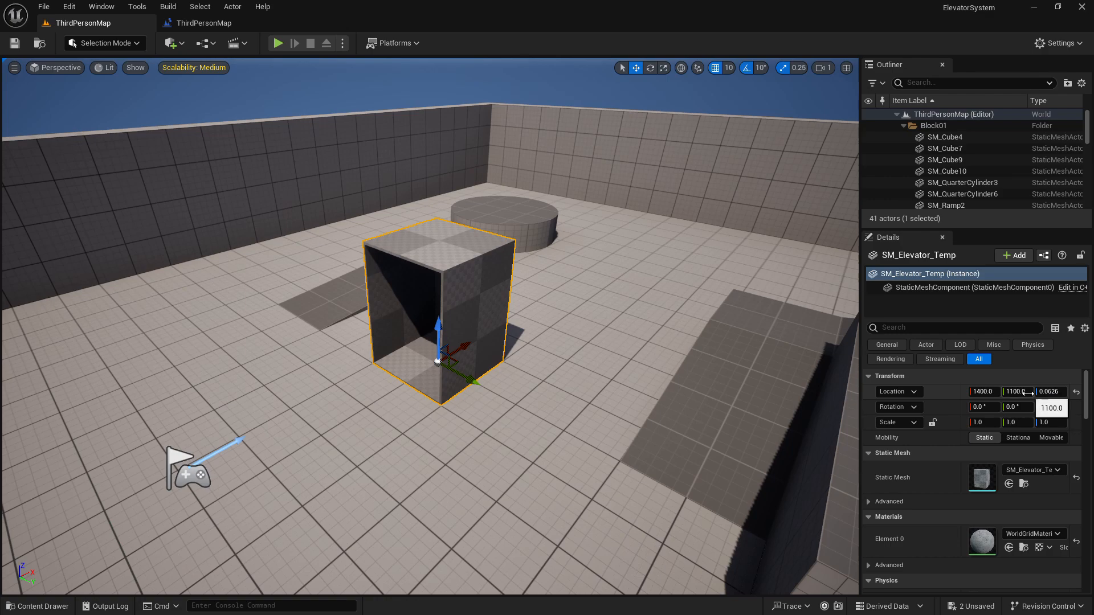
left_click(1051, 392)
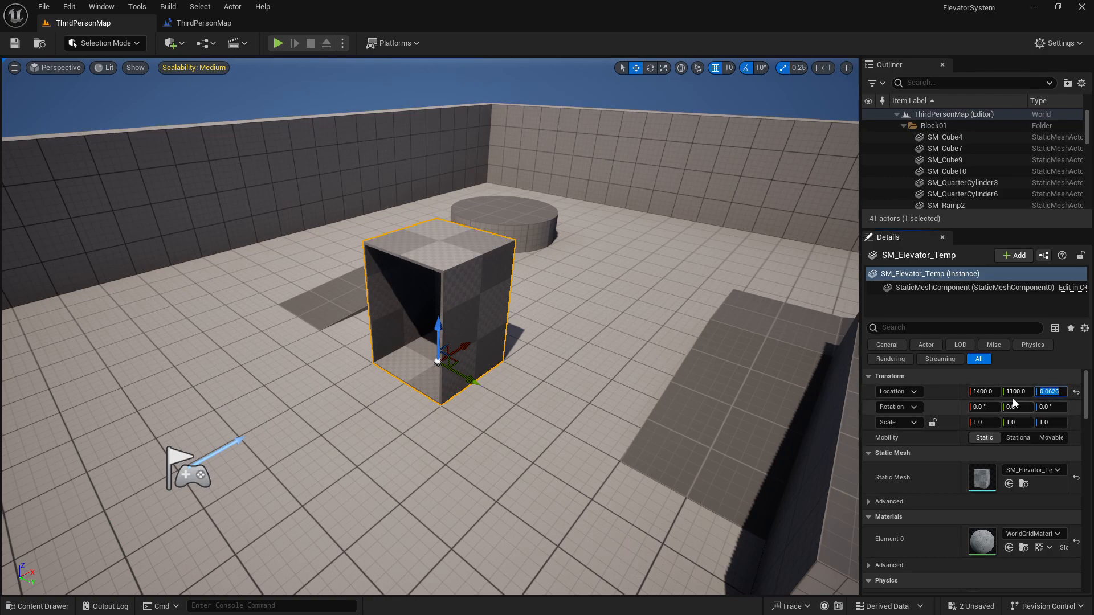
left_click(872, 393)
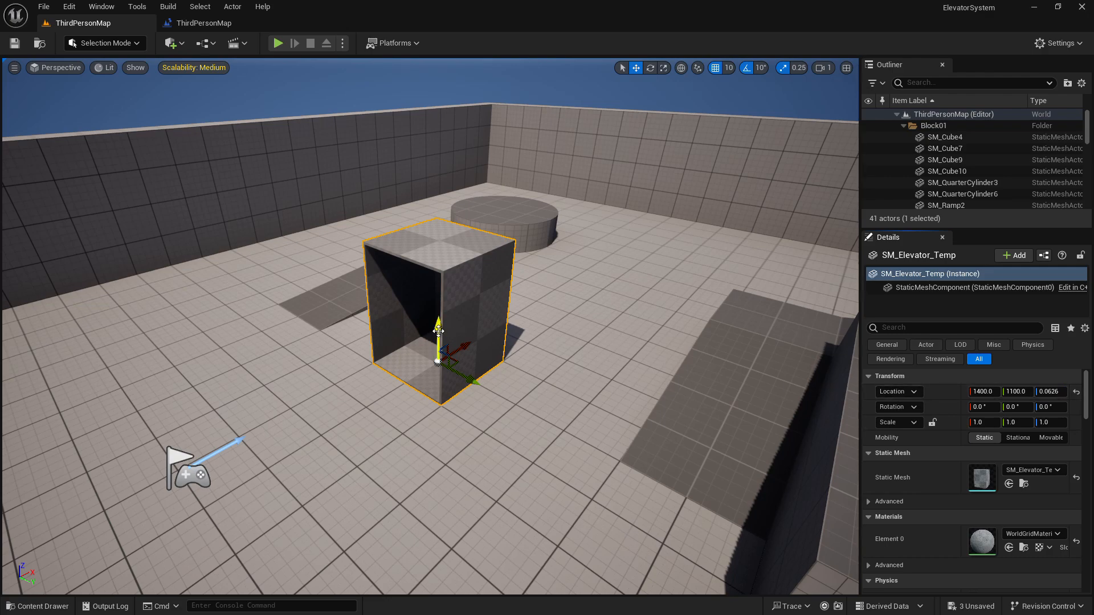
left_click(1036, 392)
left_click_drag(438, 337, 431, 182)
key("ctrl+z")
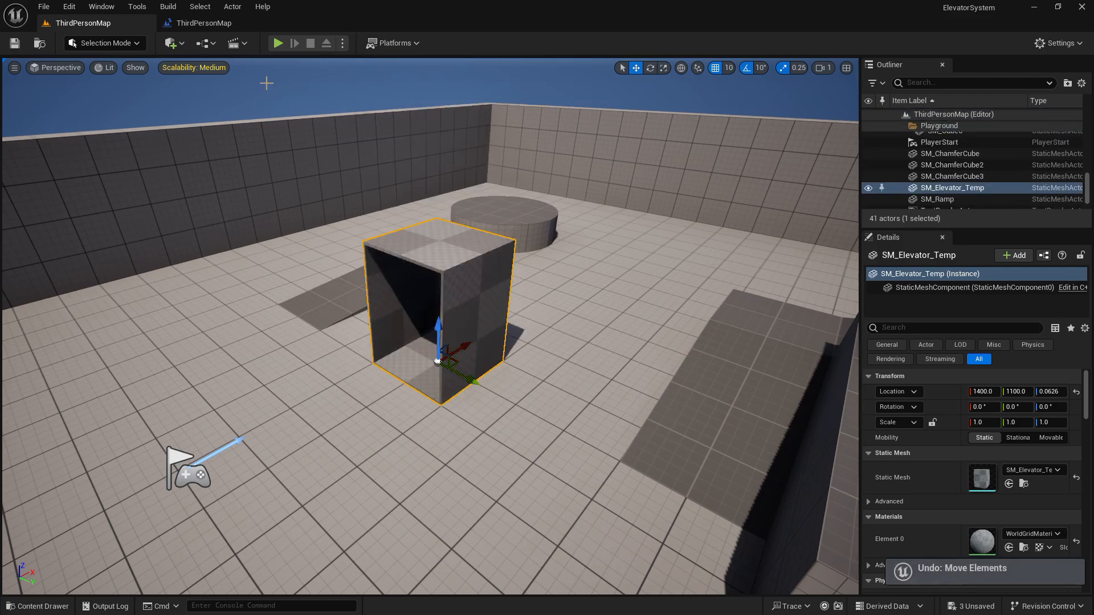
- Set the New Location Z value of the Set Actor Location node to 300 in the Level Blueprint
left_click(204, 23)
type("300")
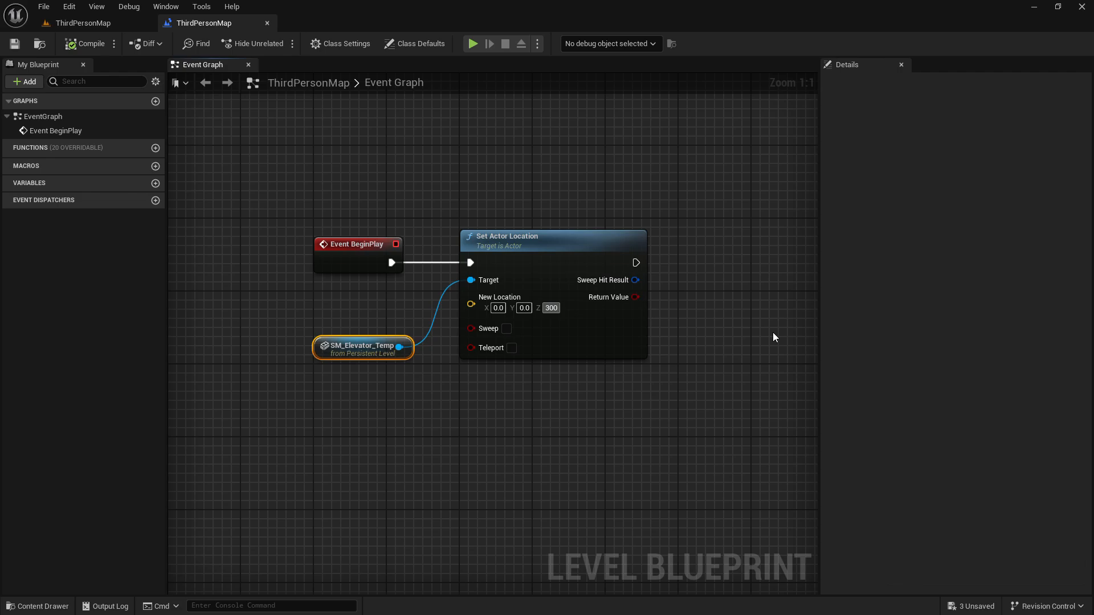
left_click(594, 394)
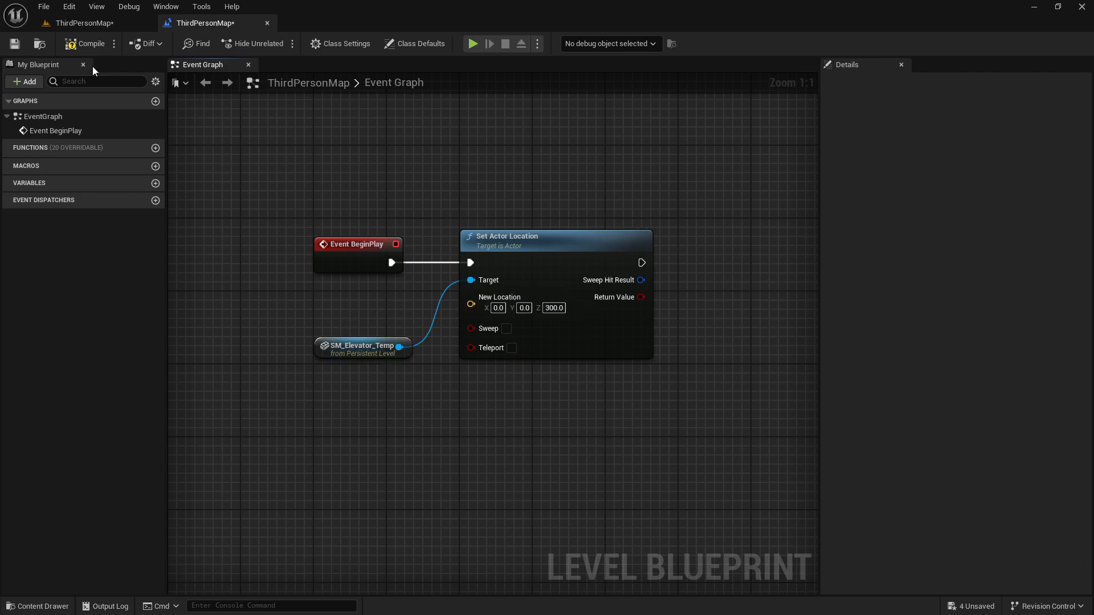
- Copy SM_Elevator_Temp's X location, 1400.0, from the level into the New Location X of the Set Actor Location node
left_click(84, 23)
left_click(983, 392)
key("ctrl+c")
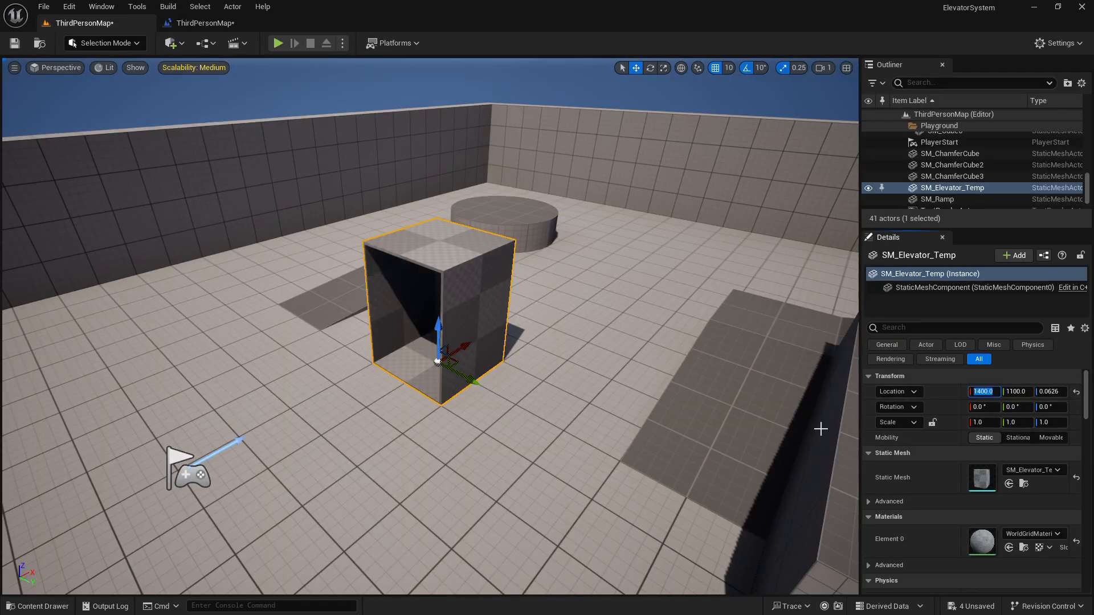
left_click(202, 22)
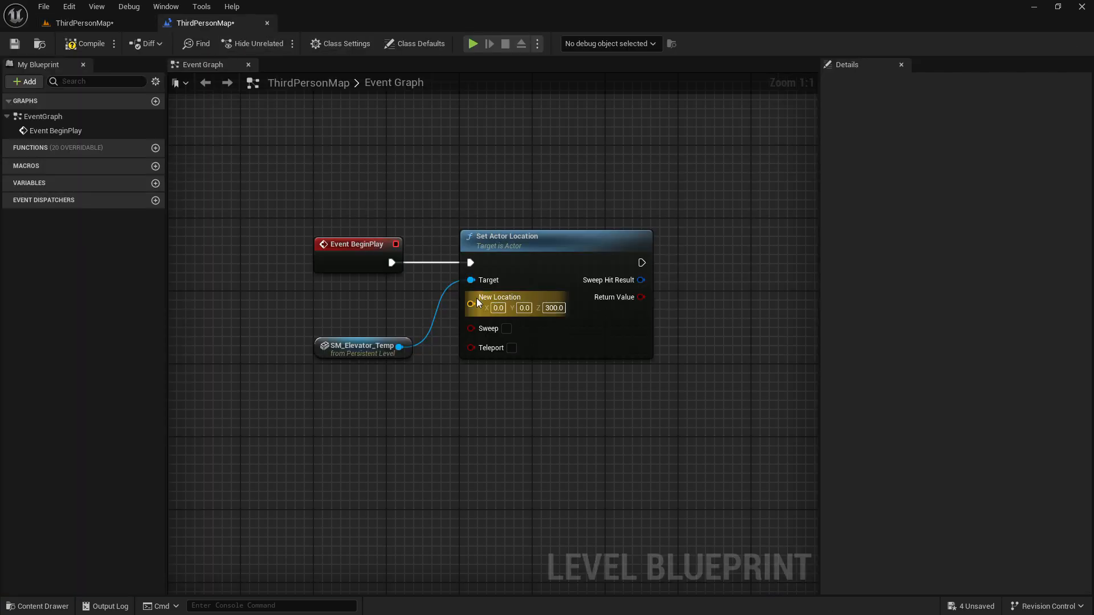
left_click(501, 308)
key("ctrl+v")
key("Return")
- Copy SM_Elevator_Temp's Y location, 1100.0, from the level into the New Location Y of the Set Actor Location node
left_click(84, 23)
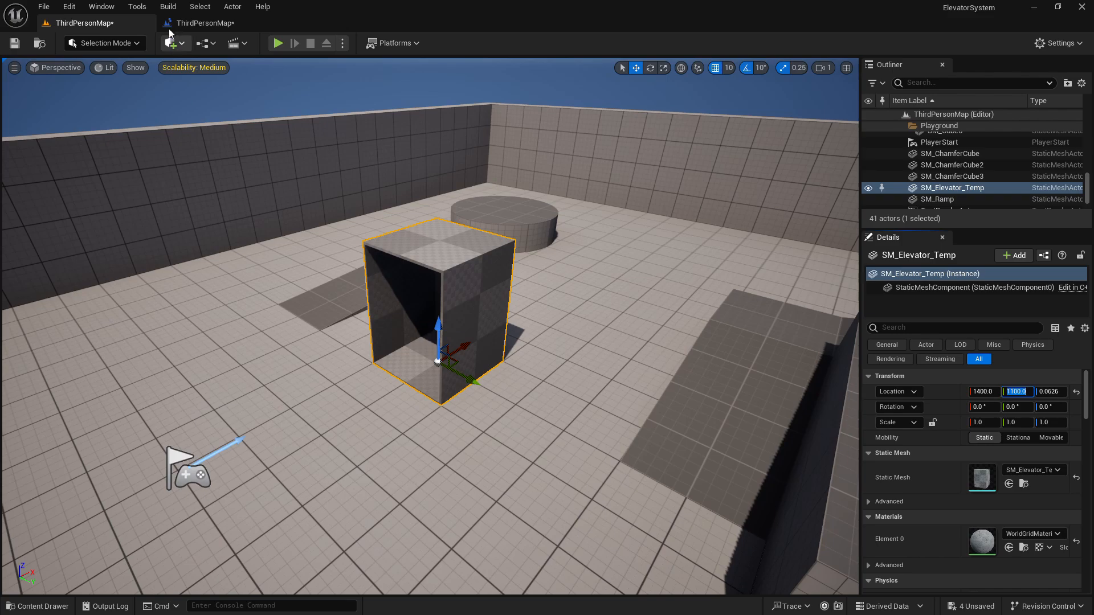
left_click(202, 23)
left_click(536, 308)
type("1100")
key("Return")
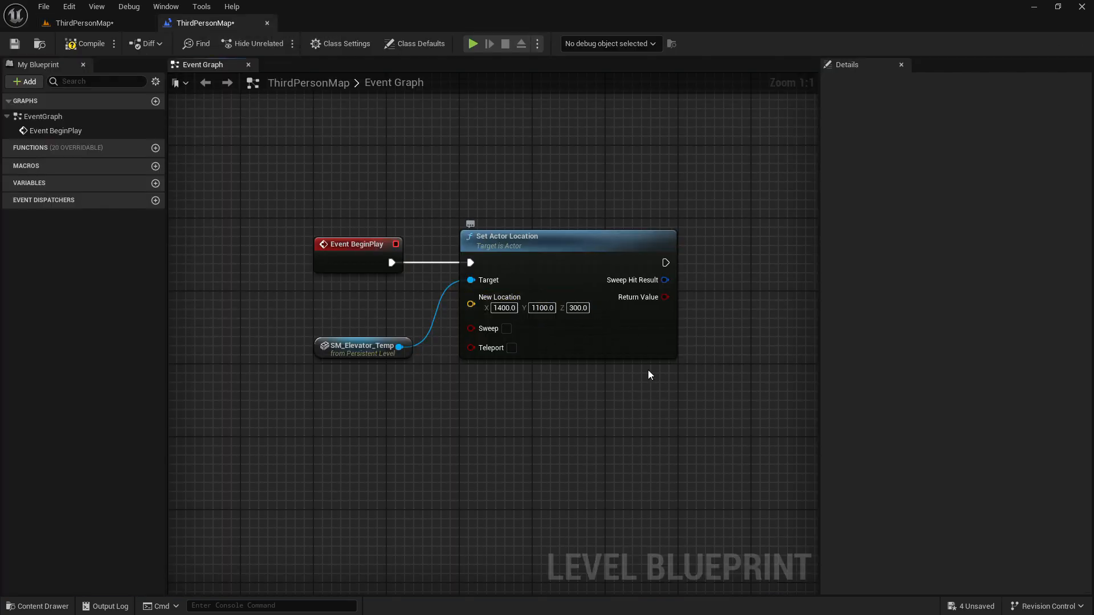
- Compile and save the Level Blueprint
left_click_drag(659, 408, 622, 397)
left_click(727, 330)
left_click(86, 46)
left_click(14, 44)
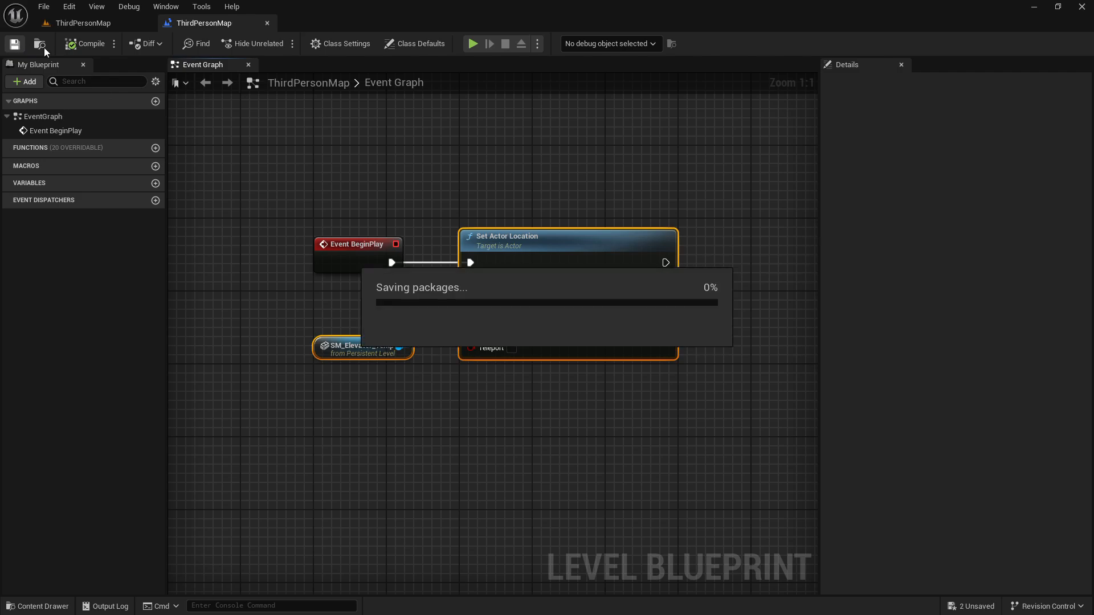
- Play-test the level to check the elevator's movement, and read the full mobility warning in the Message Log
left_click(83, 23)
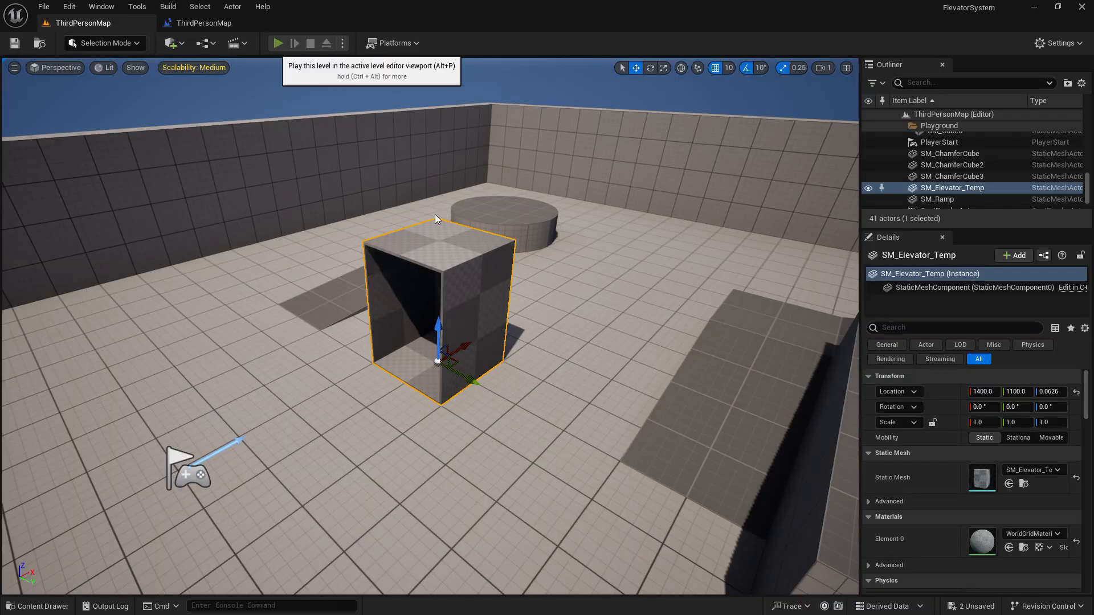
left_click(278, 42)
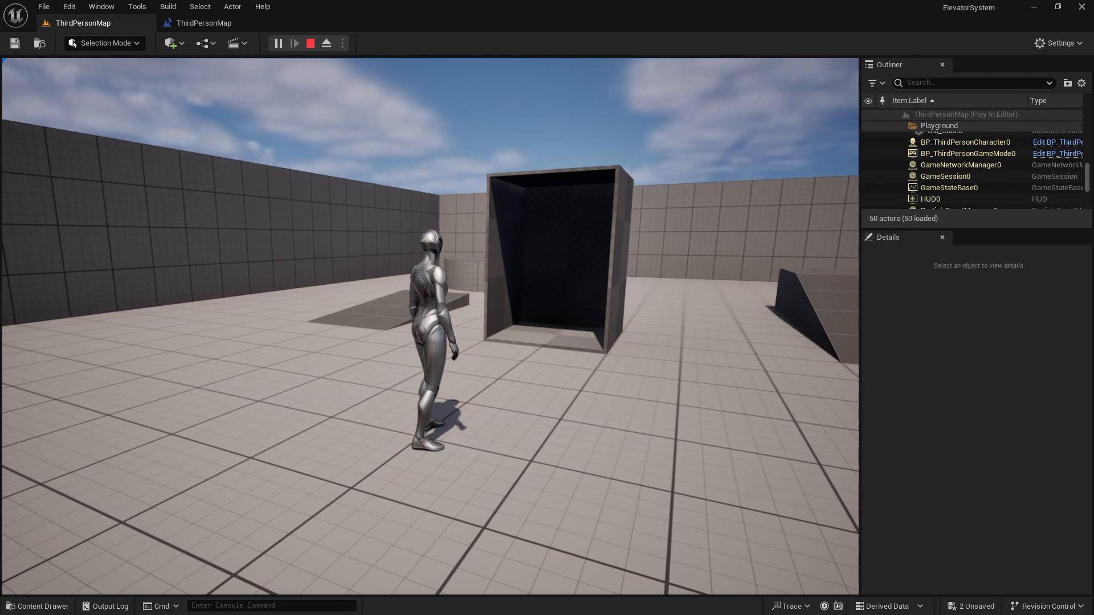
key("Escape")
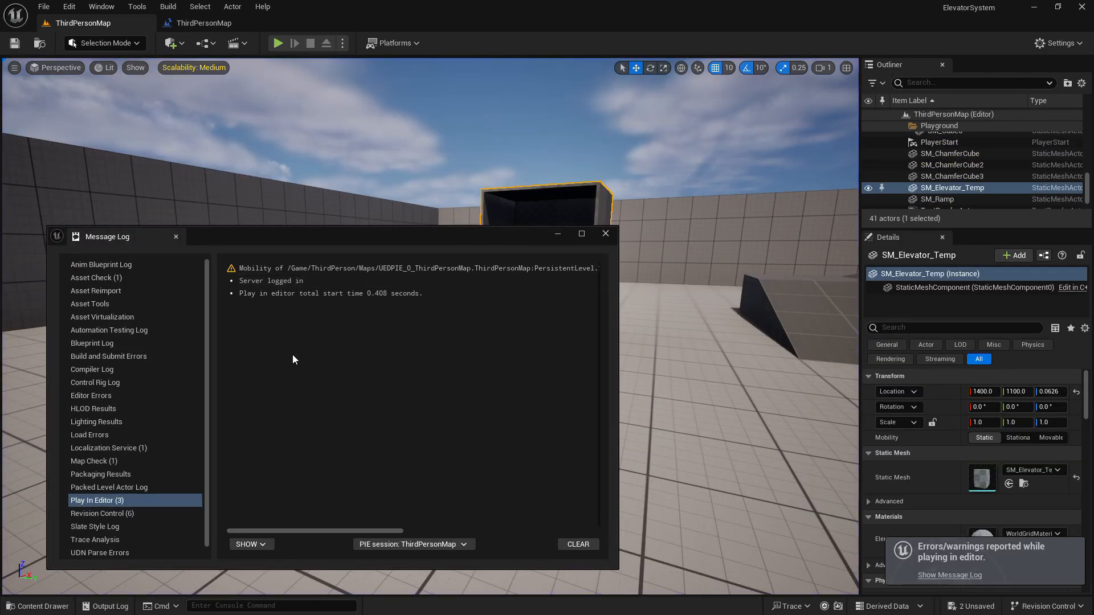
left_click_drag(328, 530, 235, 524)
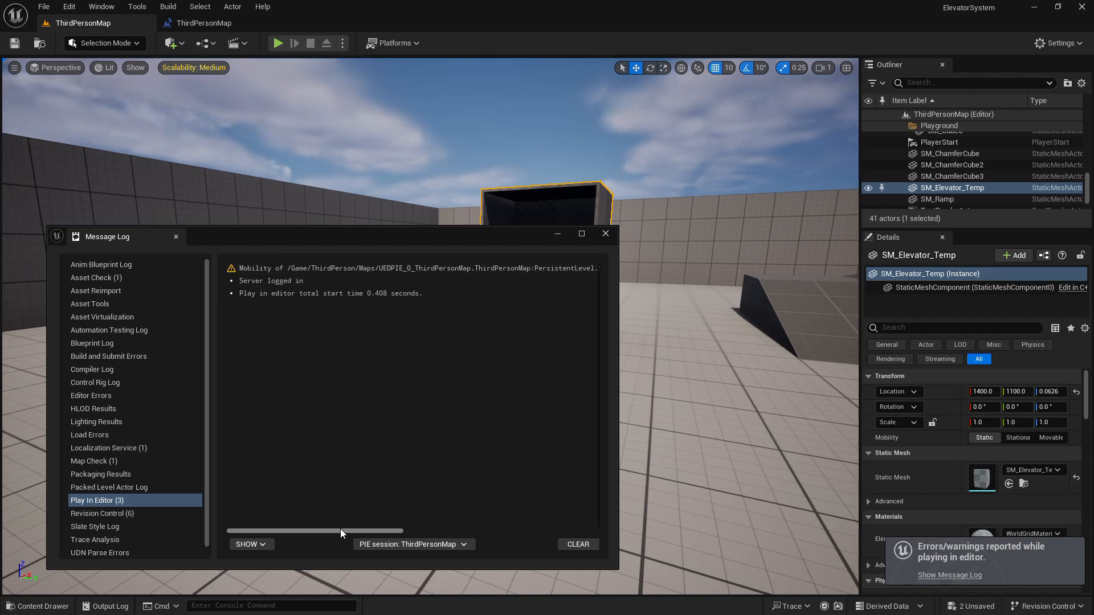
left_click_drag(340, 530, 563, 525)
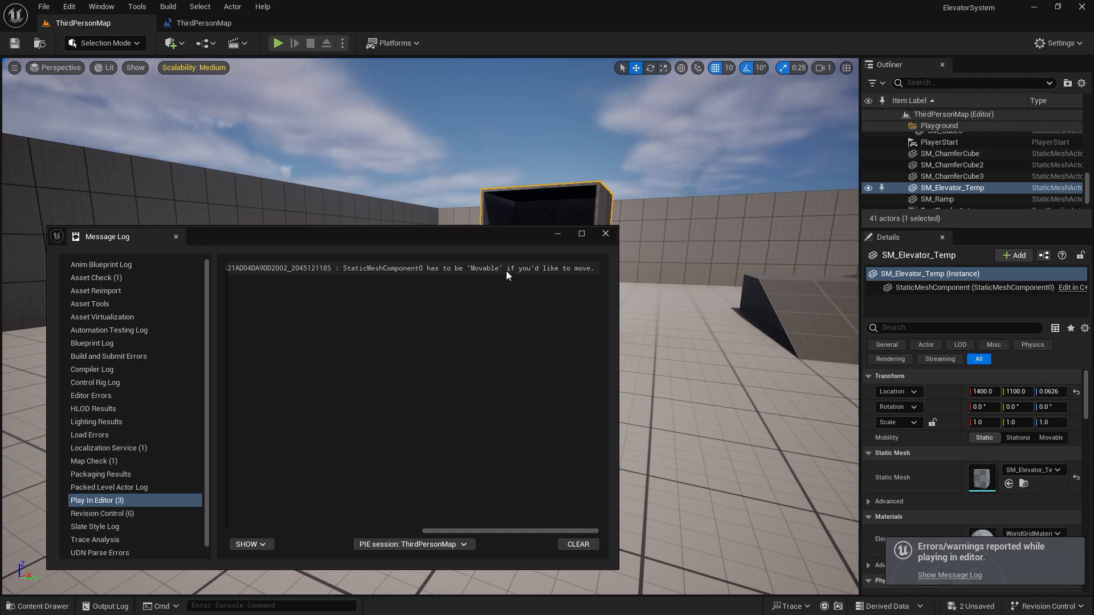
left_click(606, 234)
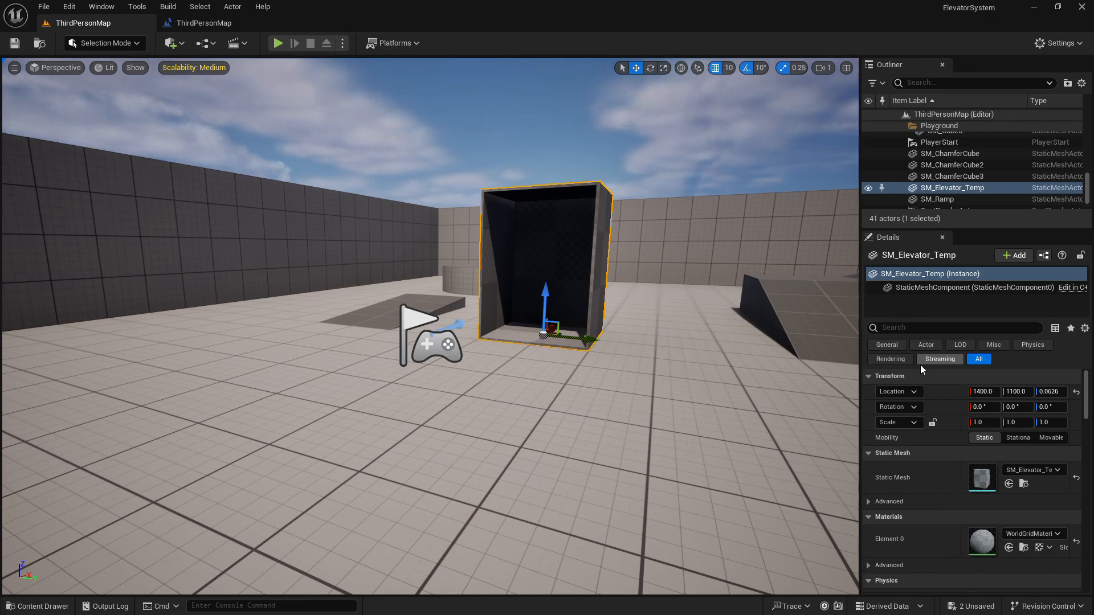
- Set SM_Elevator_Temp's mobility to Movable, then save and play-test the level
left_click(1048, 437)
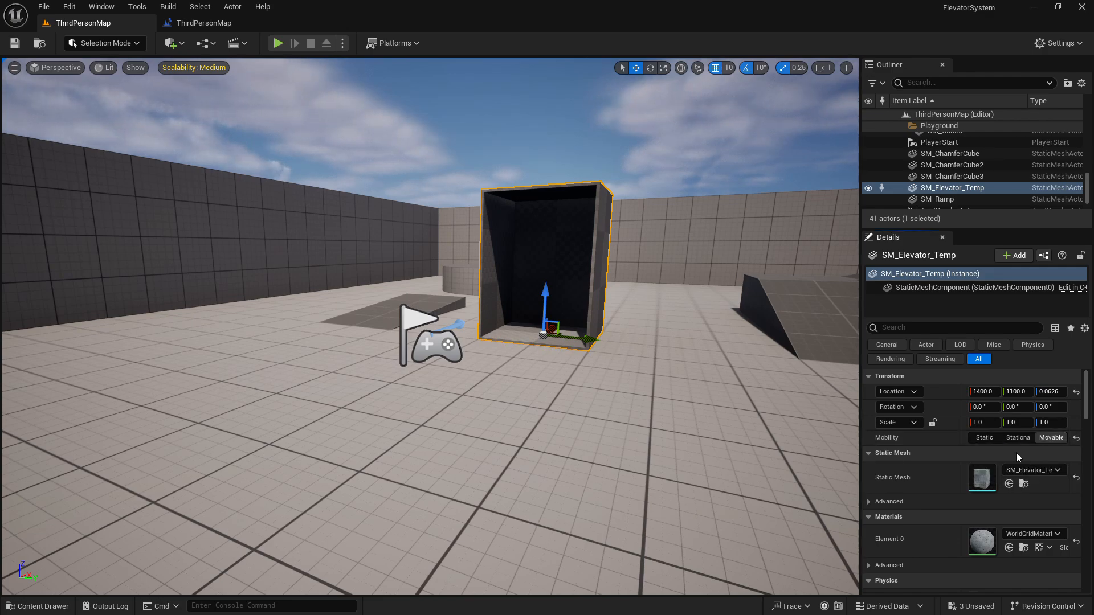
left_click(15, 43)
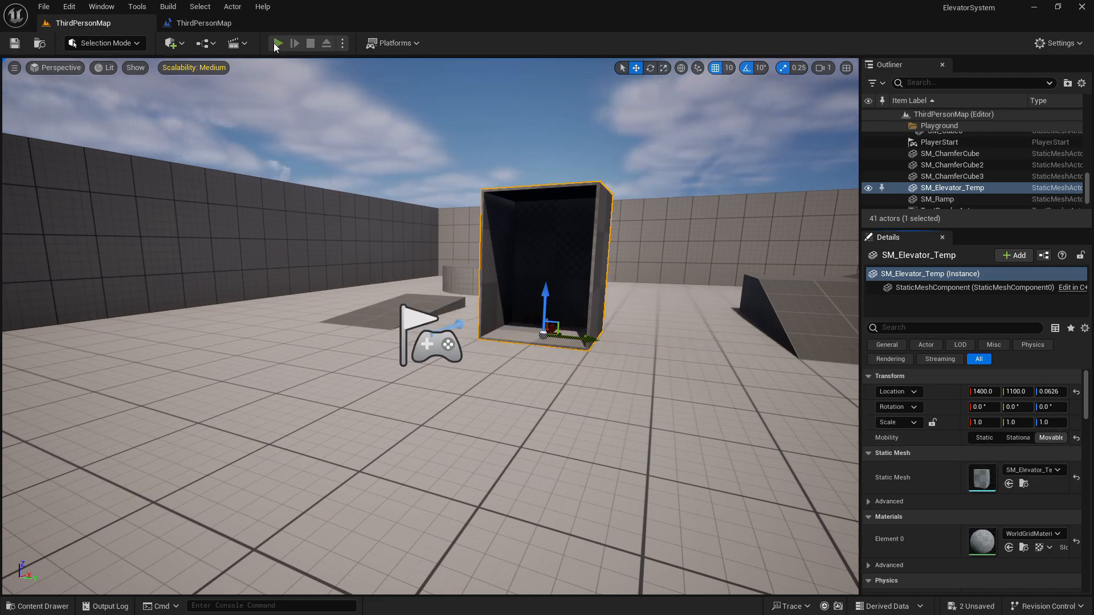
left_click(276, 44)
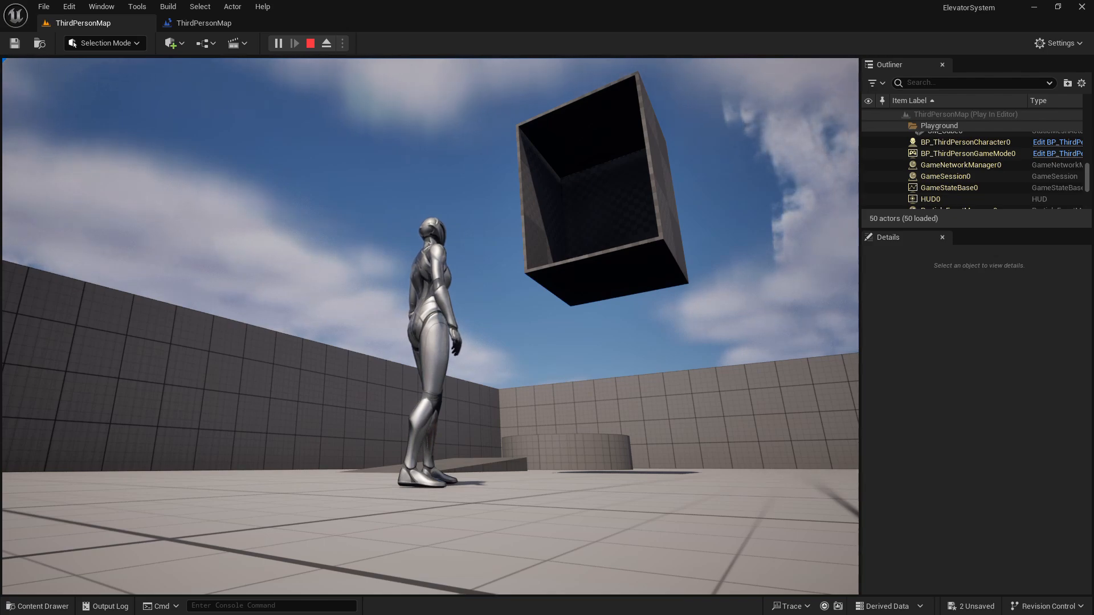
key("Escape")
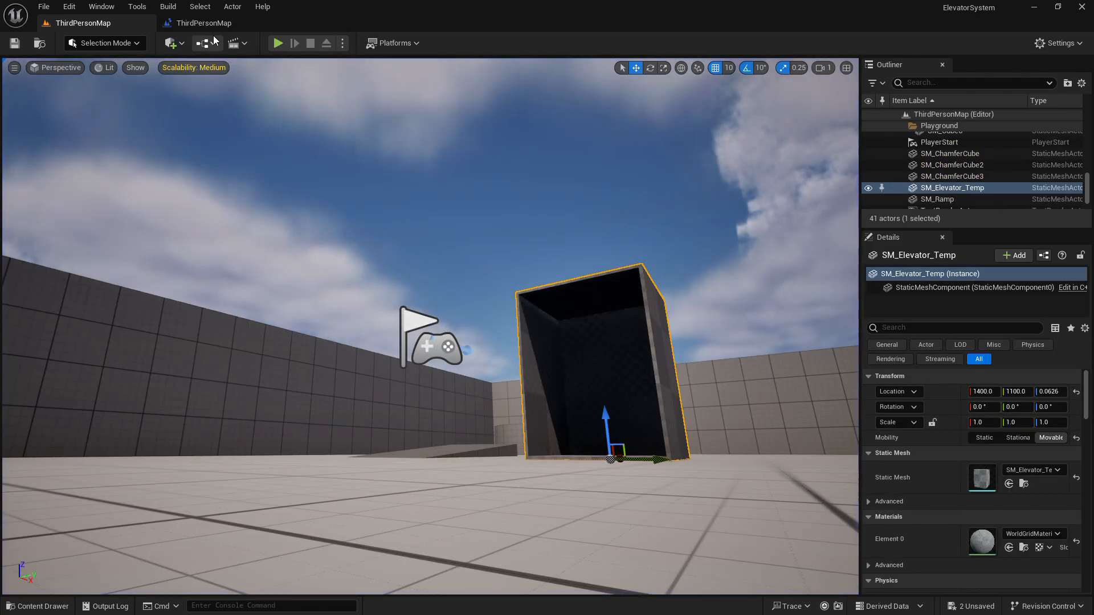
- Move the SM_Elevator_Temp and Set Actor Location nodes away from Event BeginPlay in the Level Blueprint to make room between them
left_click(201, 23)
left_click_drag(420, 217, 244, 299)
left_click_drag(267, 218, 419, 292)
left_click_drag(521, 412, 273, 300)
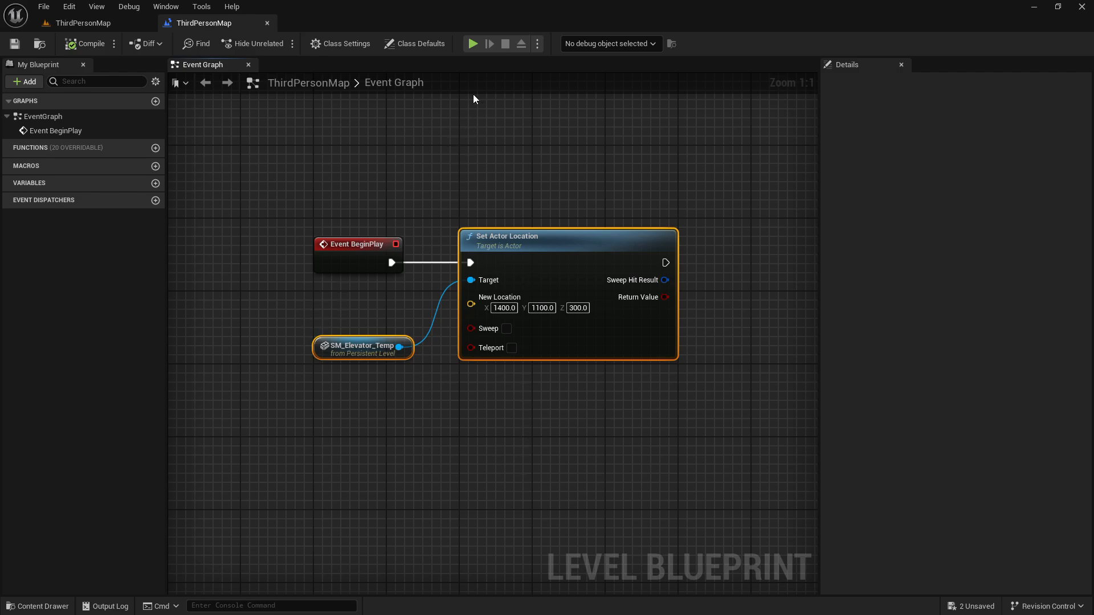
left_click(498, 198)
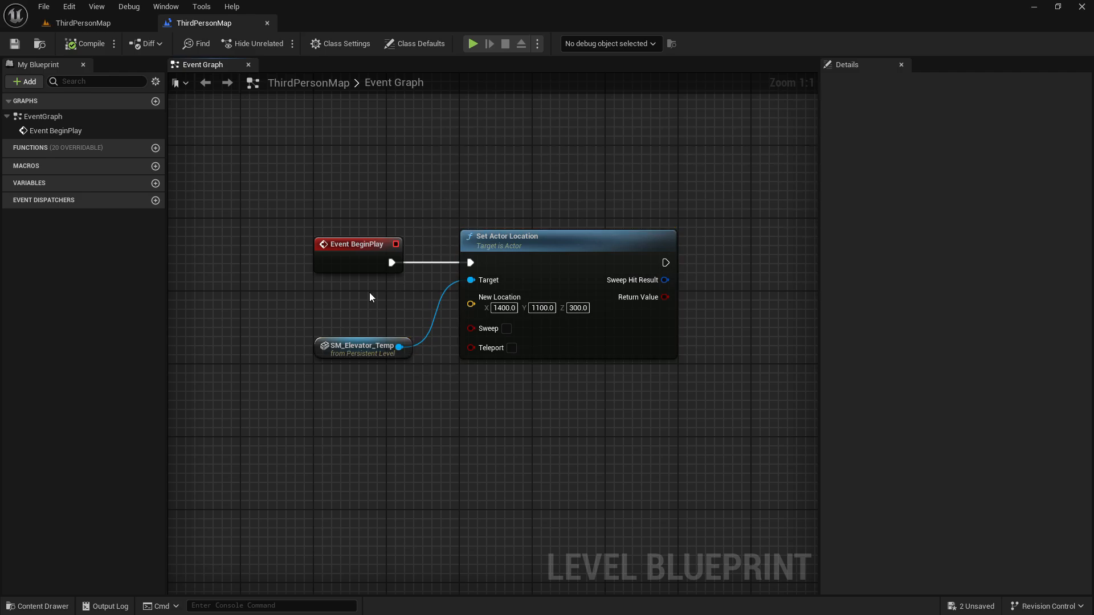
left_click_drag(296, 301, 551, 434)
right_click_drag(464, 408, 350, 408)
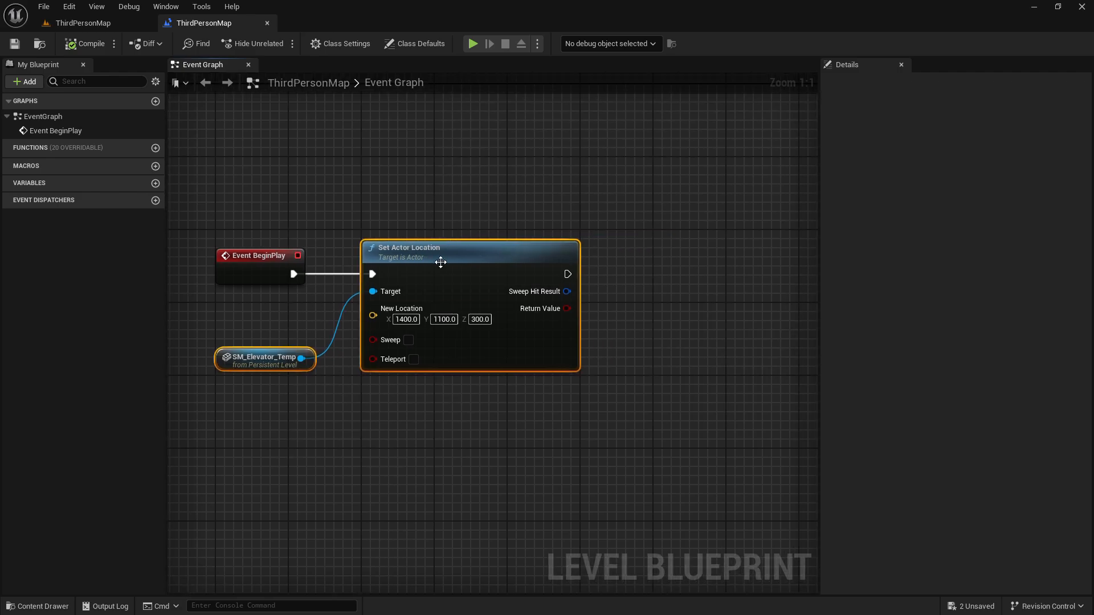
left_click_drag(519, 272, 737, 260)
left_click(432, 336)
right_click_drag(432, 336, 484, 344)
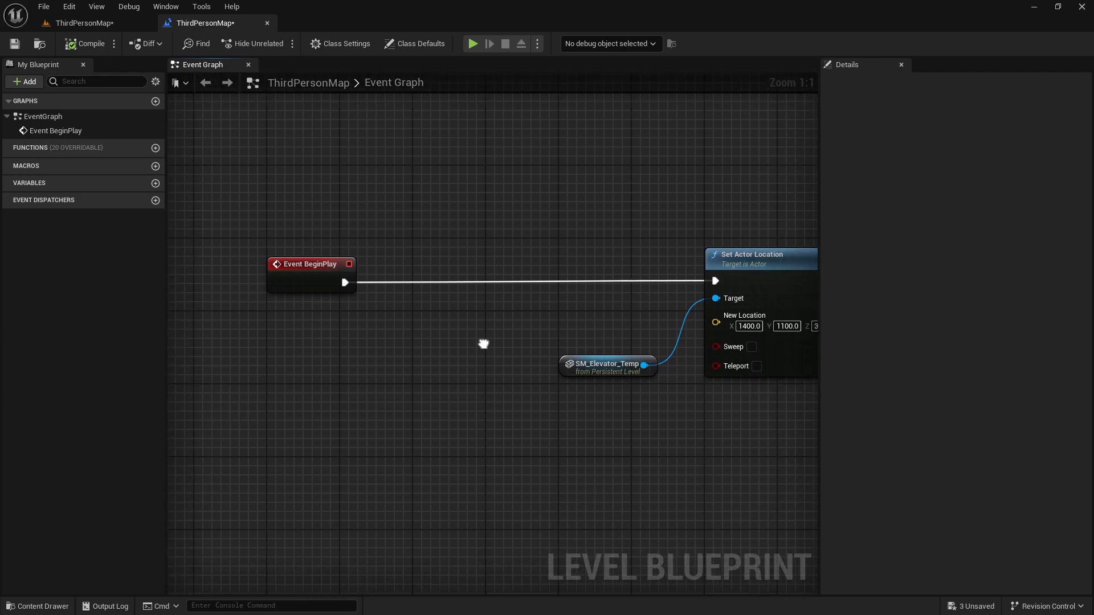
- Add a Timeline node named ElevatorTL to the Event Graph
right_click(424, 341)
type("timeline")
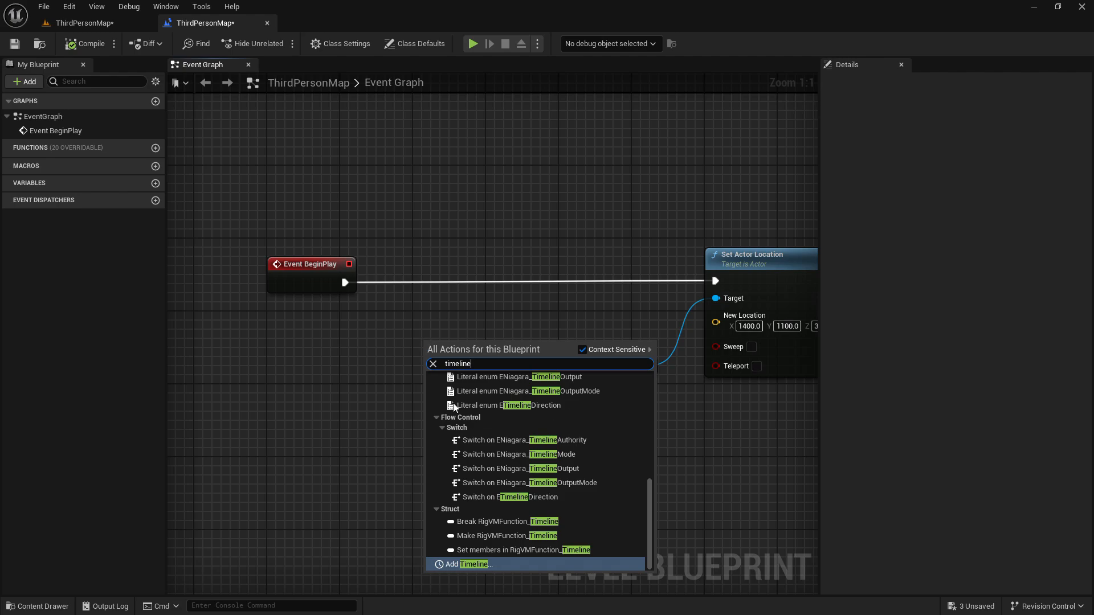
left_click(470, 563)
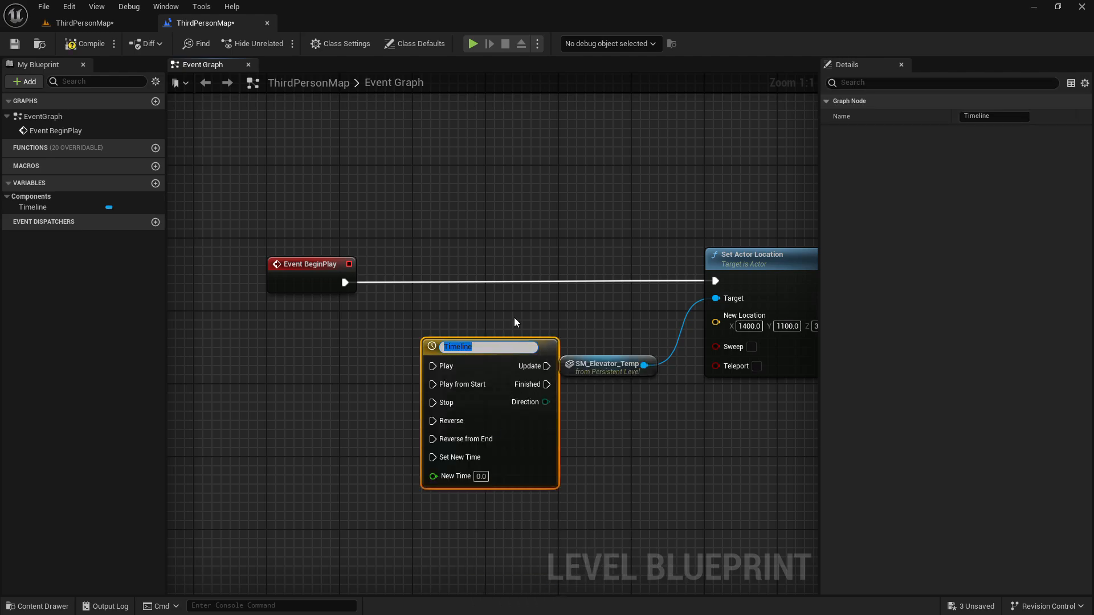
type("ElevatorTL")
key("BackSpace")
key("BackSpace")
type("TL")
key("BackSpace")
key("BackSpace")
key("Return")
- Place ElevatorTL in line with Event BeginPlay and connect the event's execution output to the timeline's Play input
left_click_drag(486, 347, 457, 263)
left_click_drag(345, 282, 406, 281)
left_click(299, 247)
left_click(300, 267)
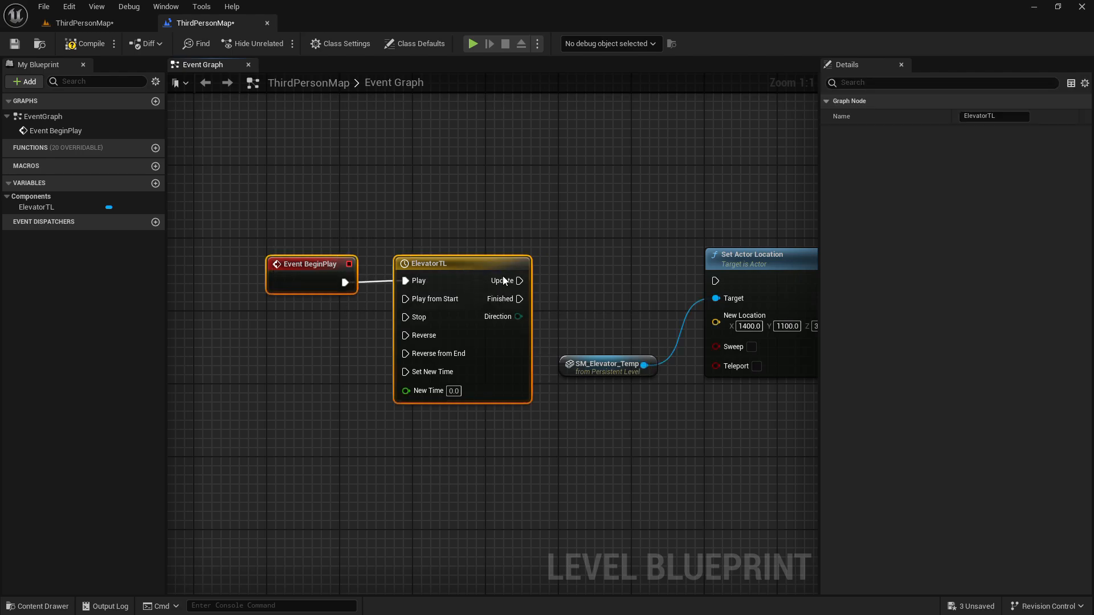
left_click(557, 244)
right_click_drag(557, 244, 489, 211)
left_click_drag(361, 208, 344, 210)
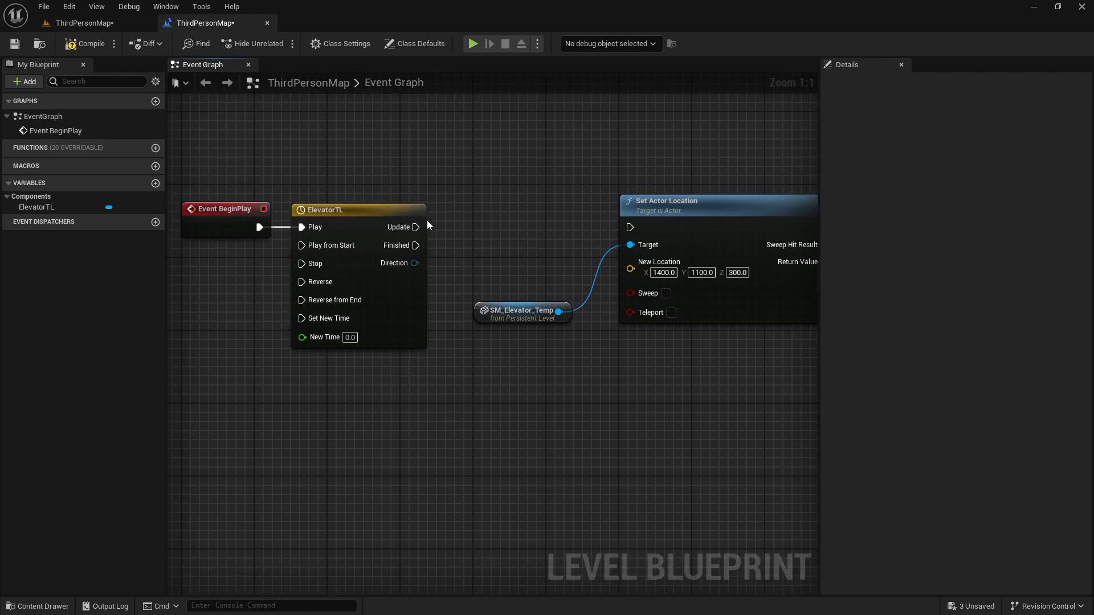
- Connect ElevatorTL's Update output to Set Actor Location and move that node and SM_Elevator_Temp farther from the timeline
left_click_drag(417, 226, 629, 228)
right_click_drag(527, 201, 429, 185)
left_click_drag(385, 161, 555, 330)
left_click_drag(591, 206, 693, 202)
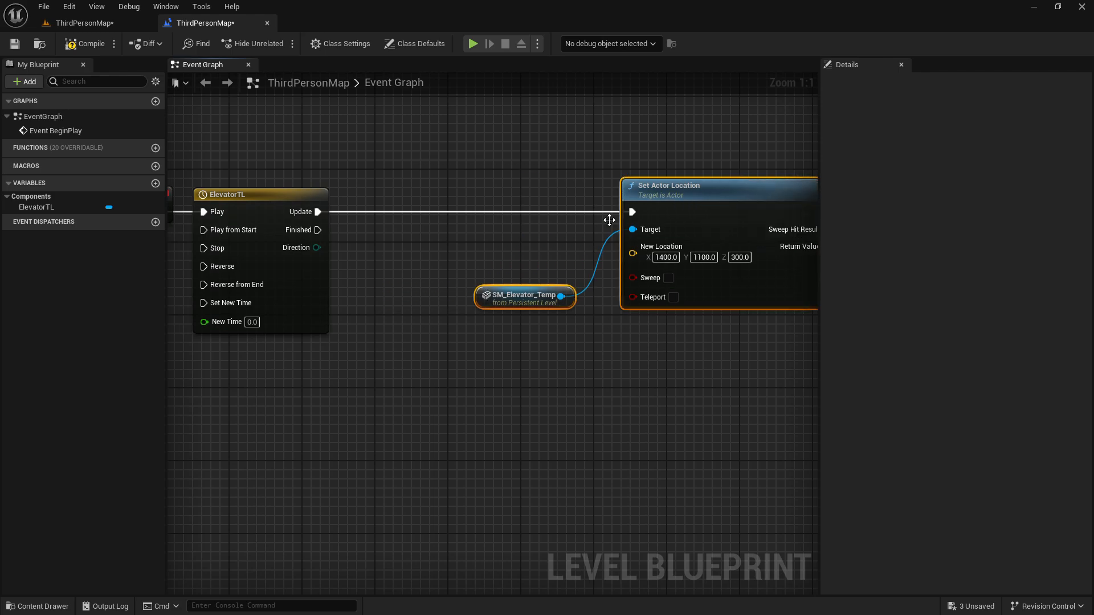
right_click_drag(433, 270, 583, 310)
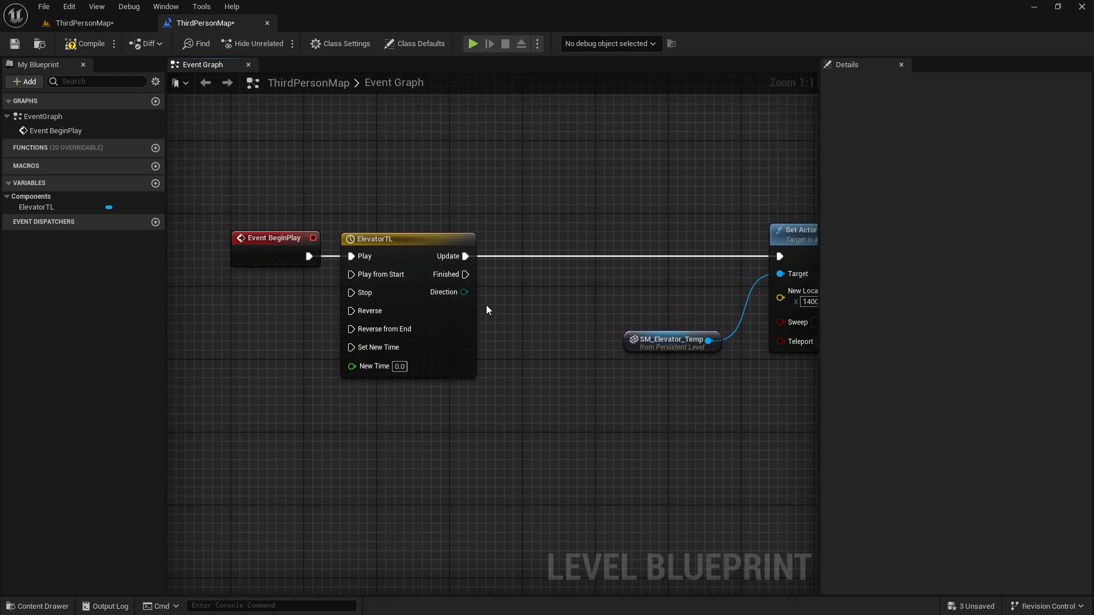
- Open the ElevatorTL timeline for editing and set its length to 1.00
double_click(444, 328)
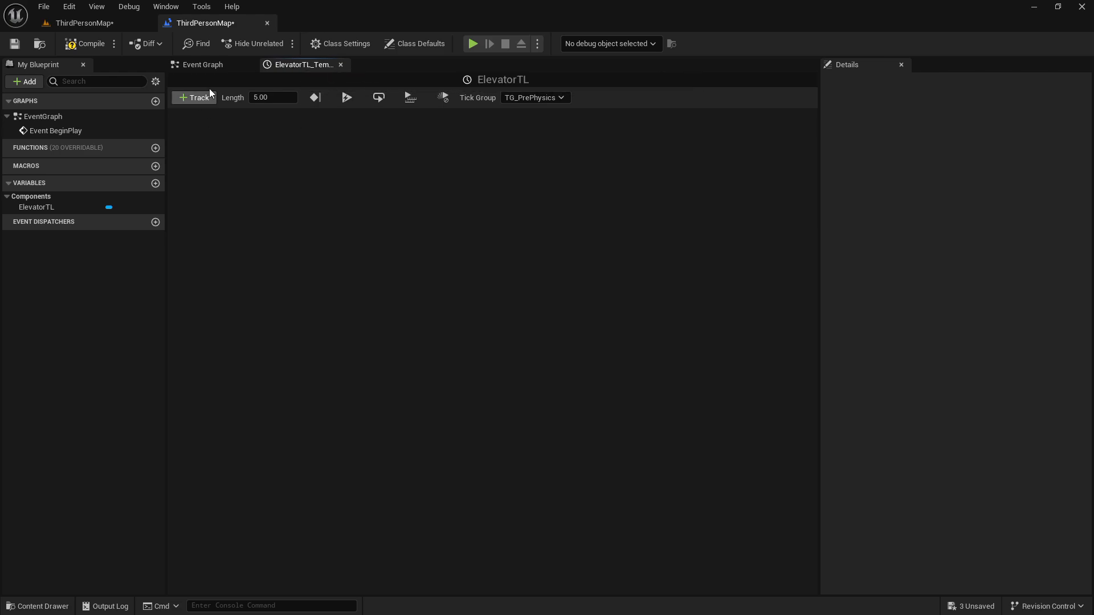
left_click(288, 98)
type("1")
key("Return")
- Add a float track named Alpha to the ElevatorTL timeline
left_click(203, 98)
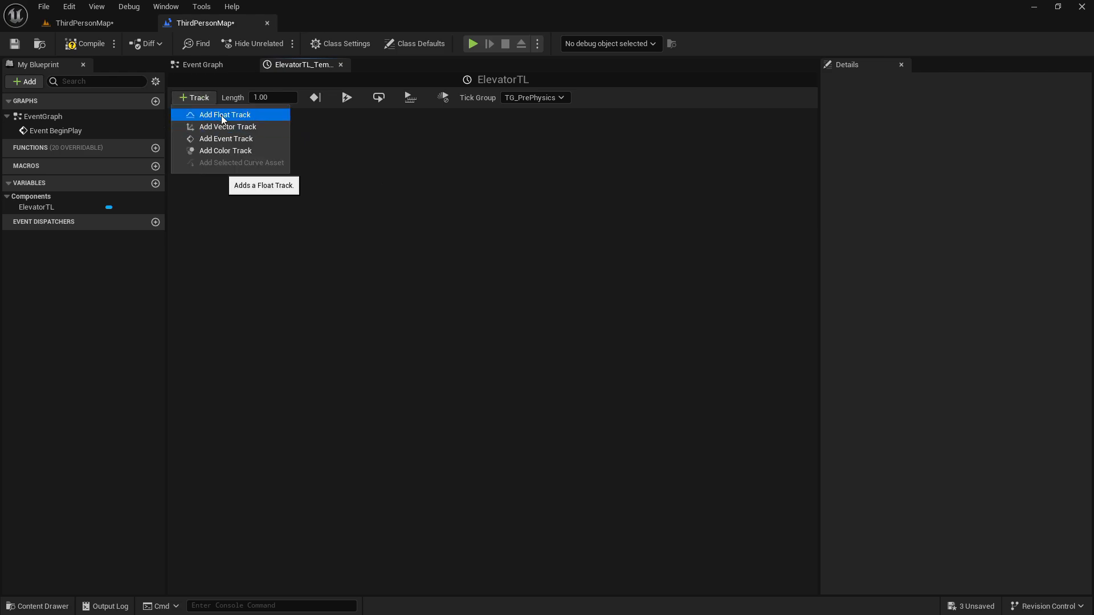
left_click(218, 115)
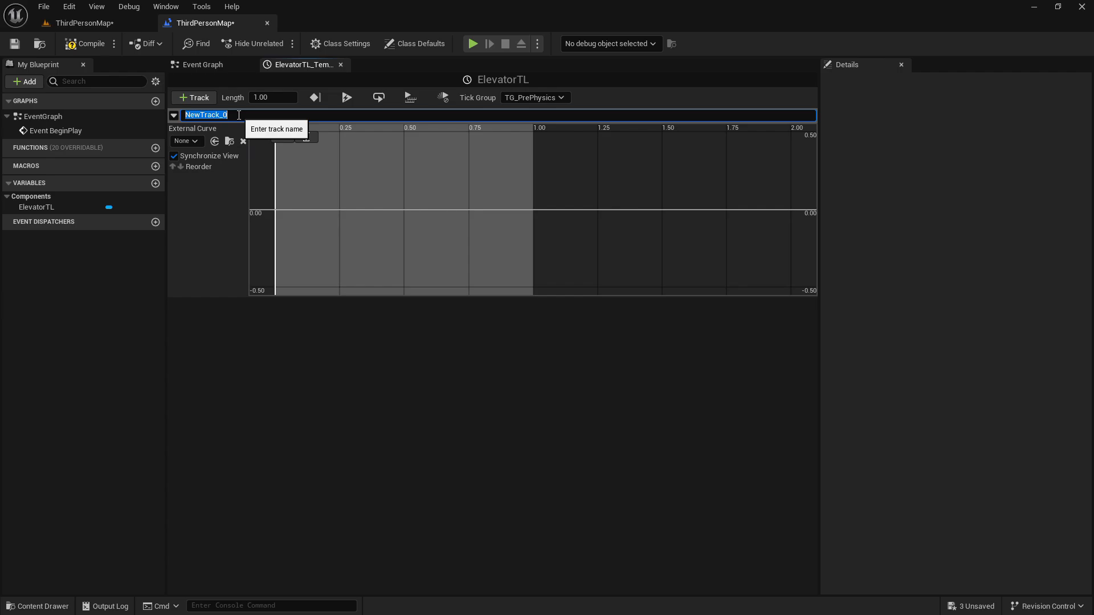
type("Alpha")
key("Return")
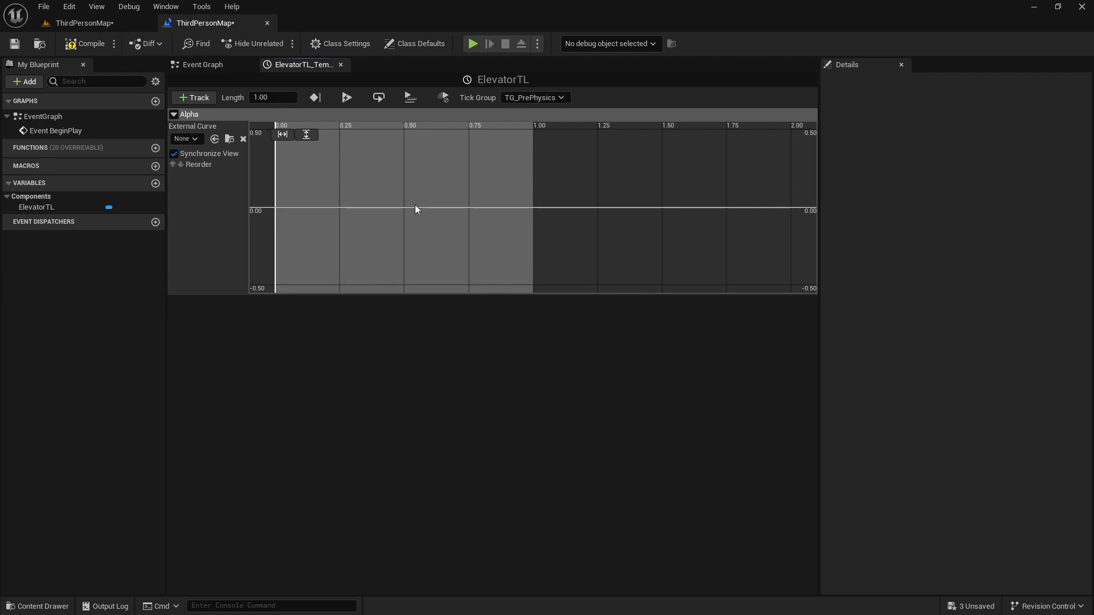
- Add two keys to the Alpha track's curve at about 0.05 and 0.43 seconds
right_click(299, 201)
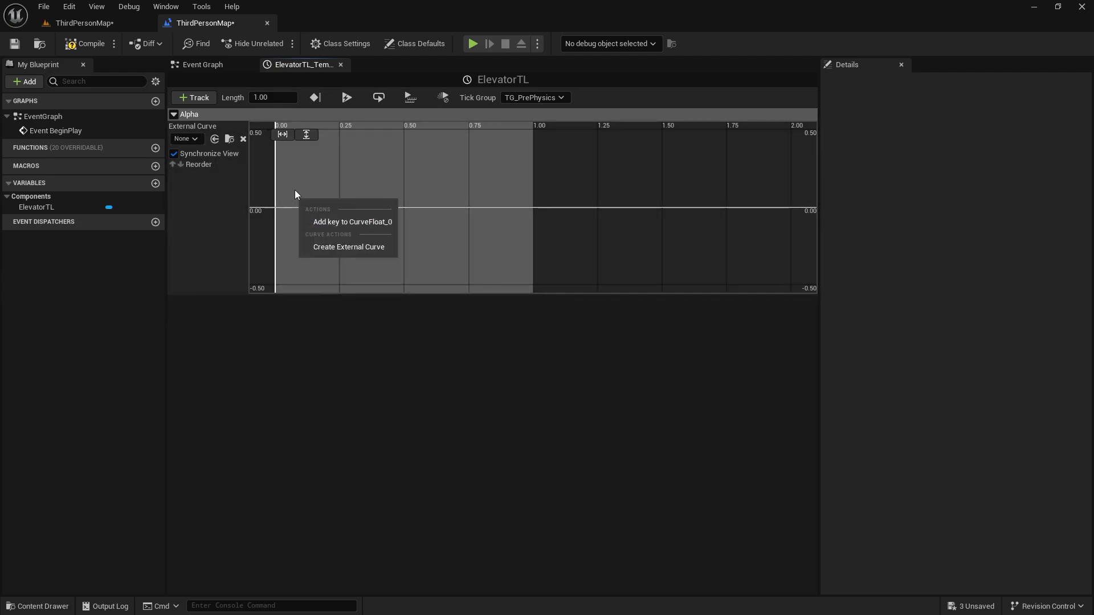
right_click(290, 183)
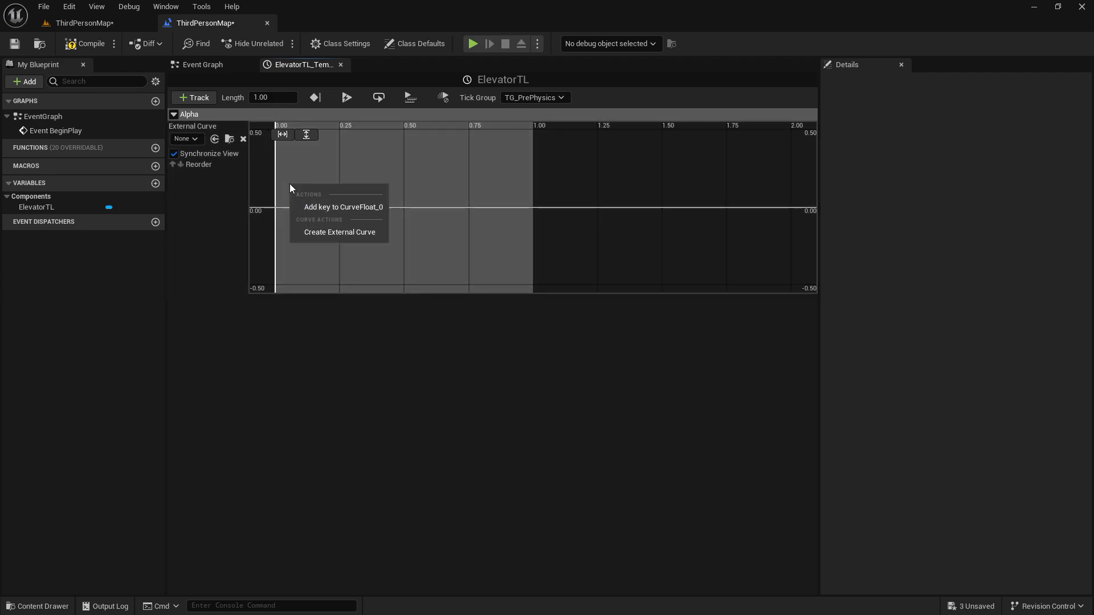
left_click(310, 207)
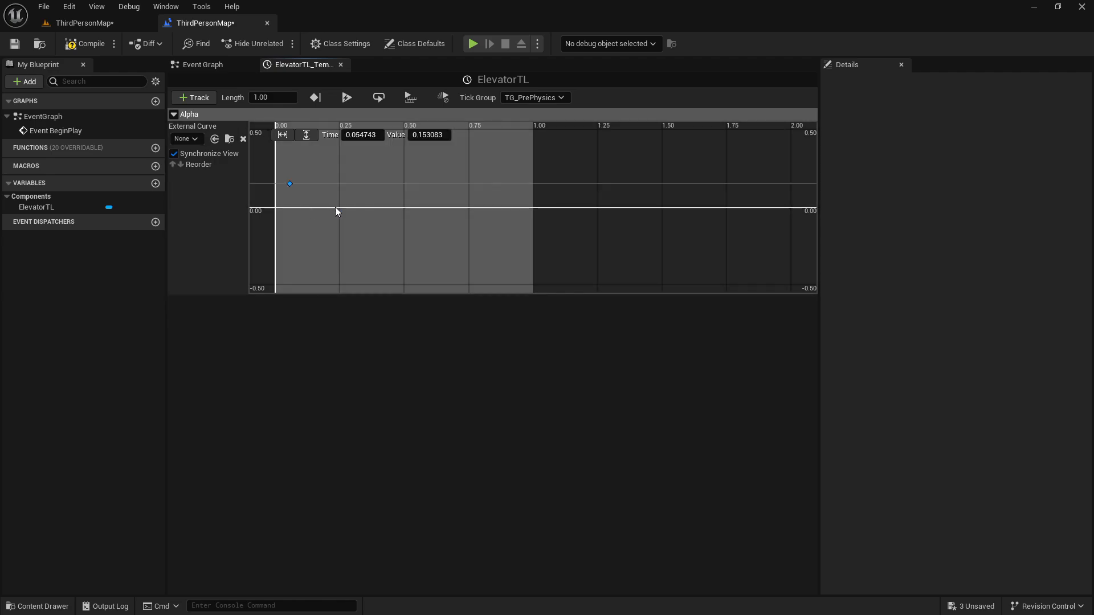
right_click(386, 165)
left_click(394, 188)
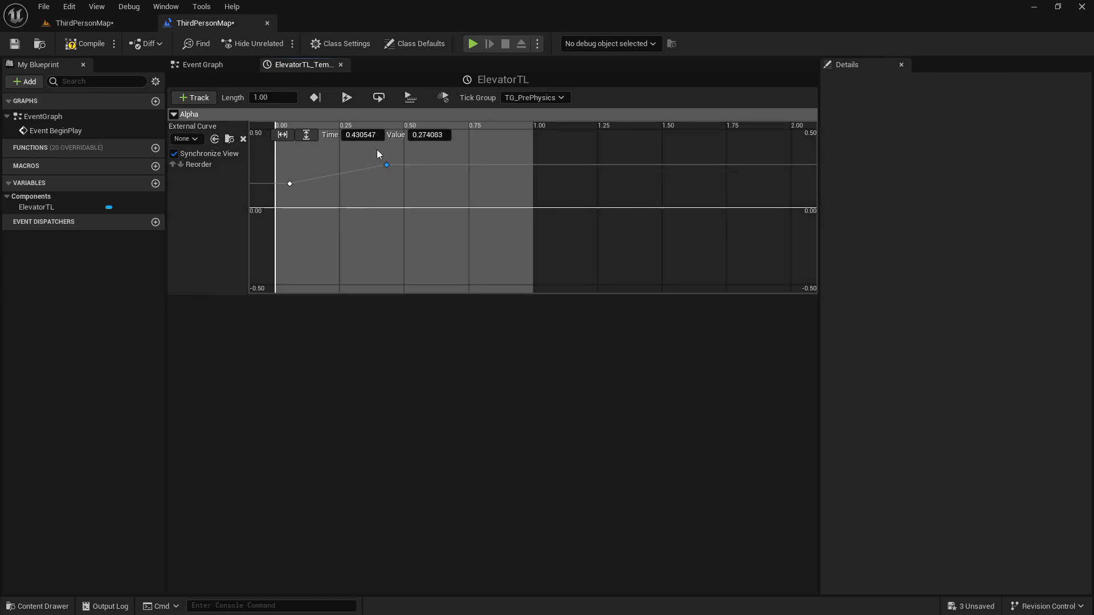
- Set the first Alpha key to time 0 and value 0
left_click(290, 184)
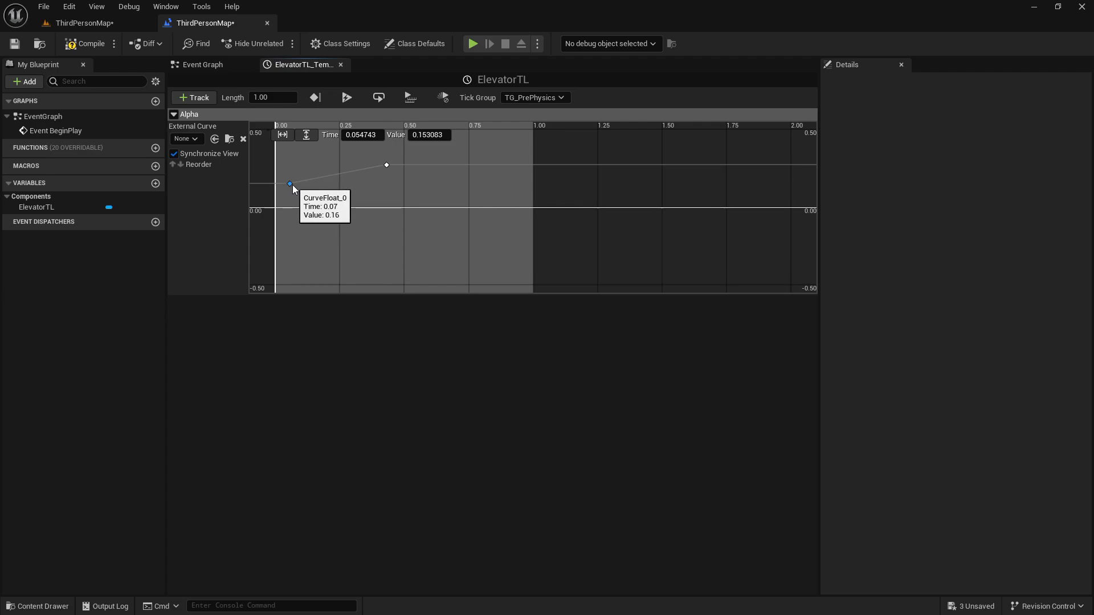
left_click(361, 135)
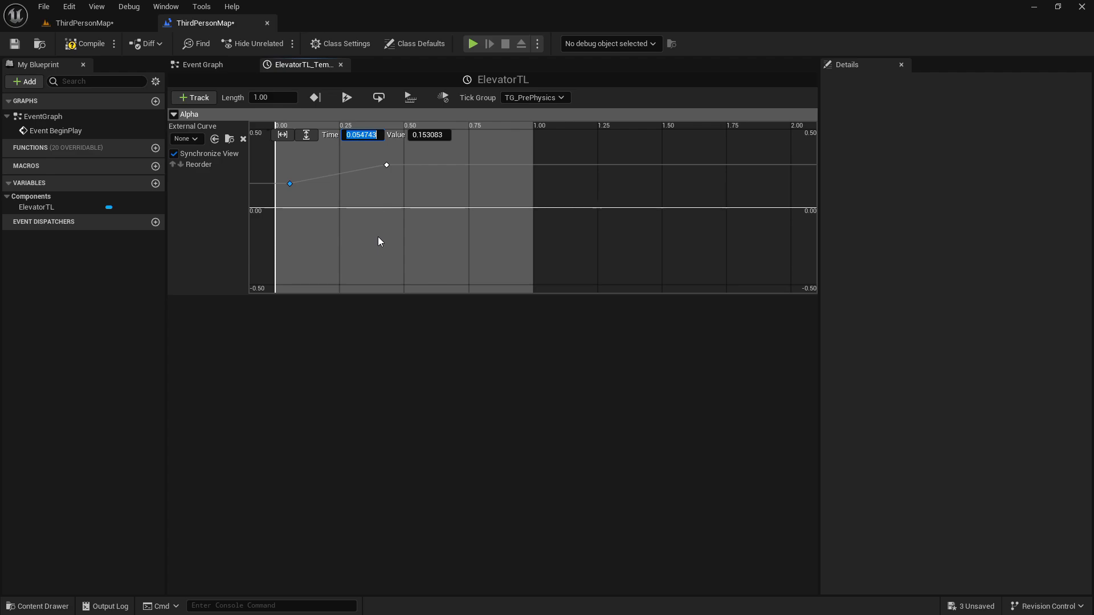
type("0")
key("Return")
left_click(419, 135)
type("0")
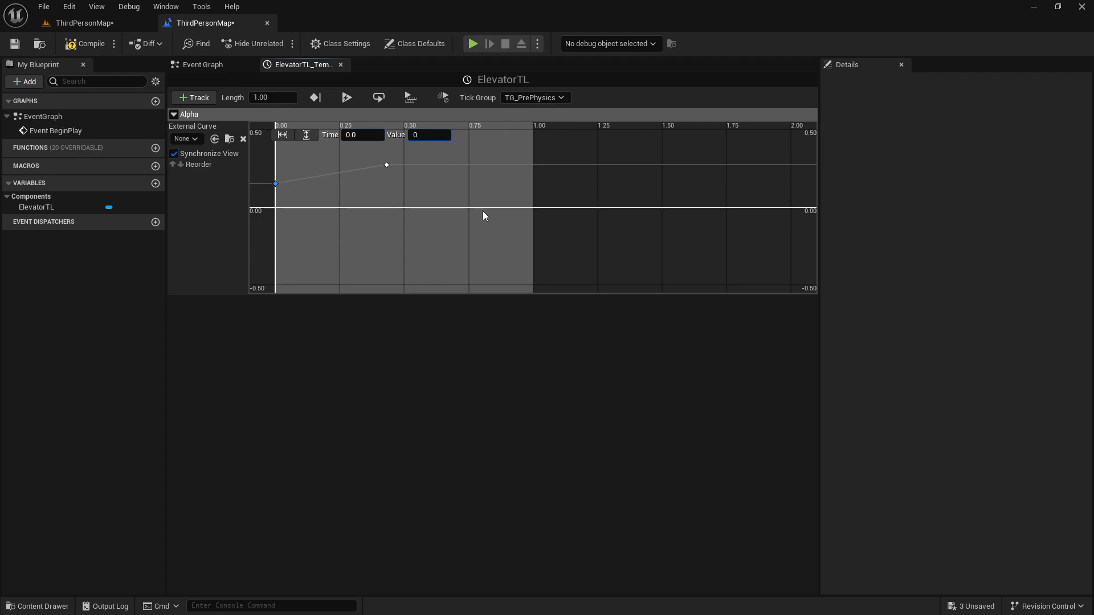
key("Return")
- Set the second Alpha key to time 1 and value 1, and fit the curve to the view
left_click(387, 165)
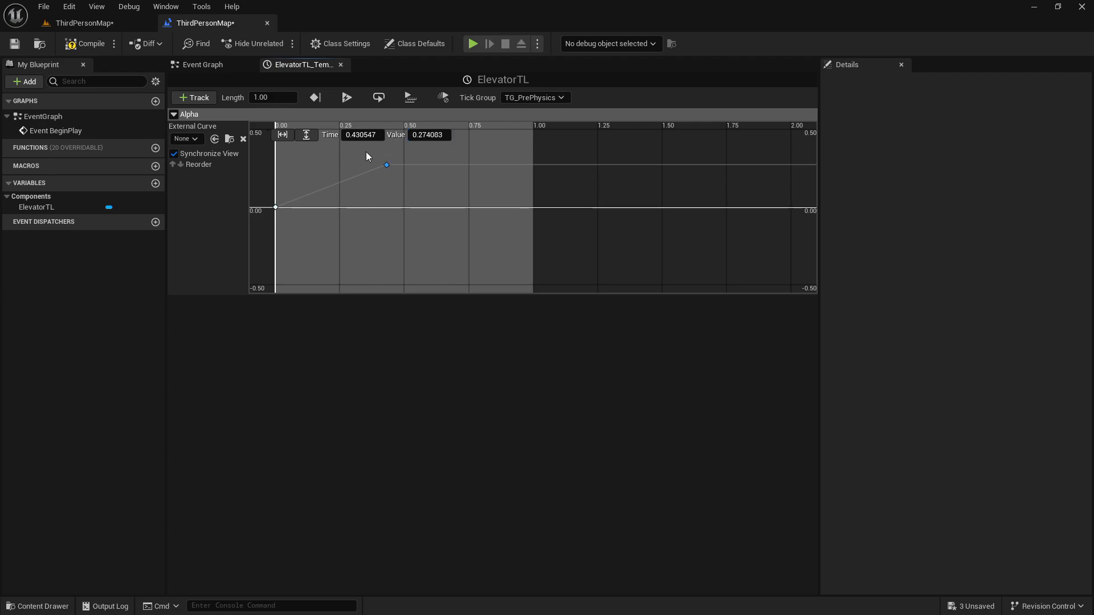
left_click(363, 137)
type("1")
key("Return")
left_click(433, 135)
type("1")
key("Return")
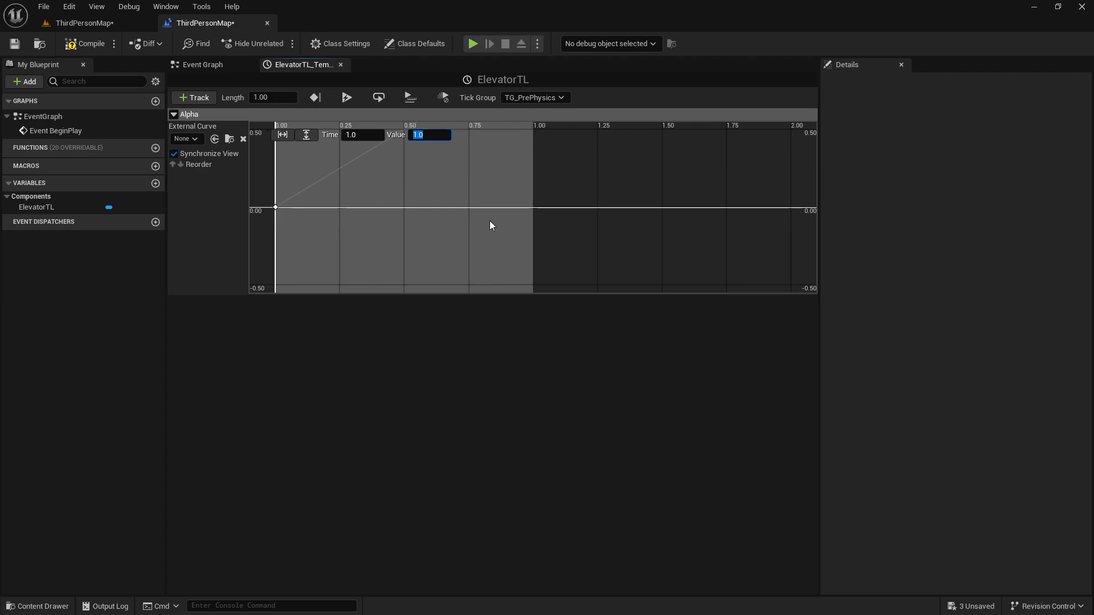
left_click(480, 220)
right_click(427, 182)
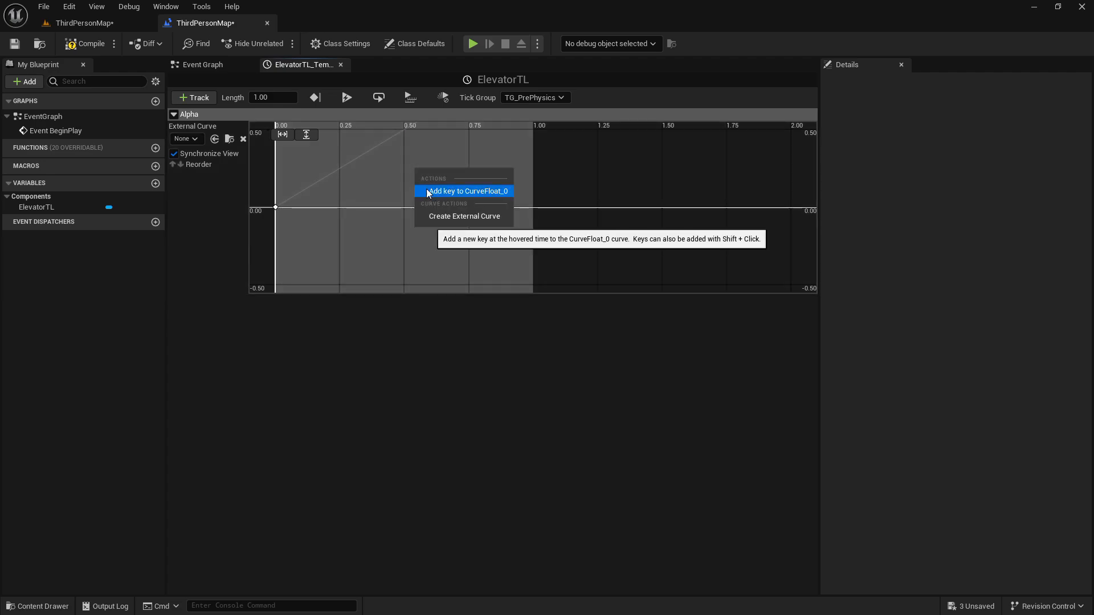
left_click(439, 189)
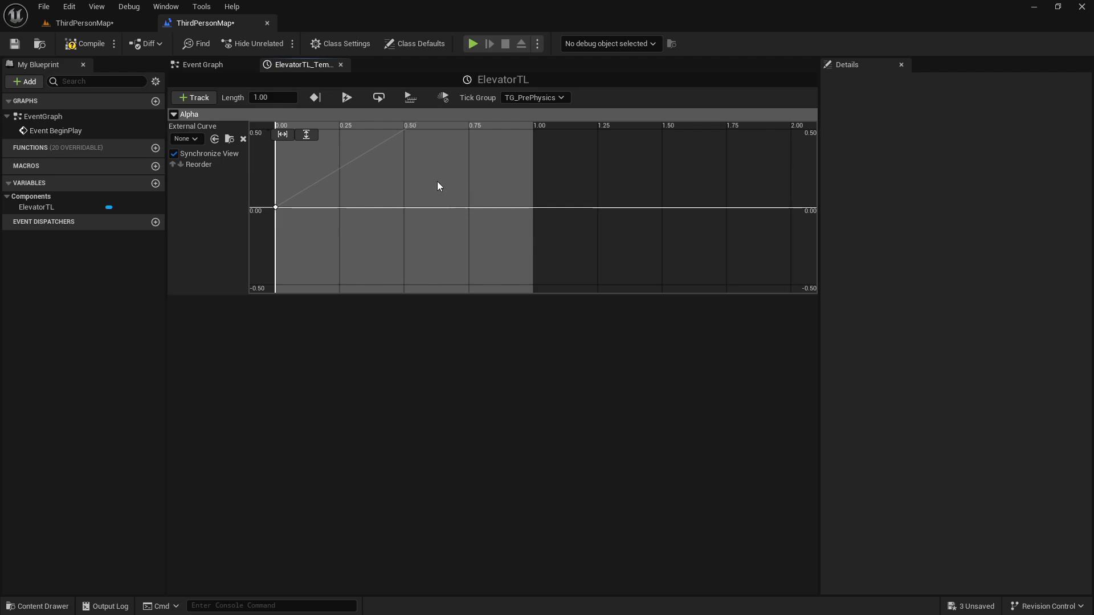
key("f")
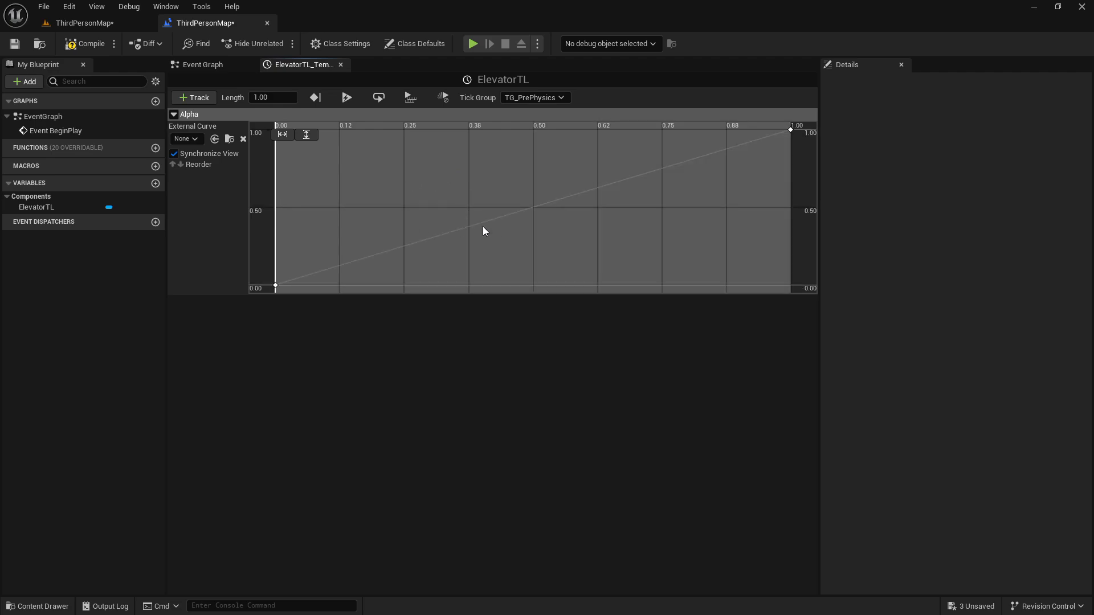
- Examine the Alpha curve between its two keys, checking the time and value of each key
scroll(586, 218, "down", 2)
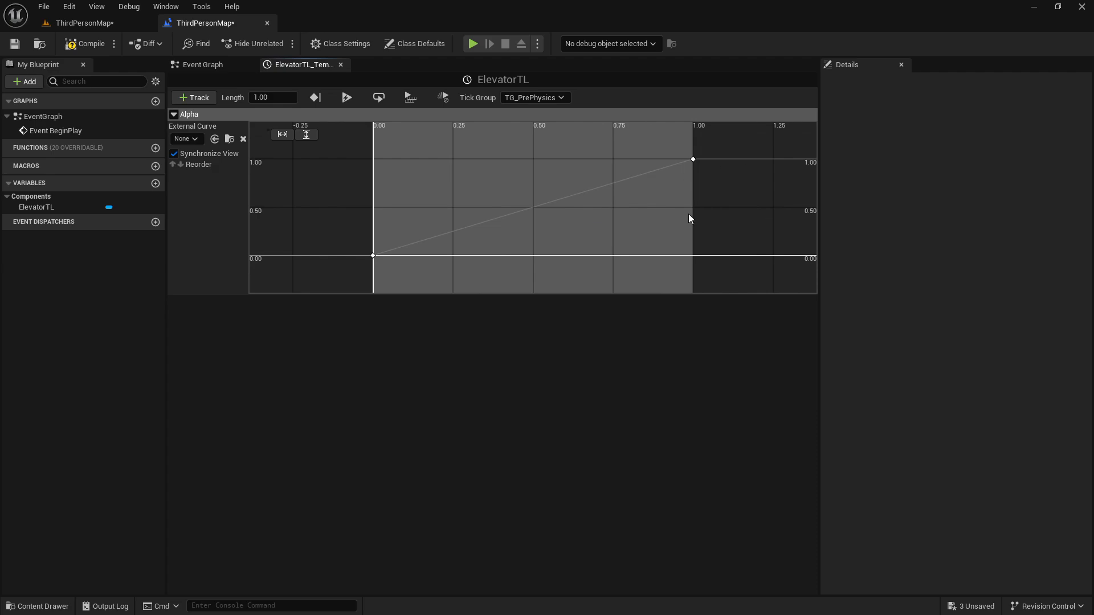
scroll(667, 165, "up", 1)
scroll(669, 177, "down", 1)
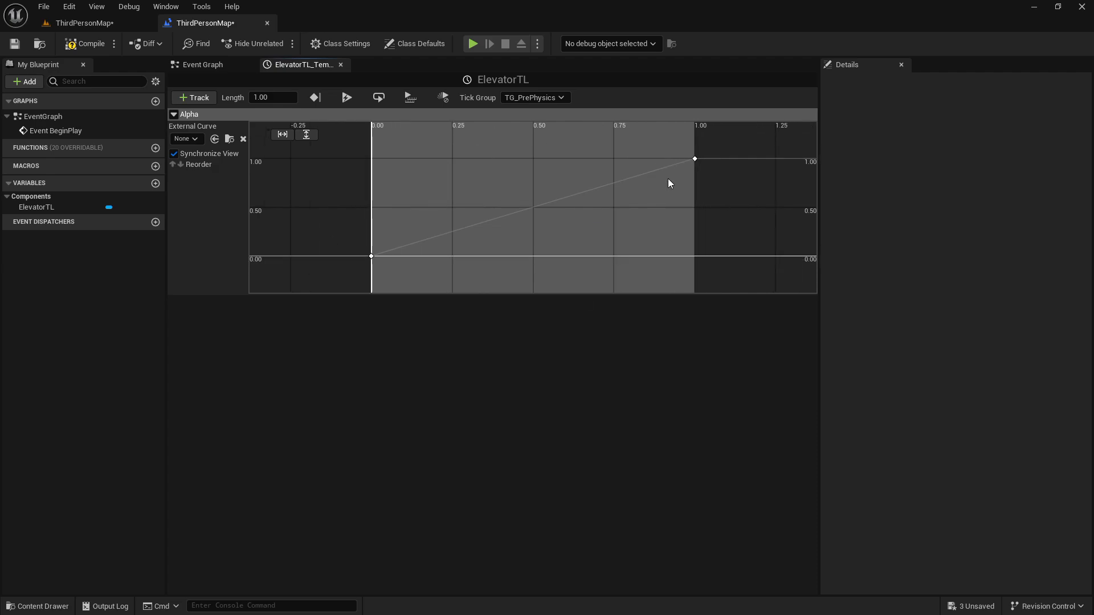
scroll(684, 174, "up", 1)
left_click(352, 259)
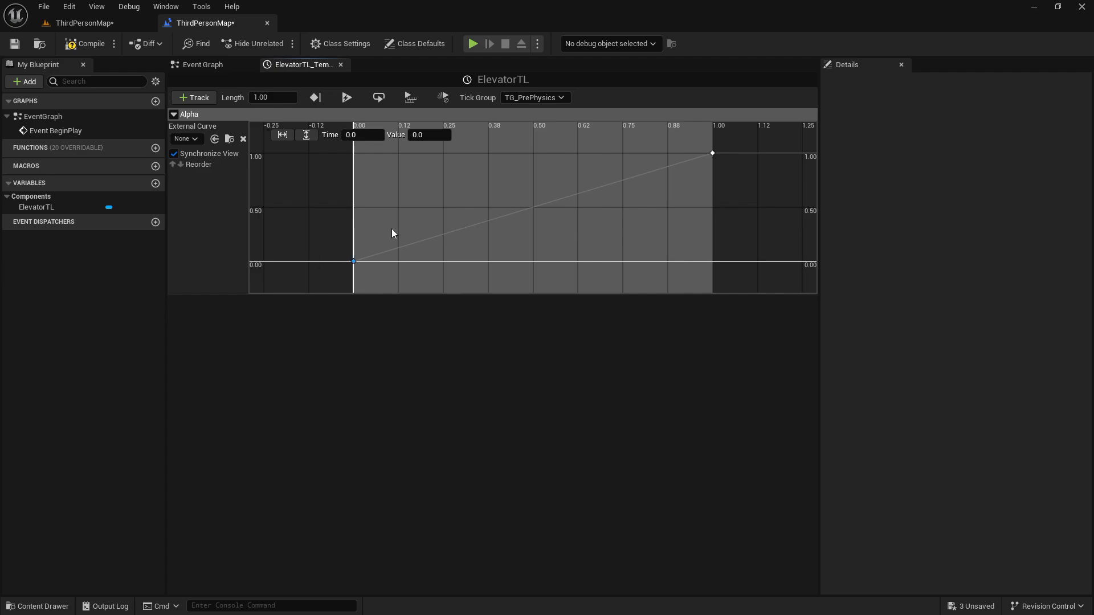
left_click(711, 154)
left_click(353, 260)
scroll(296, 271, "down", 2)
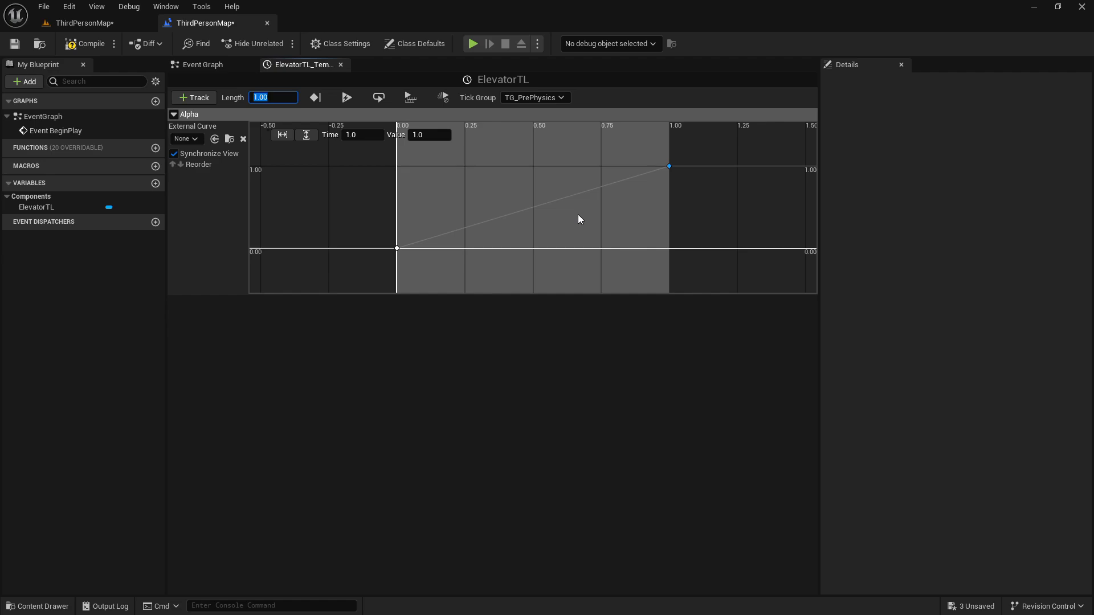
- Set the ElevatorTL timeline's length to 2 and move the last Alpha key to time 2
type("2")
key("Return")
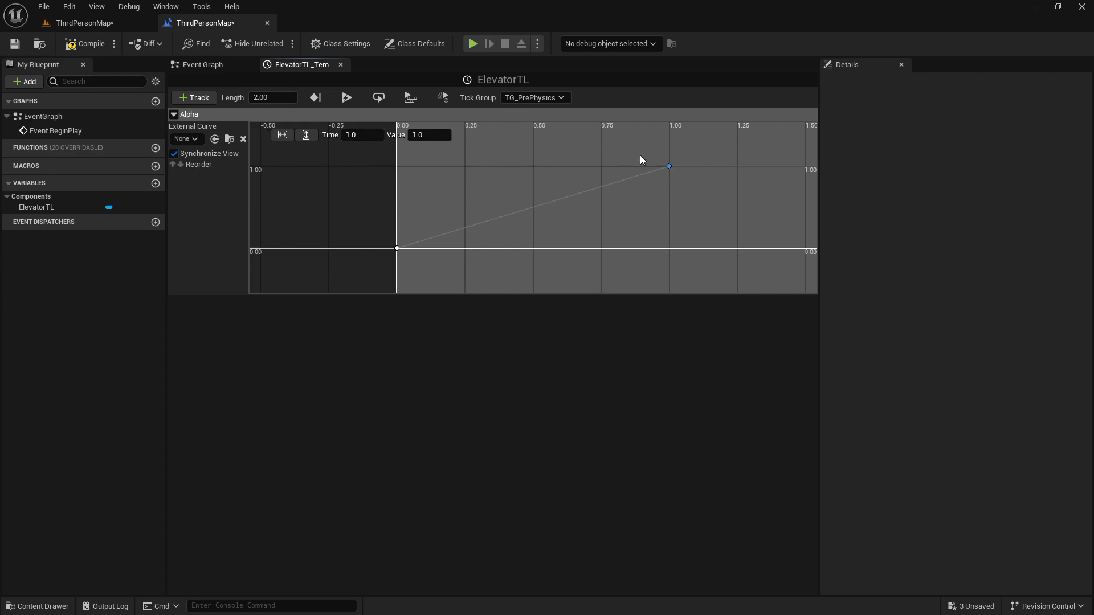
left_click(359, 137)
type("2")
key("Return")
left_click(504, 196)
key("f")
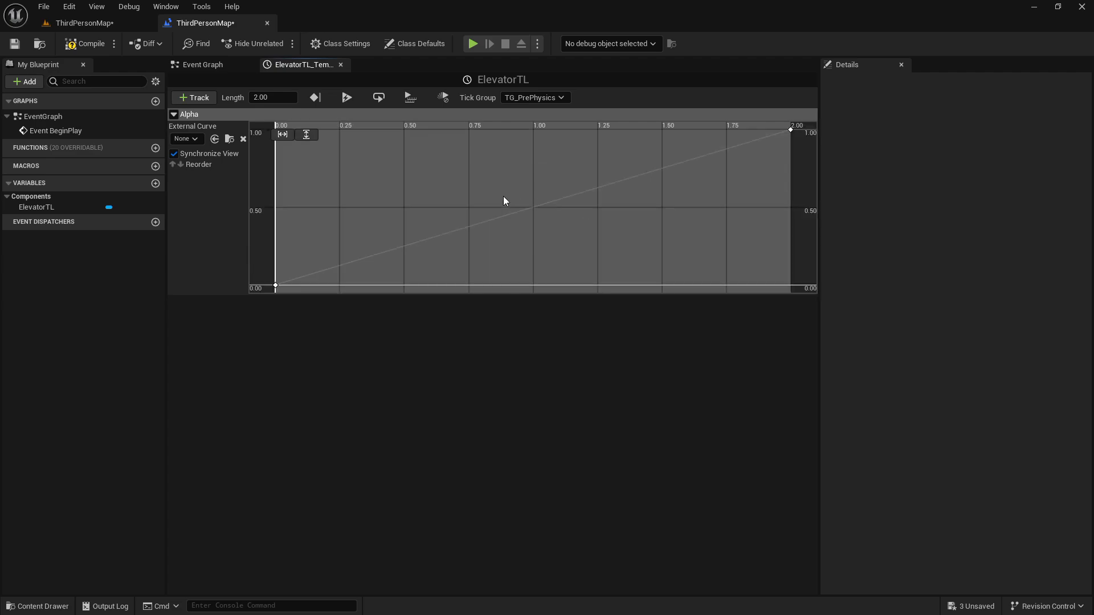
scroll(445, 256, "down", 2)
scroll(461, 256, "down", 2)
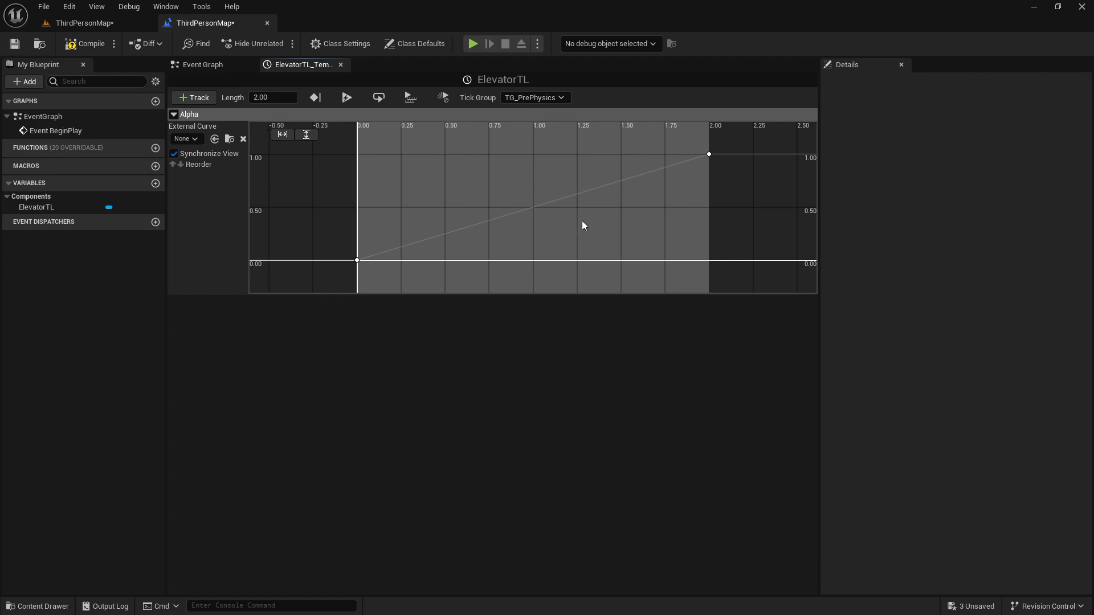
- Set the ElevatorTL timeline's length to 1 and the last Alpha key's time to 1
left_click(272, 97)
type("1")
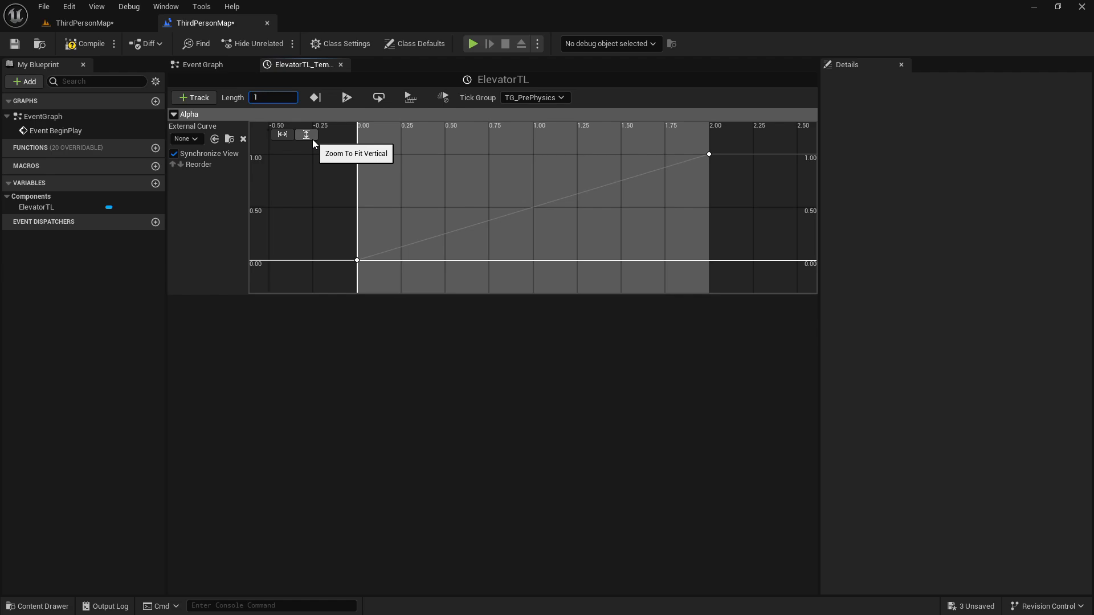
key("Return")
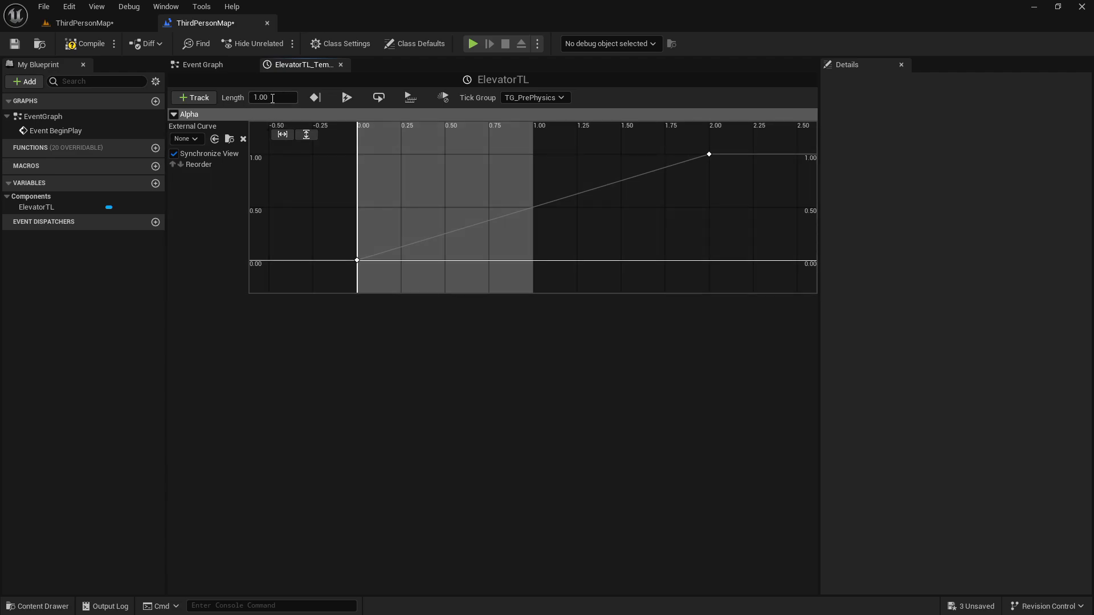
left_click(709, 154)
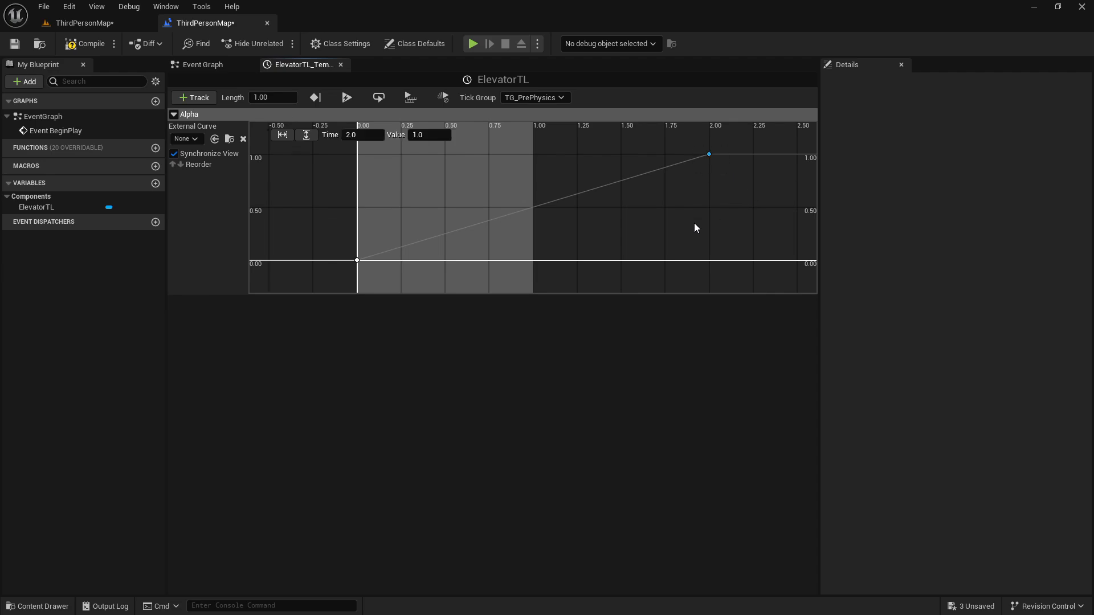
left_click(361, 134)
type("1")
key("Return")
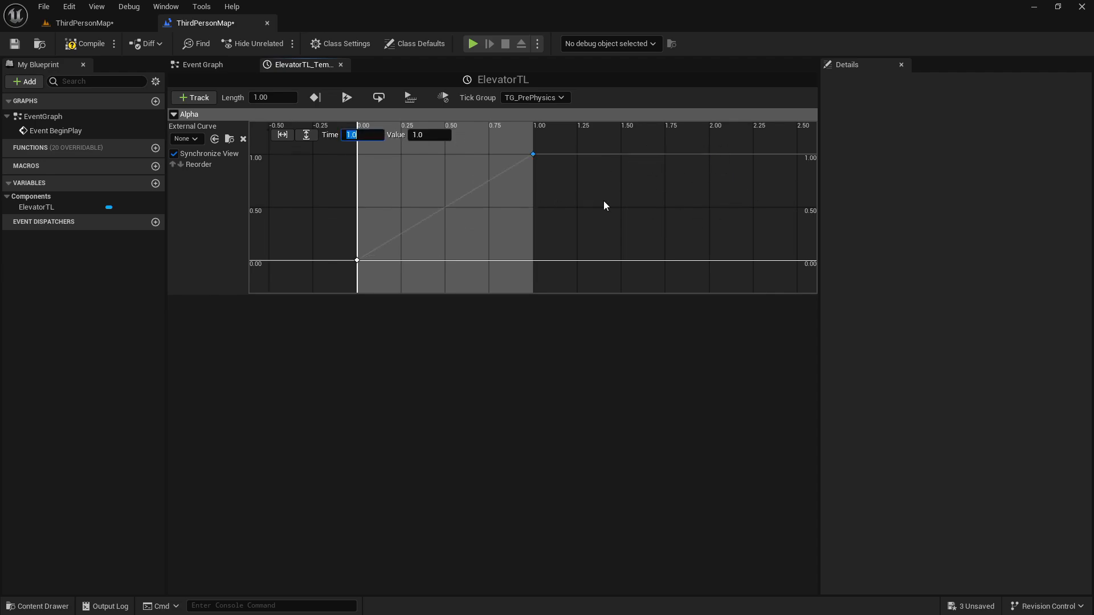
- Set both Alpha keys to User cubic interpolation so the curve eases in and out, and close the timeline editor
left_click(567, 217)
left_click_drag(593, 262, 305, 148)
left_click(590, 177)
left_click_drag(574, 143, 303, 280)
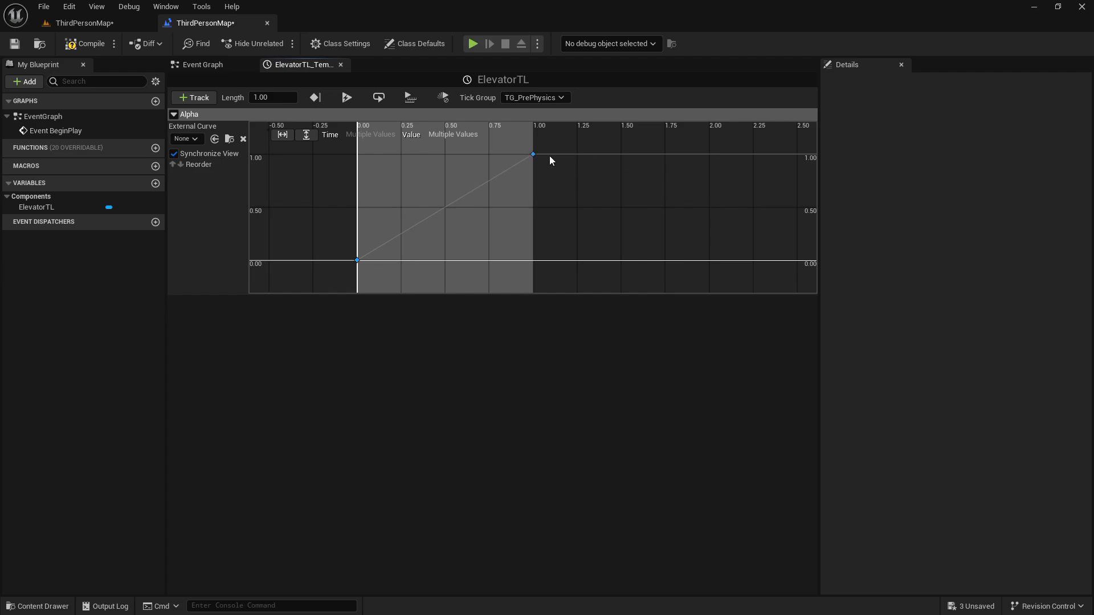
left_click_drag(549, 147, 330, 278)
left_click_drag(331, 277, 352, 274)
right_click(358, 260)
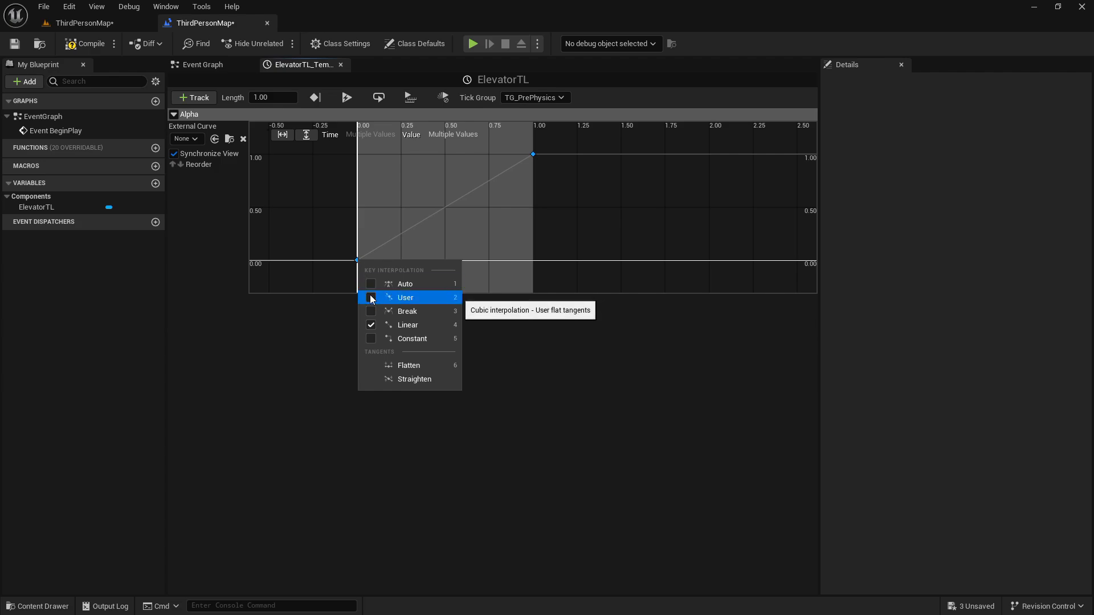
left_click(373, 298)
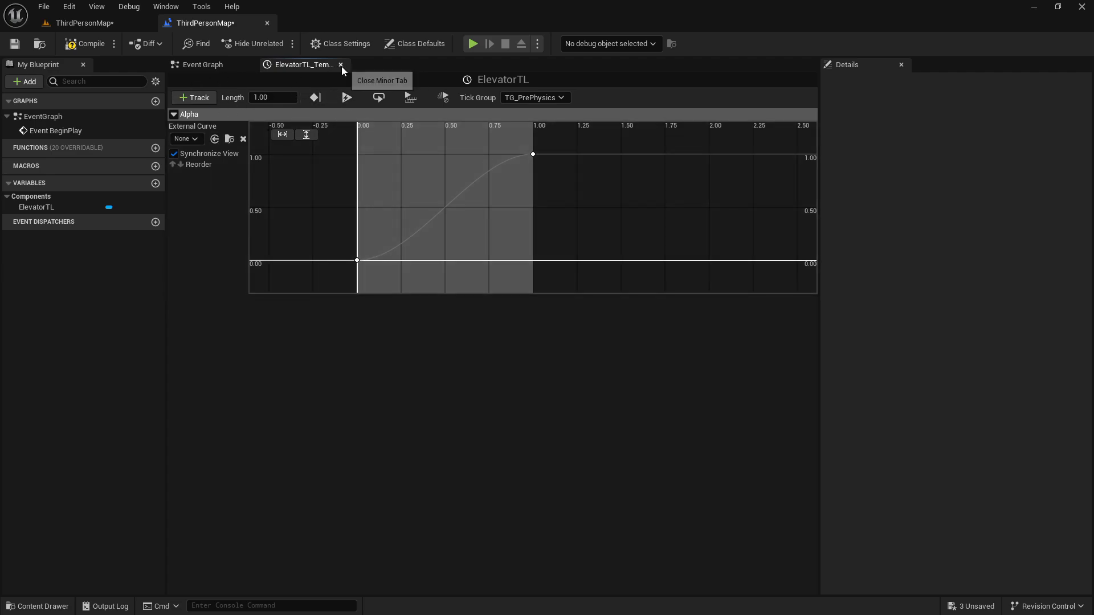
left_click(341, 65)
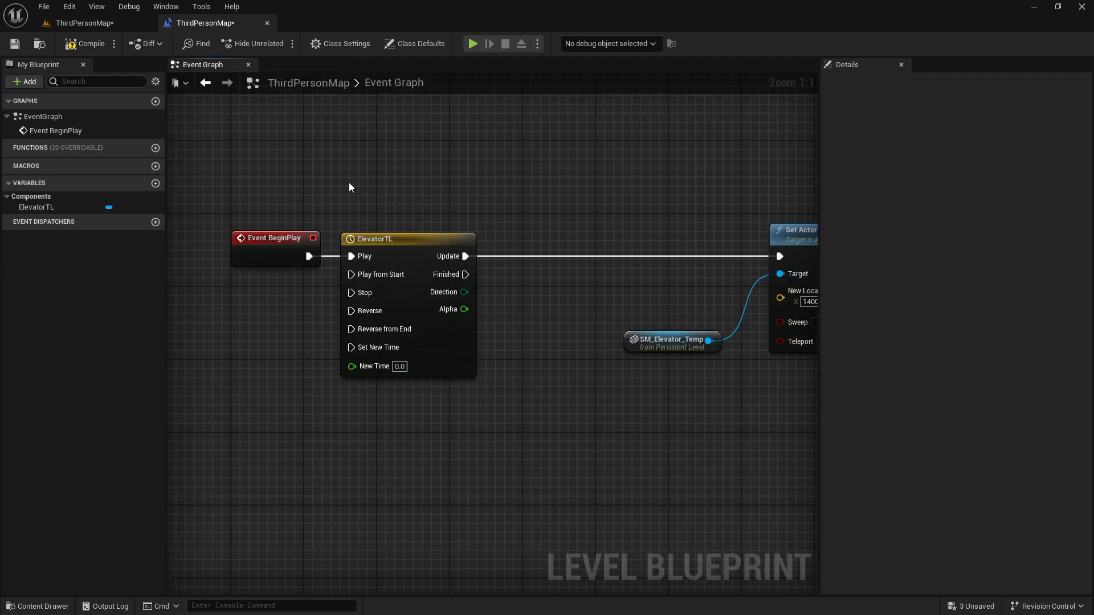
right_click_drag(493, 203, 405, 169)
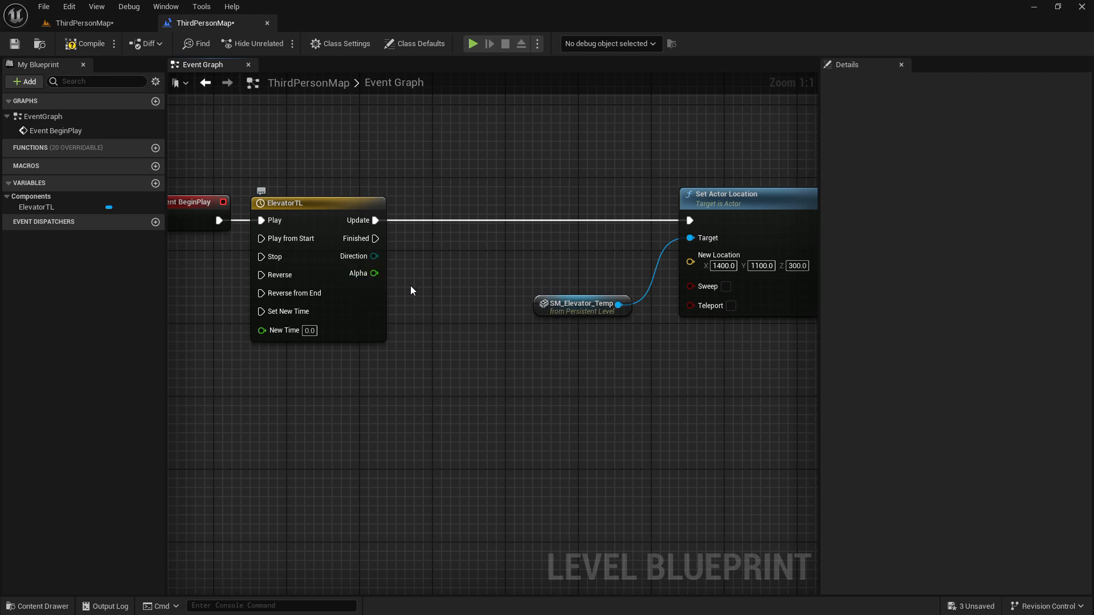
right_click_drag(410, 286, 482, 307)
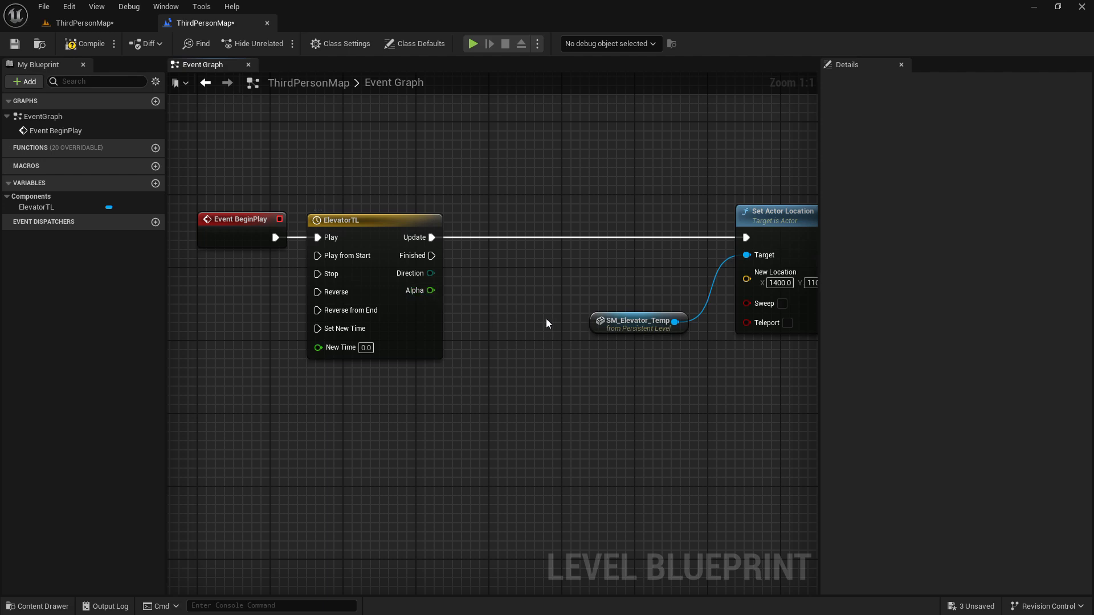
right_click_drag(532, 330, 446, 310)
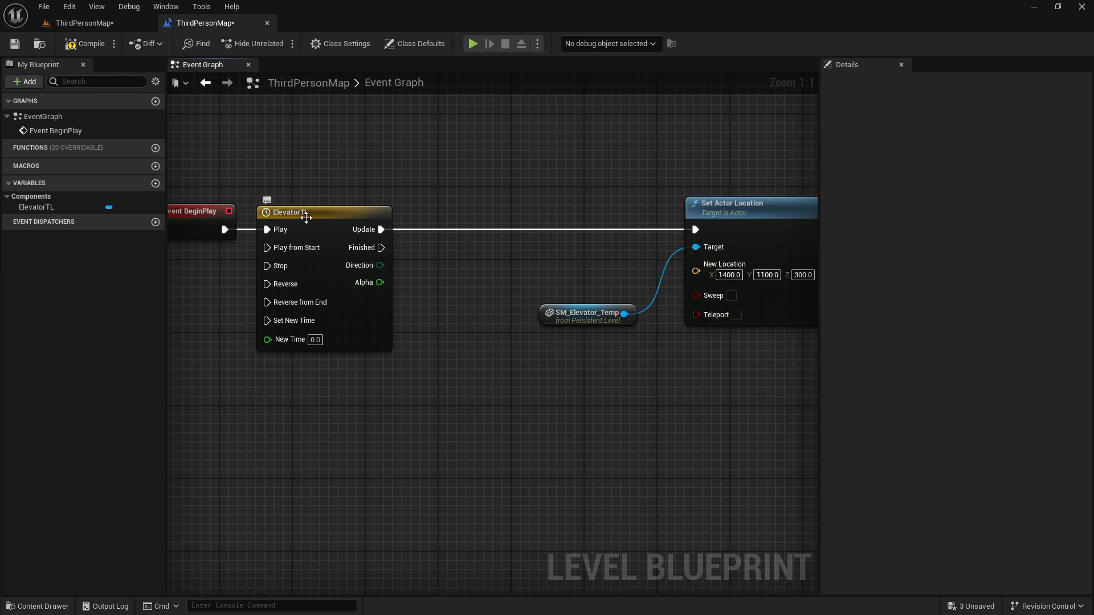
right_click_drag(416, 282, 396, 262)
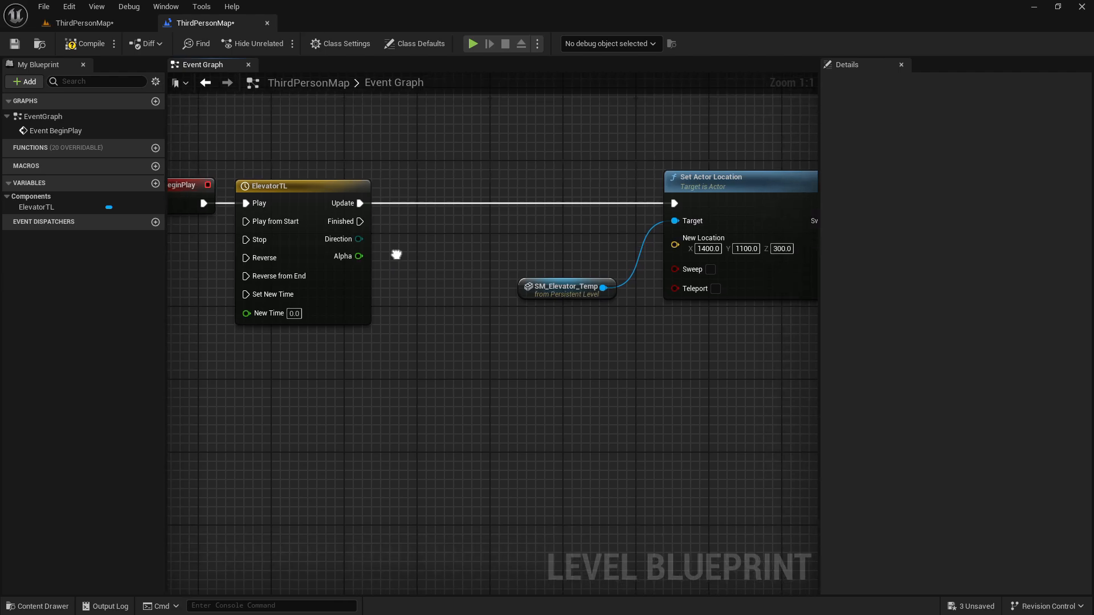
left_click_drag(360, 261, 437, 306)
left_click(401, 313)
right_click_drag(549, 261, 446, 289)
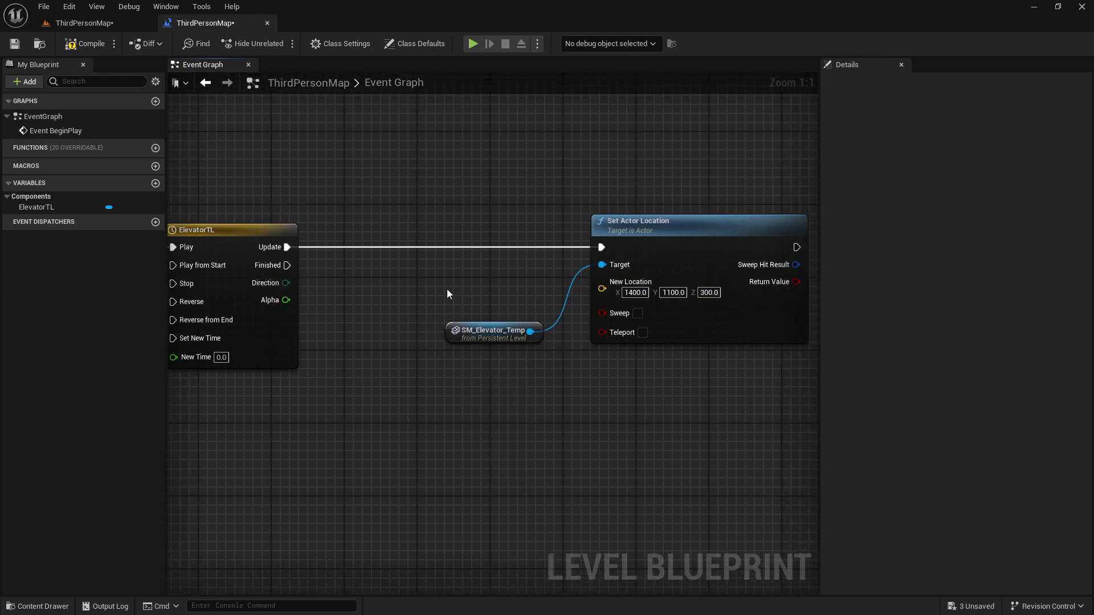
- Compare SM_Elevator_Temp's Z location in the level with the New Location Z of the Set Actor Location node
left_click(119, 27)
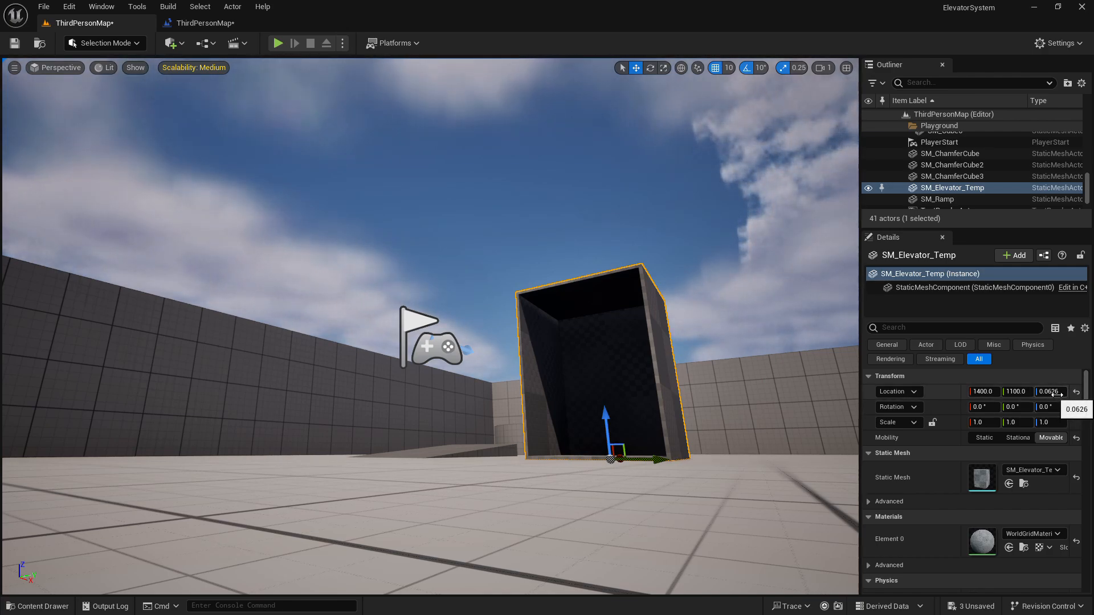
left_click(1055, 393)
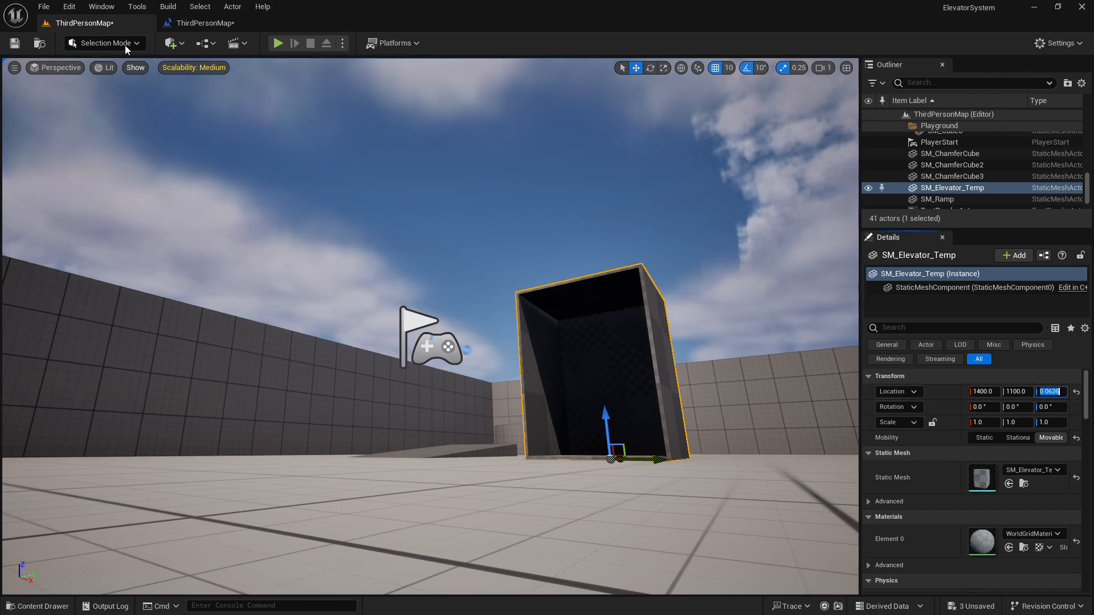
left_click(201, 23)
left_click(710, 293)
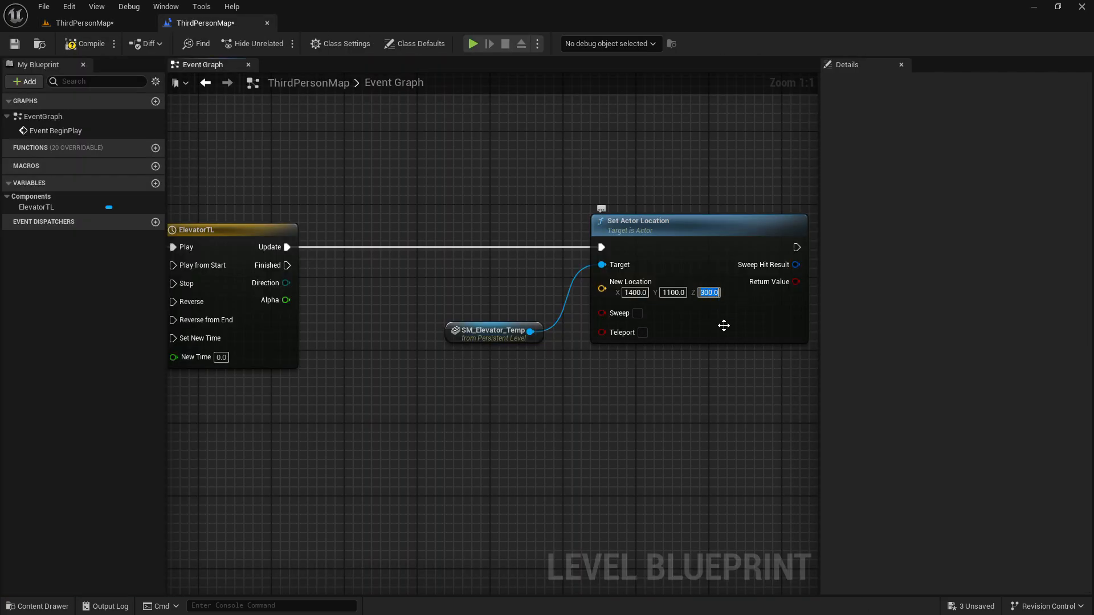
left_click(695, 358)
- Move the SM_Elevator_Temp reference node above the execution wire between ElevatorTL and Set Actor Location
right_click_drag(320, 336, 354, 324)
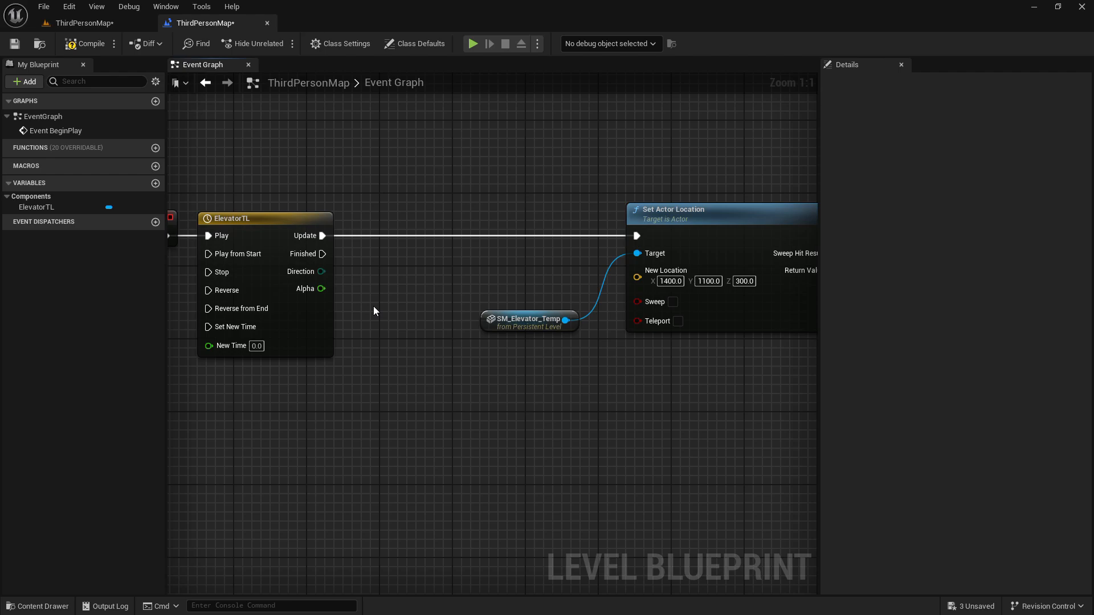
left_click_drag(490, 323, 479, 207)
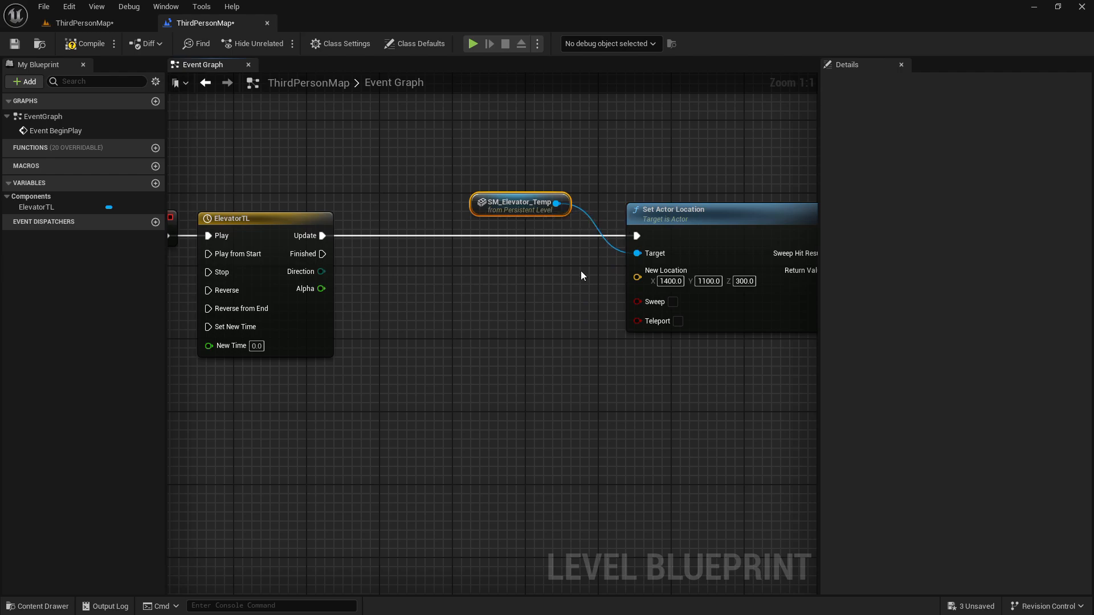
left_click(419, 267)
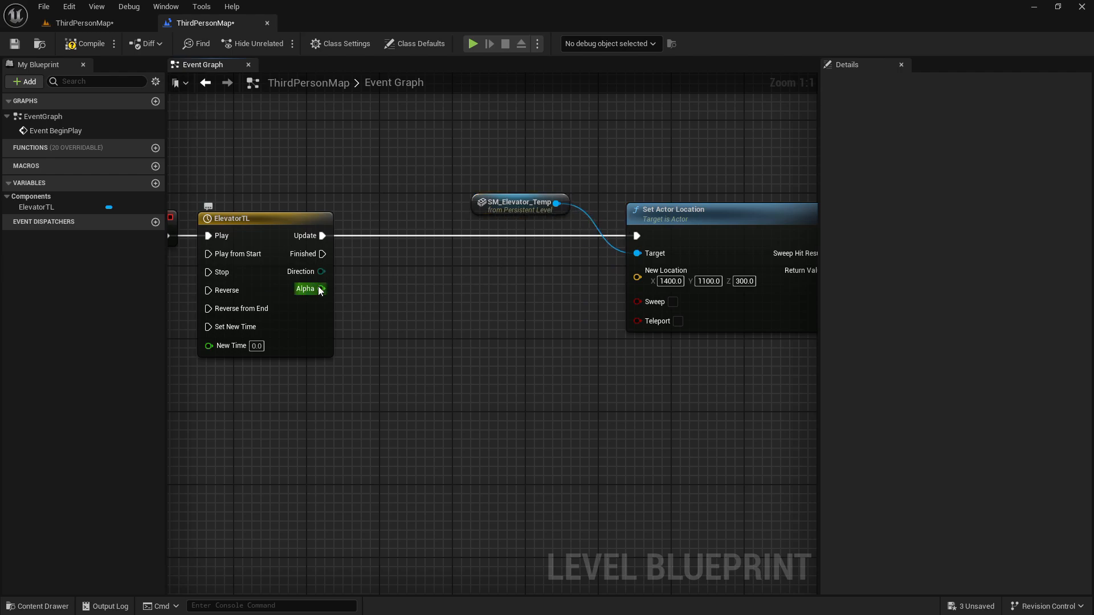
- Add a float Lerp node connected to the ElevatorTL timeline's Alpha output
left_click_drag(321, 288, 386, 333)
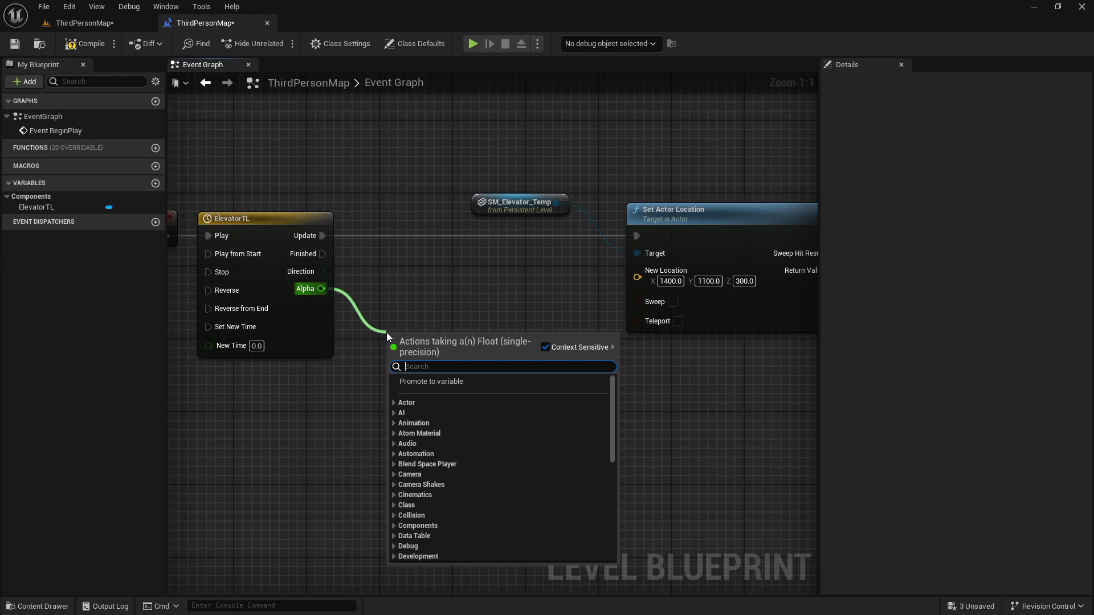
type("lerp")
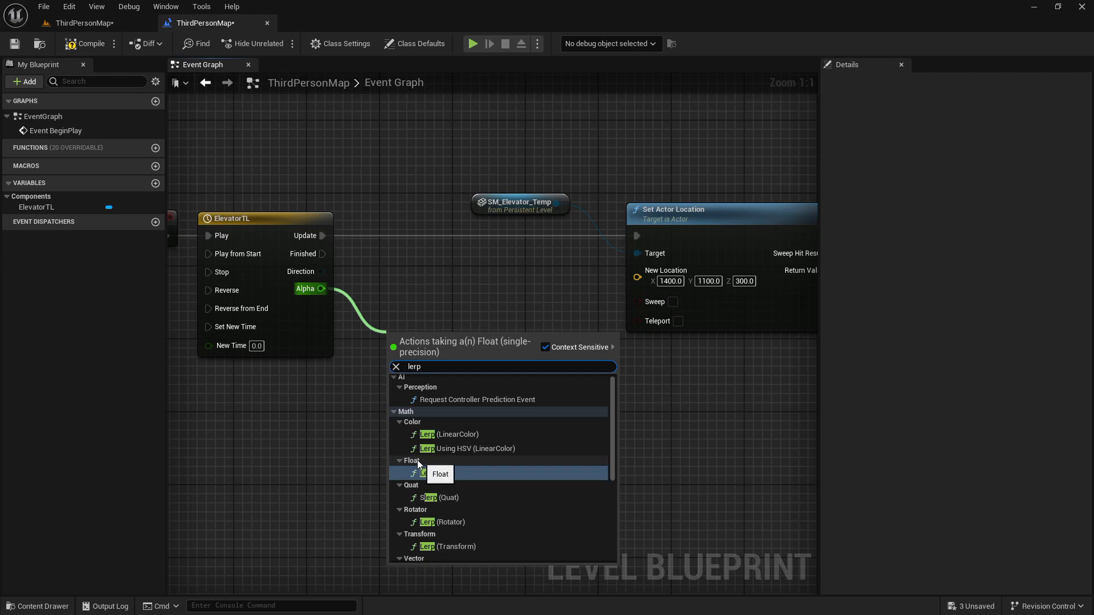
left_click(427, 474)
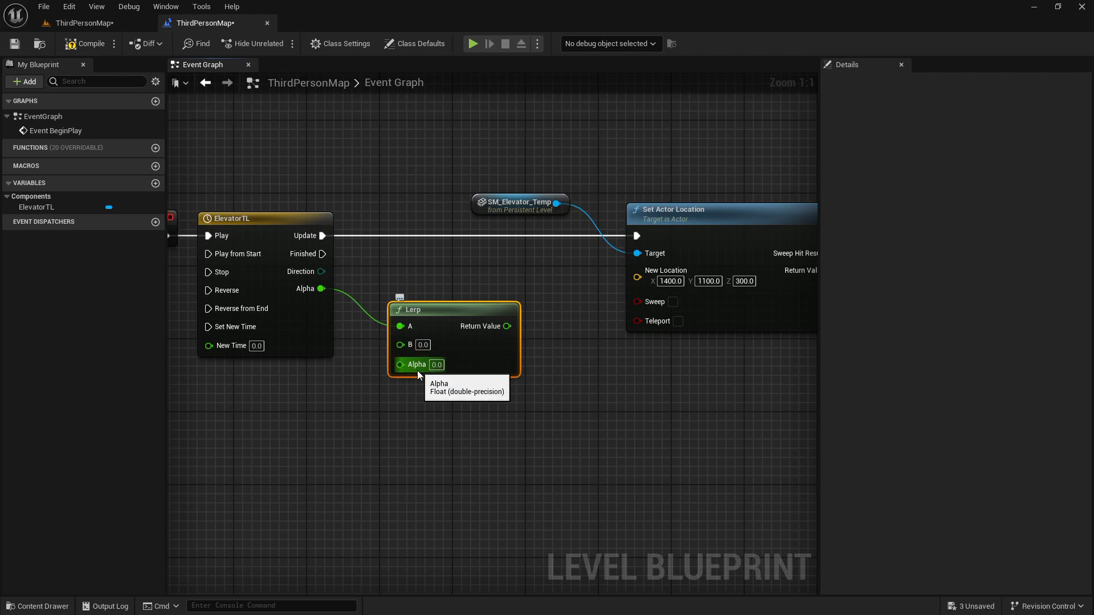
left_click(503, 459)
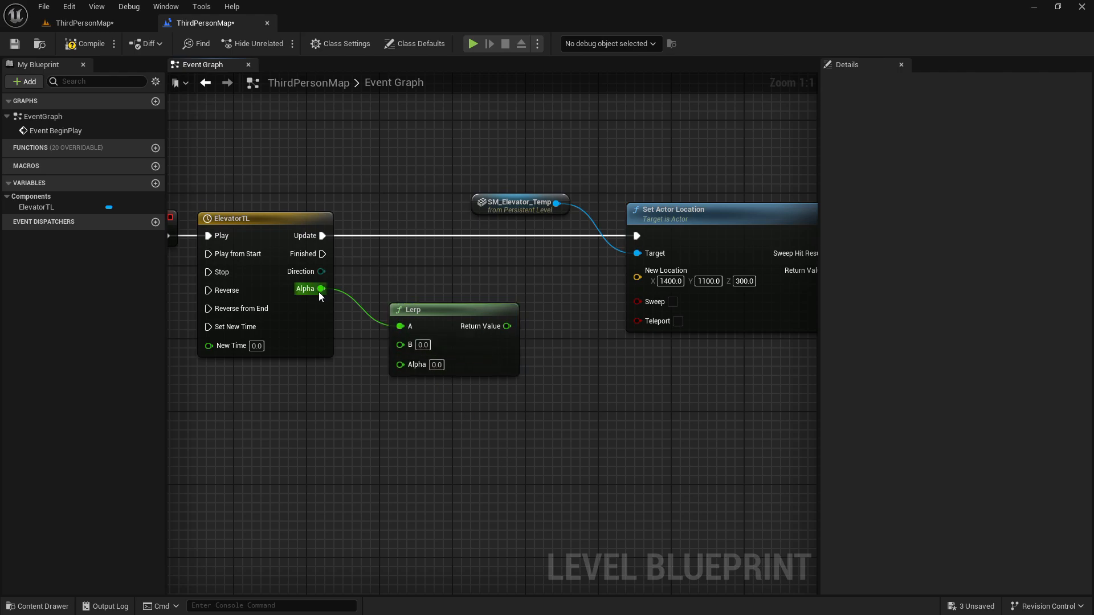
- Connect ElevatorTL's Alpha output to the Lerp node's Alpha input, break the link to its A input, and move the node up slightly
left_click_drag(321, 288, 400, 365)
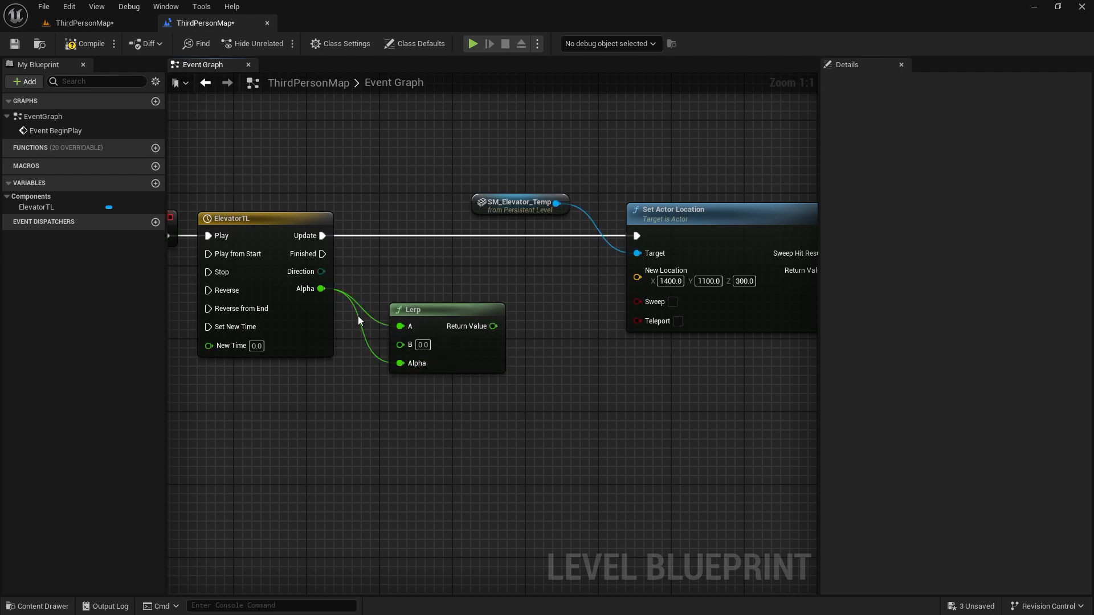
left_click(400, 327, "alt")
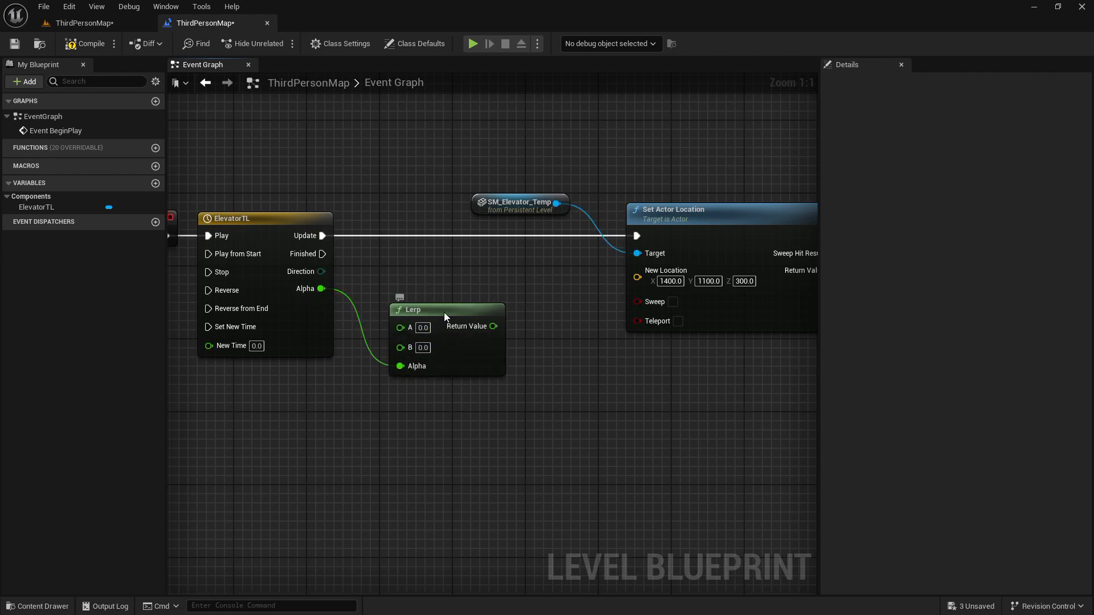
left_click_drag(444, 312, 443, 294)
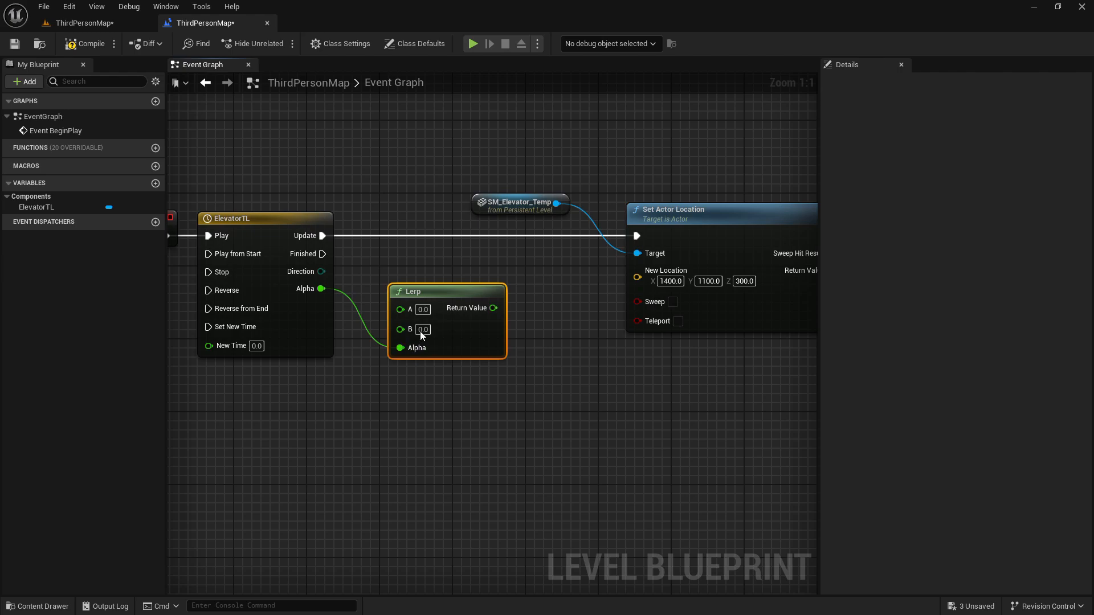
- Move the Lerp node closer to ElevatorTL and set its B value to 300
left_click(423, 309)
left_click(423, 330)
left_click_drag(430, 295, 412, 294)
left_click(405, 310)
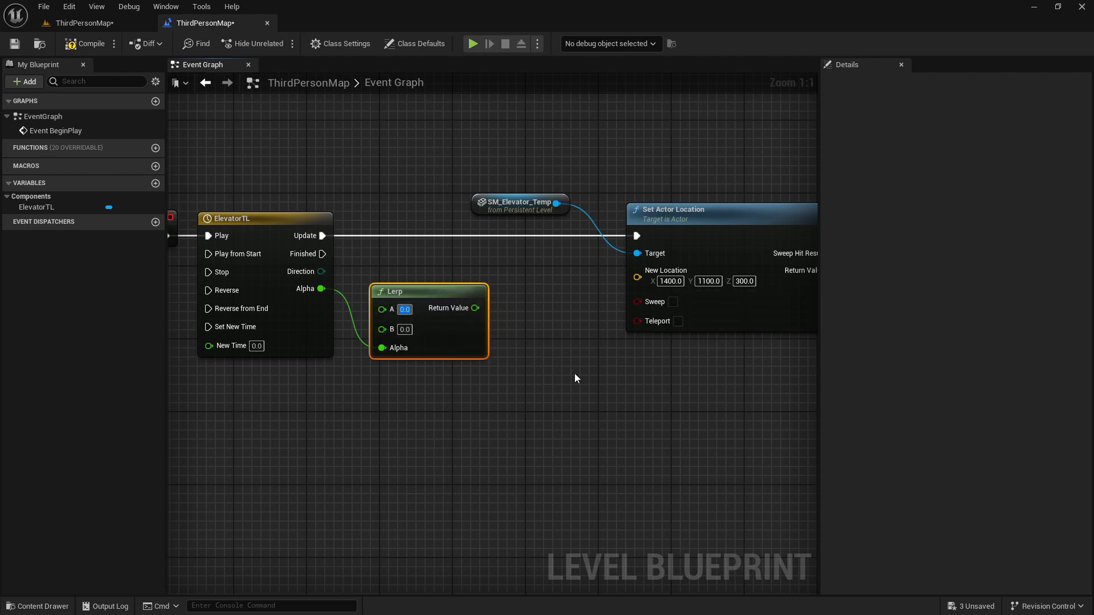
left_click(406, 331)
type("300")
left_click(443, 411)
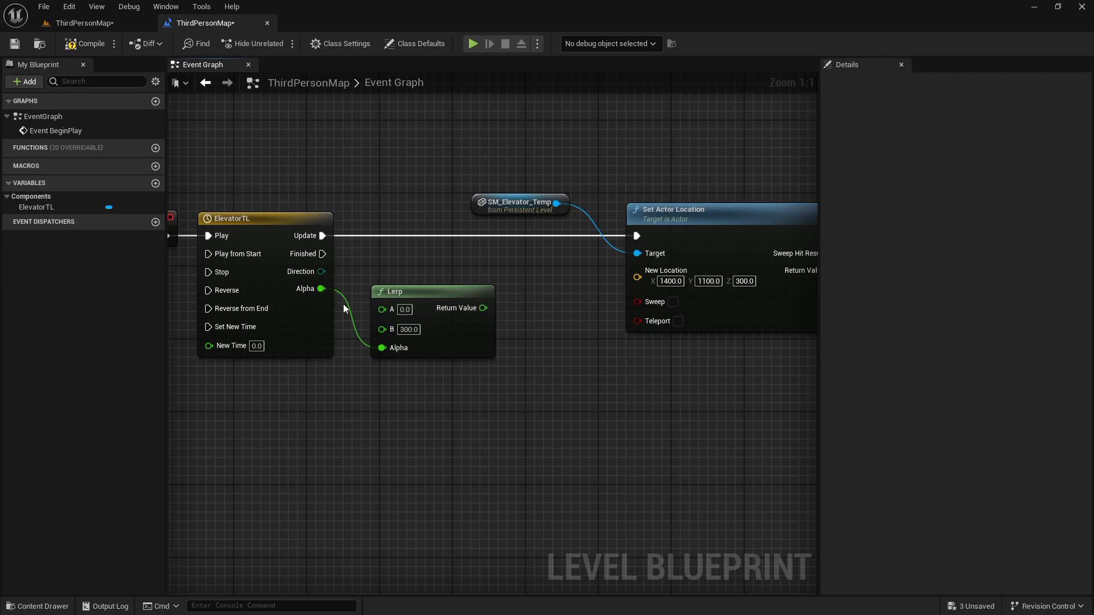
- Copy SM_Elevator_Temp's Z location, 0.0626, from the level into the Lerp node's A value
left_click(92, 23)
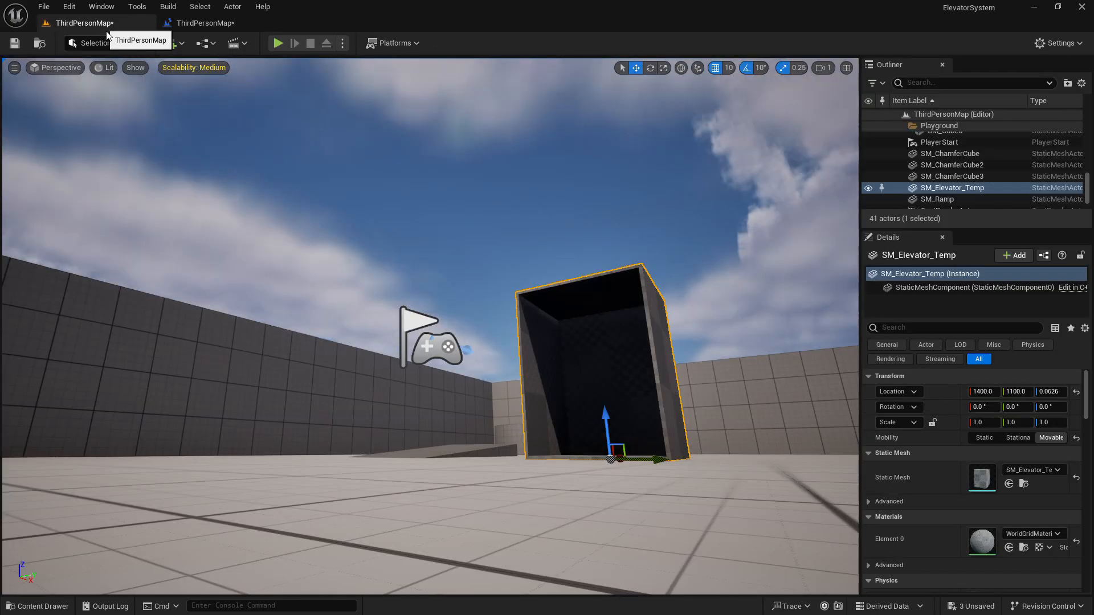
left_click(1050, 391)
key("ctrl+c")
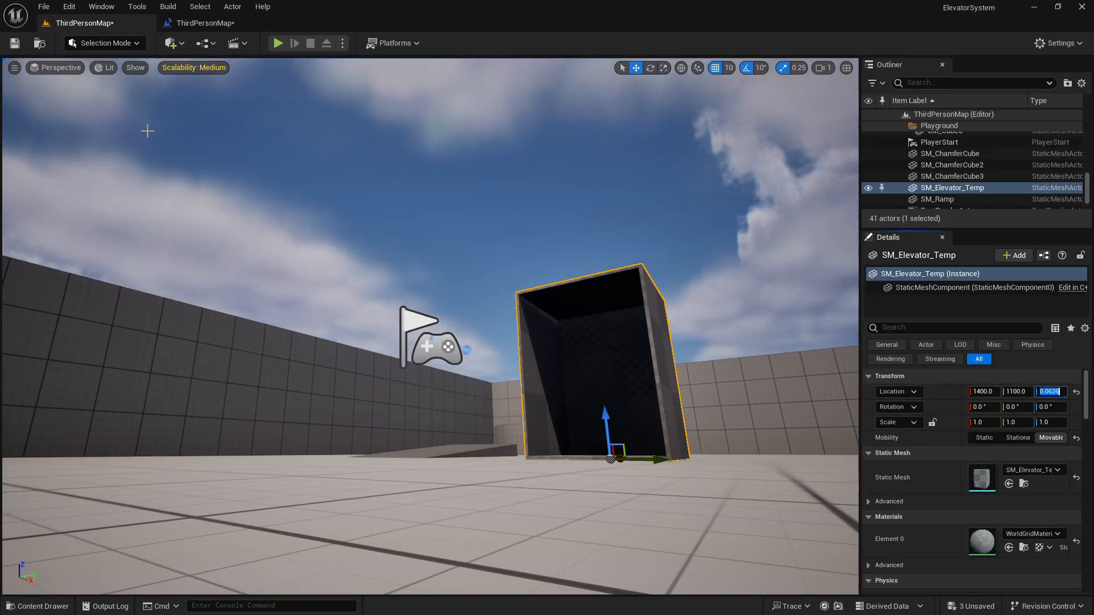
left_click(196, 23)
left_click(405, 309)
key("ctrl+v")
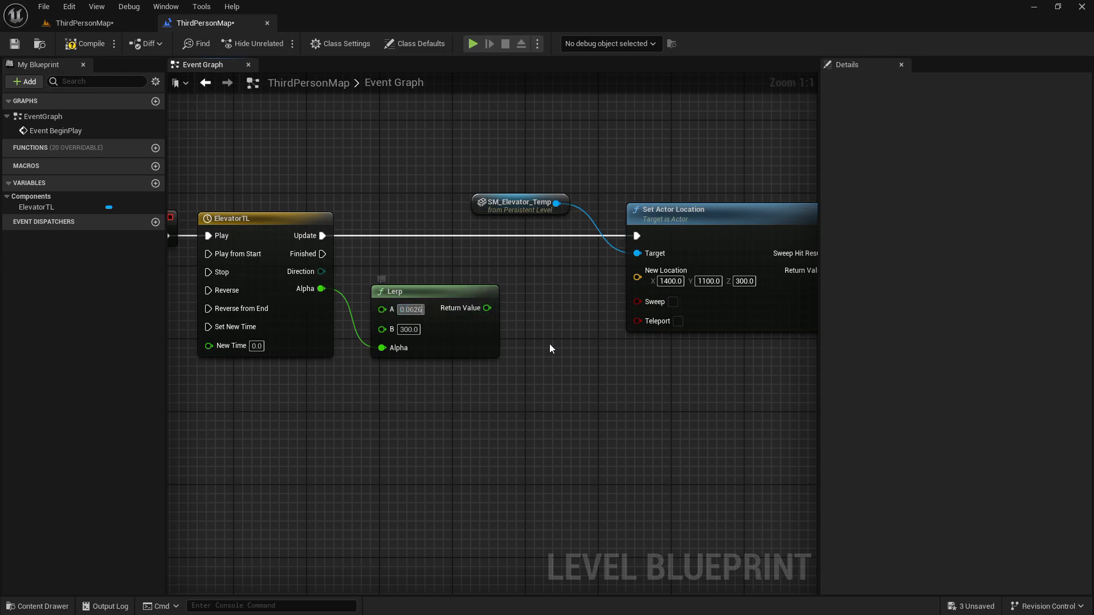
left_click(549, 343)
left_click(436, 295)
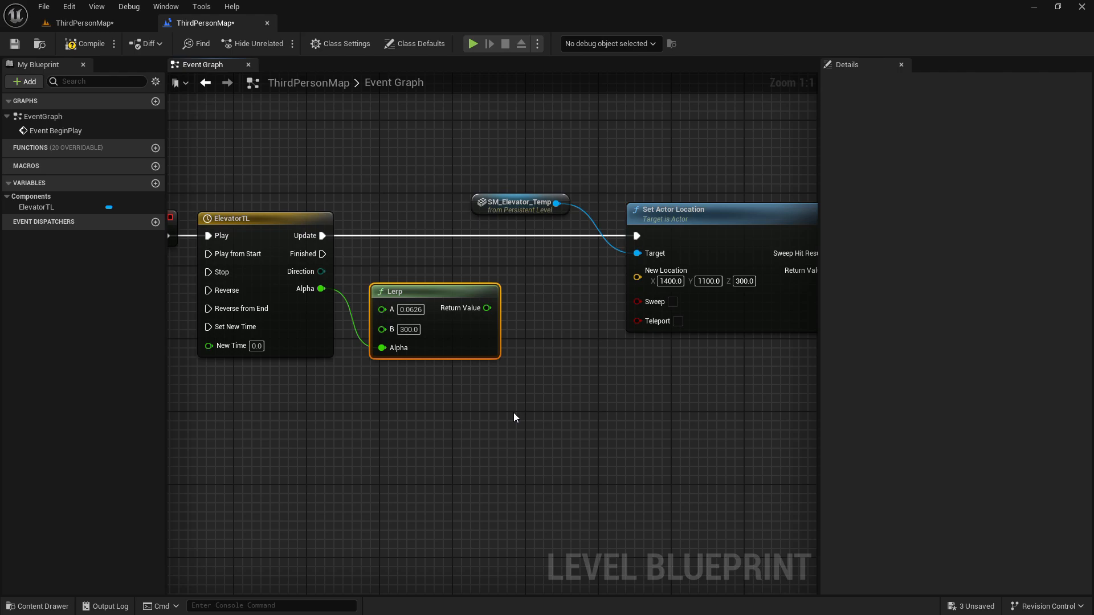
- Switch to Paint and sketch a graph with a vertical arrow axis and a horizontal arrow axis labelled Alpha
key("super")
type("paint")
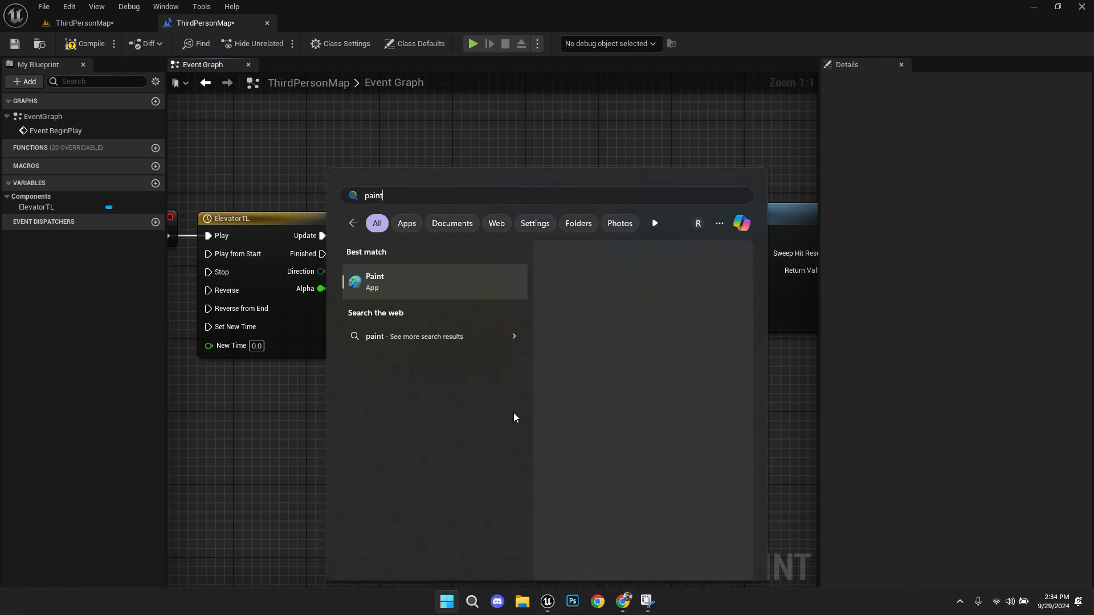
key("Return")
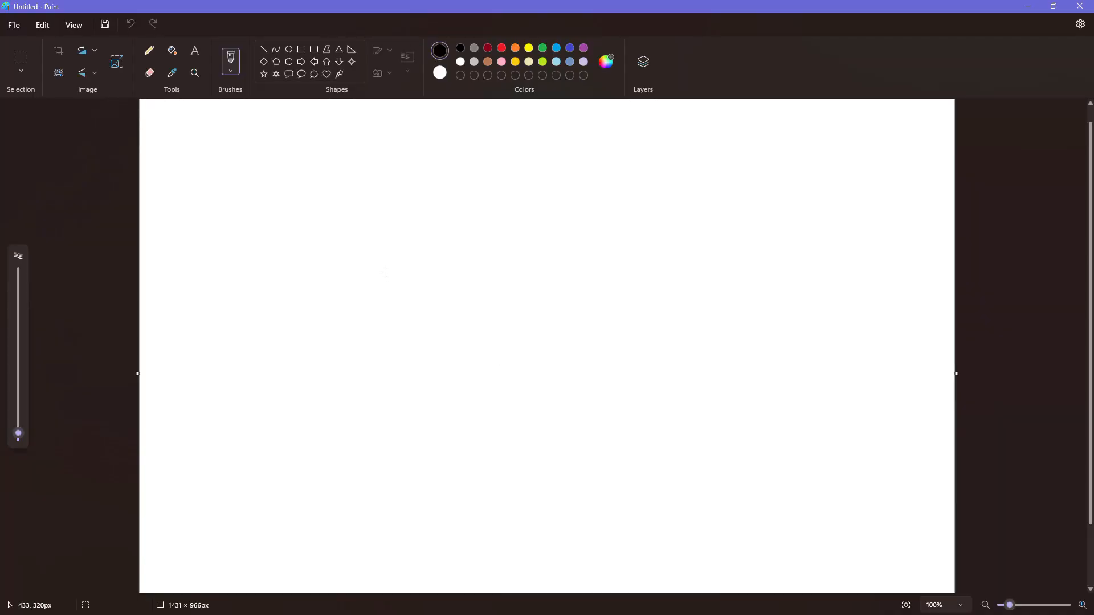
mouse_move(387, 233)
left_mouse_down()
mouse_move(401, 493)
mouse_move(751, 473)
left_mouse_up()
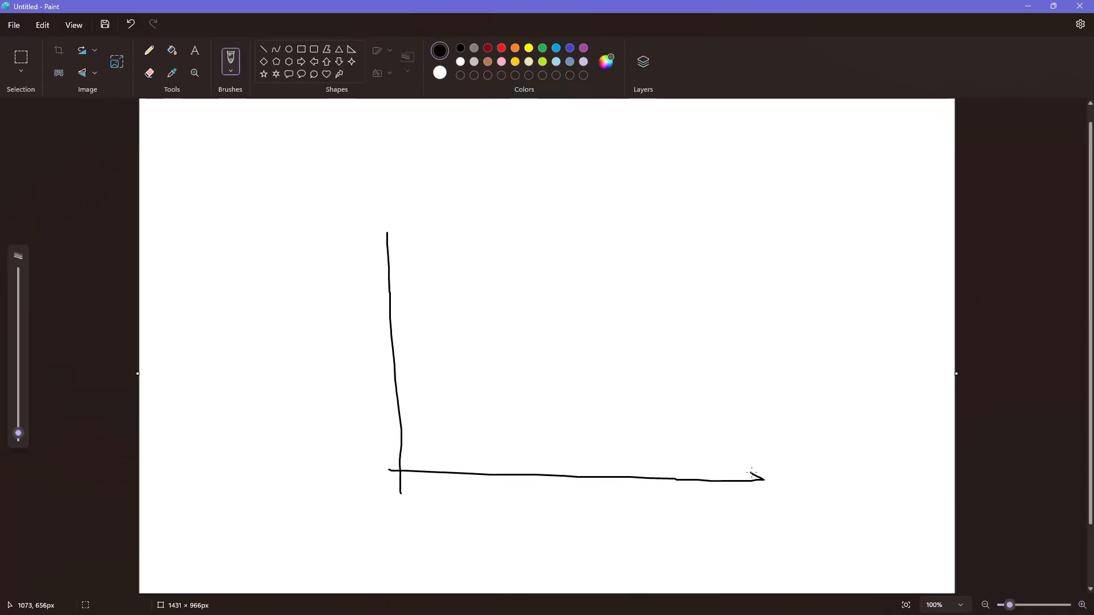
left_click_drag(384, 229, 378, 242)
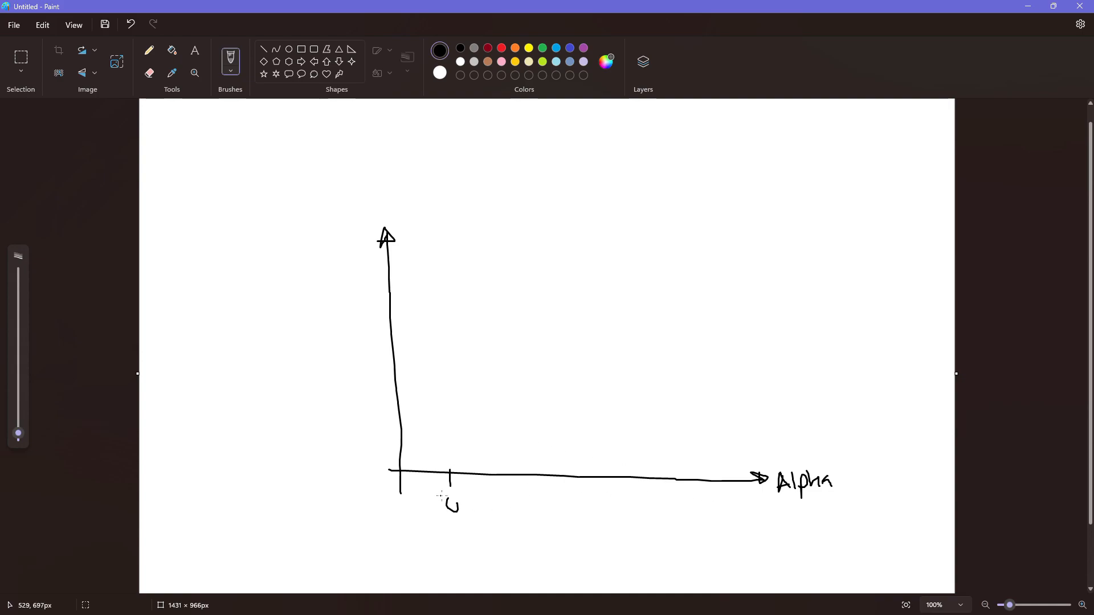
- Mark 0 and 1 on the graph's Alpha axis, and mark A and B on the vertical axis
key("ctrl+z")
left_click_drag(701, 474, 701, 512)
left_click_drag(370, 418, 367, 440)
left_click_drag(369, 418, 385, 436)
left_click_drag(353, 295, 358, 274)
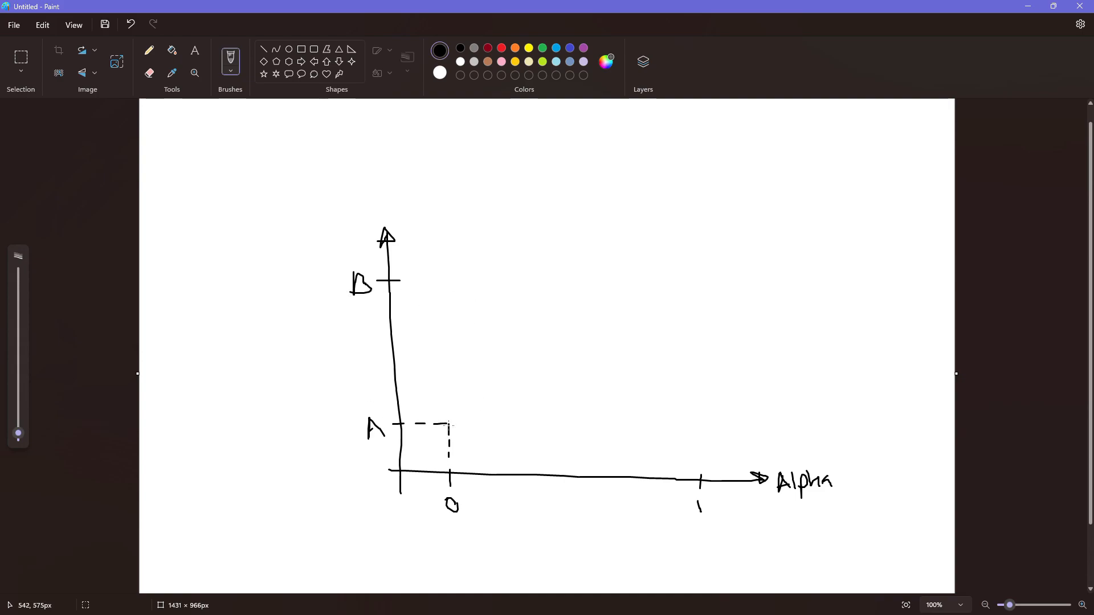
- Plot the points at 0, A and 1, B with dashed guide lines and join them with a straight line
left_click_drag(449, 424, 449, 426)
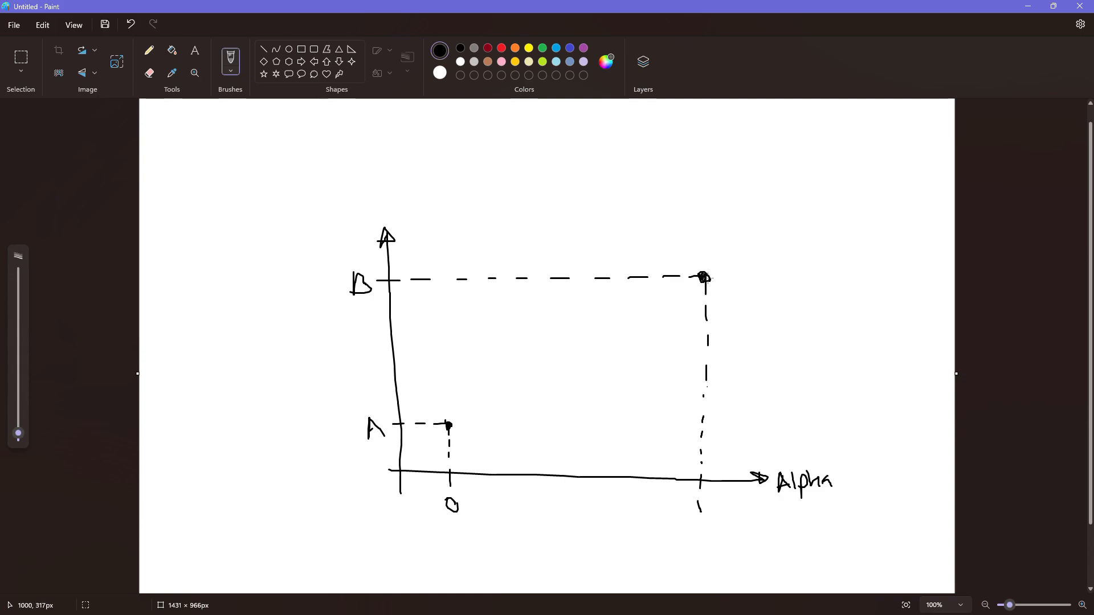
mouse_move(700, 280)
left_mouse_down()
mouse_move(471, 391)
mouse_move(442, 422)
mouse_move(581, 366)
mouse_move(695, 296)
mouse_move(605, 320)
mouse_move(446, 423)
left_mouse_up()
key("ctrl+z")
key("ctrl+z")
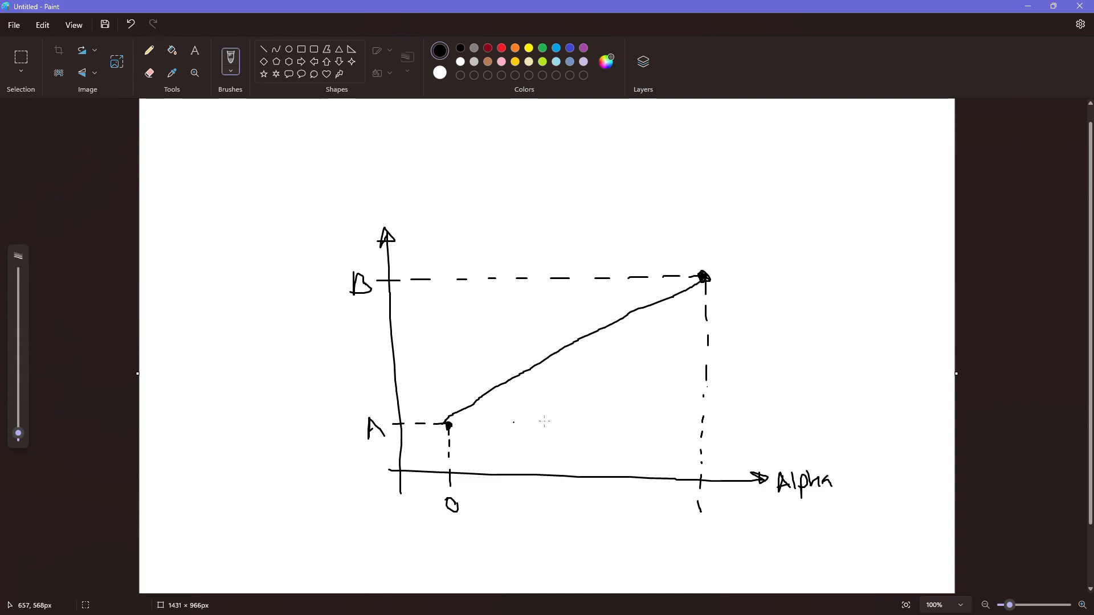
- Write 300 = beside B and 0.0625 = beside A on the vertical axis
mouse_move(324, 285)
left_mouse_down()
mouse_move(335, 286)
mouse_move(307, 278)
left_mouse_up()
mouse_move(268, 441)
left_mouse_down()
mouse_move(260, 430)
mouse_move(286, 428)
left_mouse_up()
left_click(278, 437)
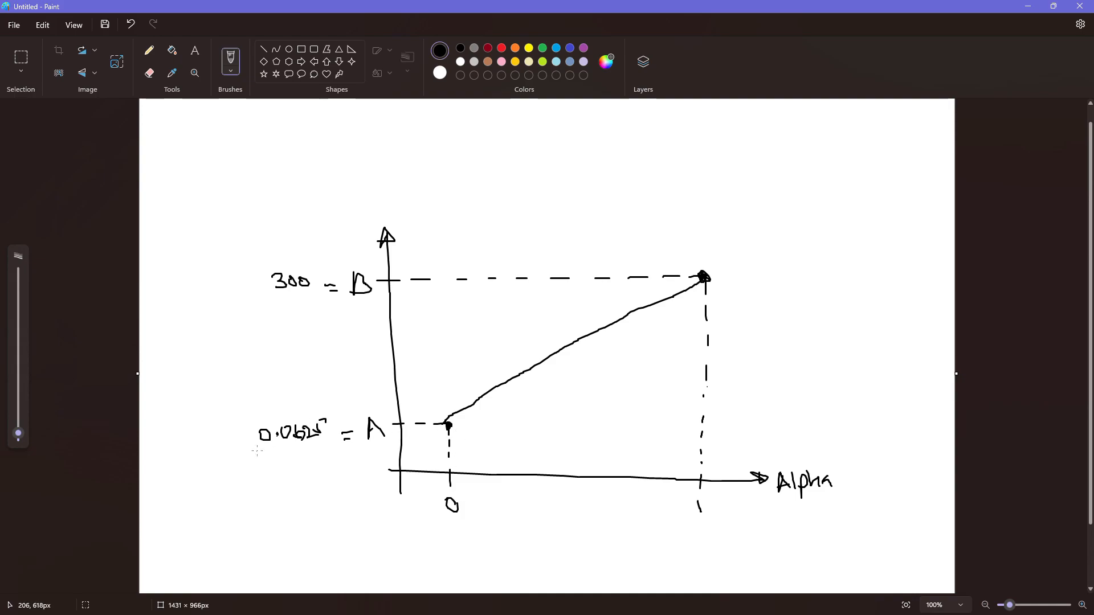
- Draw boxes around the handwritten 0.0625, 1 and 300 on the graph
mouse_move(257, 451)
left_mouse_down()
mouse_move(343, 411)
mouse_move(247, 414)
mouse_move(247, 455)
left_mouse_up()
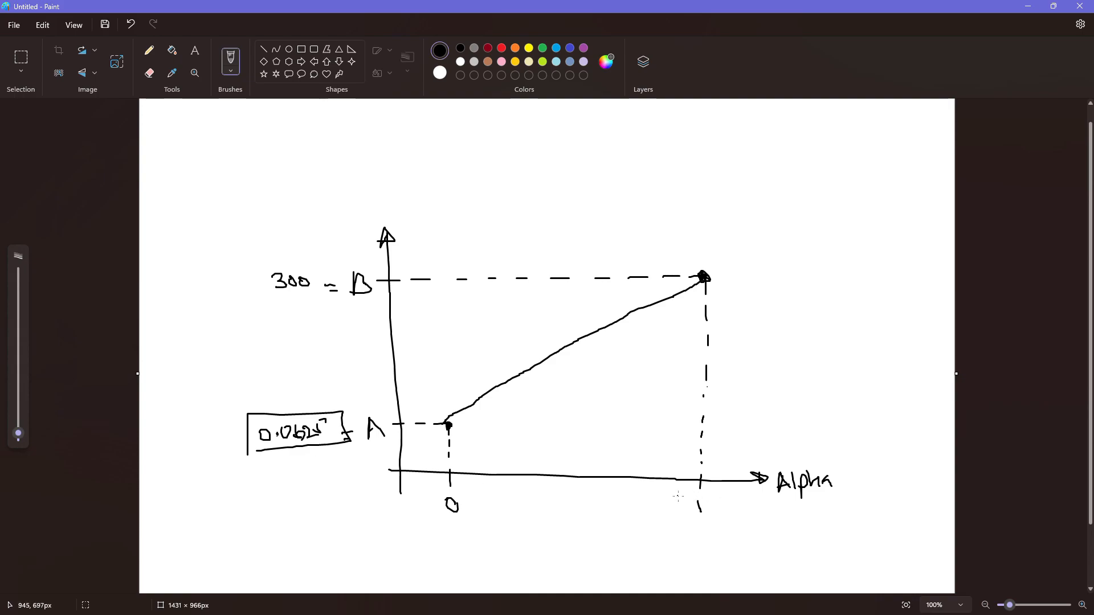
mouse_move(679, 497)
left_mouse_down()
mouse_move(715, 521)
mouse_move(678, 495)
left_mouse_up()
mouse_move(266, 275)
left_mouse_down()
mouse_move(318, 304)
mouse_move(271, 305)
left_mouse_up()
left_click_drag(252, 268, 259, 303)
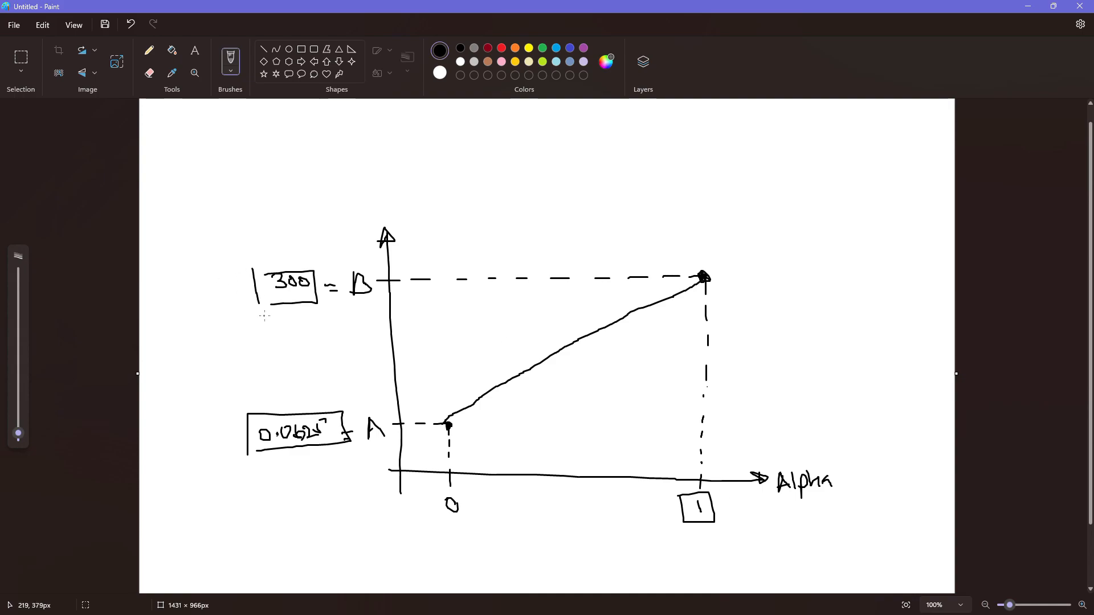
- Return to the Level Blueprint and split the New Location struct pin on the Set Actor Location node
left_click(1028, 6)
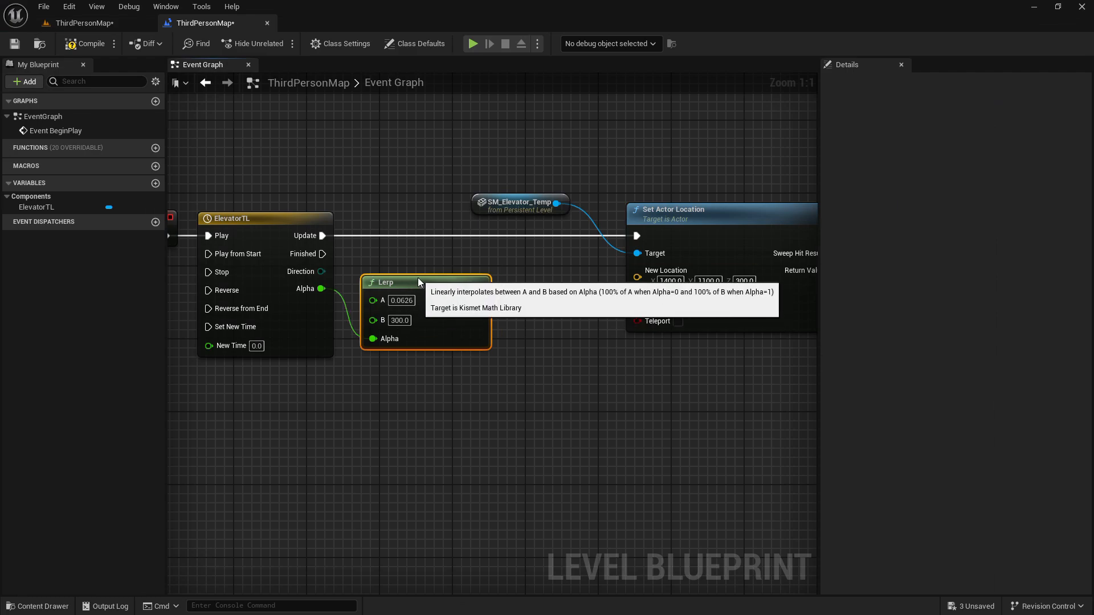
right_click_drag(538, 289, 483, 255)
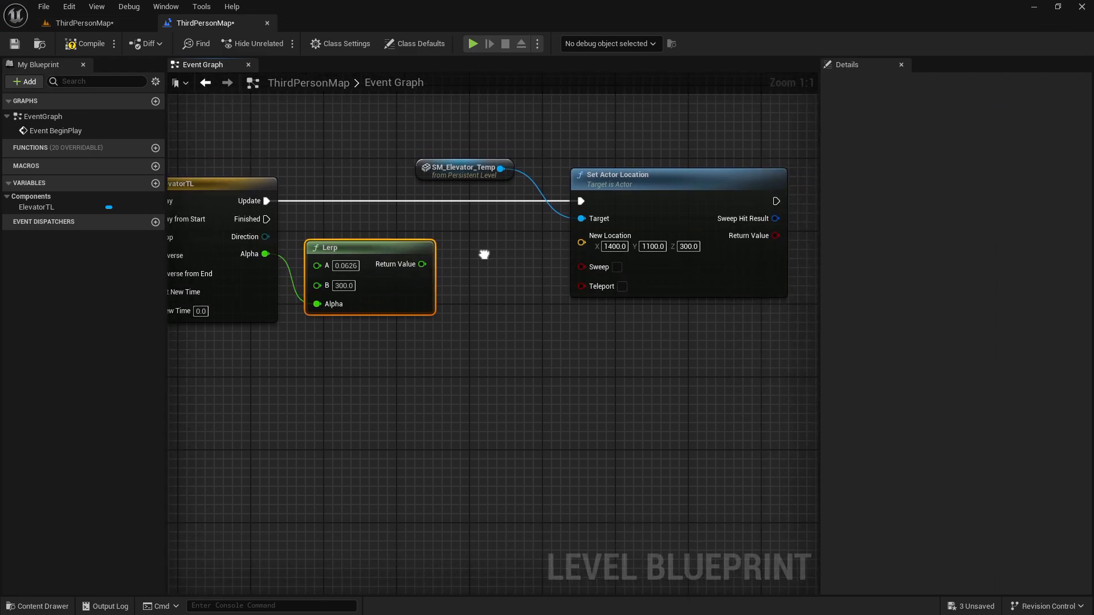
right_click(581, 242)
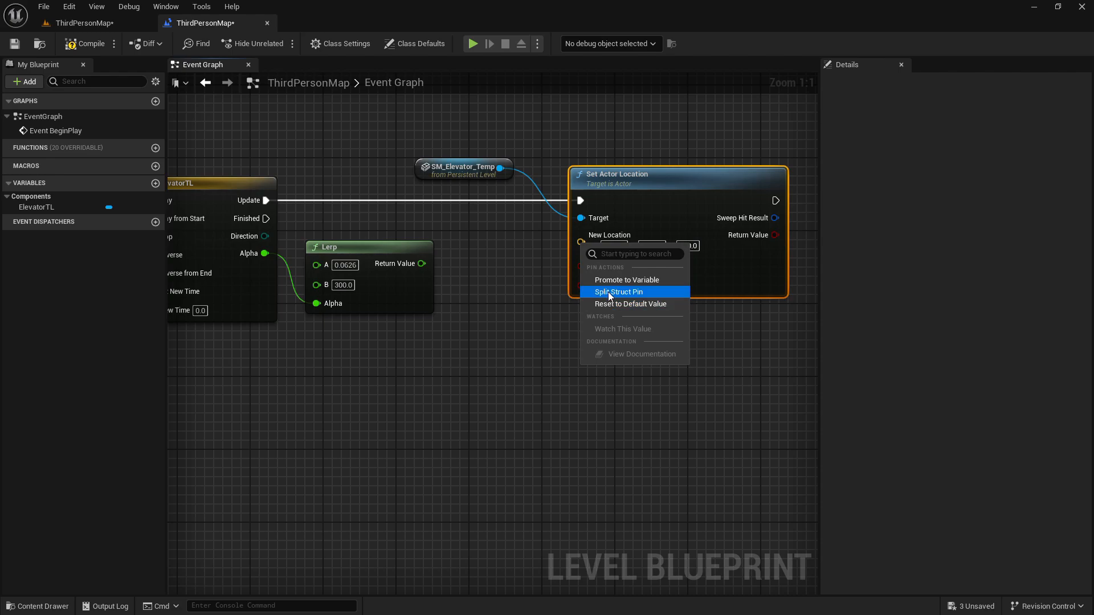
left_click(562, 249)
right_click(581, 243)
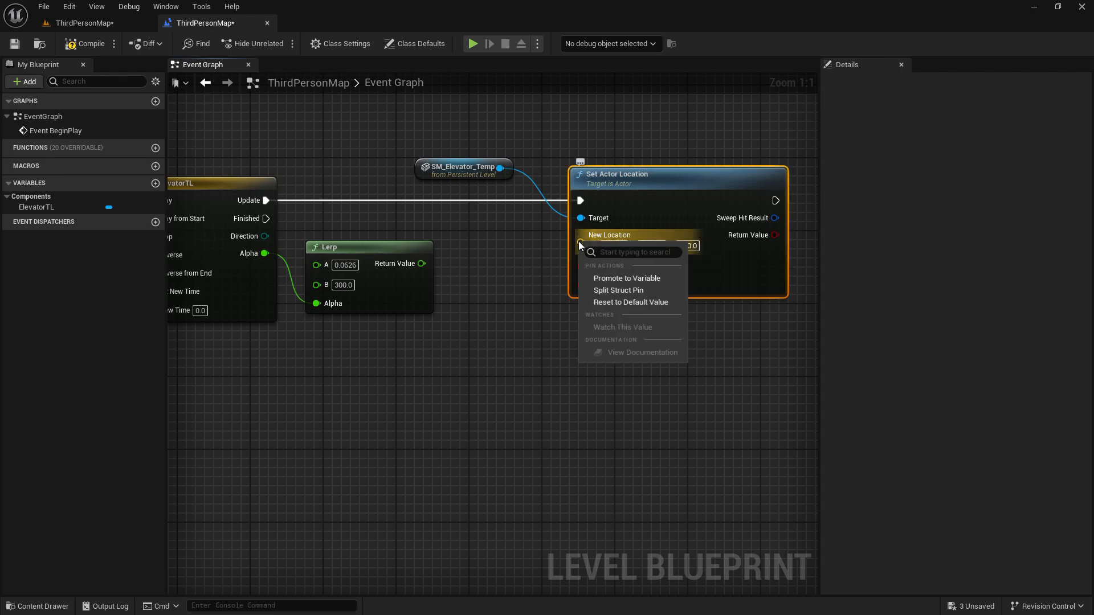
left_click(605, 291)
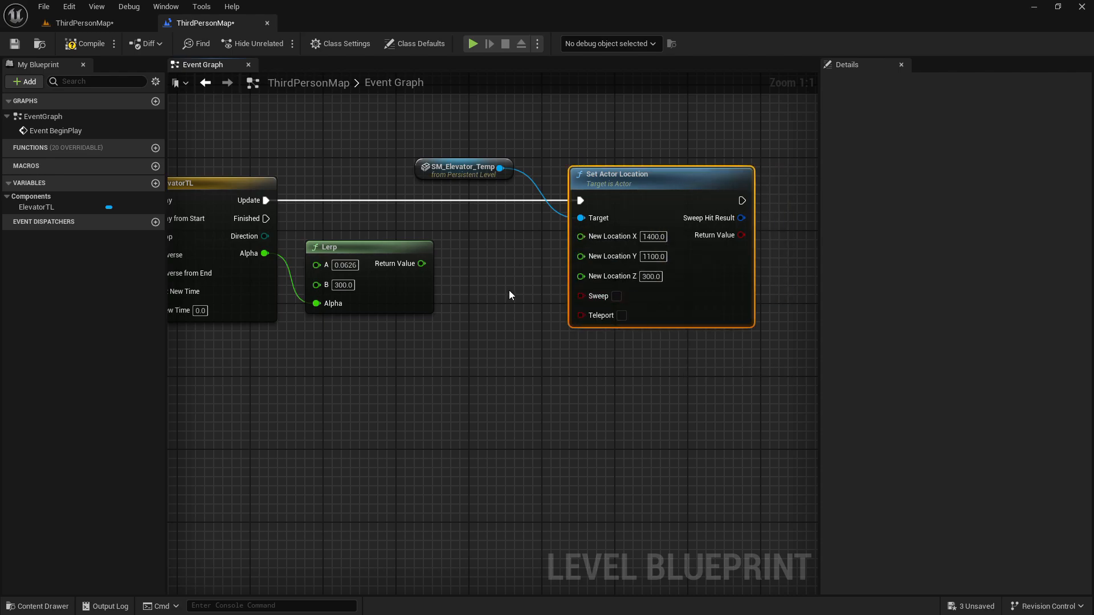
- Connect the Lerp node's Return Value to New Location Z on Set Actor Location and tidy the node placement
left_click(508, 289)
left_click_drag(418, 268, 581, 276)
left_click_drag(386, 257, 386, 263)
left_click(442, 227)
right_click_drag(442, 229, 498, 246)
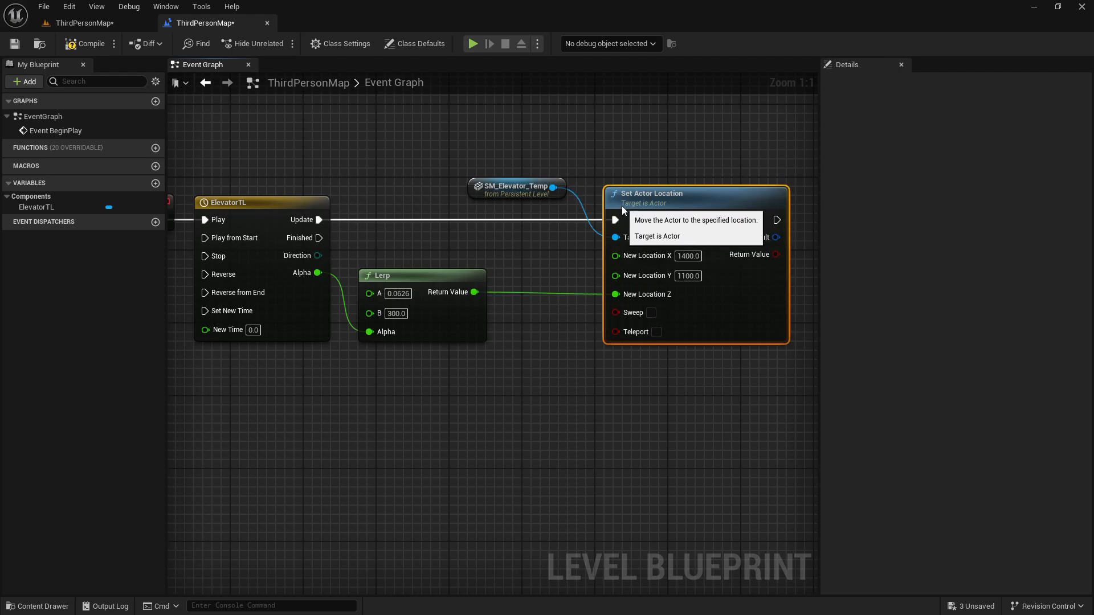
- Review the complete elevator node chain, then compile and save the Level Blueprint
right_click_drag(567, 237, 524, 299)
scroll(407, 280, "down", 1)
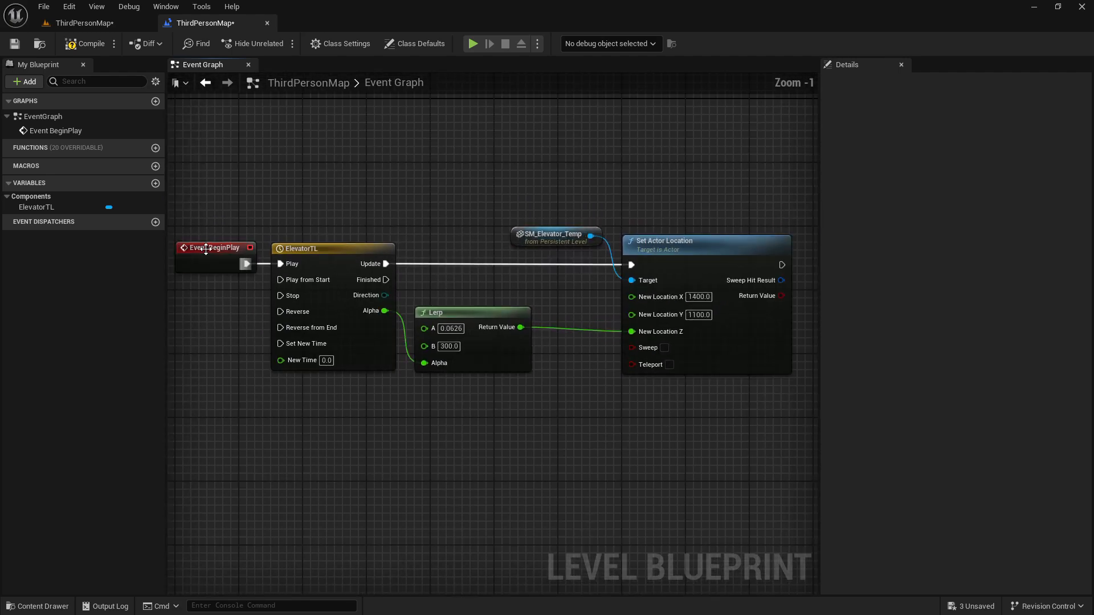
left_click_drag(293, 184, 642, 420)
left_click_drag(301, 202, 707, 432)
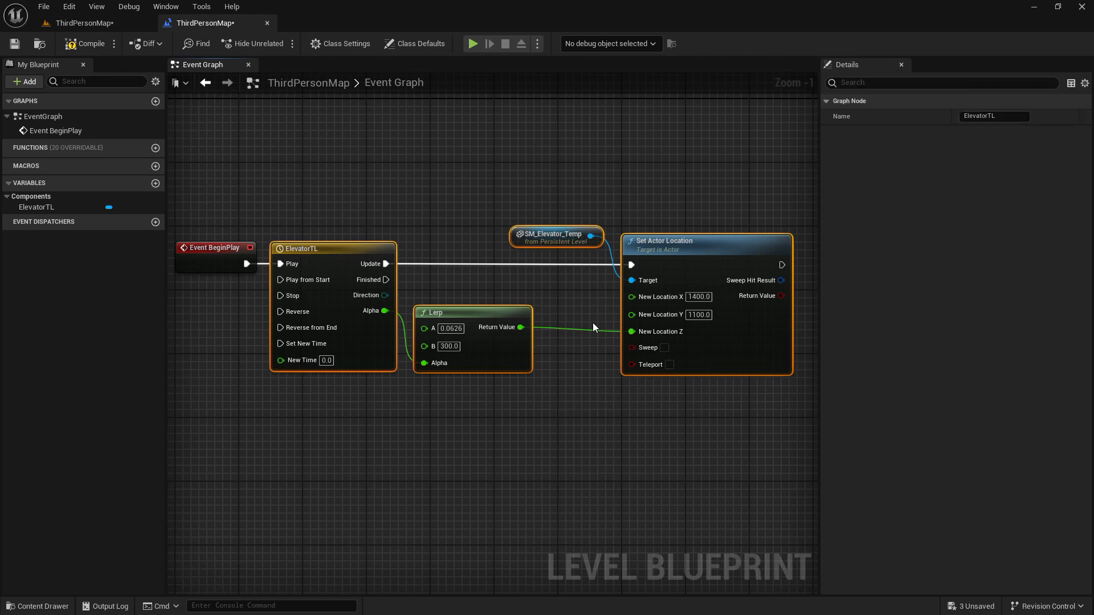
left_click(443, 210)
left_click(90, 45)
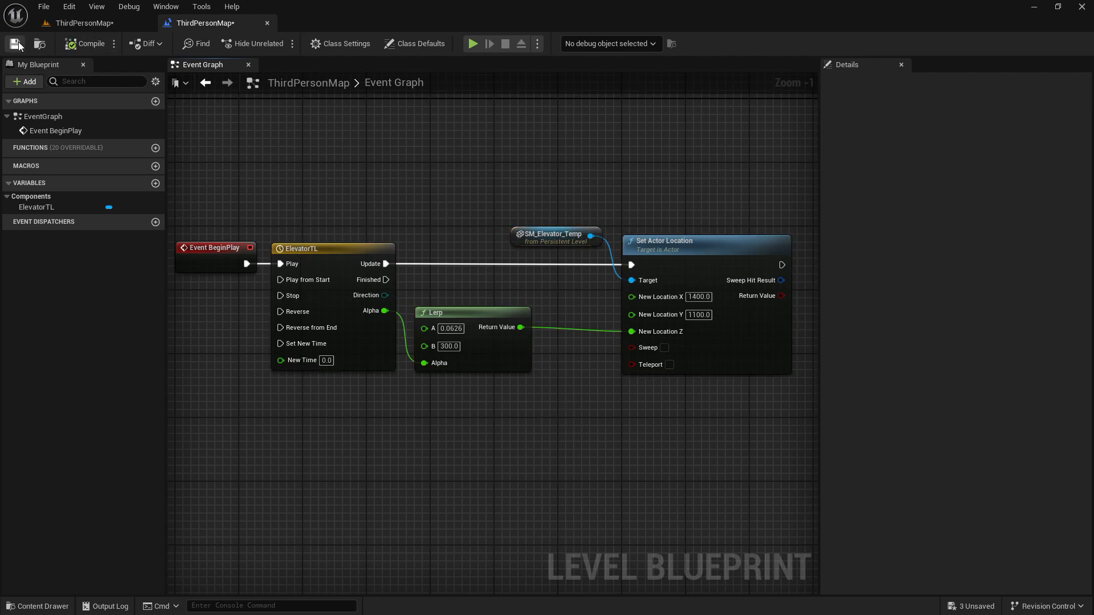
- Play the level to check how SM_Elevator_Temp rises, walk the character near it, and stop the session
left_click(87, 22)
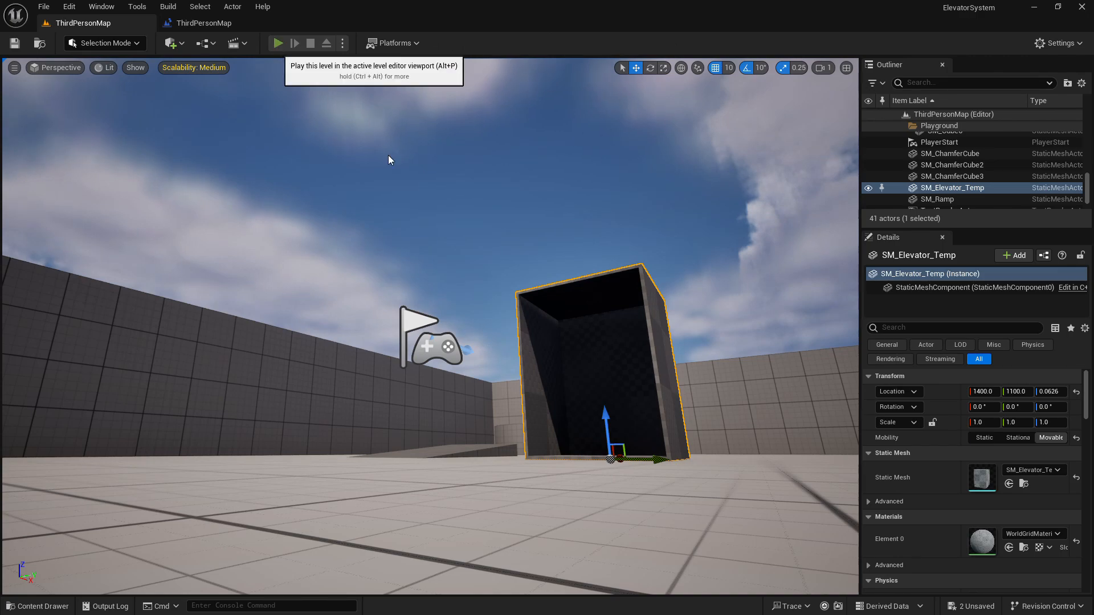
left_click(278, 44)
key("d")
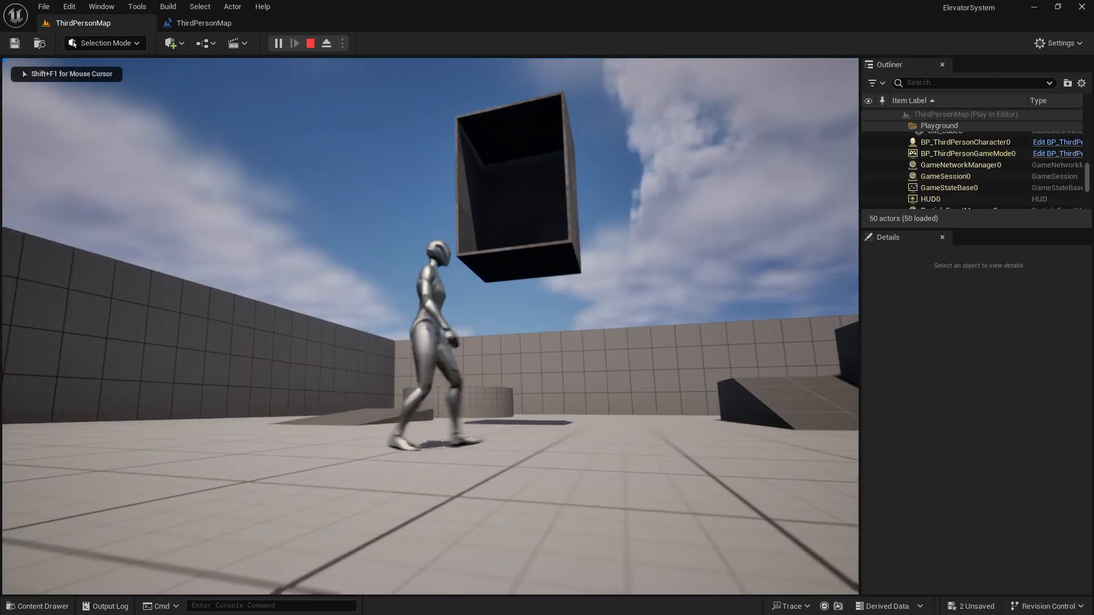
key("s")
key("d")
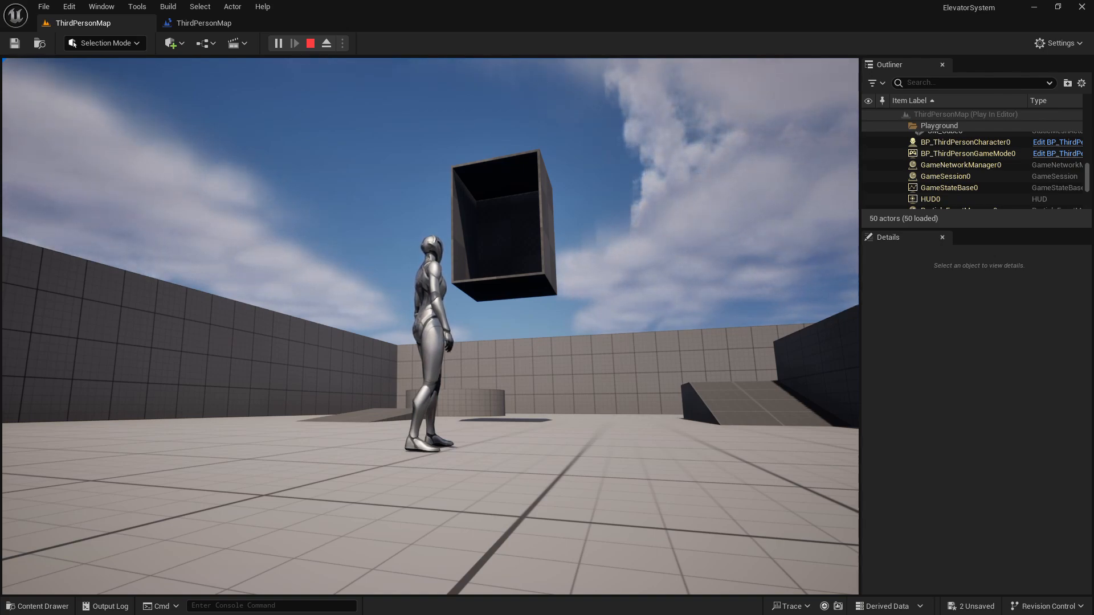
key("Escape")
- In the Level Blueprint, move Event BeginPlay away from ElevatorTL and place a Delay node in the gap between them
left_click(186, 25)
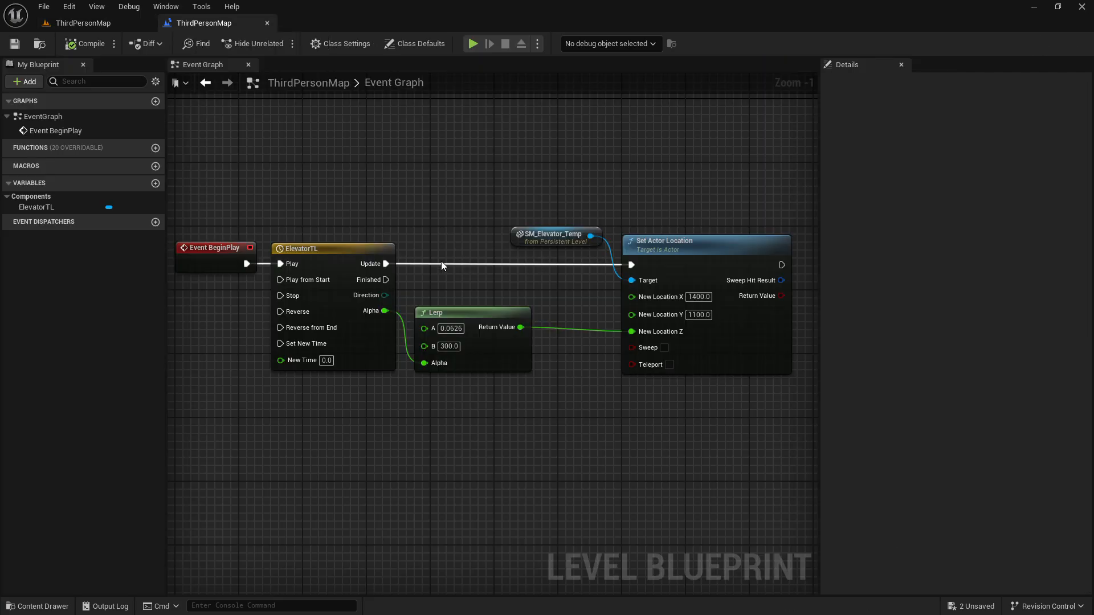
left_click_drag(454, 251, 334, 243)
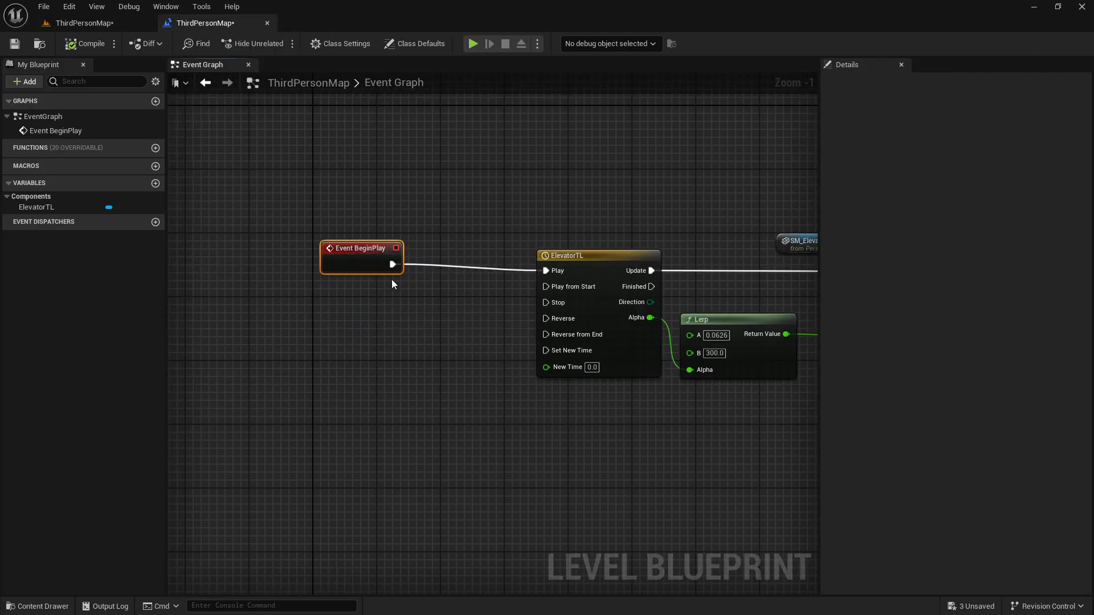
left_click(428, 297)
right_click(428, 298)
type("dl")
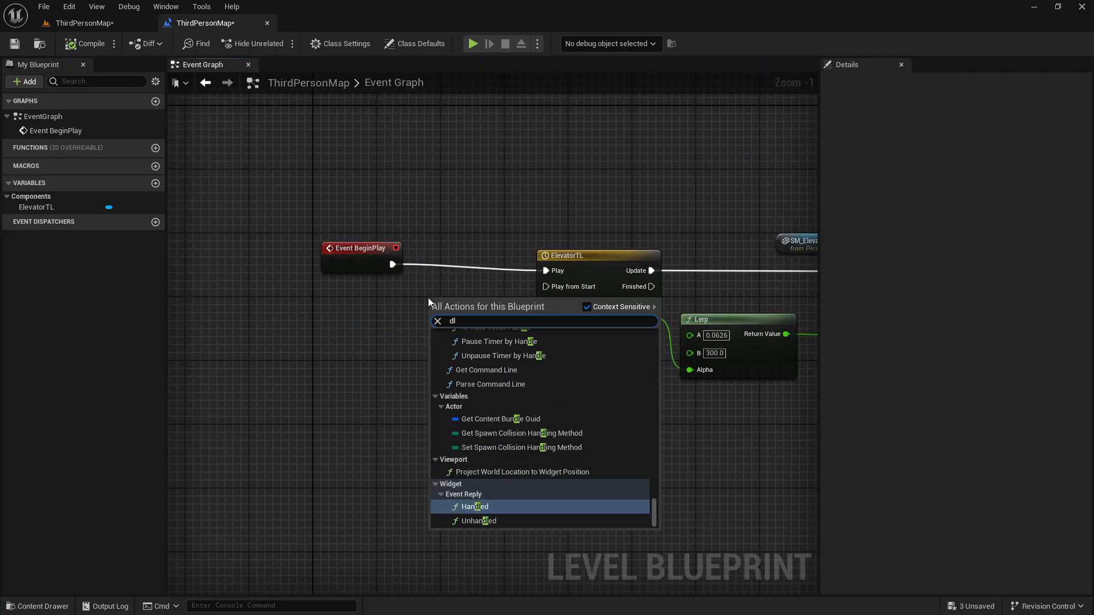
key("BackSpace")
type("elay")
key("Return")
left_click_drag(358, 254, 309, 261)
left_click_drag(495, 299, 448, 259)
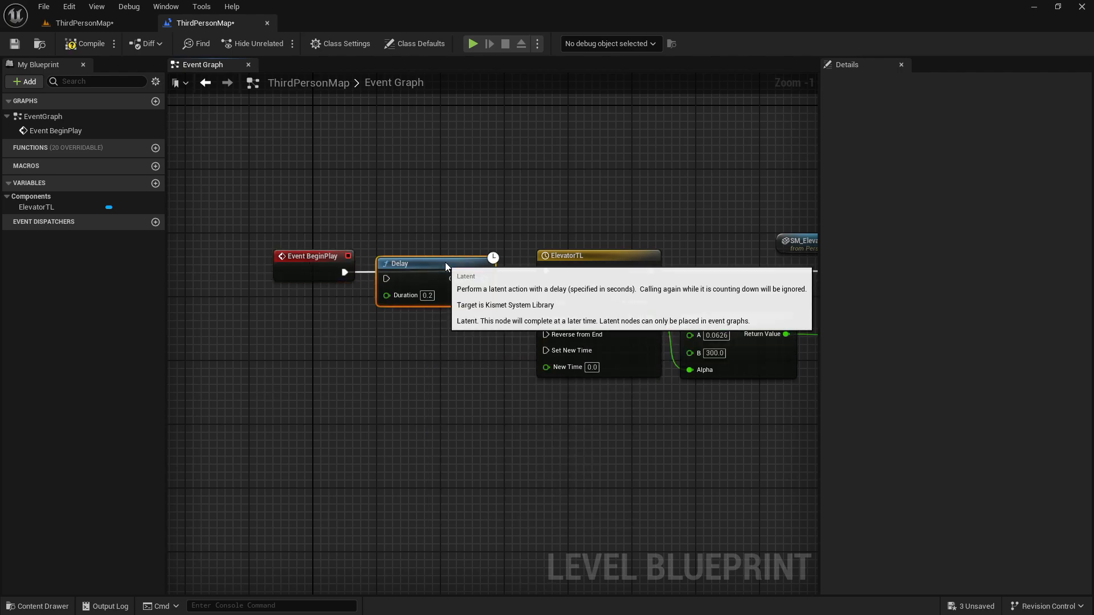
- Align Event BeginPlay and the Delay node in line with ElevatorTL and set the Delay's Duration to 1.0
left_click_drag(346, 272, 457, 254)
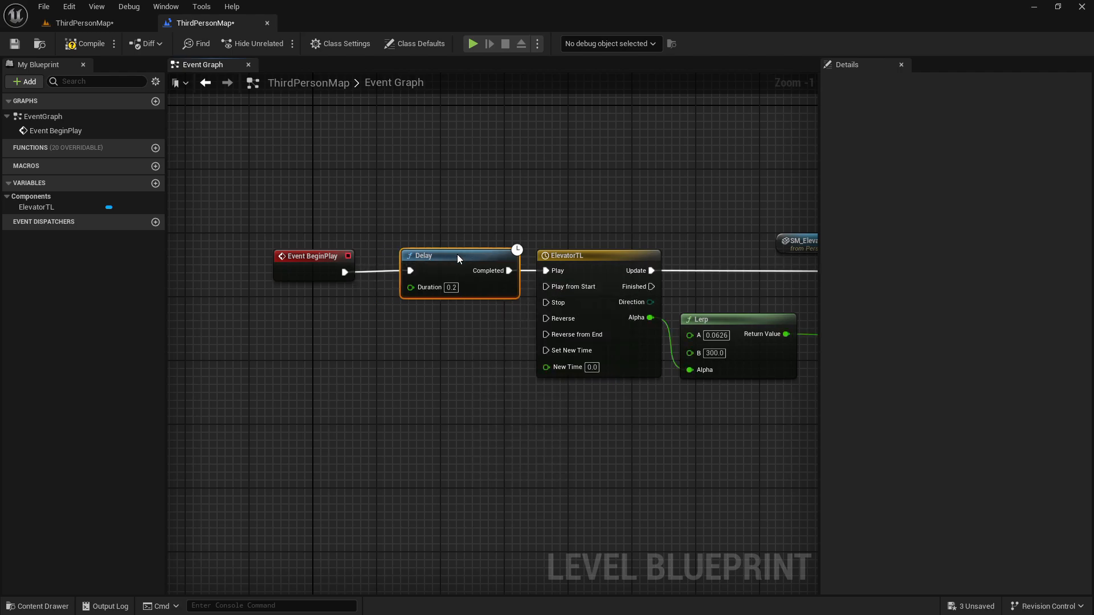
left_click(332, 252)
mouse_move(332, 252)
left_mouse_down()
mouse_move(347, 243)
mouse_move(347, 265)
left_mouse_up()
left_click(393, 284)
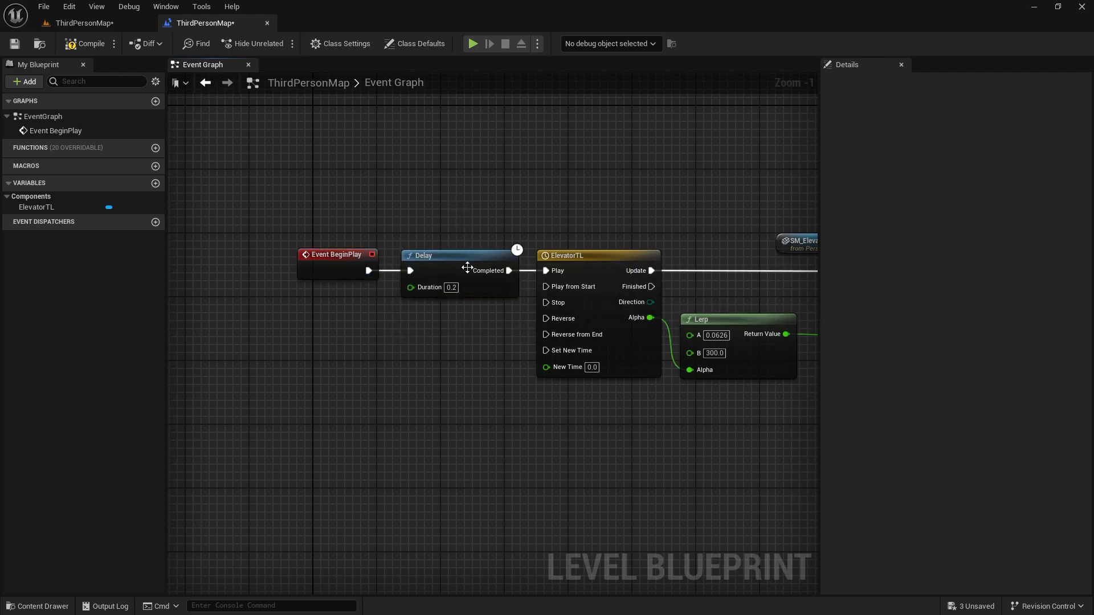
left_click(451, 287)
type("1")
left_click(446, 364)
- Review the node chain from Delay through Lerp to Set Actor Location and save the Level Blueprint
right_click_drag(488, 240, 235, 210)
scroll(301, 212, "down", 2)
left_click_drag(305, 171, 609, 364)
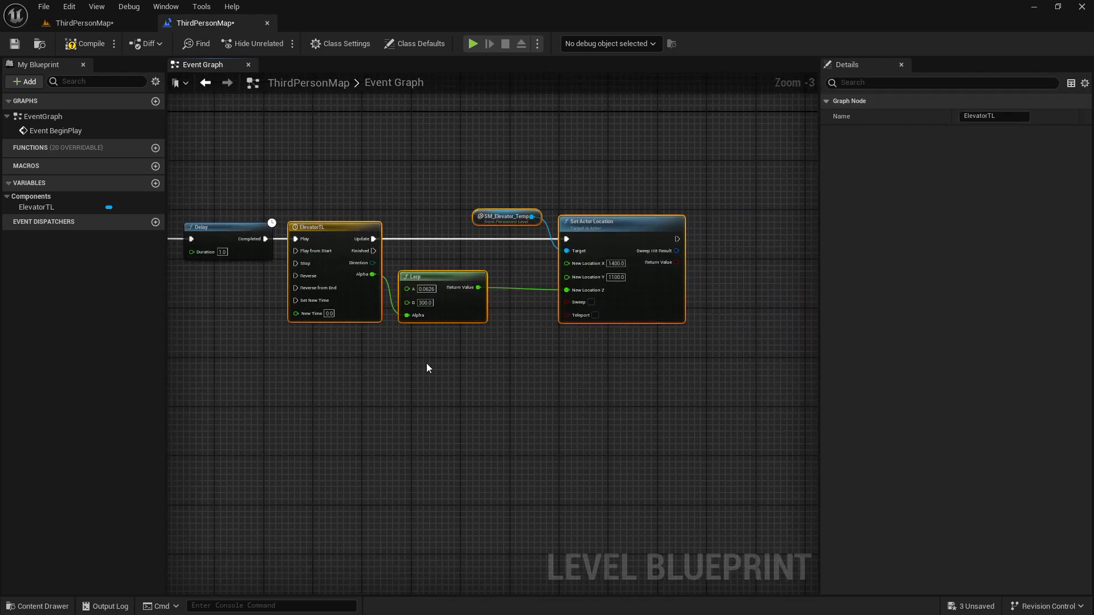
scroll(454, 285, "up", 3)
left_click(454, 291)
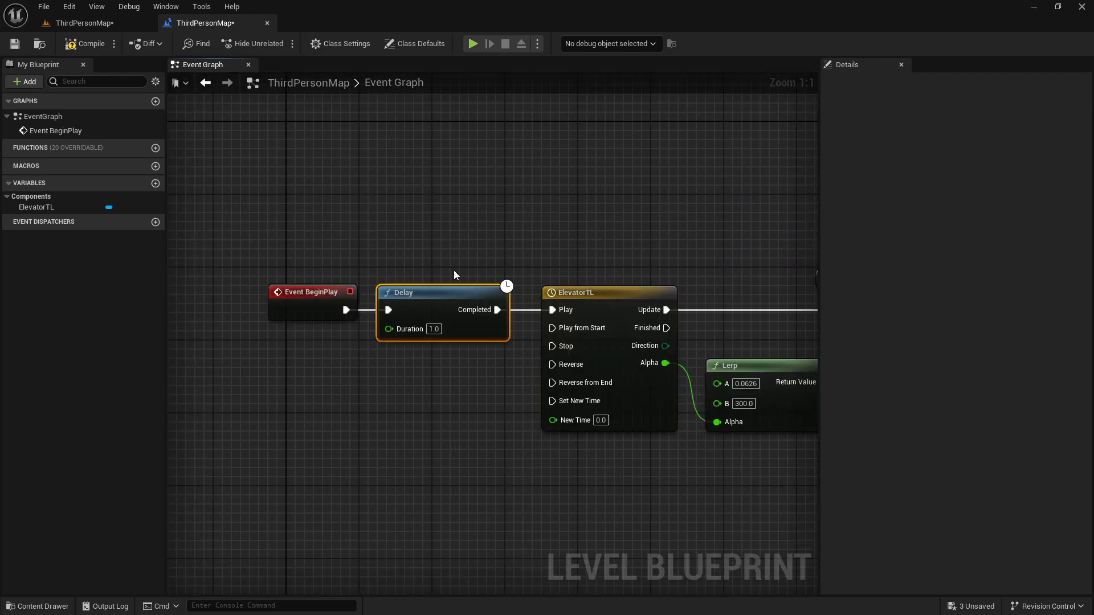
left_click(15, 43)
- Play the level to check the delayed elevator rise, run the character around near it, and stop the session
left_click(109, 23)
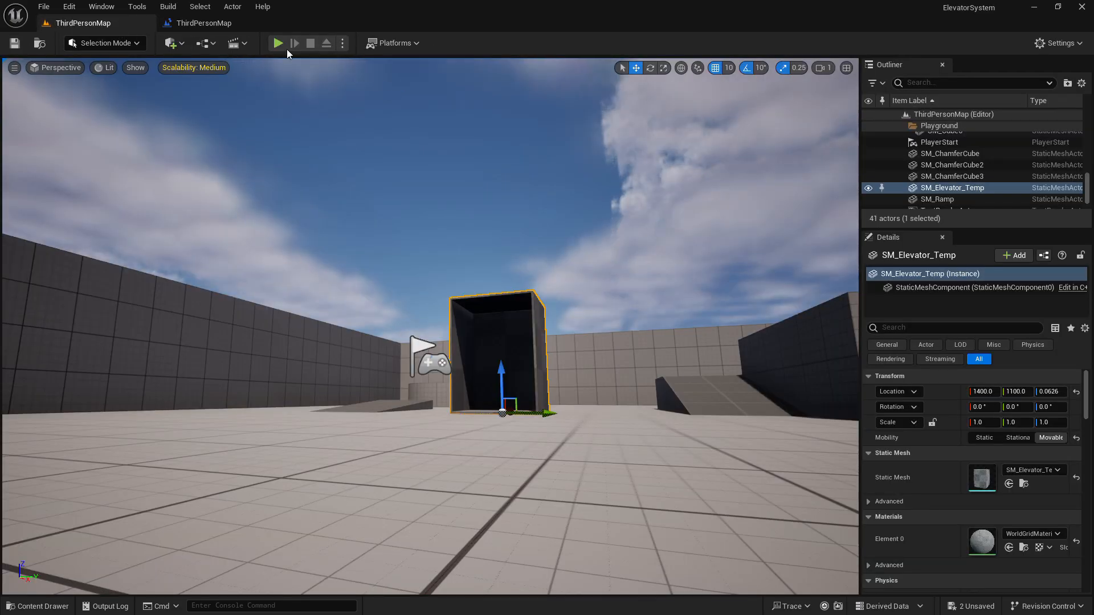
key("alt+p")
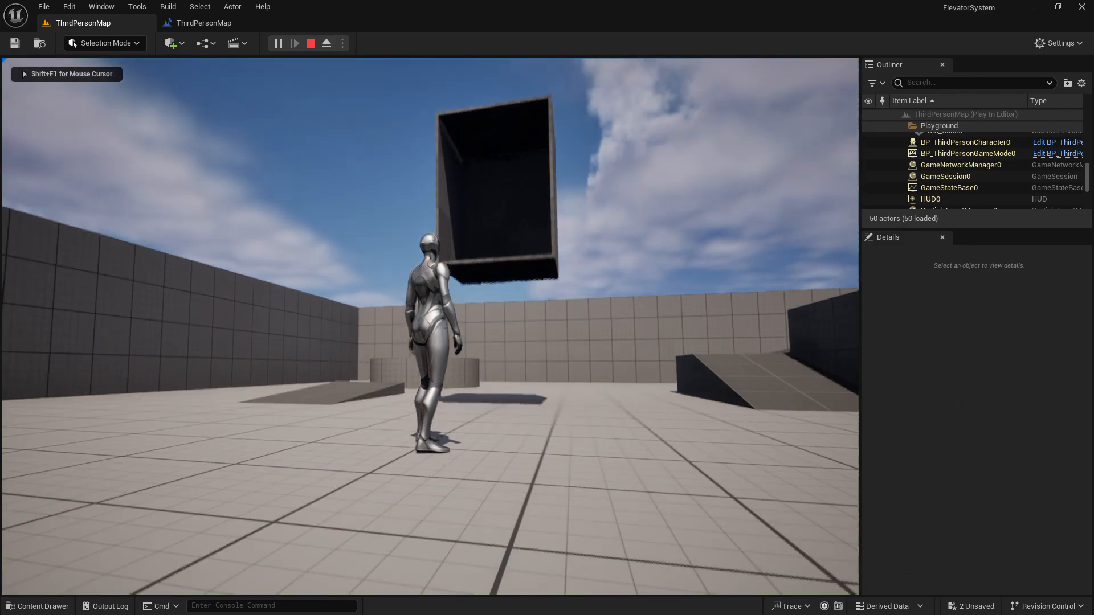
key("s")
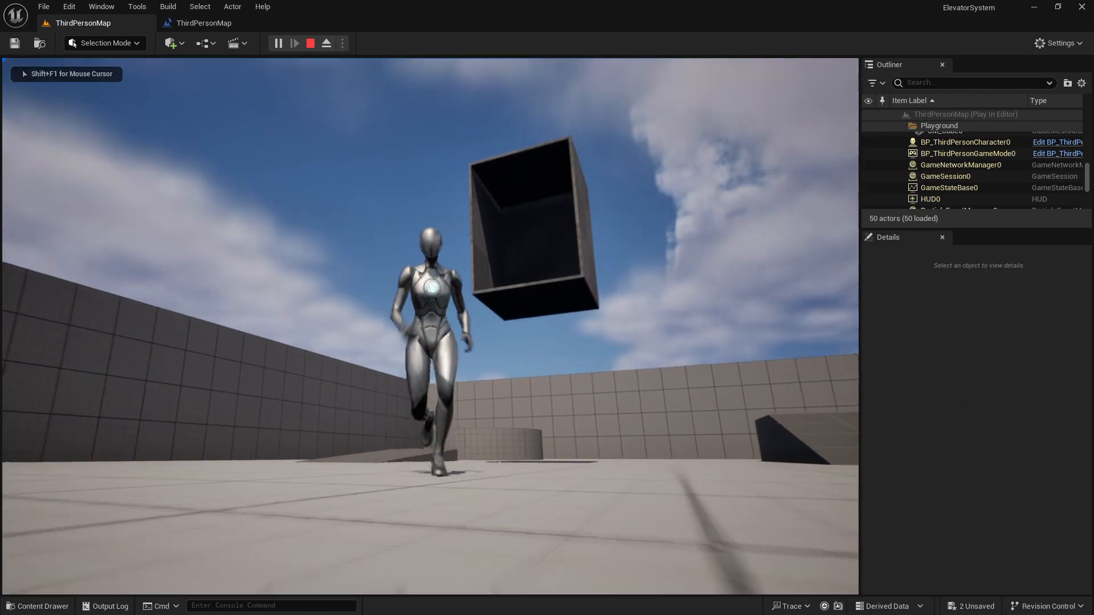
key("w")
key("s")
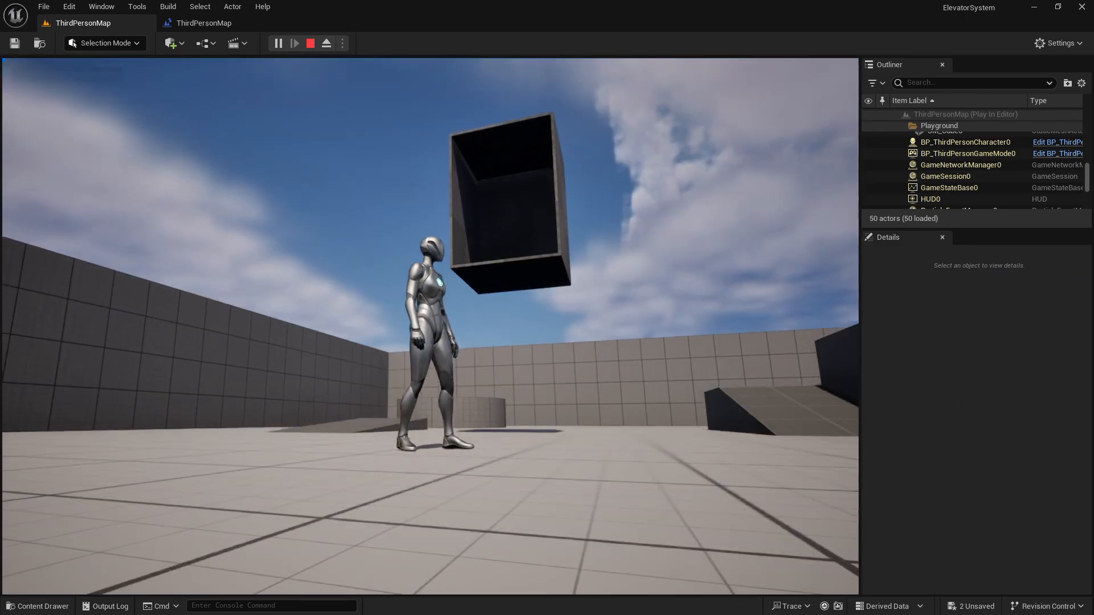
key("s")
key("d")
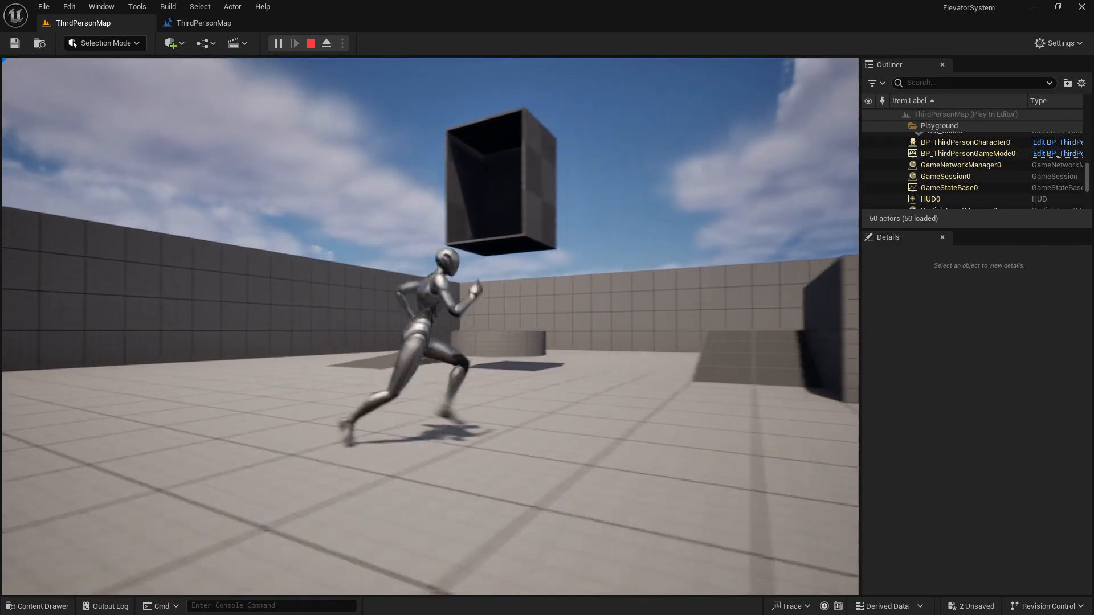
key("w")
key("a")
key("s")
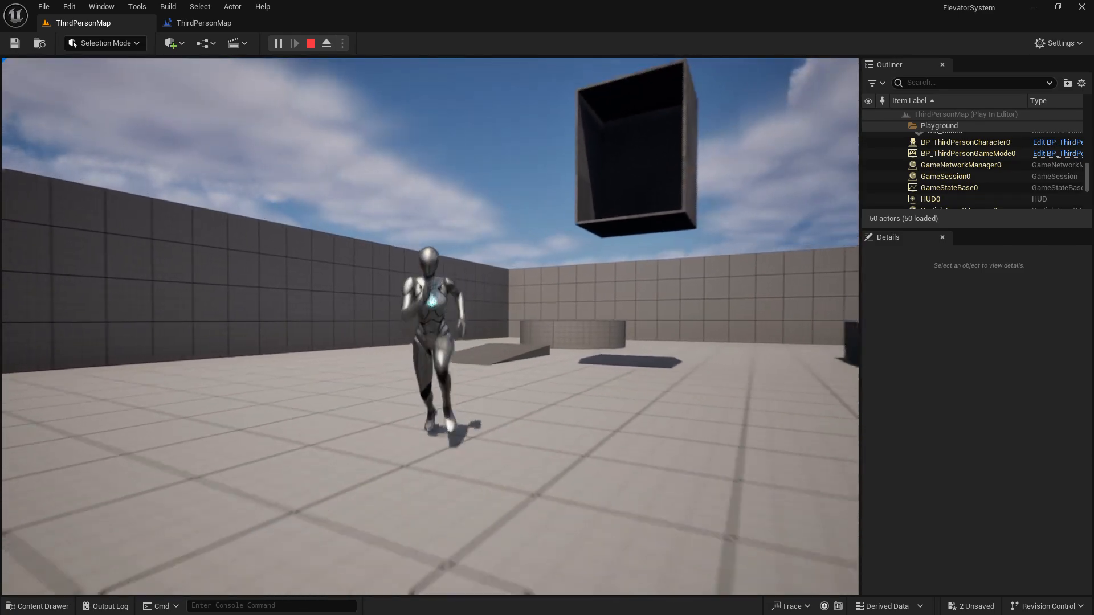
key("d")
key("w")
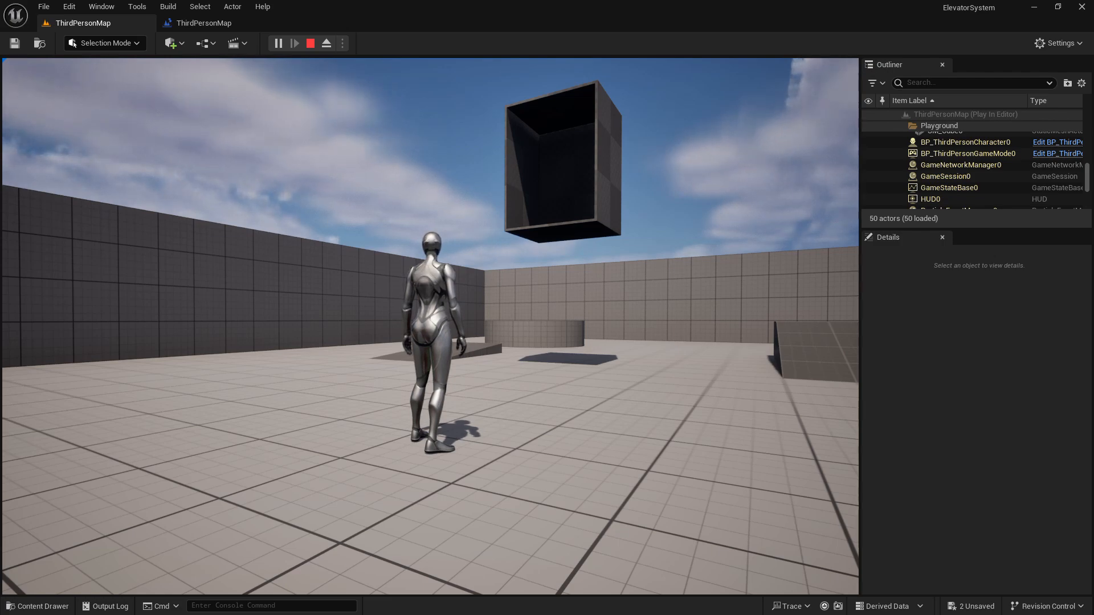
key("Escape")
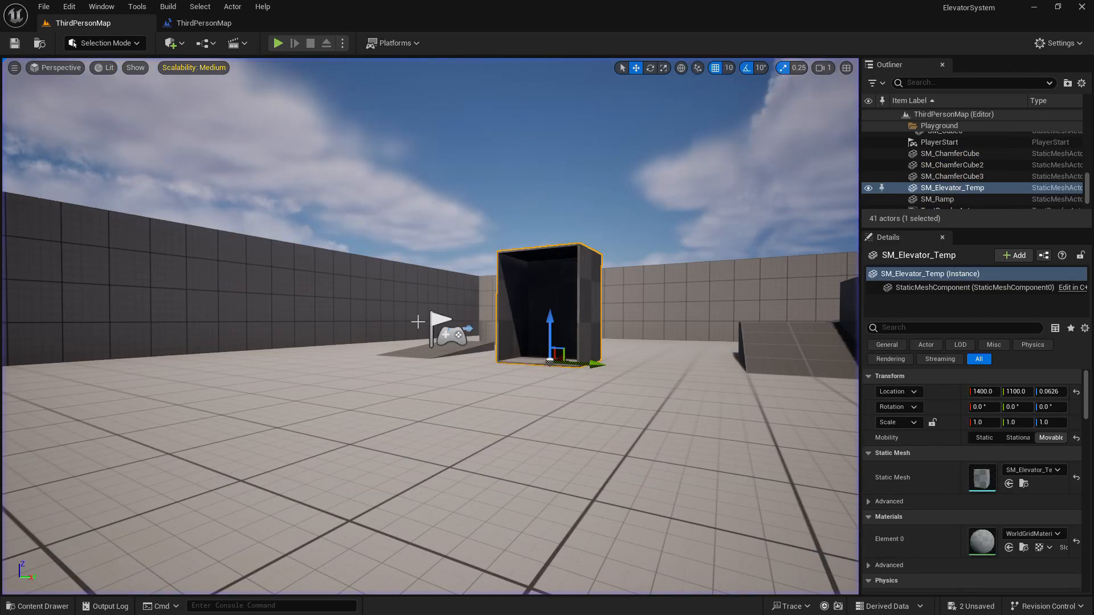
- Delete the Event BeginPlay and Delay nodes from the Level Blueprint, keeping the chain that starts at ElevatorTL
left_click(200, 23)
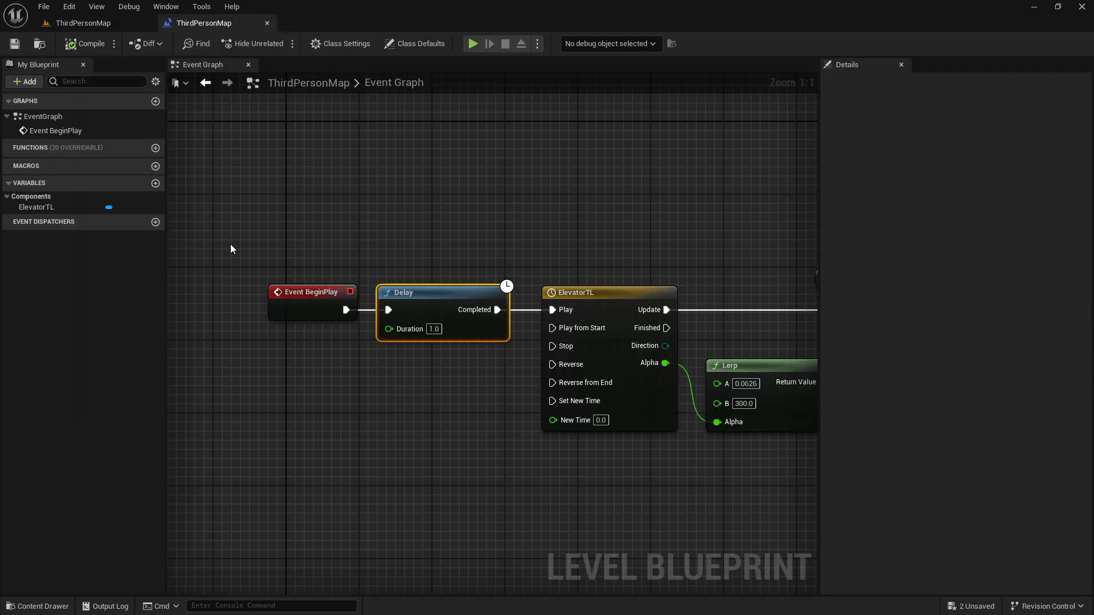
left_click_drag(230, 244, 516, 371)
key("Delete")
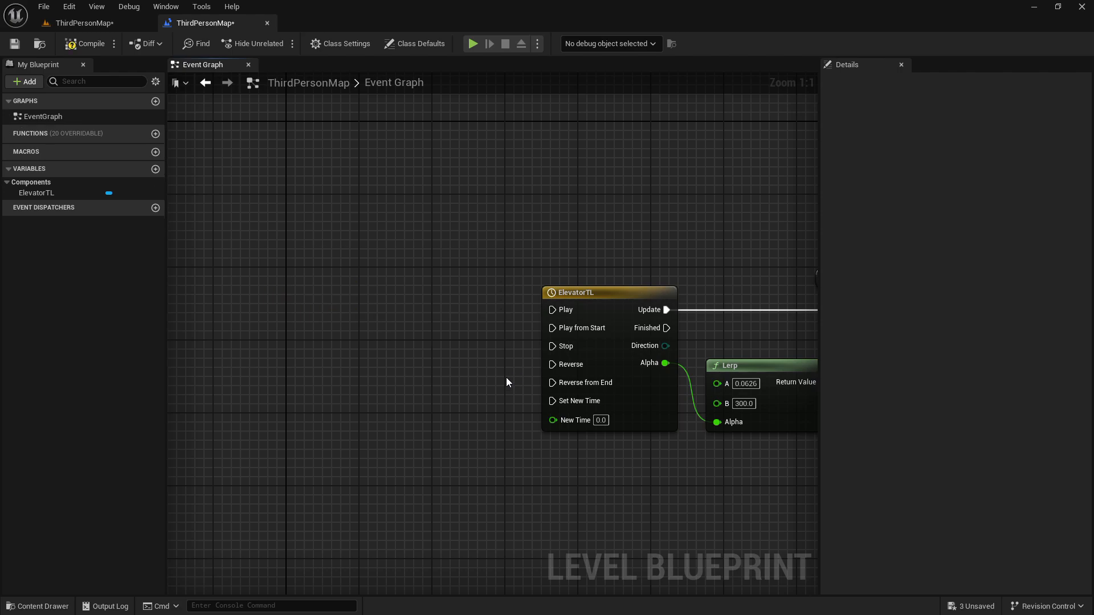
right_click_drag(506, 377, 306, 367)
scroll(286, 374, "down", 2)
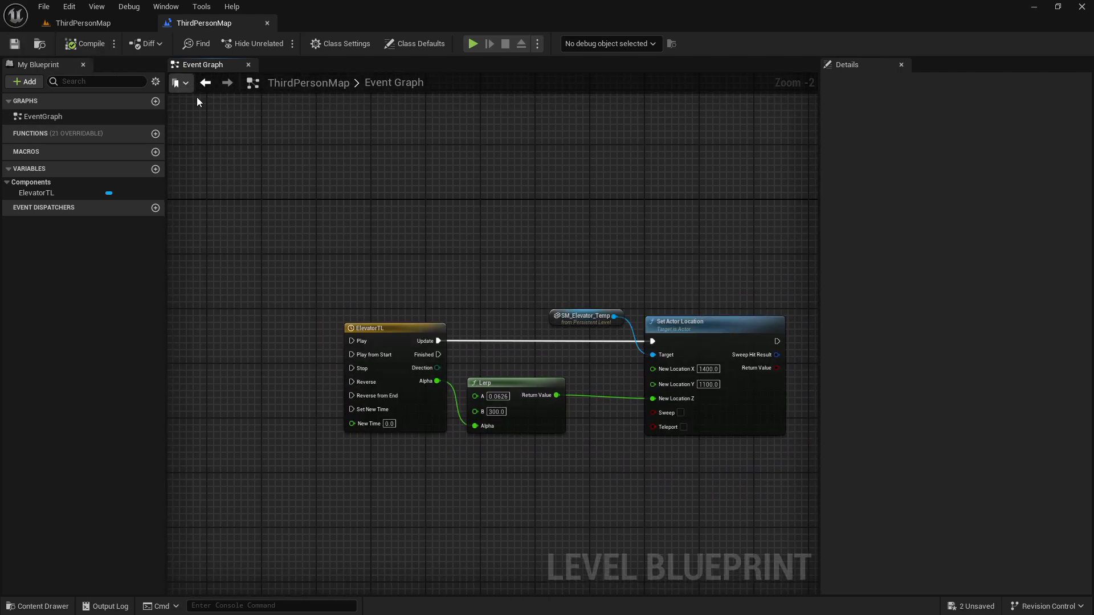
- In the level viewport, find the Trigger Box actor and place it at the opening of SM_Elevator_Temp
left_click(100, 24)
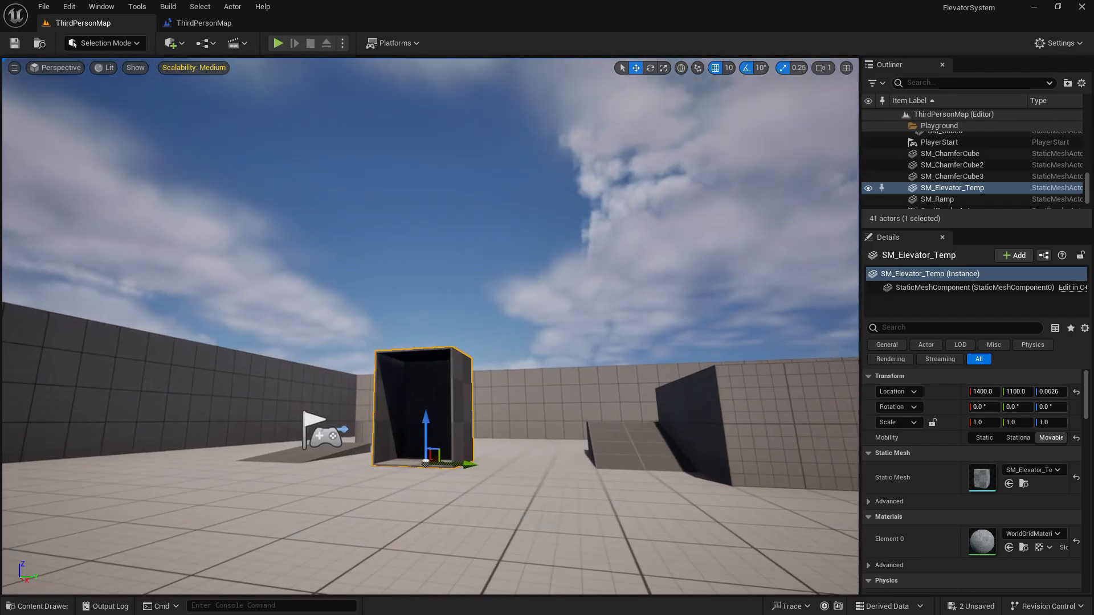
key("w")
right_click_drag(431, 326, 455, 491)
key("s")
key("w")
key("s")
key("w")
key("w")
key("s")
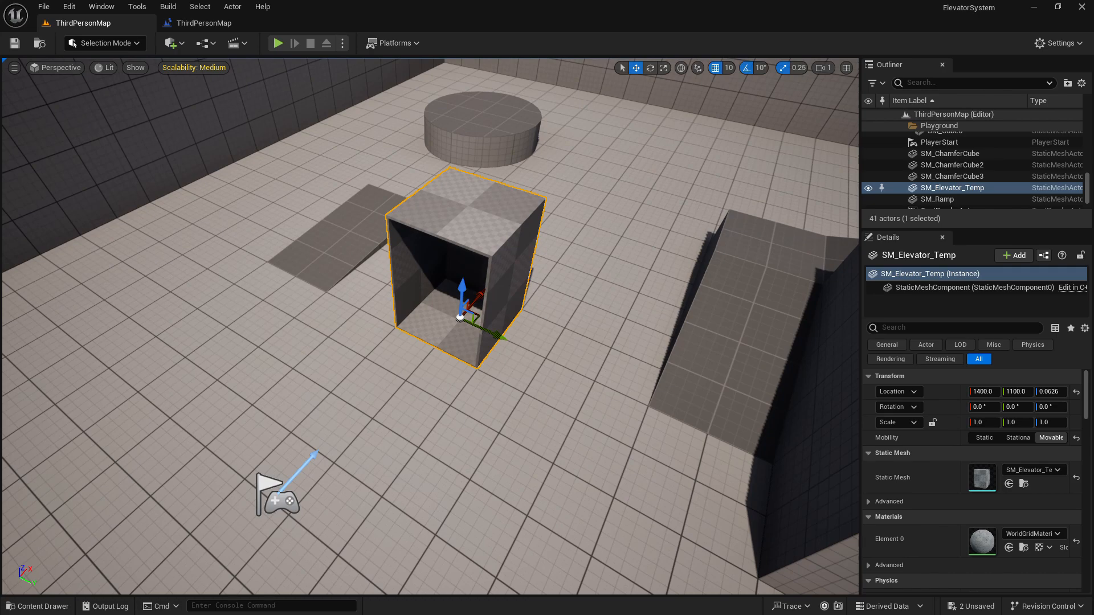
left_click(181, 48)
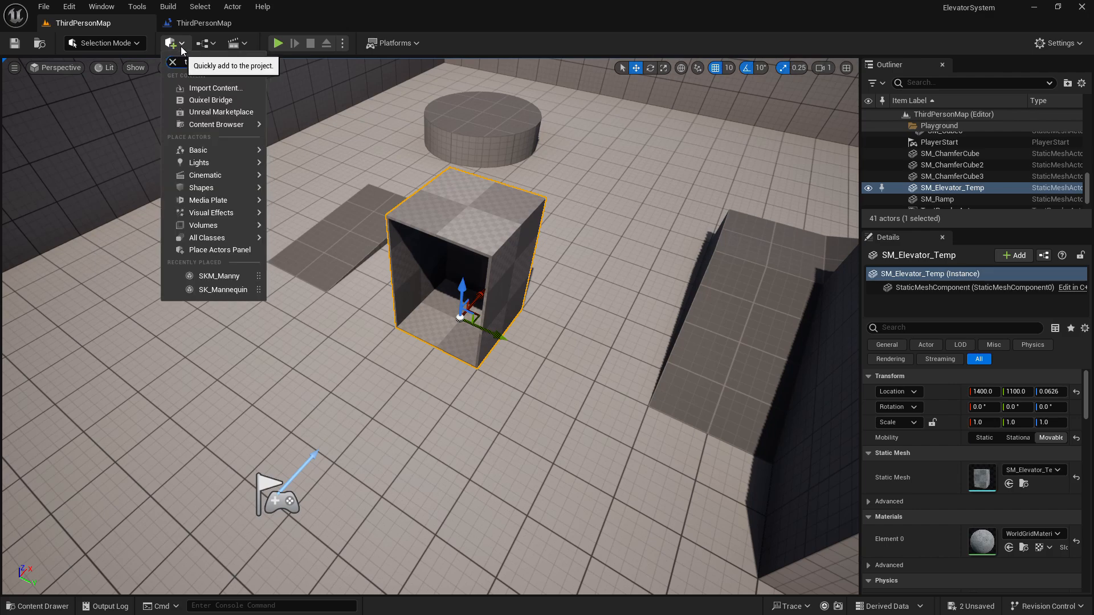
type("trigger")
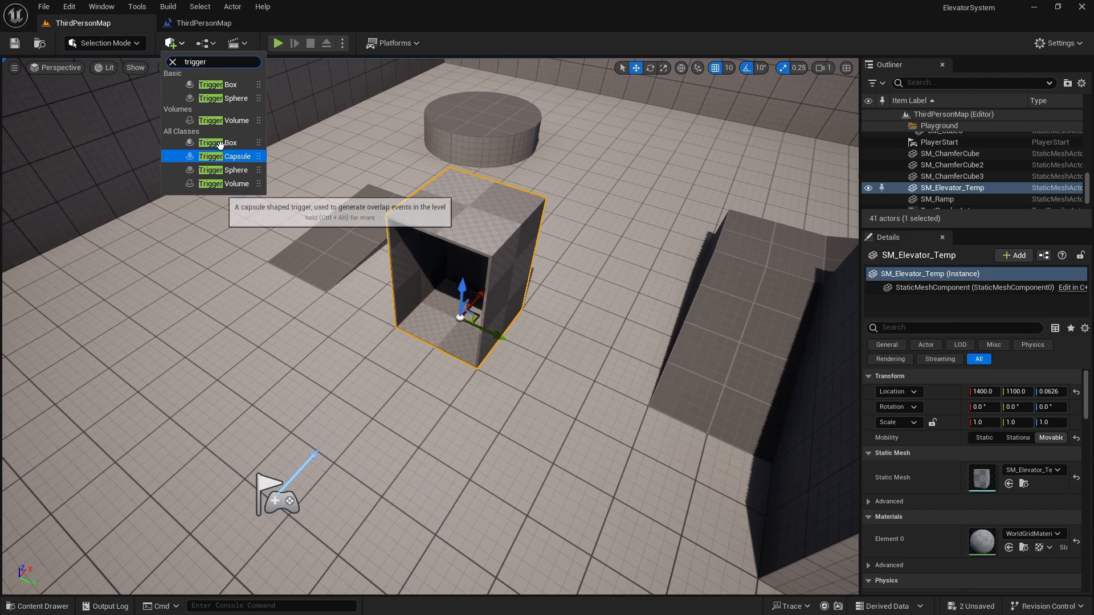
left_click(206, 82)
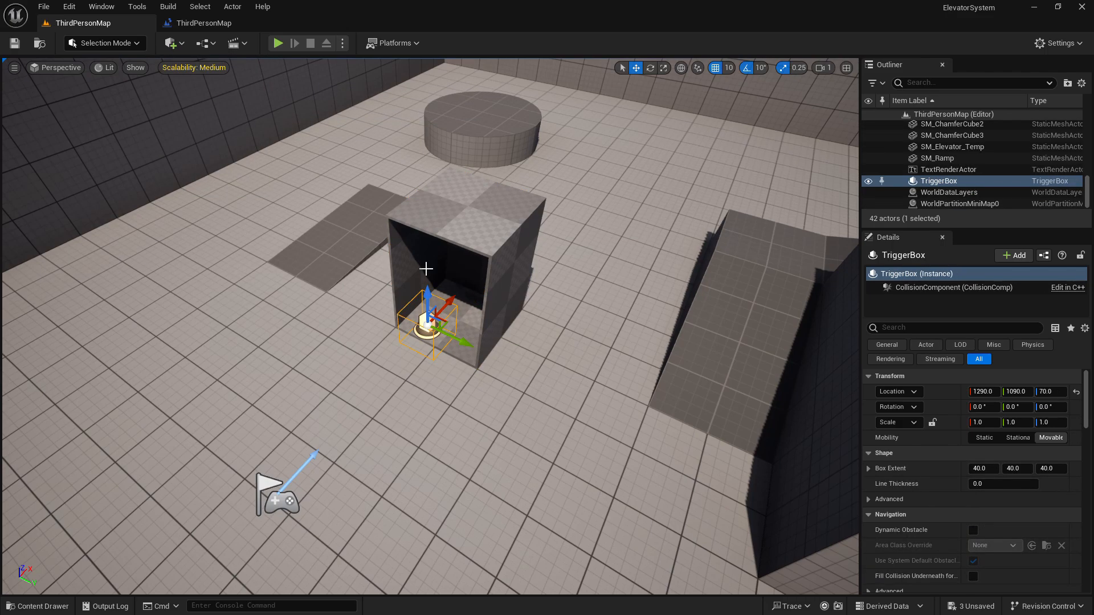
- Set the TriggerBox's Box Extent to 200 in X and 200 in Y and check its size around the elevator
key("f")
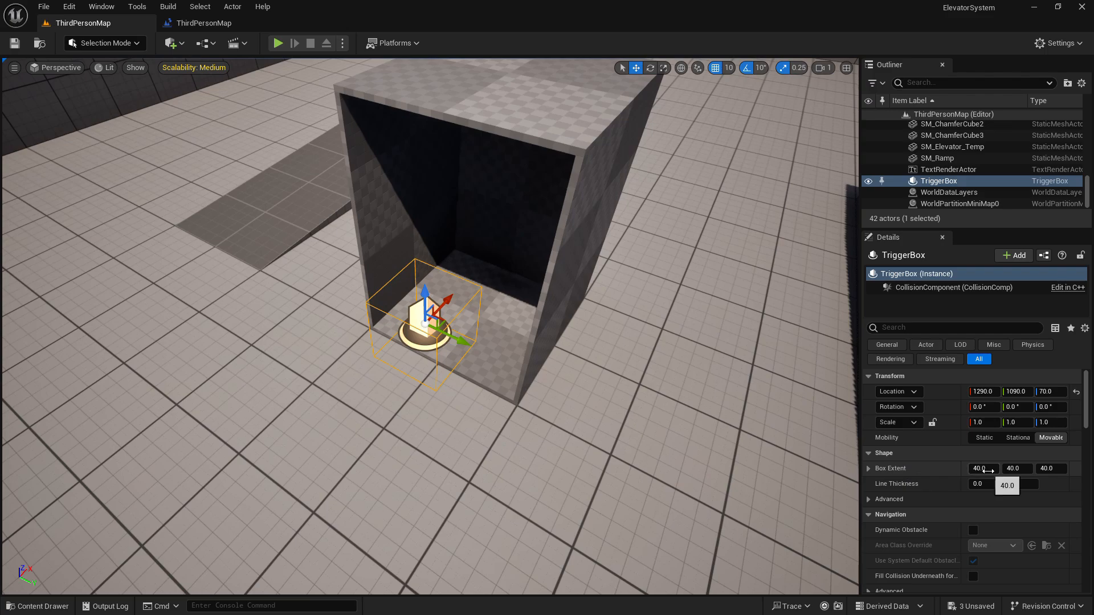
mouse_move(999, 468)
left_mouse_down()
mouse_move(1034, 468)
mouse_move(992, 473)
left_mouse_up()
left_click(985, 469)
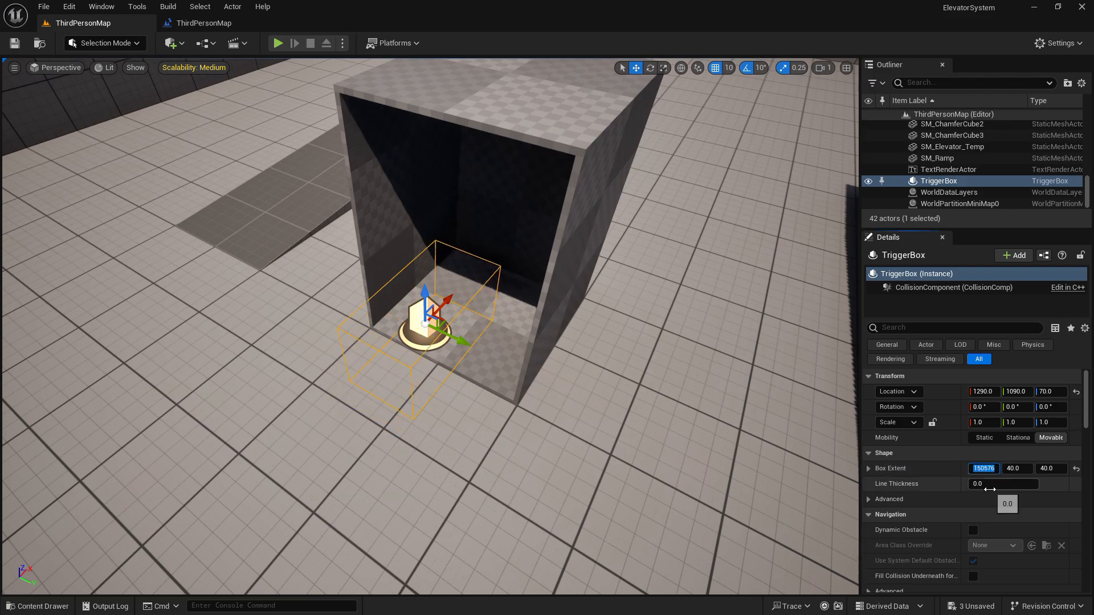
type("200")
key("Return")
key("Tab")
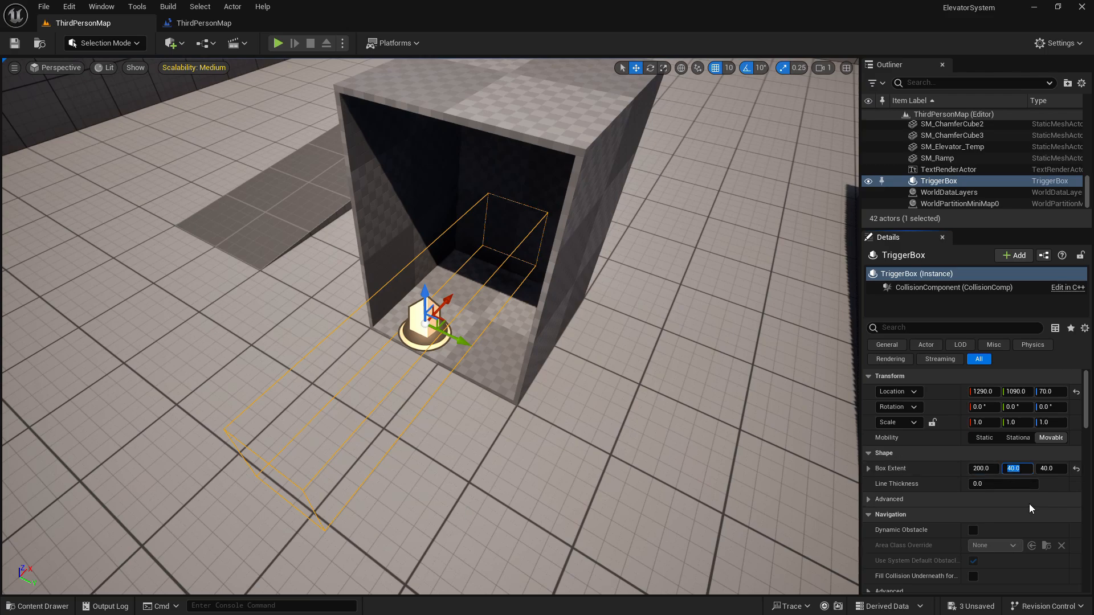
type("200")
key("Return")
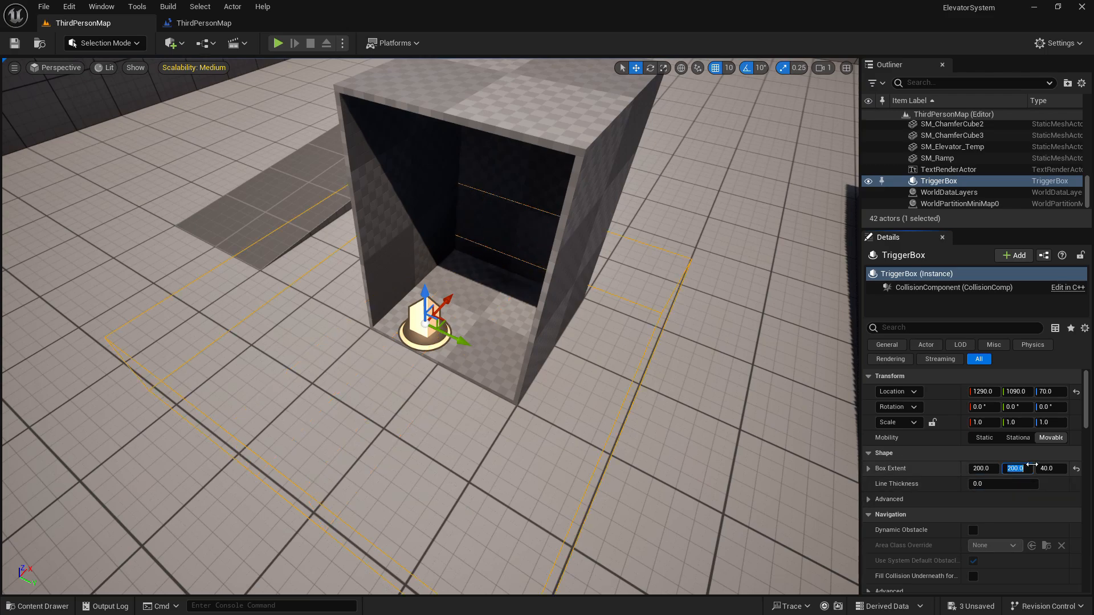
scroll(547, 393, "down", 4)
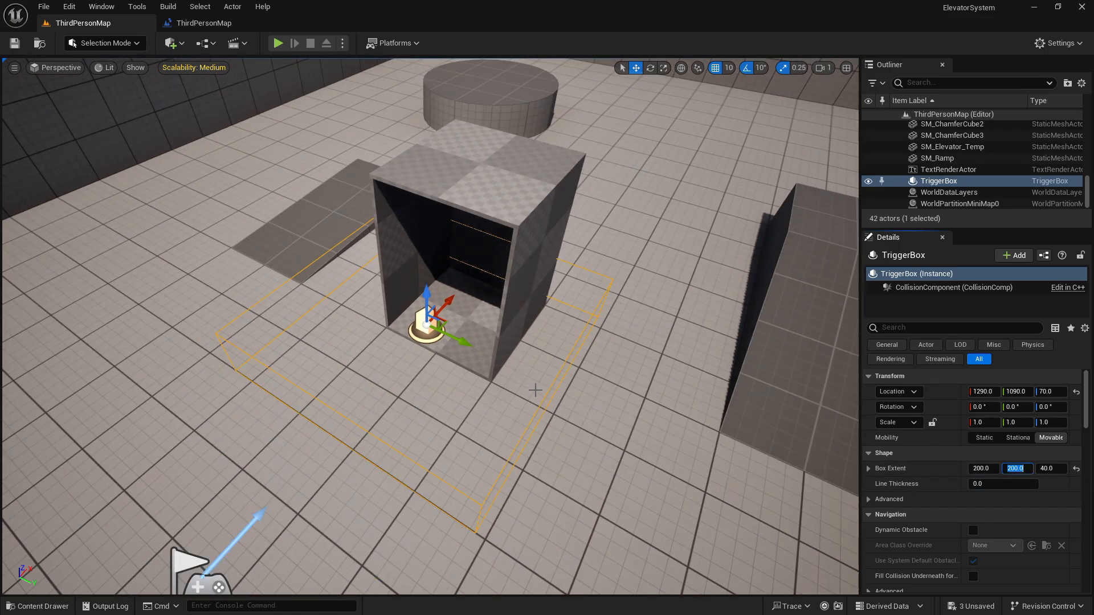
scroll(535, 390, "down", 3)
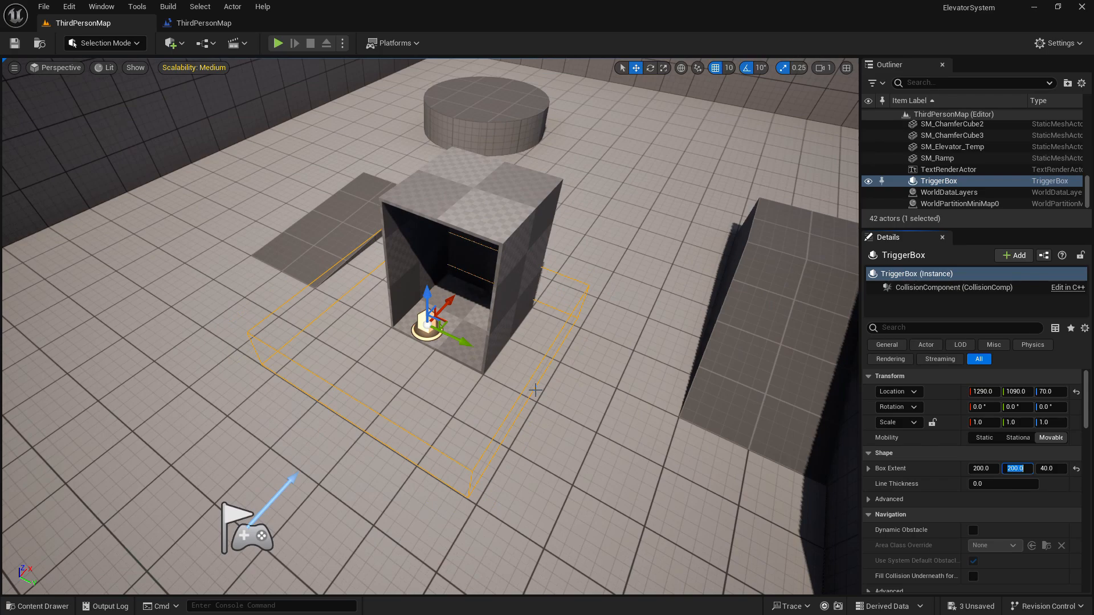
scroll(534, 391, "up", 3)
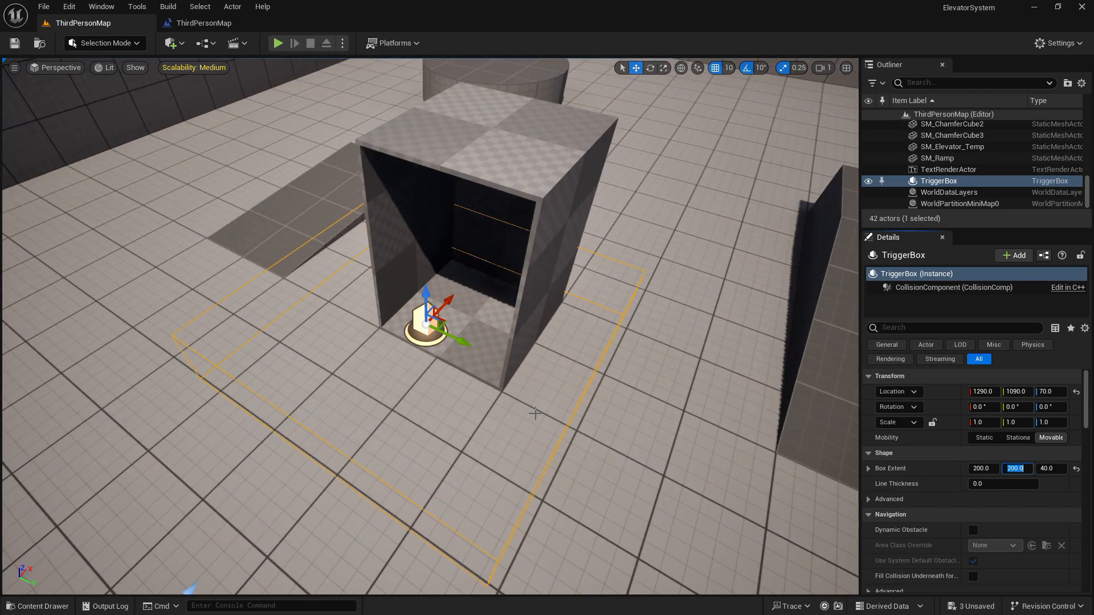
- Set the TriggerBox's Box Extent to 100 in X, 100 in Y and 125 in Z
right_click_drag(535, 413, 487, 415)
key("s")
key("w")
key("d")
key("s")
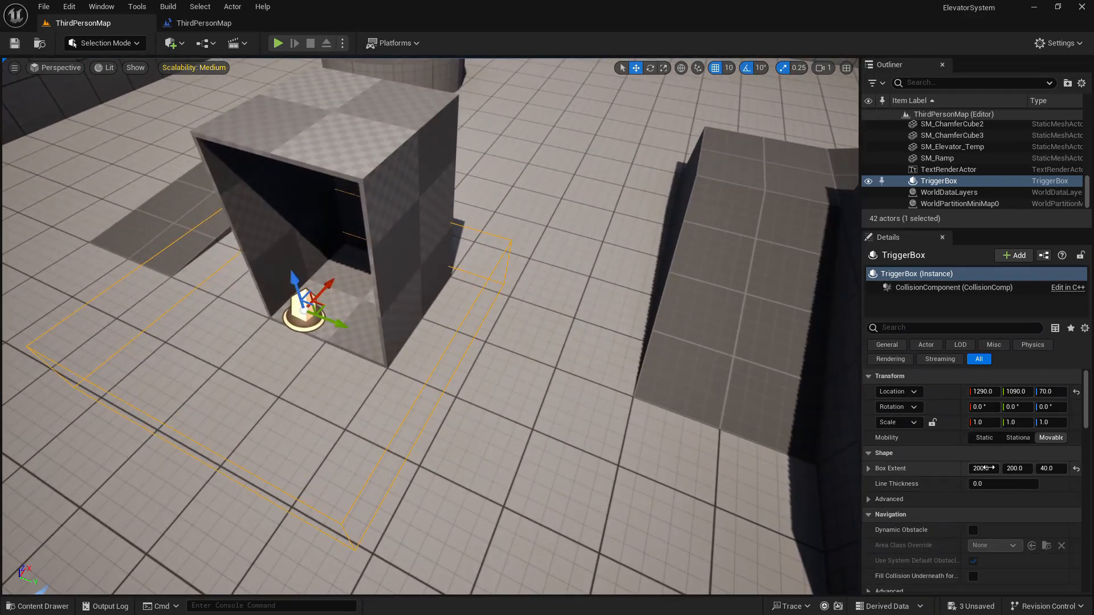
left_click(984, 468)
type("100")
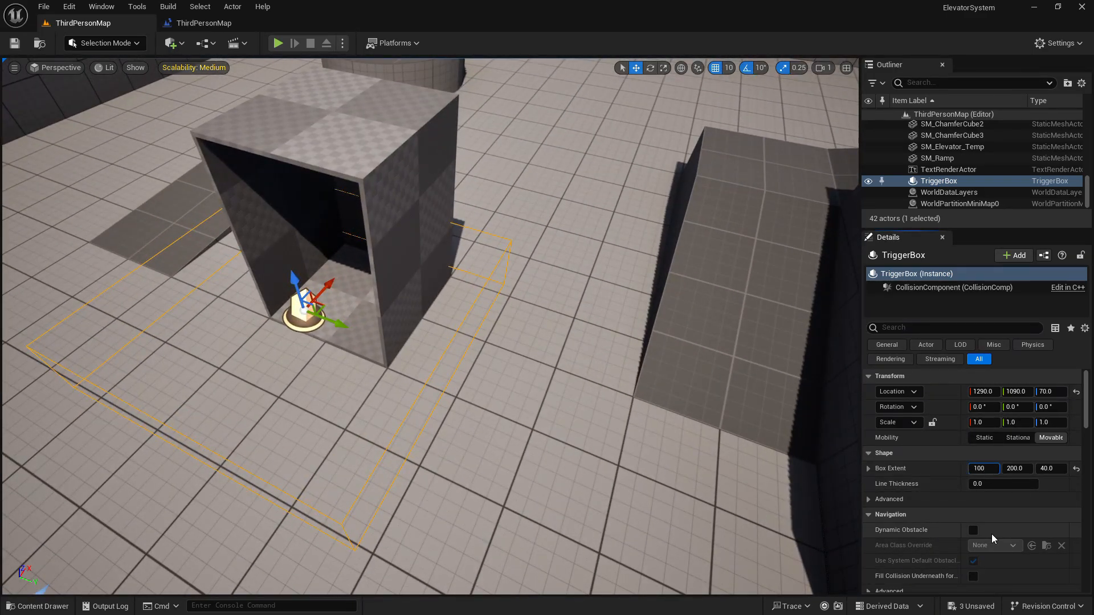
key("Return")
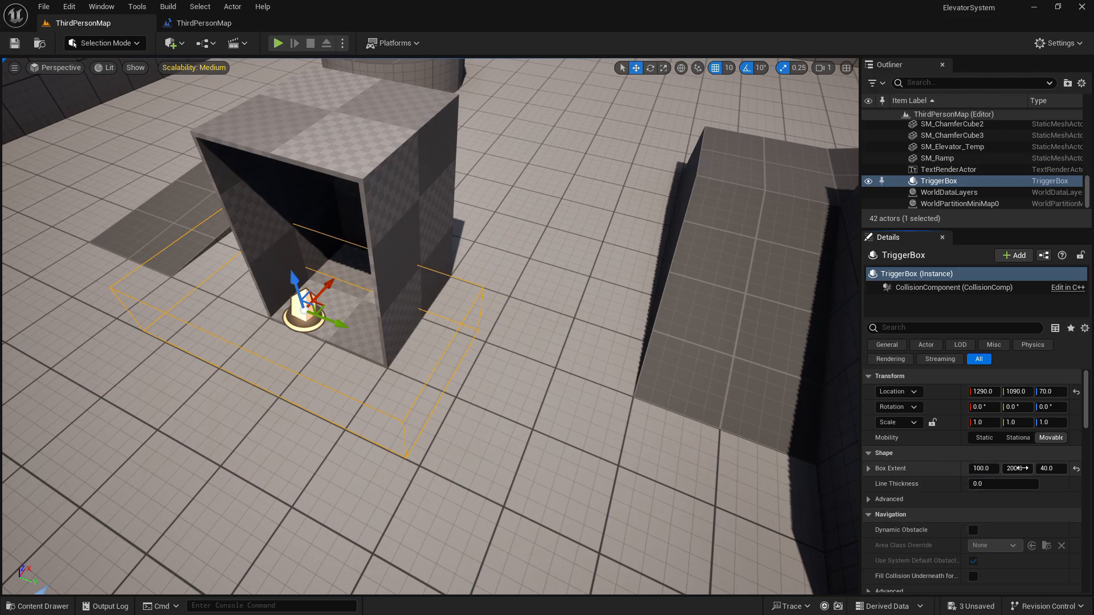
left_click(1016, 467)
type("100")
key("Return")
key("Tab")
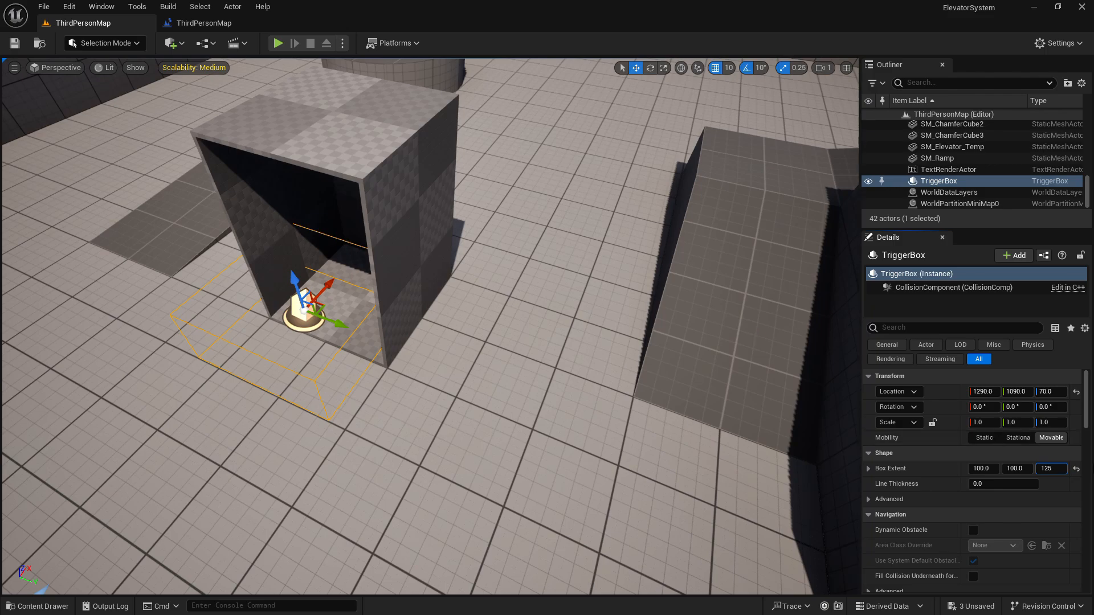
key("Return")
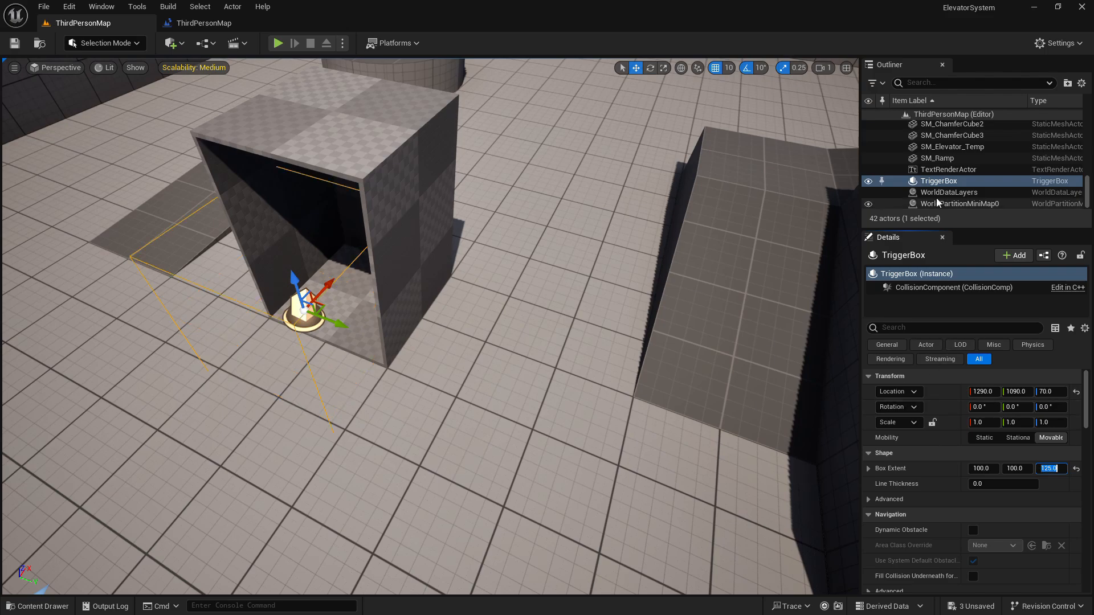
- Copy the location of SM_Elevator_Temp and paste it as the TriggerBox's location
left_click(374, 145)
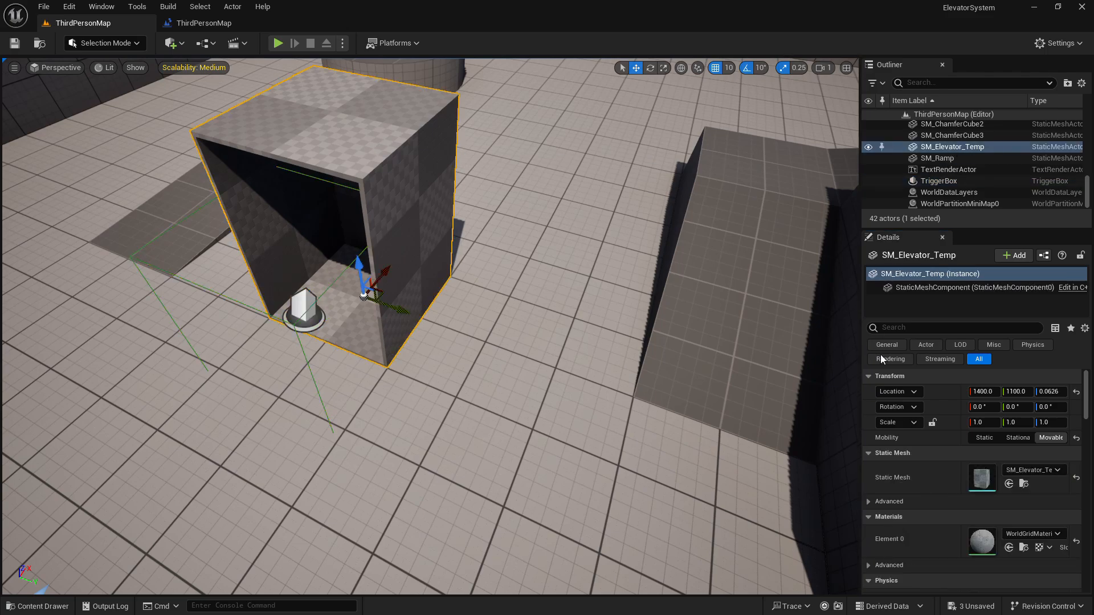
right_click(867, 392)
left_click(904, 412)
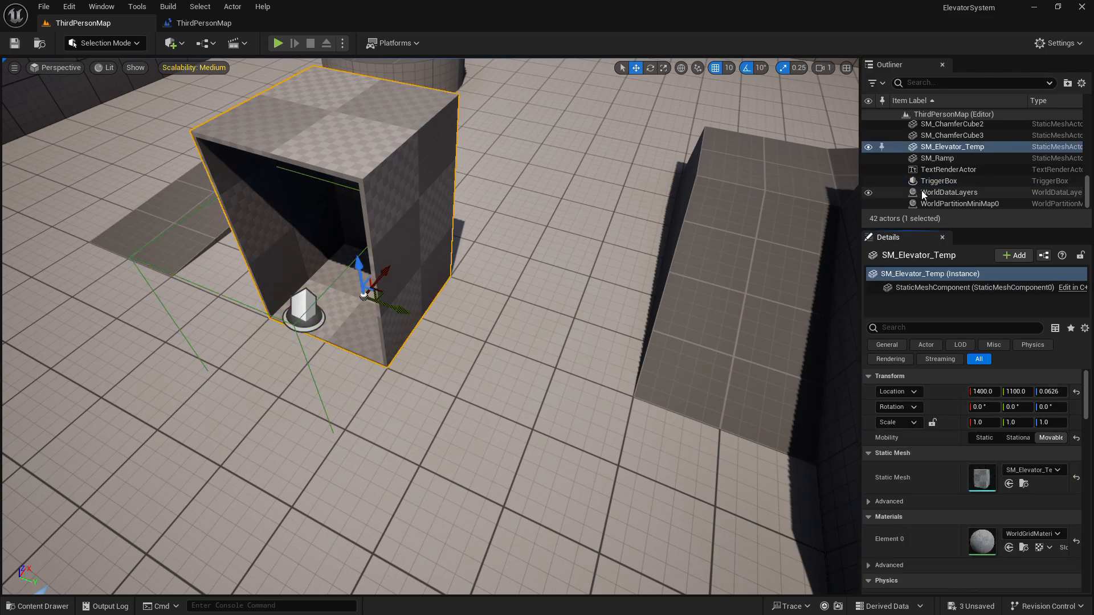
left_click(934, 182)
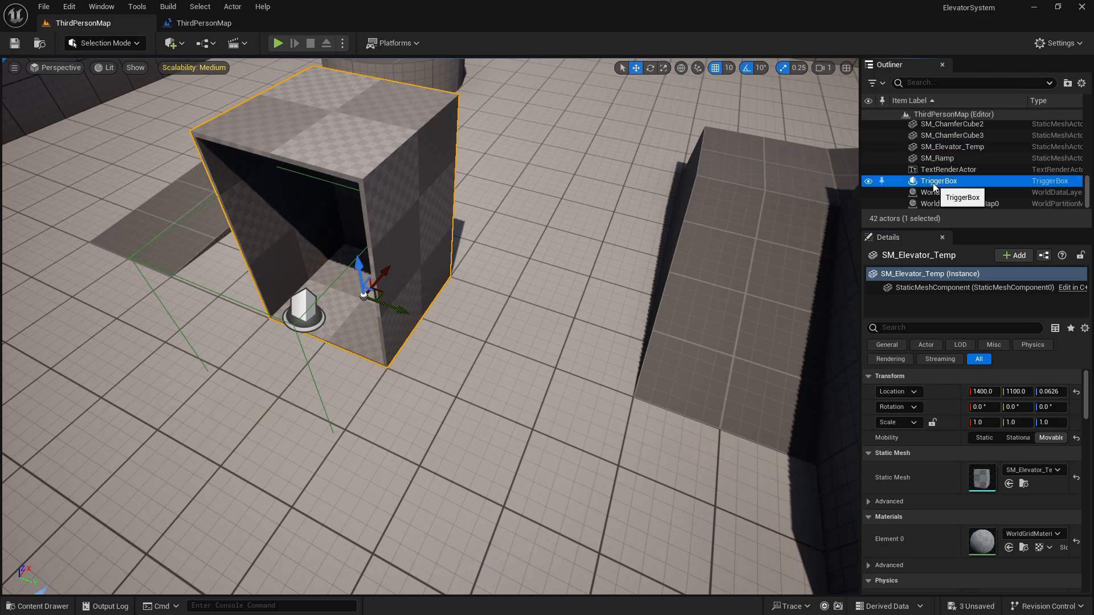
right_click(868, 392)
left_click(892, 425)
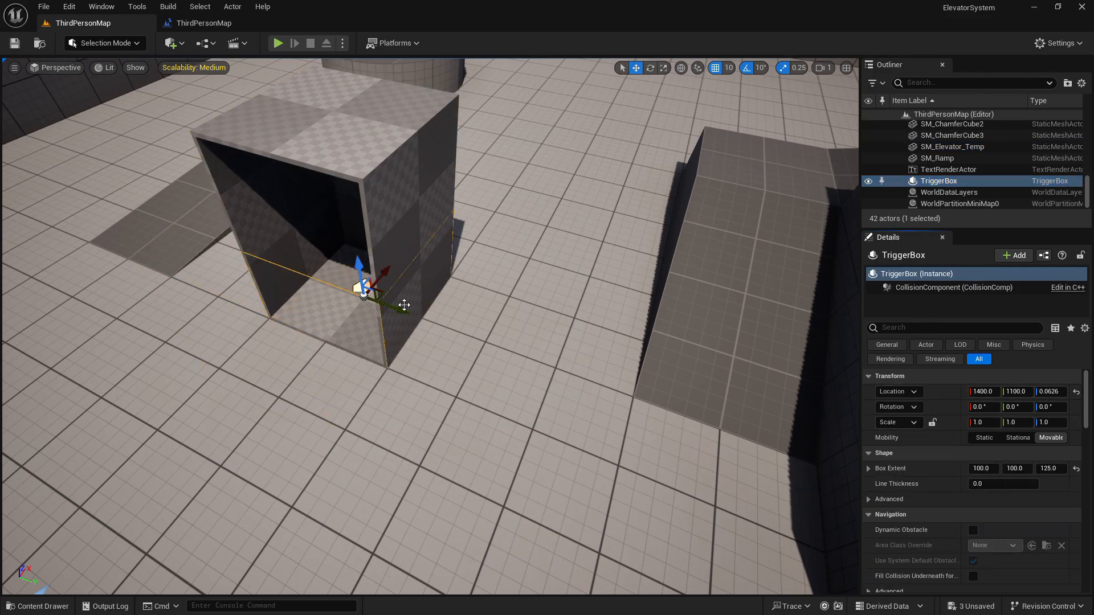
- Raise the TriggerBox to a Z location of about 140 inside the elevator and save the level
left_click_drag(359, 267, 363, 170)
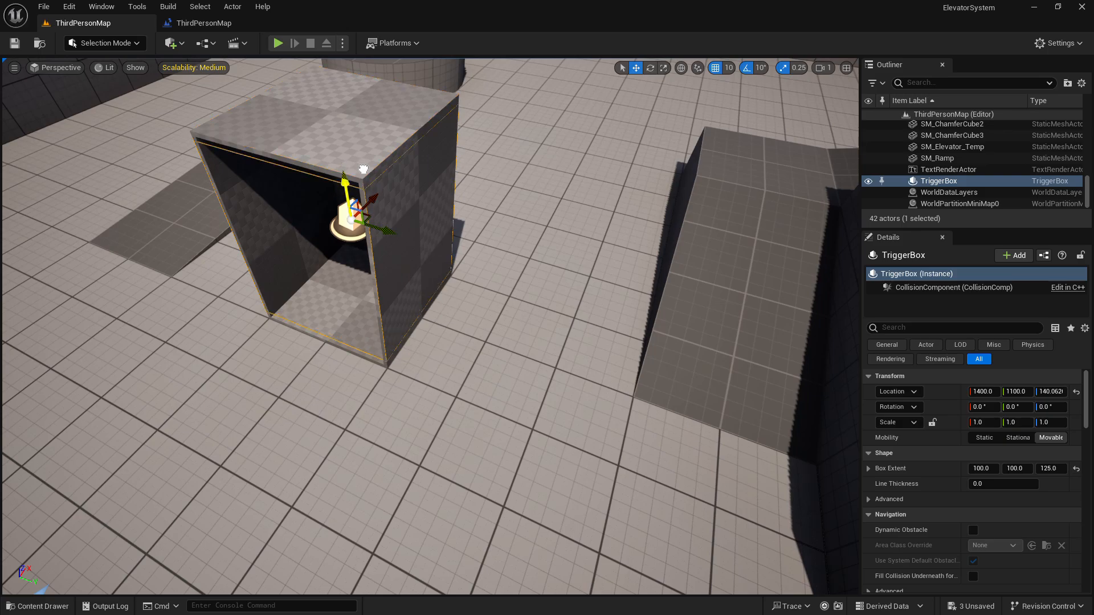
right_click_drag(363, 169, 327, 292)
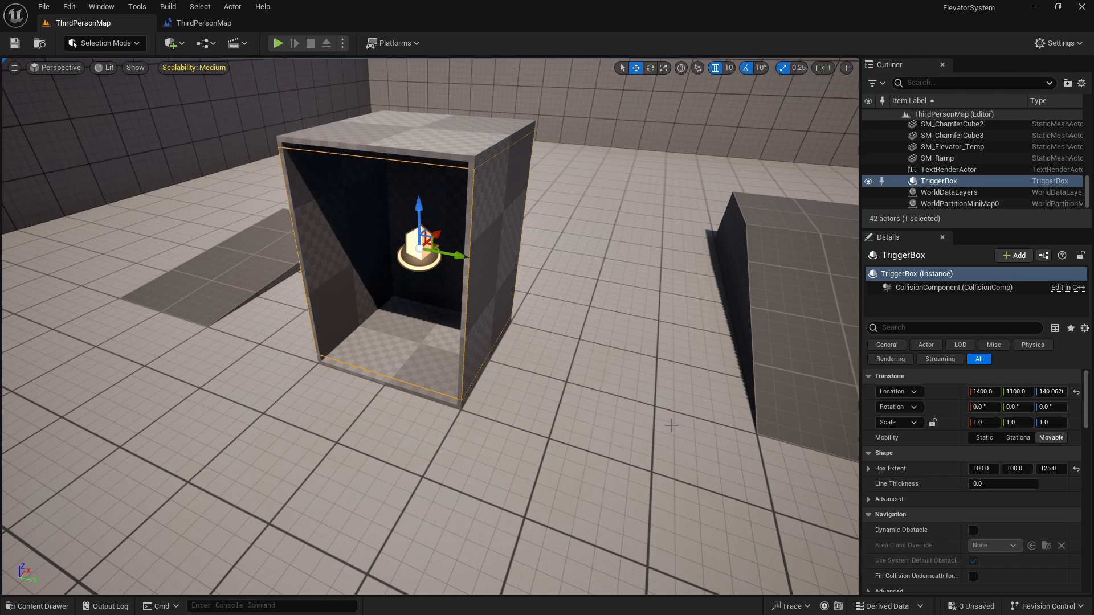
left_click(14, 43)
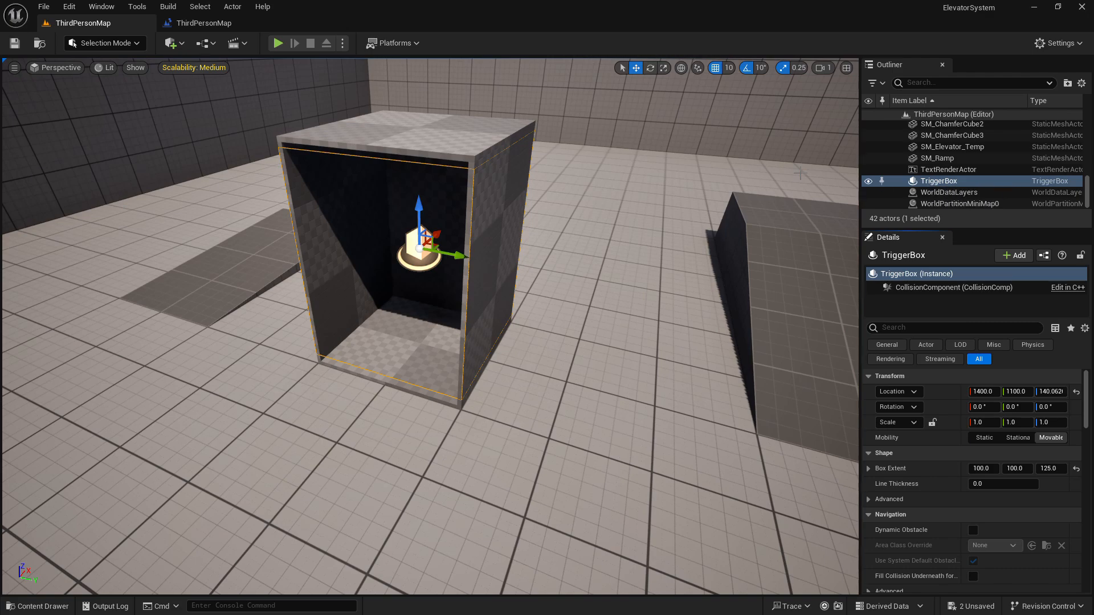
- In the Level Blueprint, add an On Actor Begin Overlap event for the TriggerBox and place it ahead of ElevatorTL
left_click(208, 23)
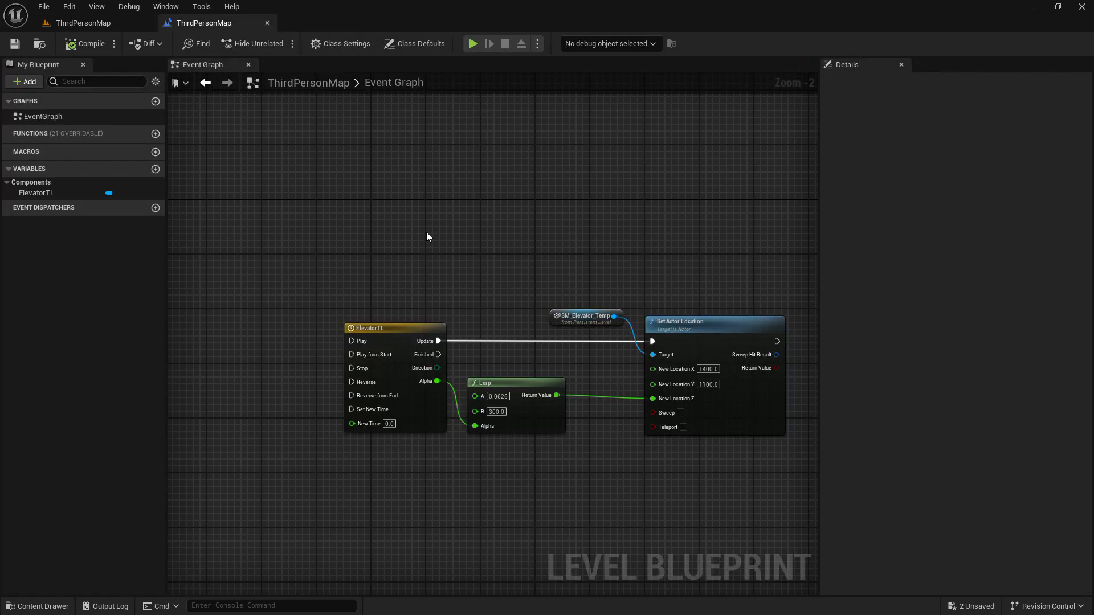
right_click_drag(427, 237, 455, 270)
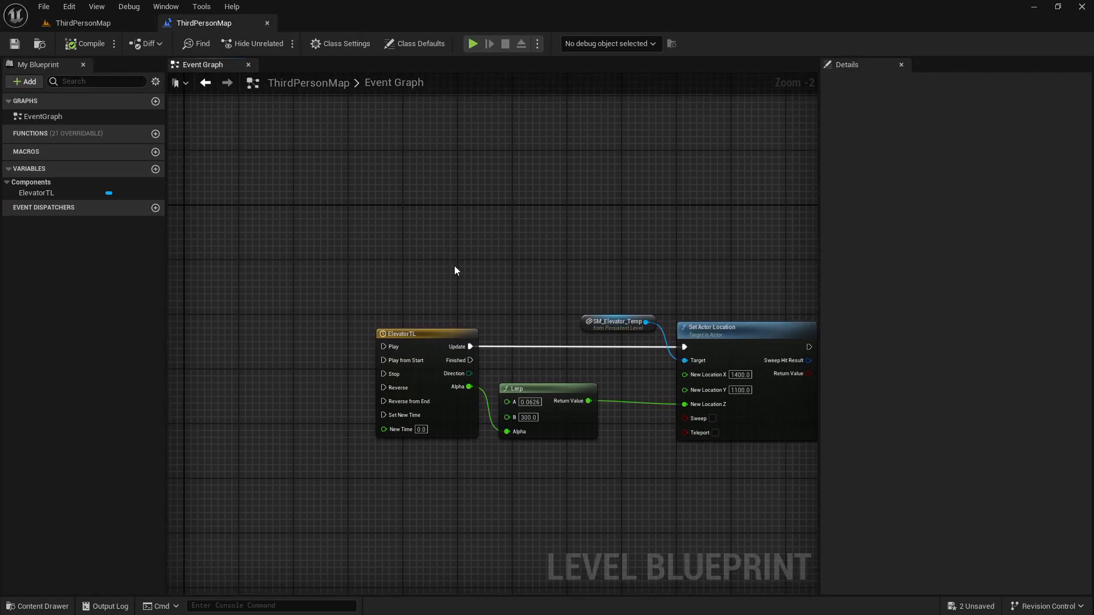
right_click(319, 251)
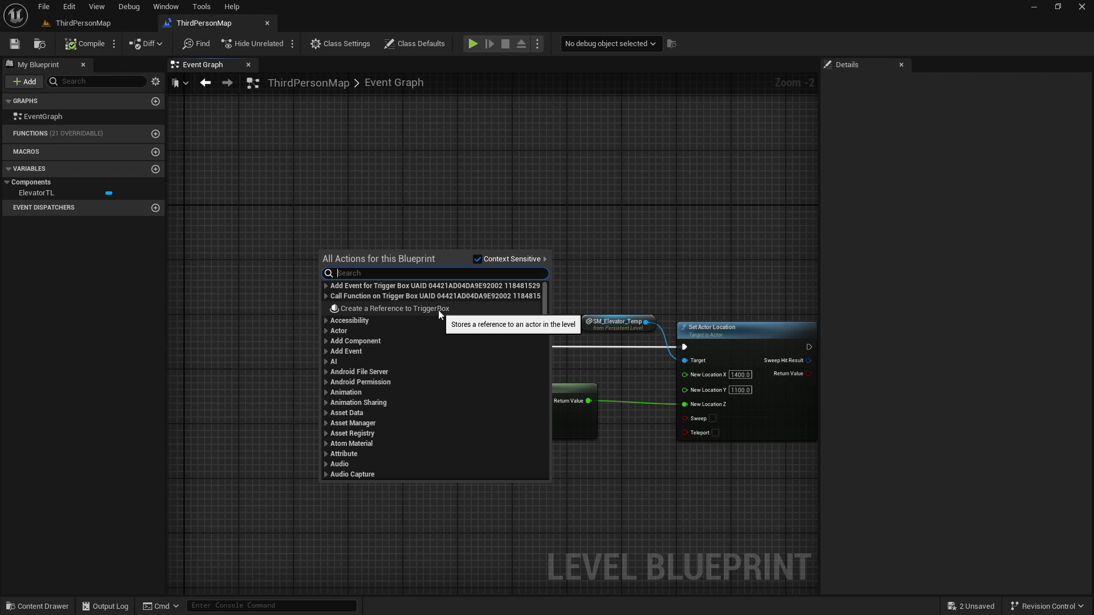
left_click(326, 285)
left_click(330, 297)
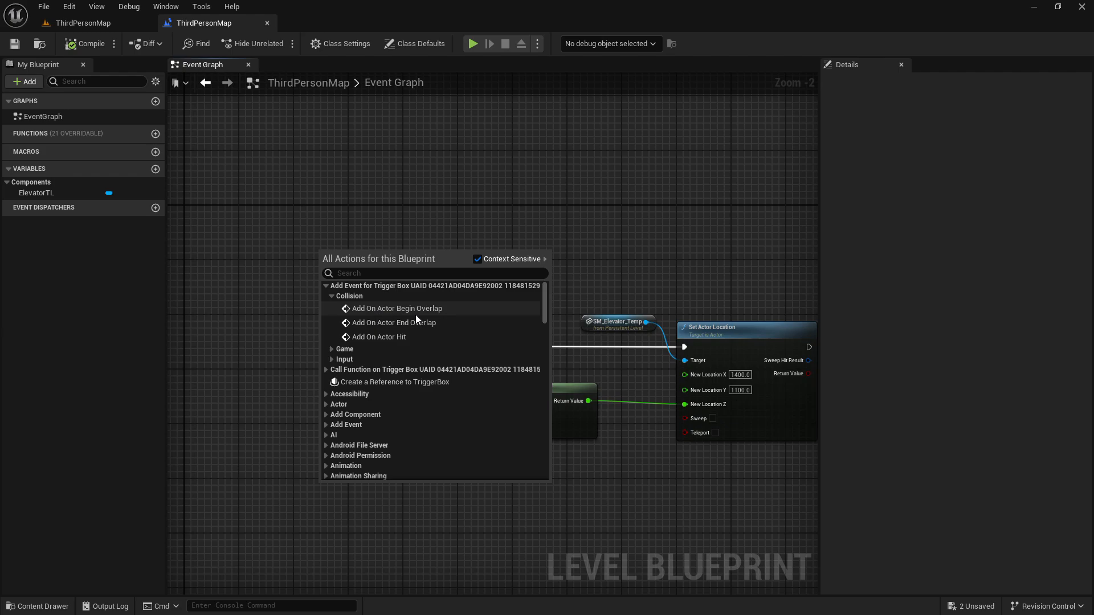
left_click(379, 310)
left_click_drag(375, 252, 247, 324)
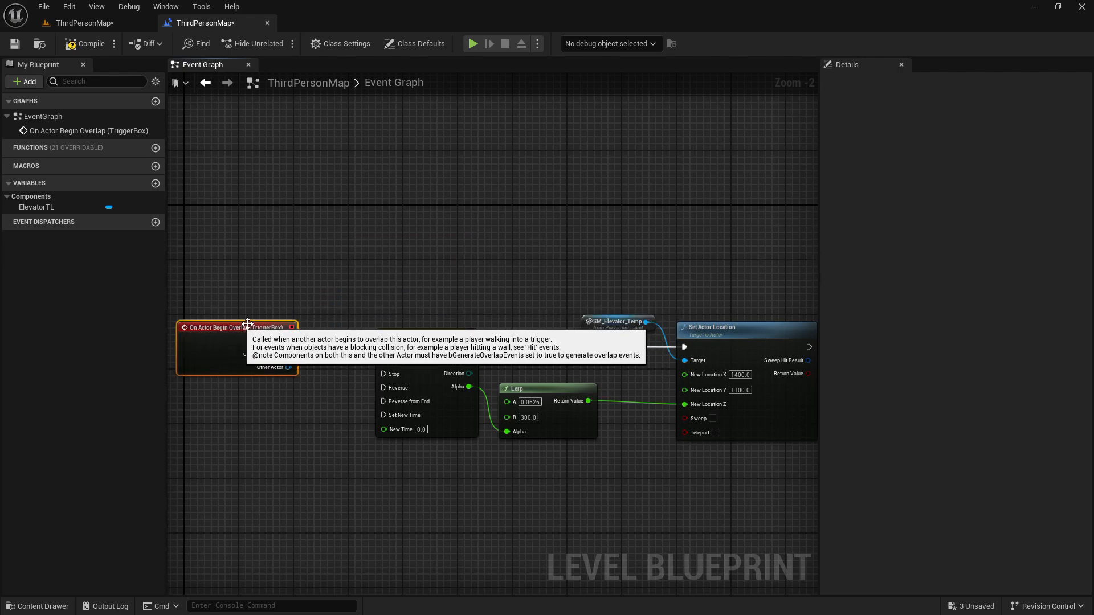
- Line up the On Actor Begin Overlap (TriggerBox) node with the ElevatorTL node, leaving a gap between them
right_click_drag(359, 299, 466, 268)
scroll(366, 280, "up", 2)
left_click_drag(357, 302, 336, 319)
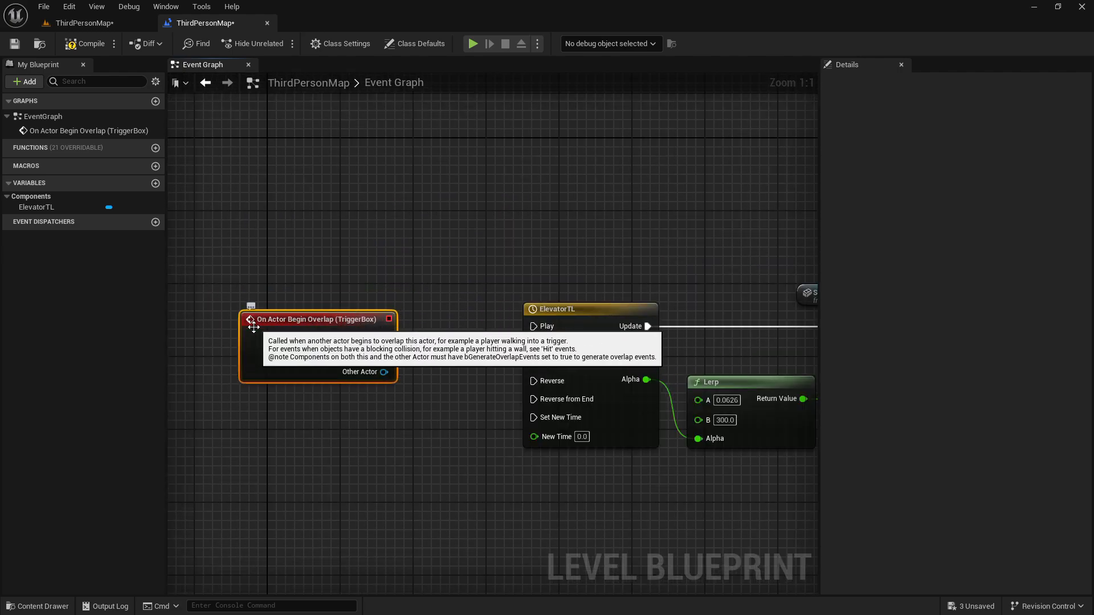
left_click_drag(298, 351, 289, 343)
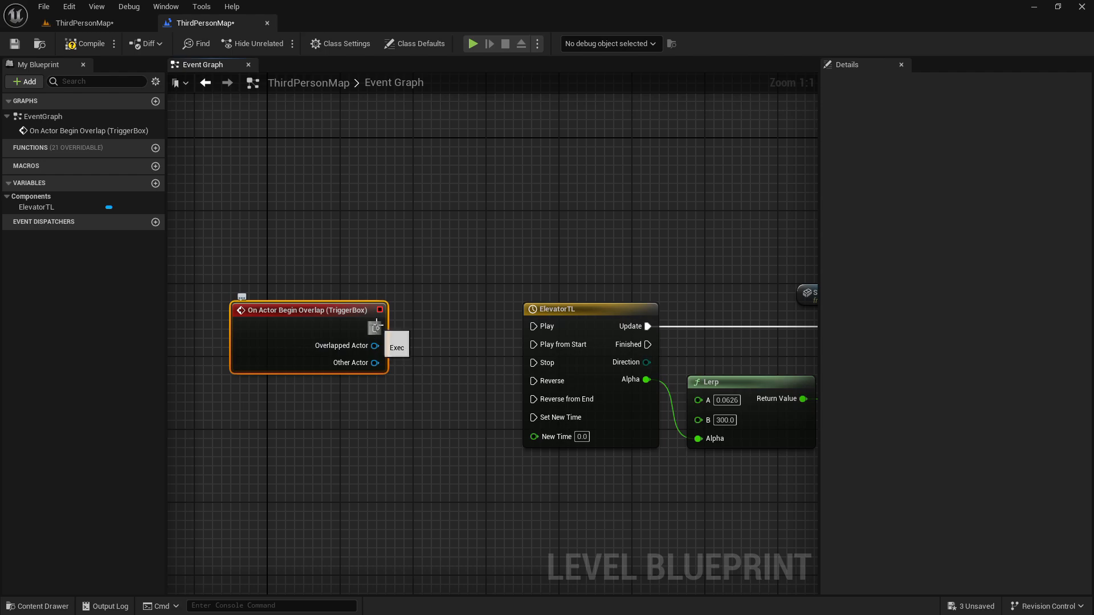
right_click_drag(426, 342, 412, 293)
left_click_drag(291, 262, 328, 270)
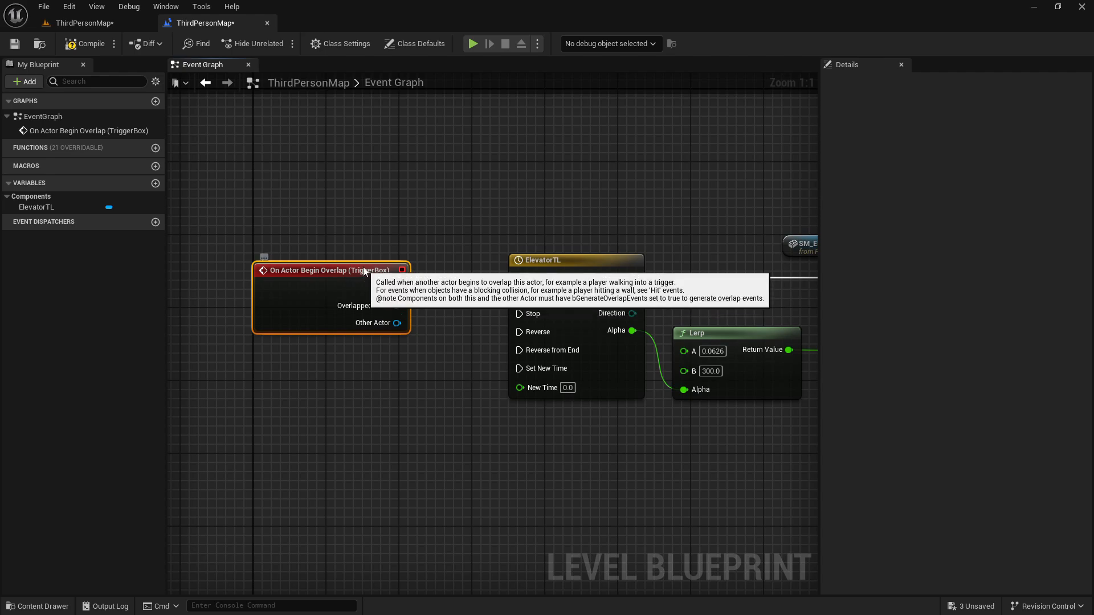
right_click_drag(437, 320, 471, 324)
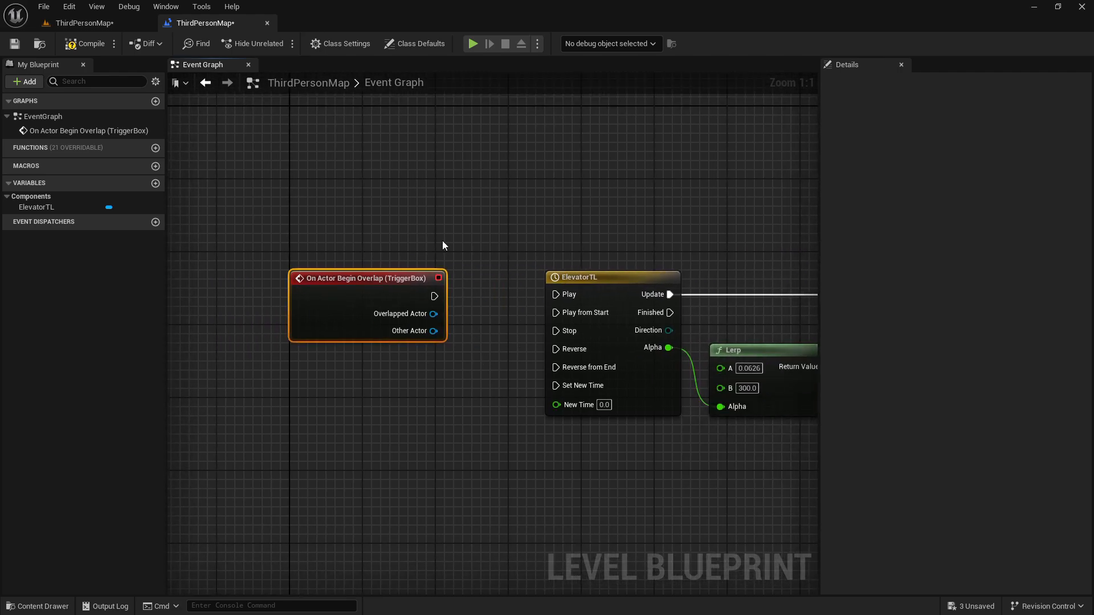
right_click_drag(492, 260, 412, 257)
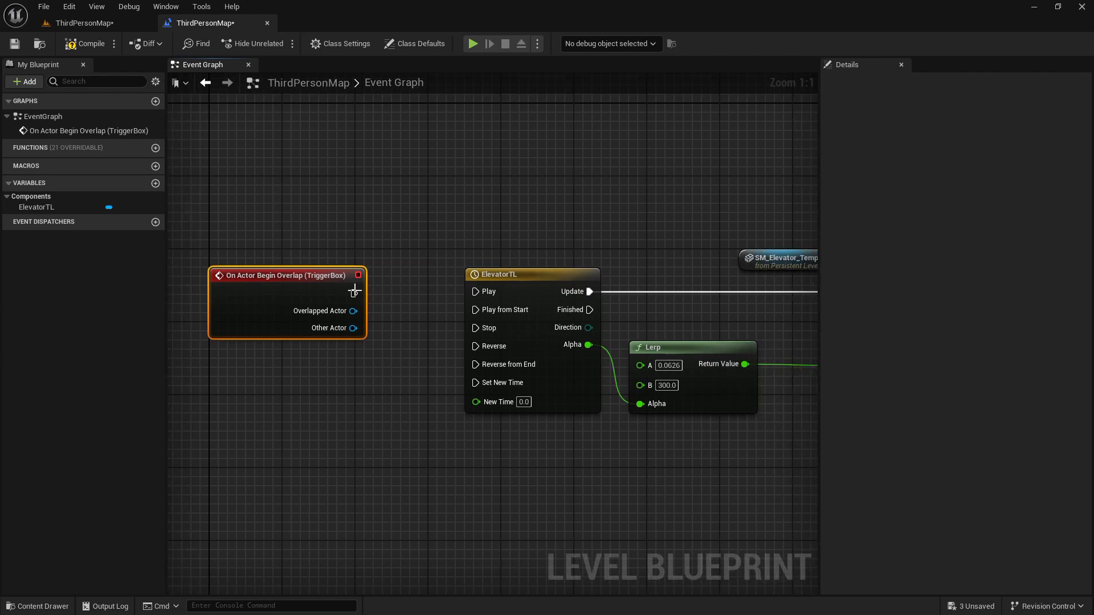
- Connect the overlap event's execution output to ElevatorTL's Play input and save the Level Blueprint
left_click_drag(354, 292, 477, 292)
left_click(365, 344)
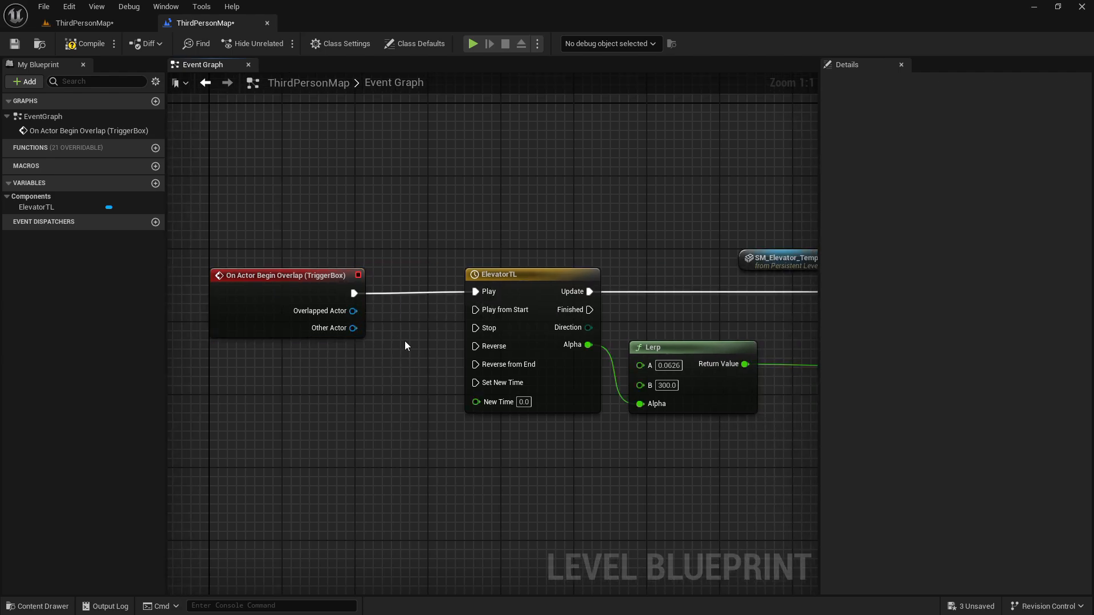
right_click_drag(425, 330, 210, 317)
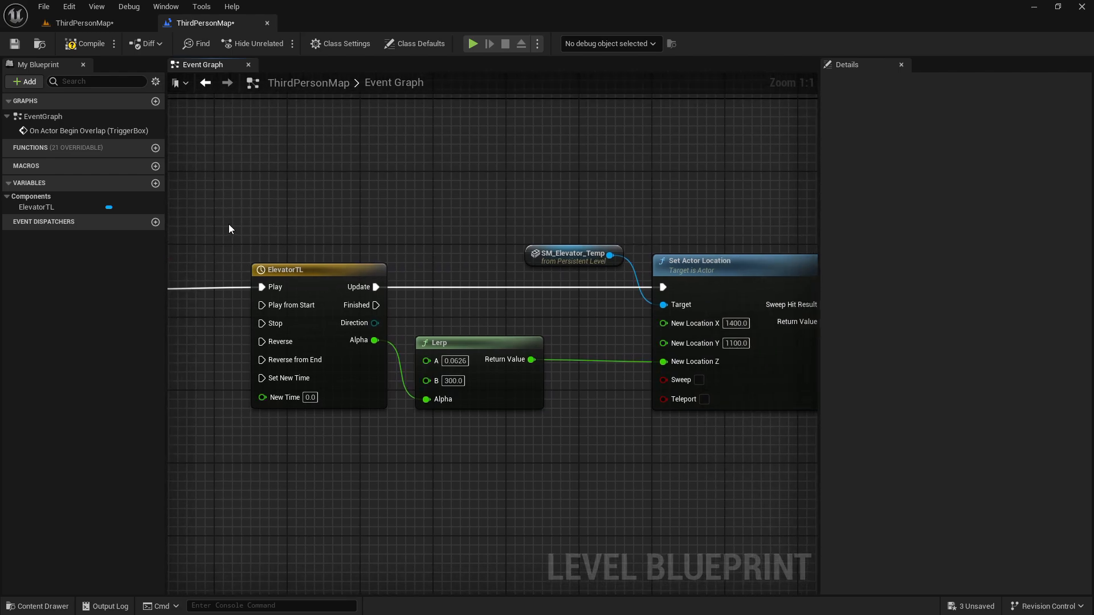
right_click_drag(230, 228, 447, 256)
left_click(15, 43)
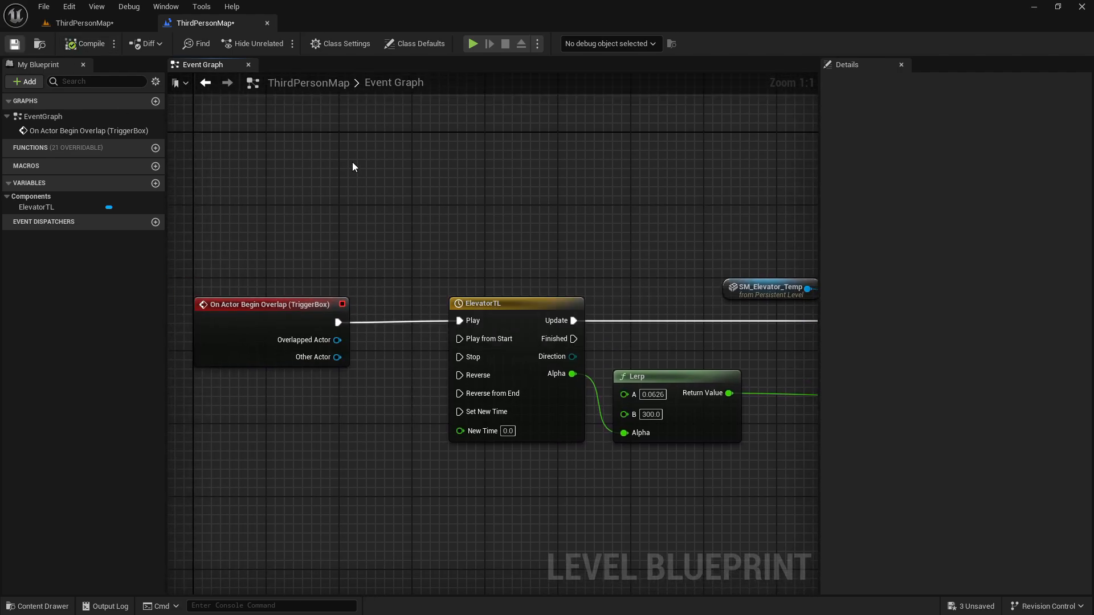
- Playtest the level by running the character into the elevator and back out to check the overlap trigger, and end the session
left_click(114, 22)
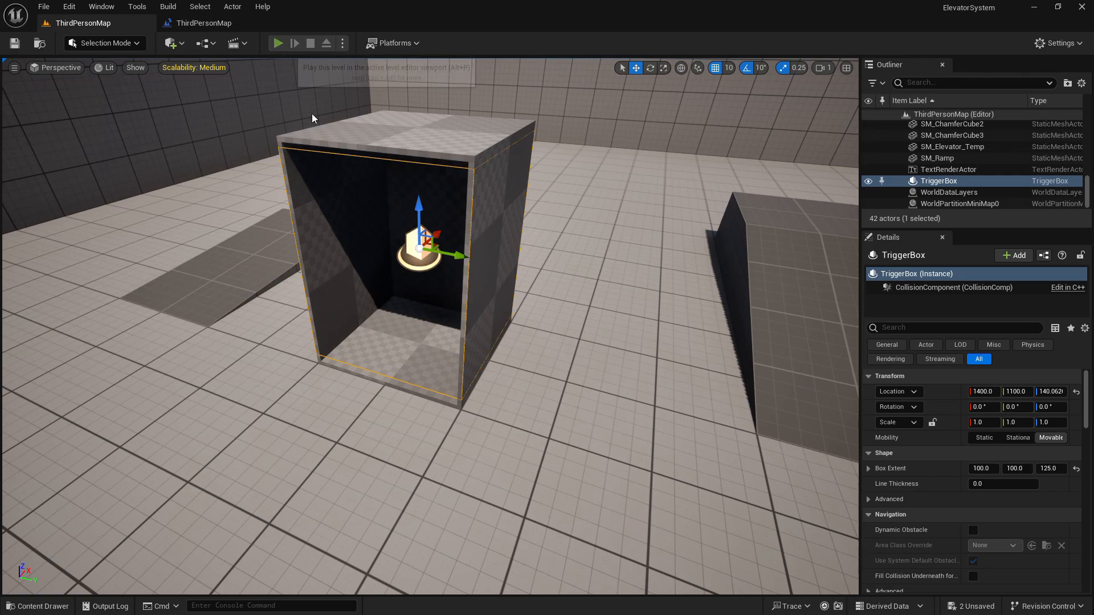
left_click(279, 44)
key("w")
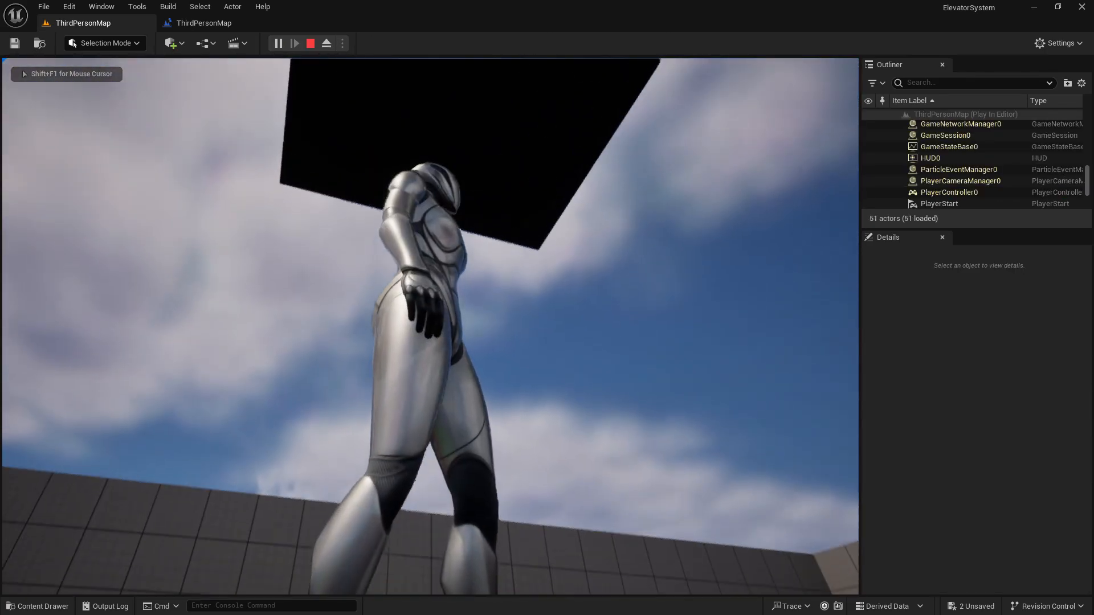
key("s")
key("a")
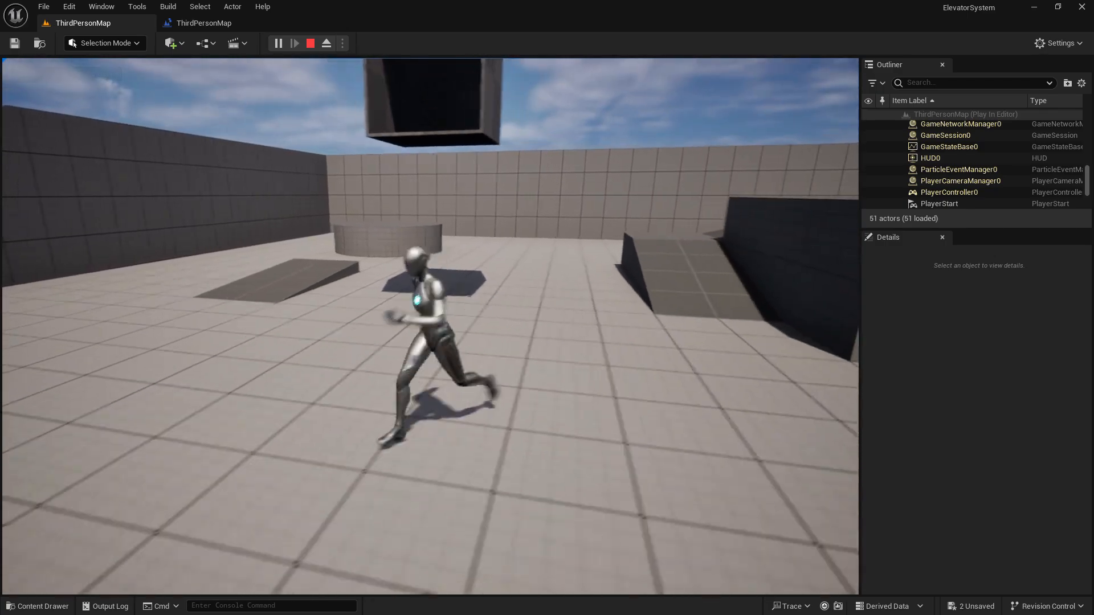
key("d")
key("w")
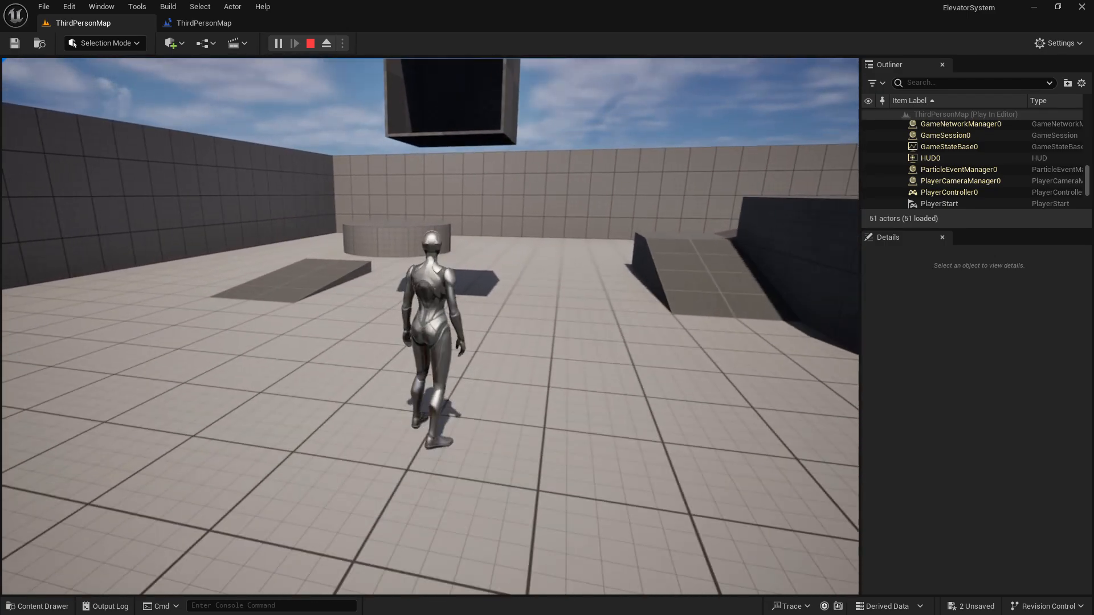
key("a")
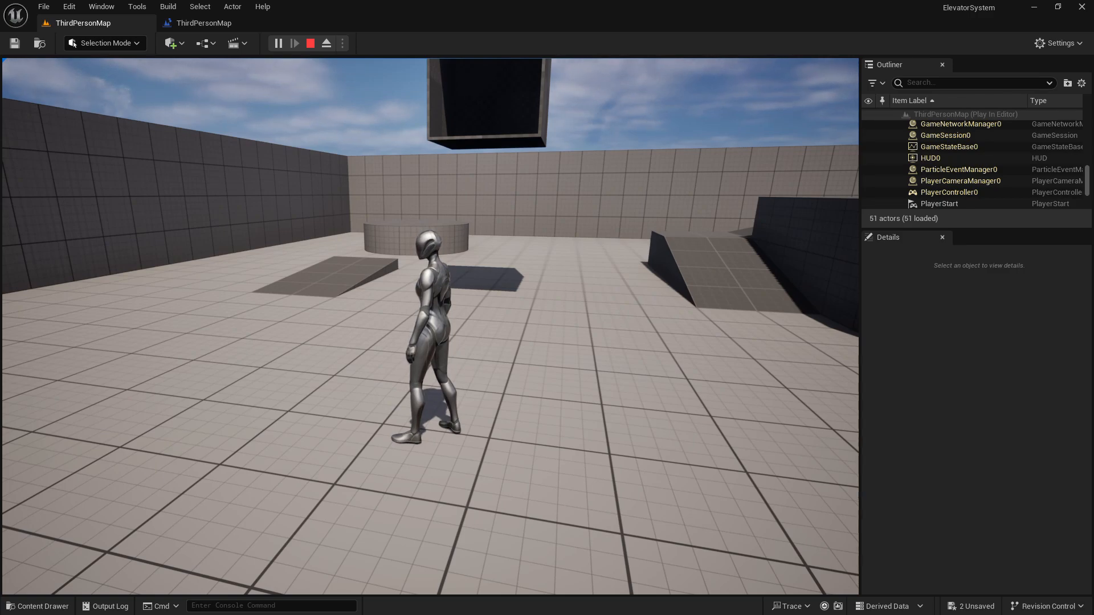
key("w")
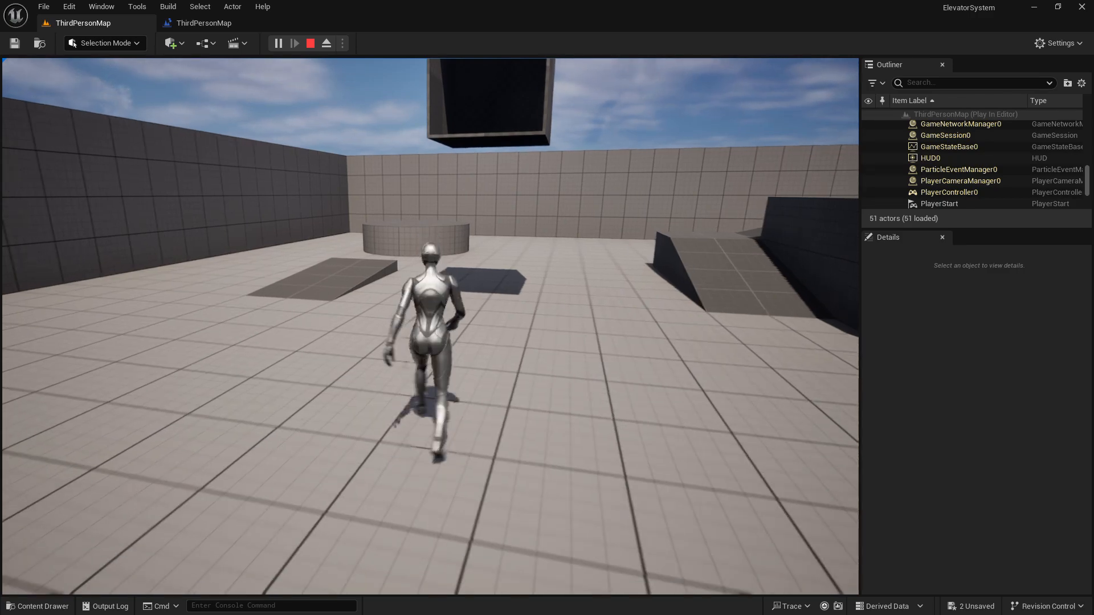
key("s")
key("w")
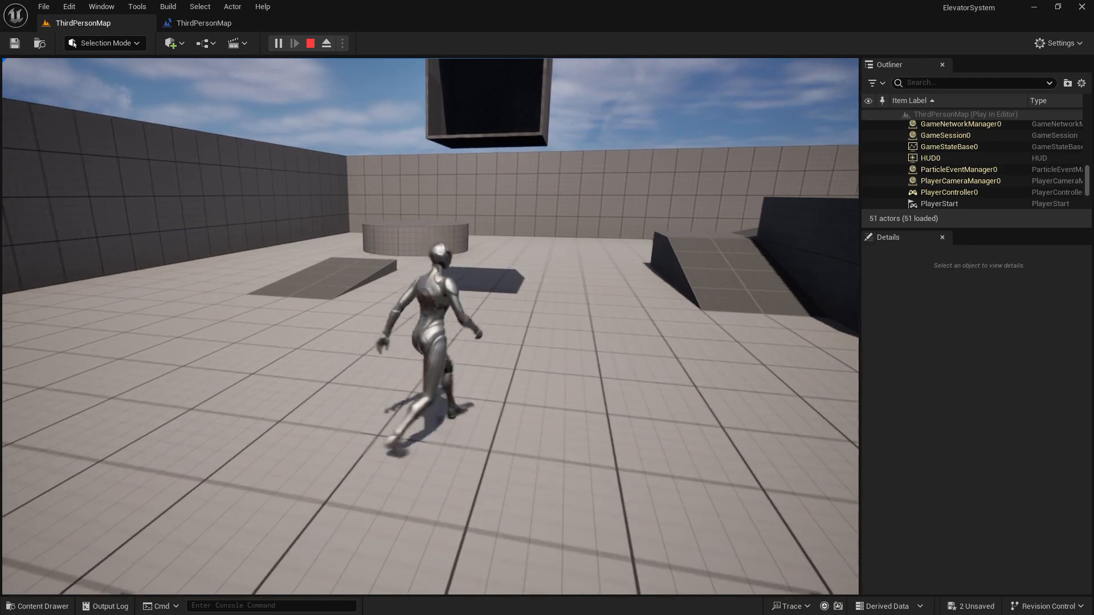
key("d")
key("s")
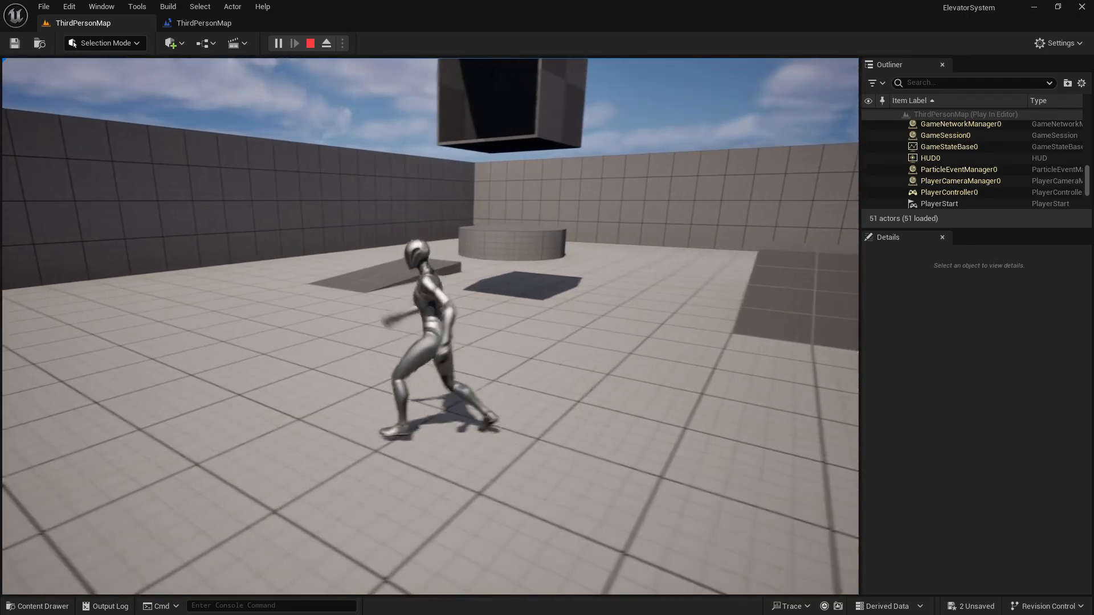
key("Escape")
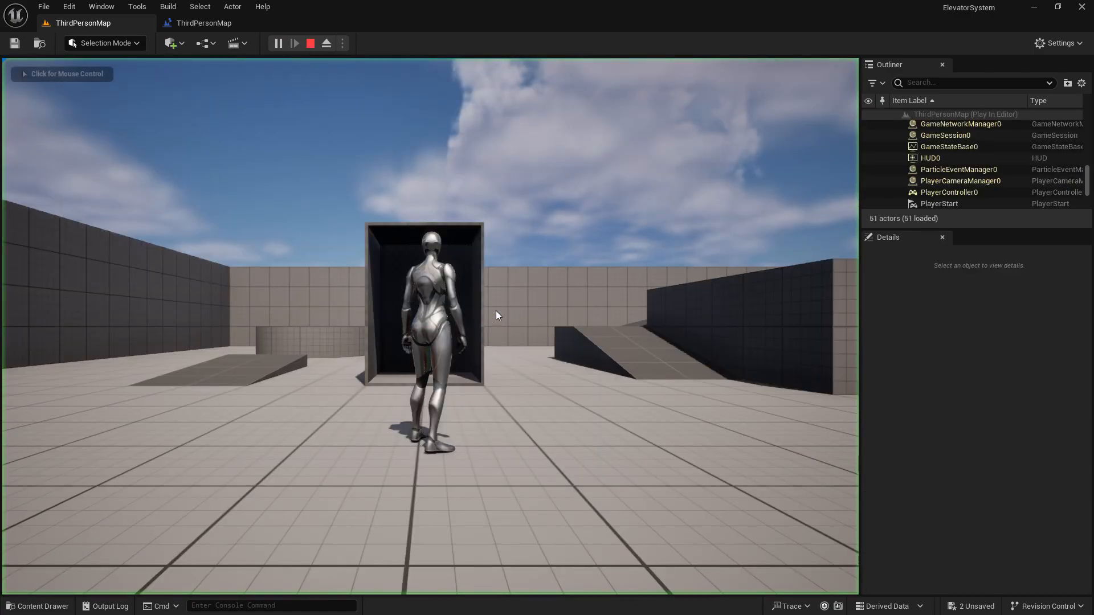
- In a second playtest, run the character past the elevator's side and through its opening to check when it starts moving
left_click(498, 314)
key("d")
key("w")
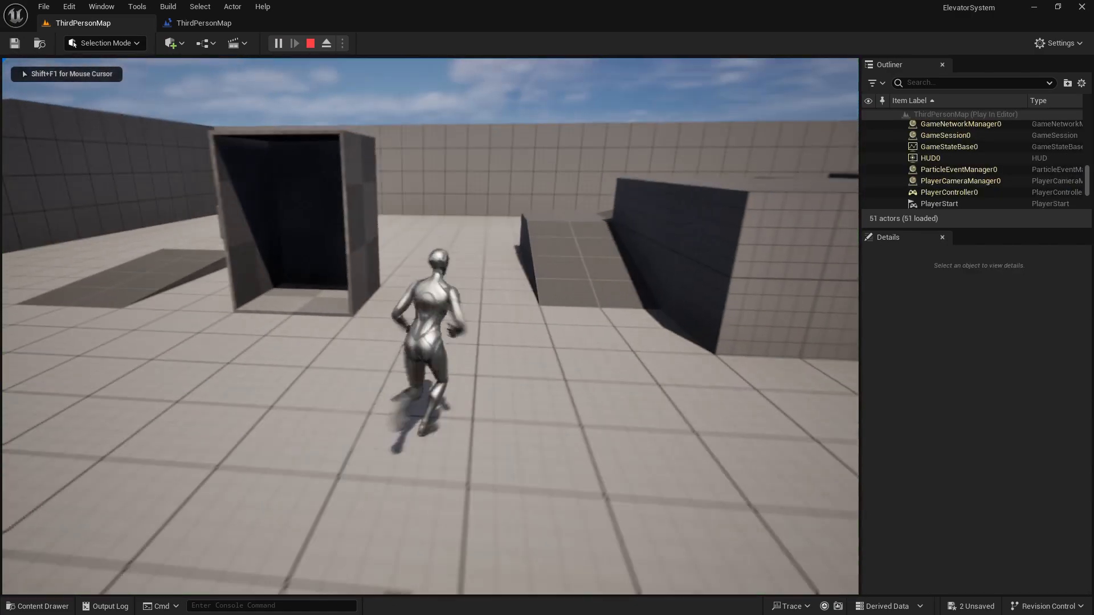
key("a")
key("w")
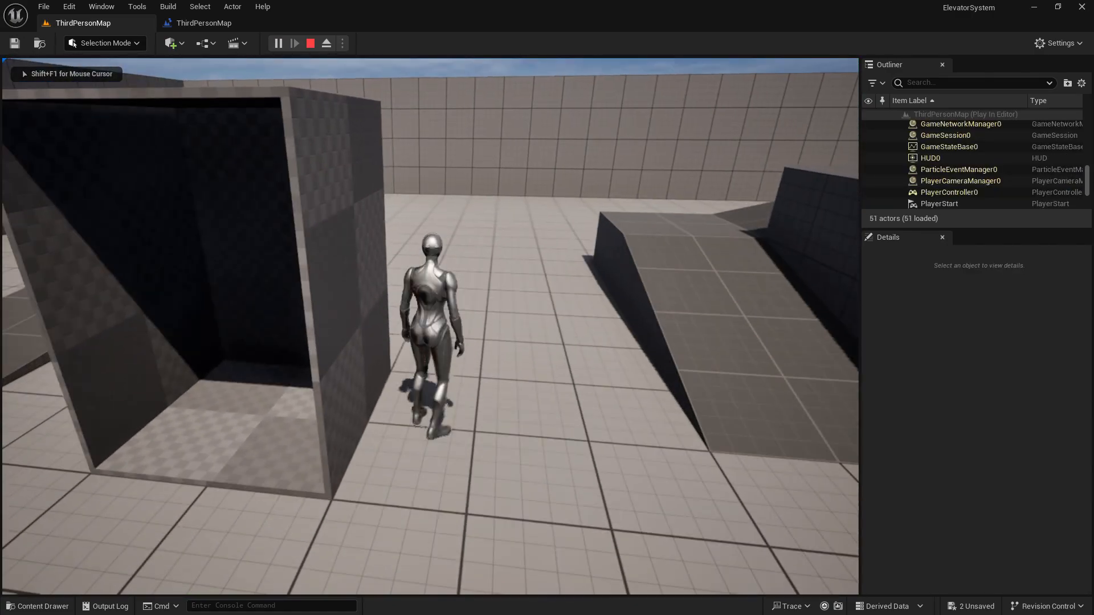
key("a")
key("d")
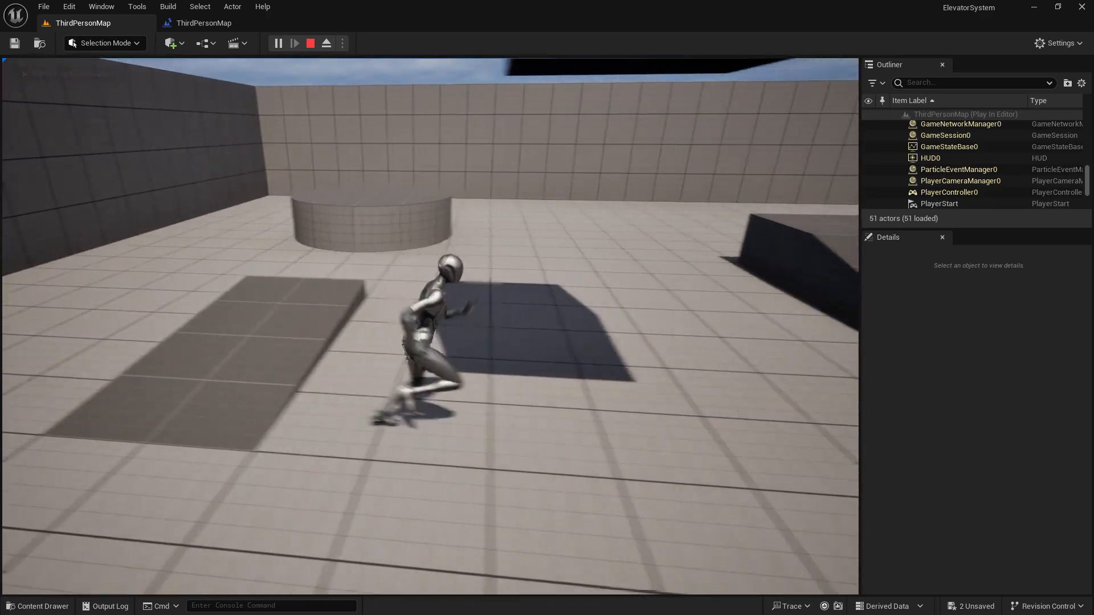
key("s")
key("a")
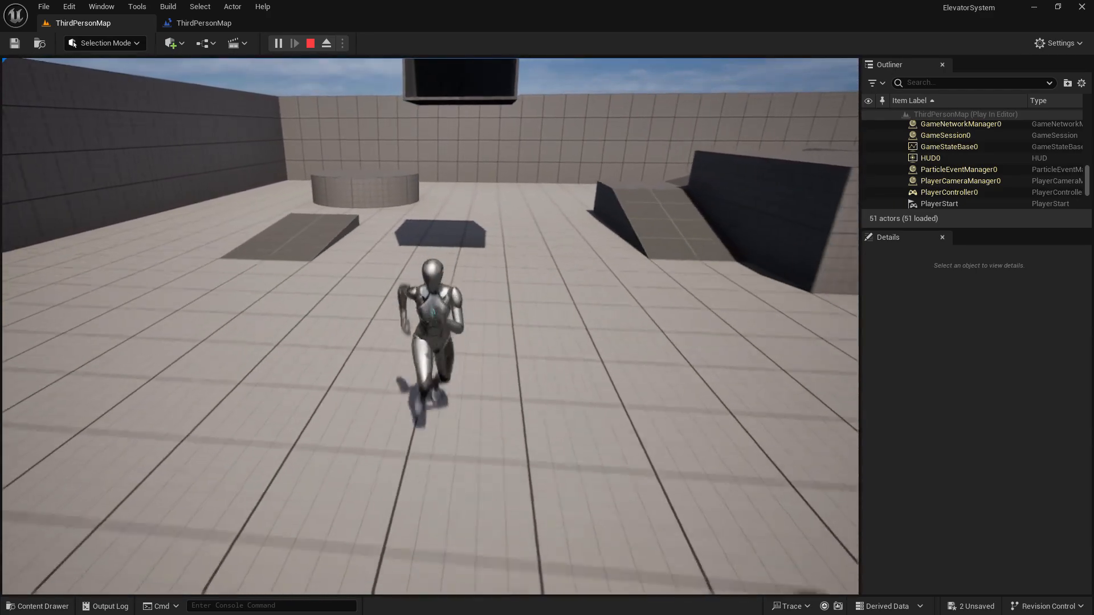
key("a")
key("w")
key("d")
key("s")
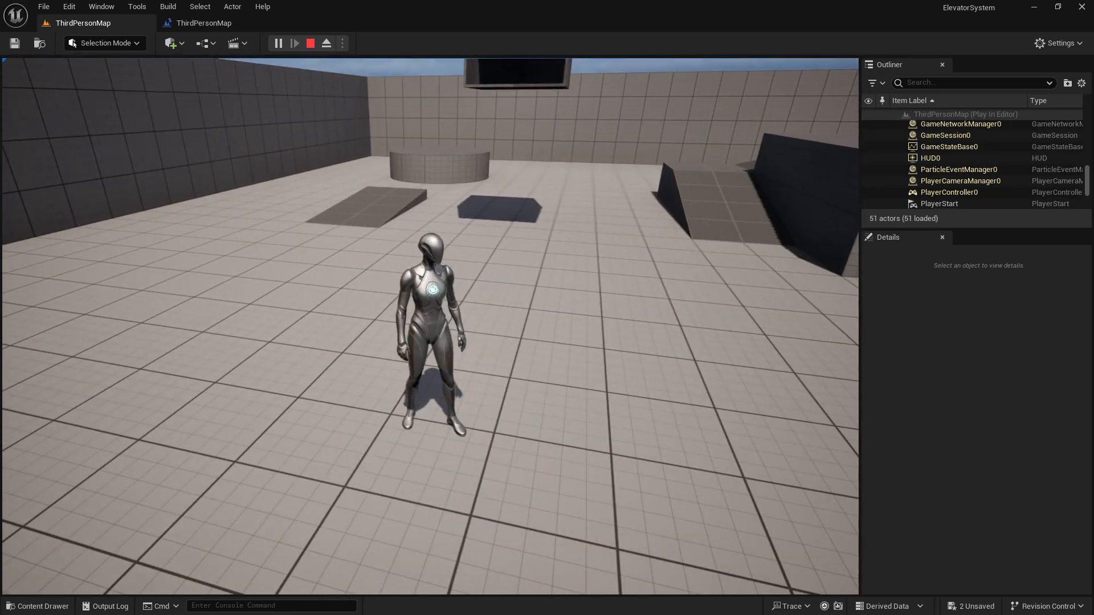
key("Escape")
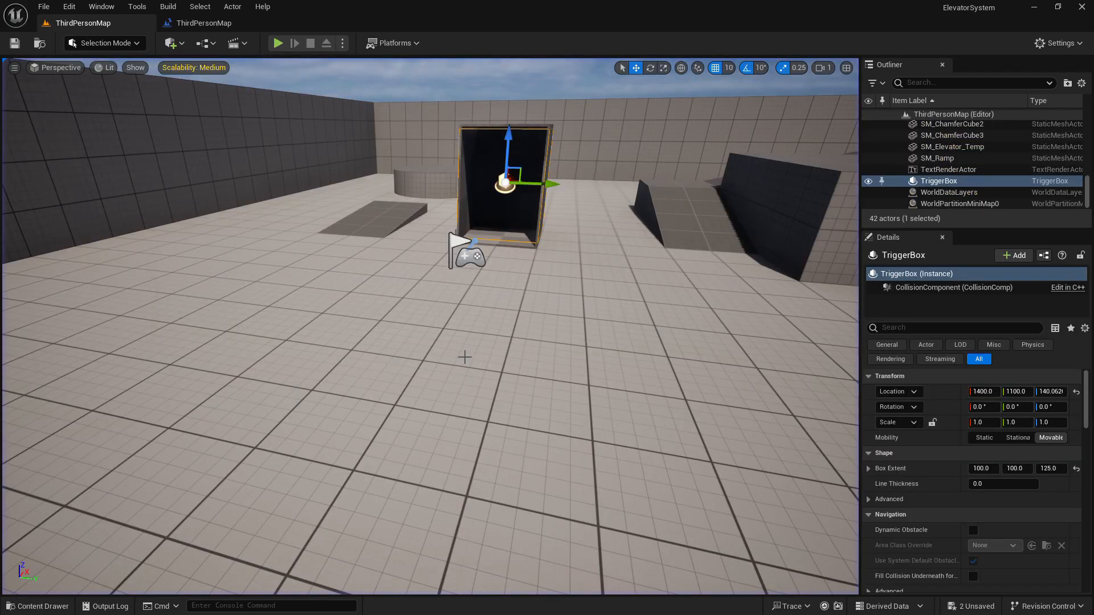
- Select the SM_Elevator_Temp actor in the level and open its mesh in the Static Mesh Editor
key("f")
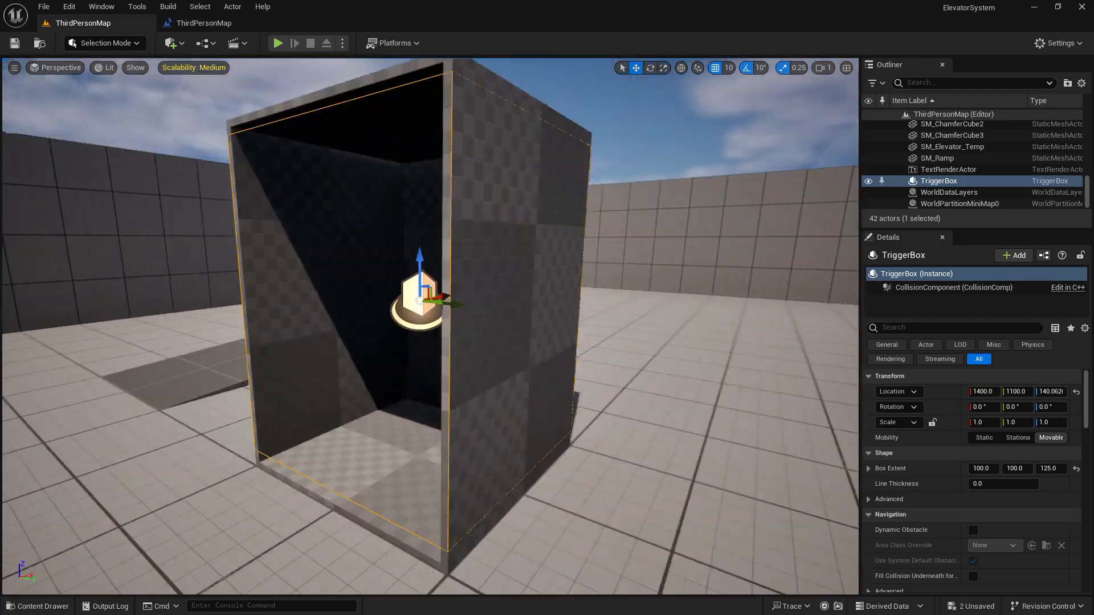
right_click_drag(516, 173, 533, 206)
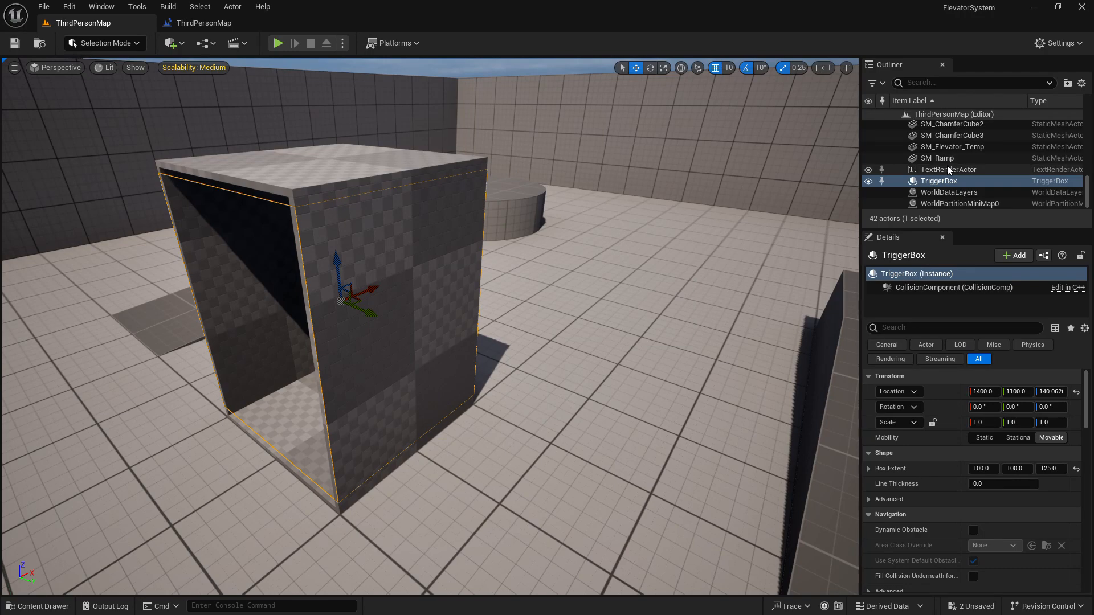
left_click(936, 149)
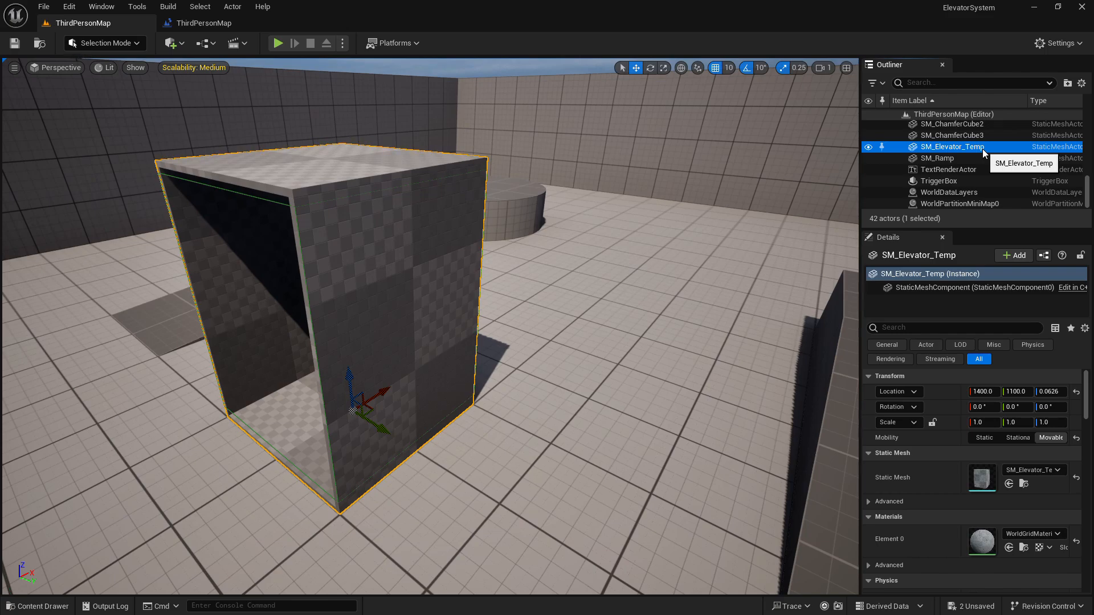
key("ctrl+e")
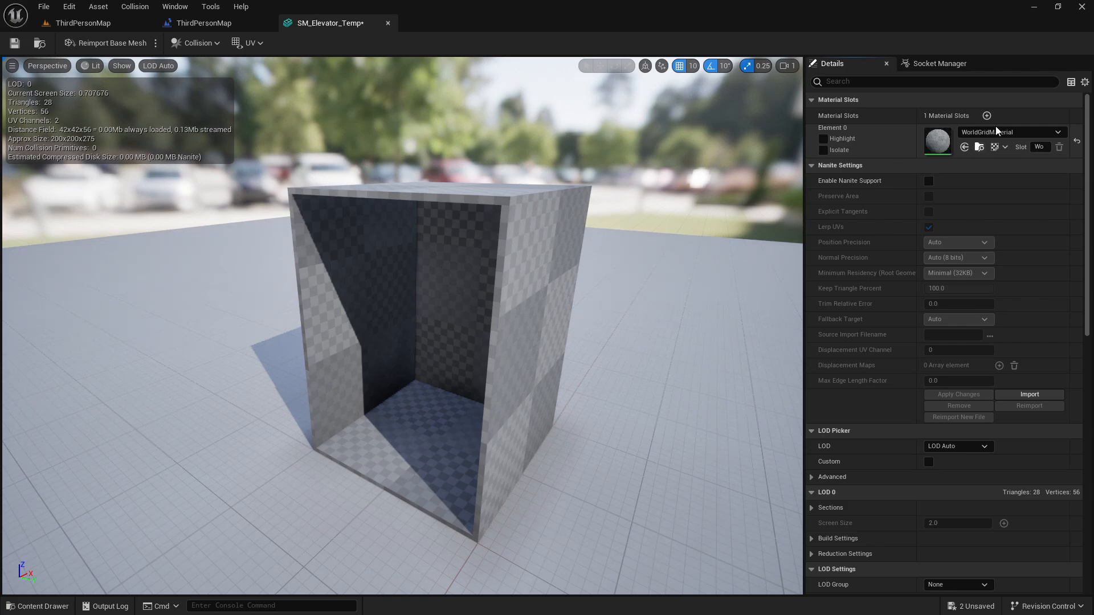
left_click(114, 23)
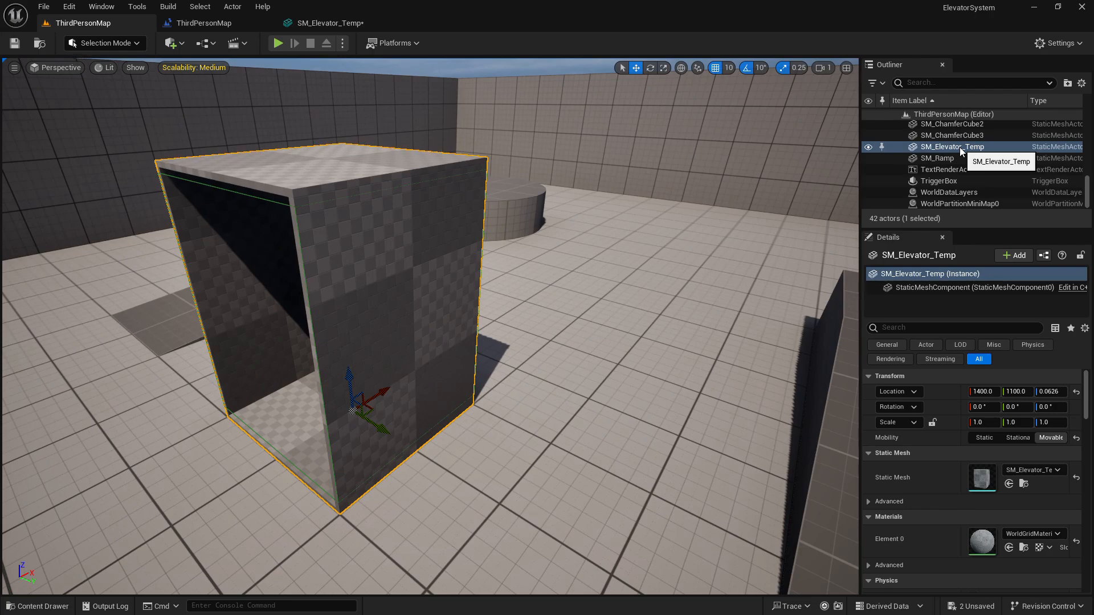
key("ctrl+e")
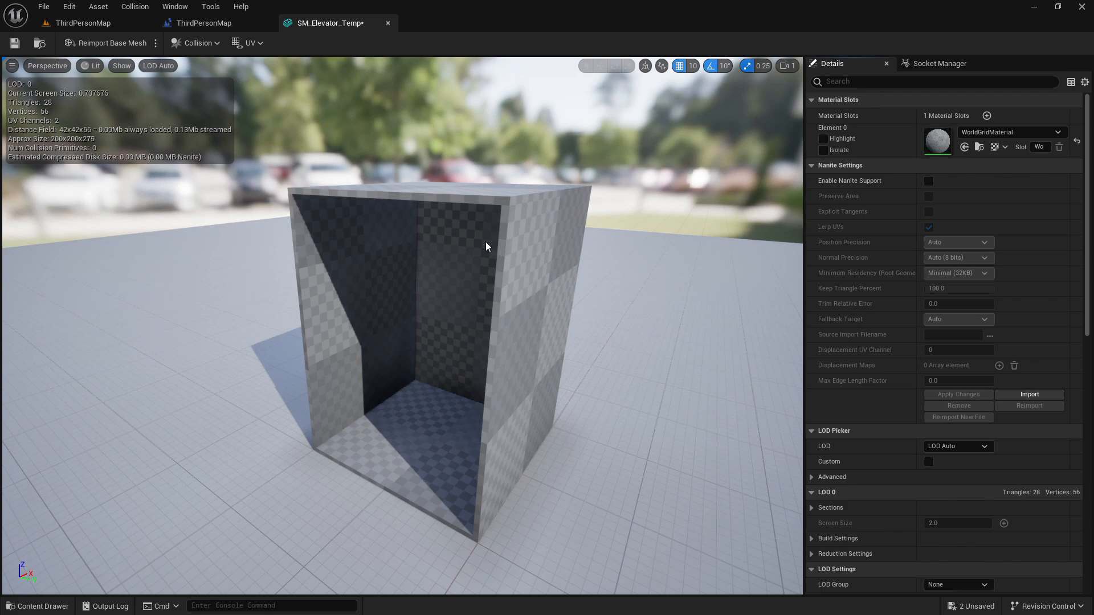
- Add a Box Simplified Collision to the elevator mesh
left_click(195, 43)
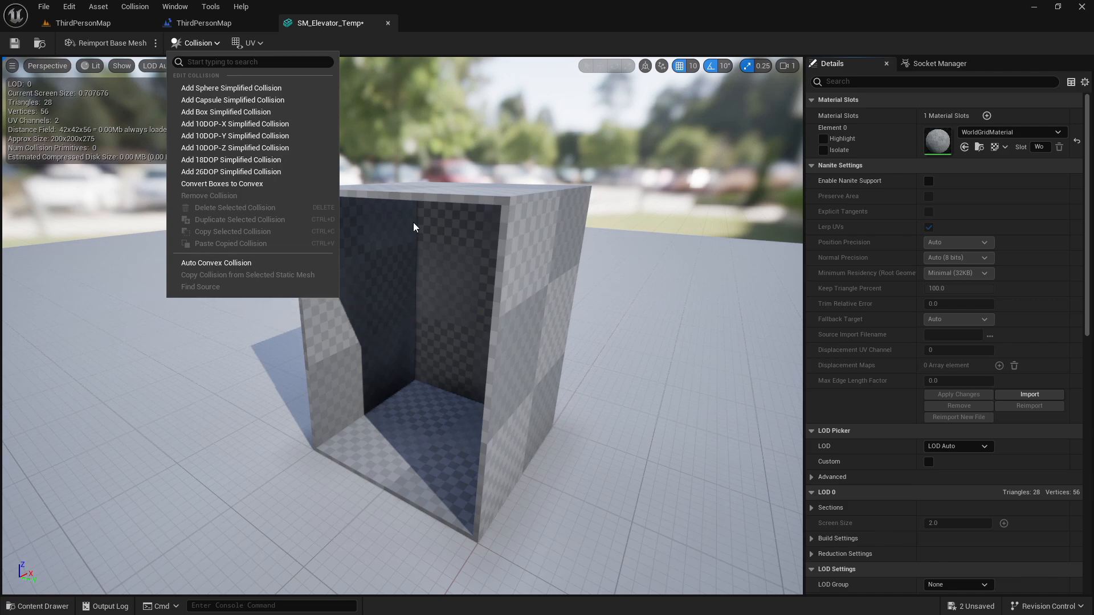
left_click(454, 223)
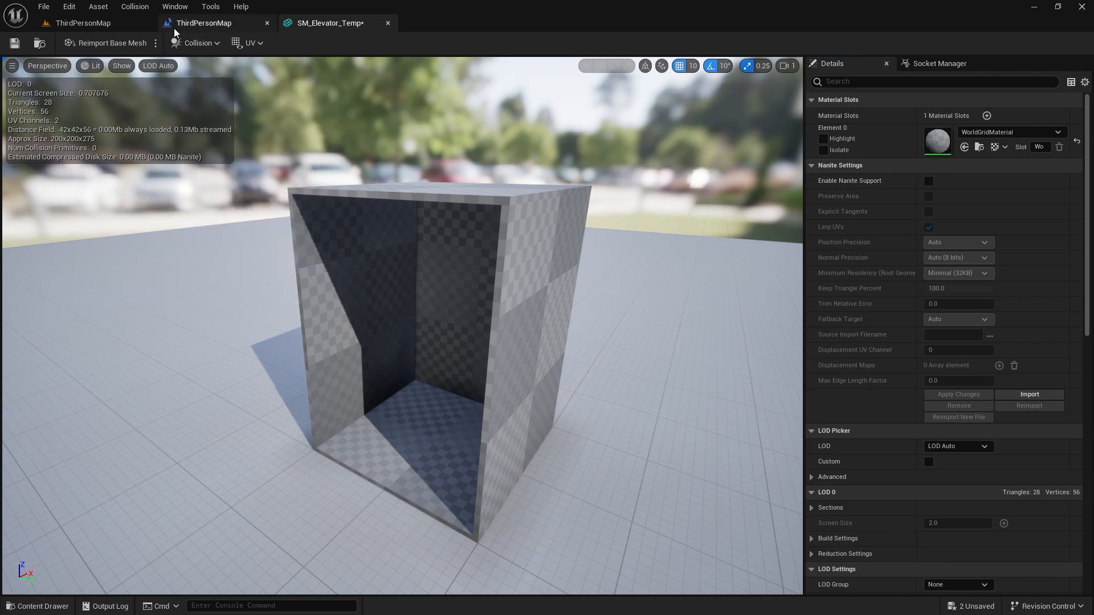
left_click(195, 43)
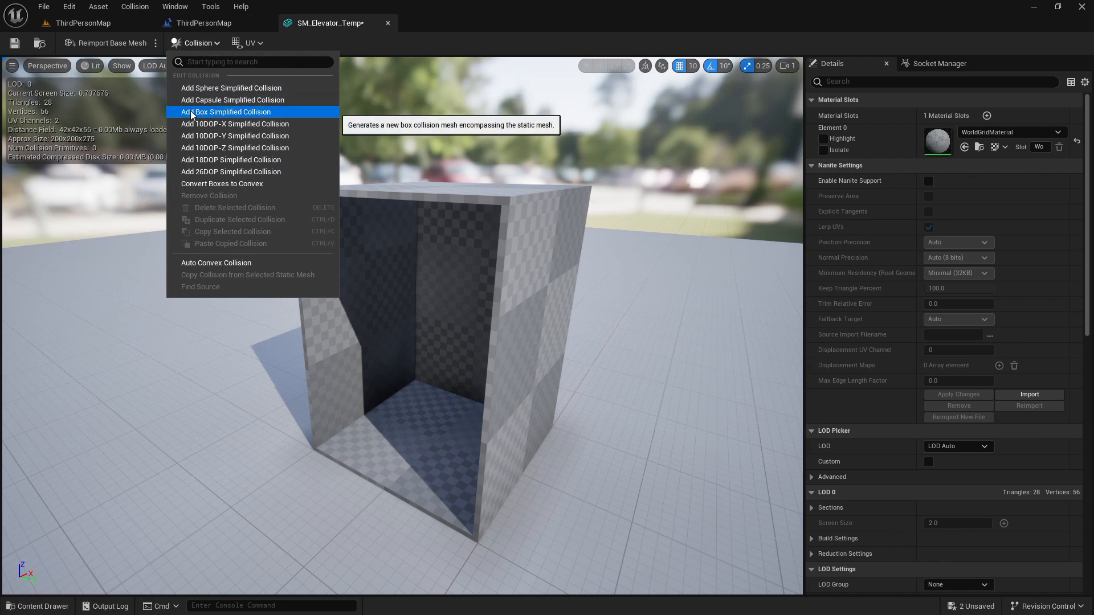
left_click(250, 117)
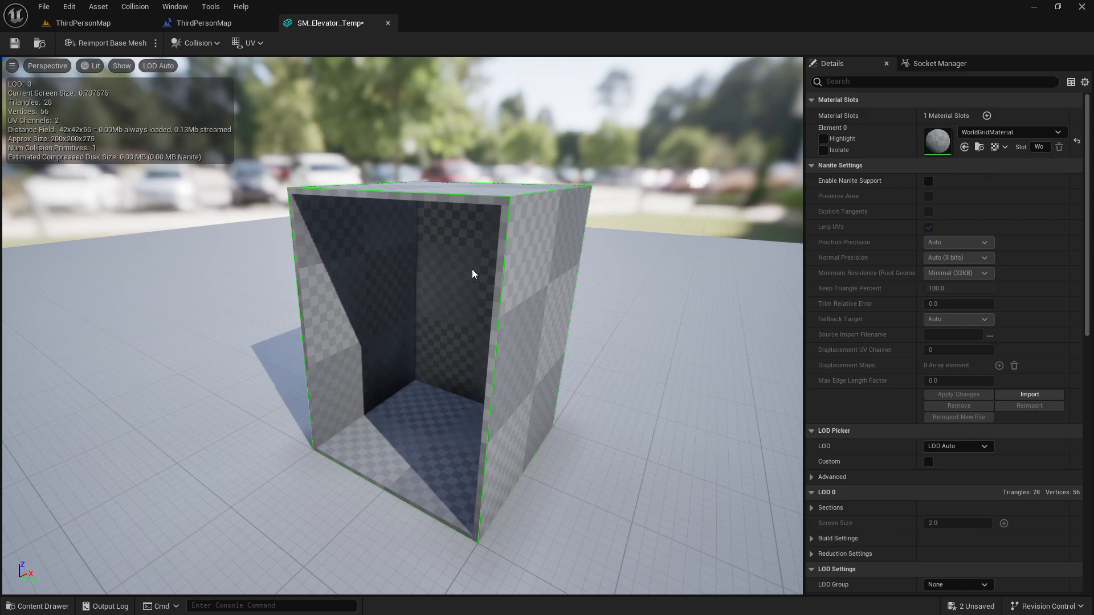
- Select the new box collision, turn off scale snapping, and narrow it along the Y axis into a thin upright slab
left_click_drag(476, 274, 512, 239)
right_click_drag(475, 274, 419, 274)
key("d")
key("a")
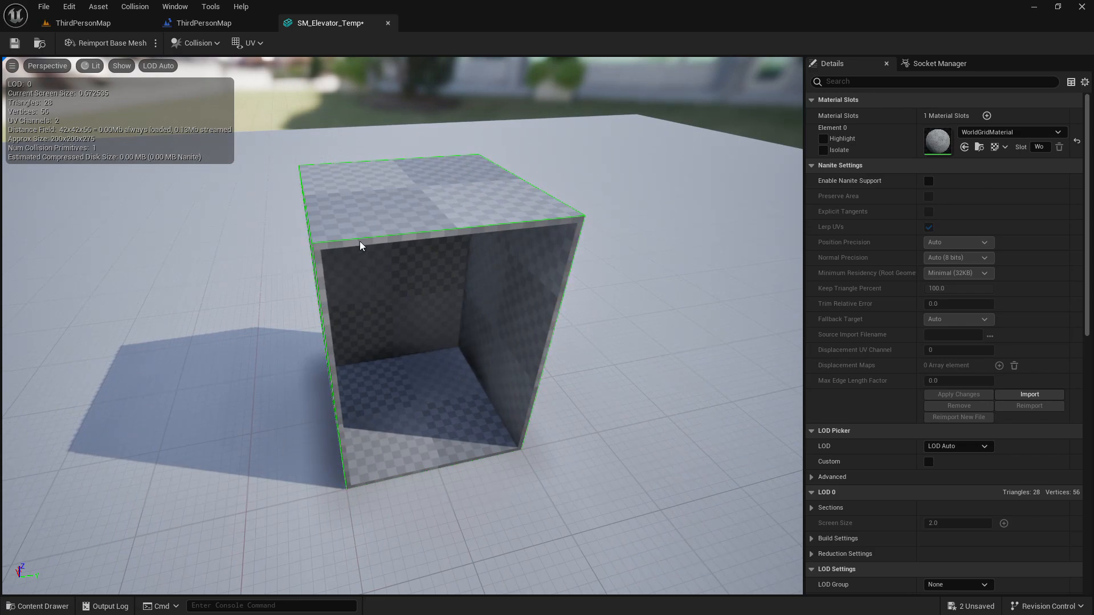
left_click(336, 241)
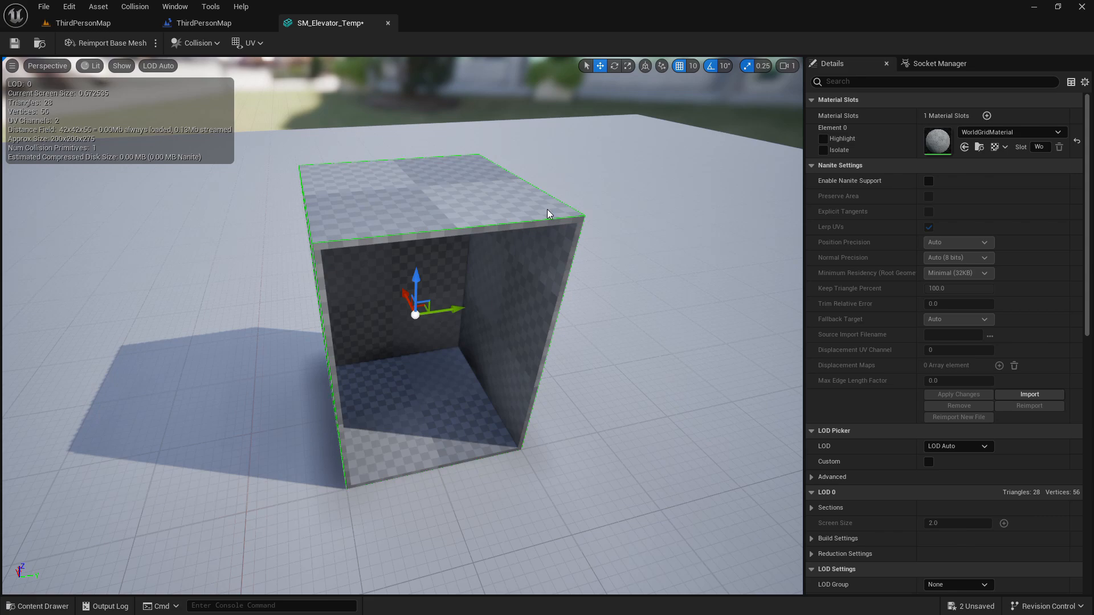
left_click(627, 66)
left_click_drag(450, 310, 424, 312)
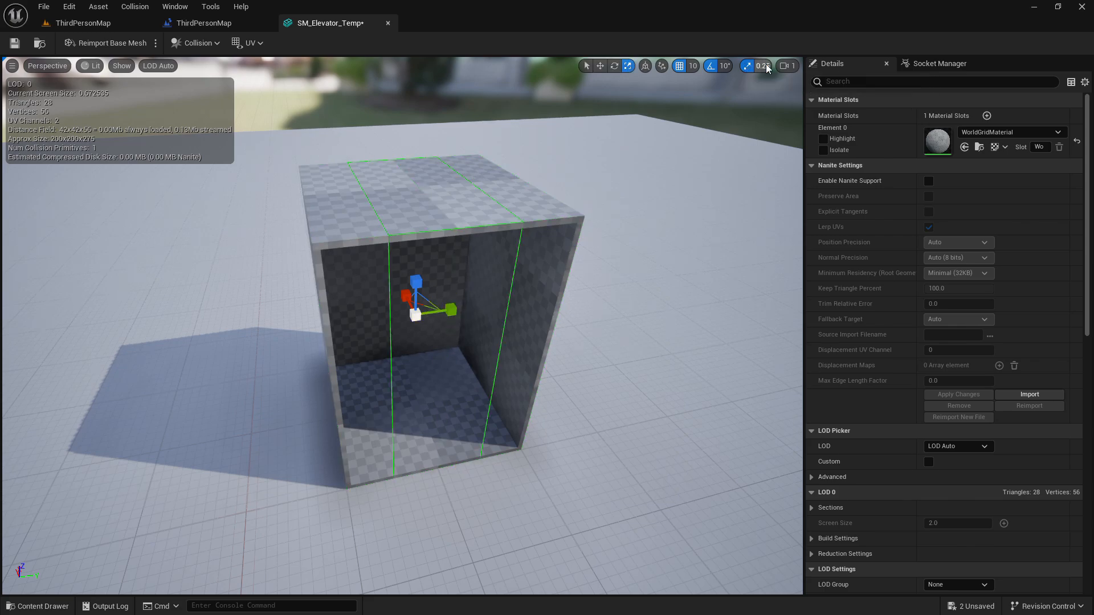
left_click(746, 66)
left_click_drag(451, 310, 357, 324)
- With grid snapping off, move the slab onto the elevator's side wall and thin it to match the wall's thickness
key("w")
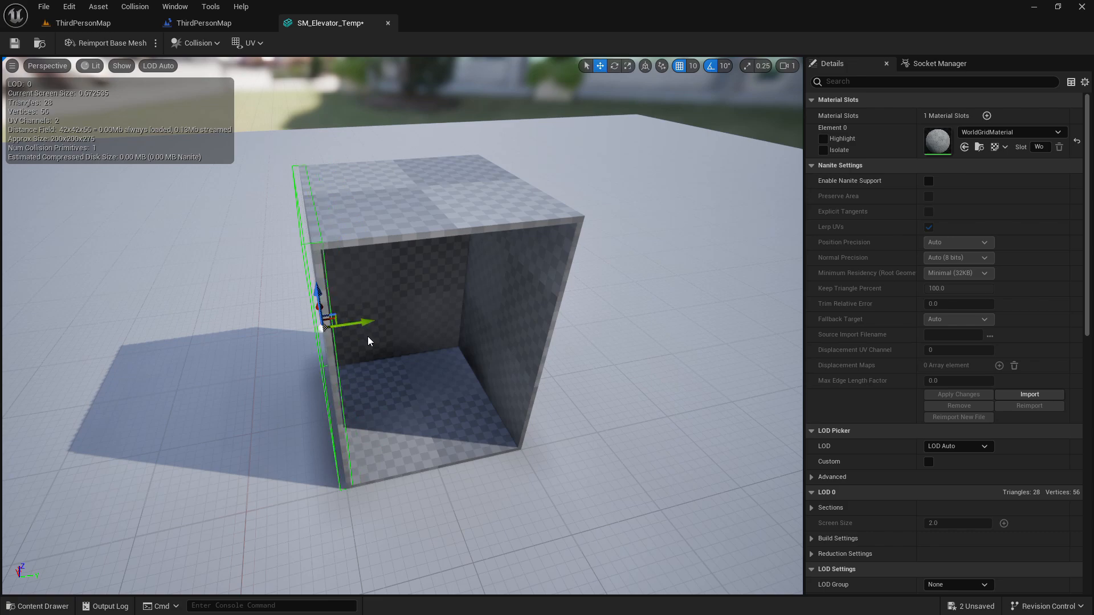
left_click(679, 66)
left_click_drag(351, 324, 353, 324)
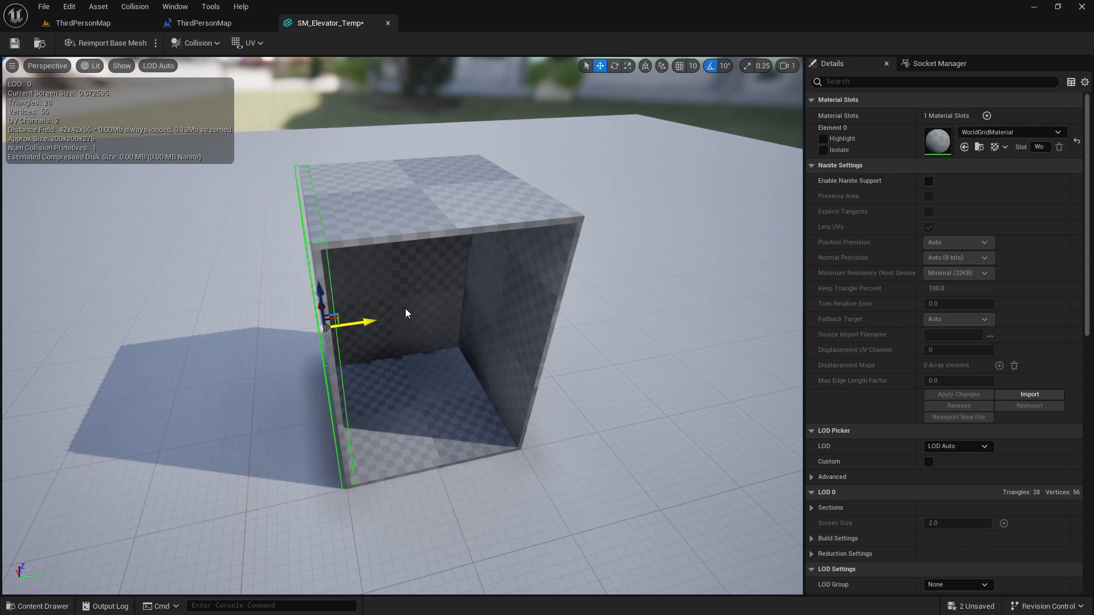
left_click(747, 66)
scroll(350, 298, "up", 2)
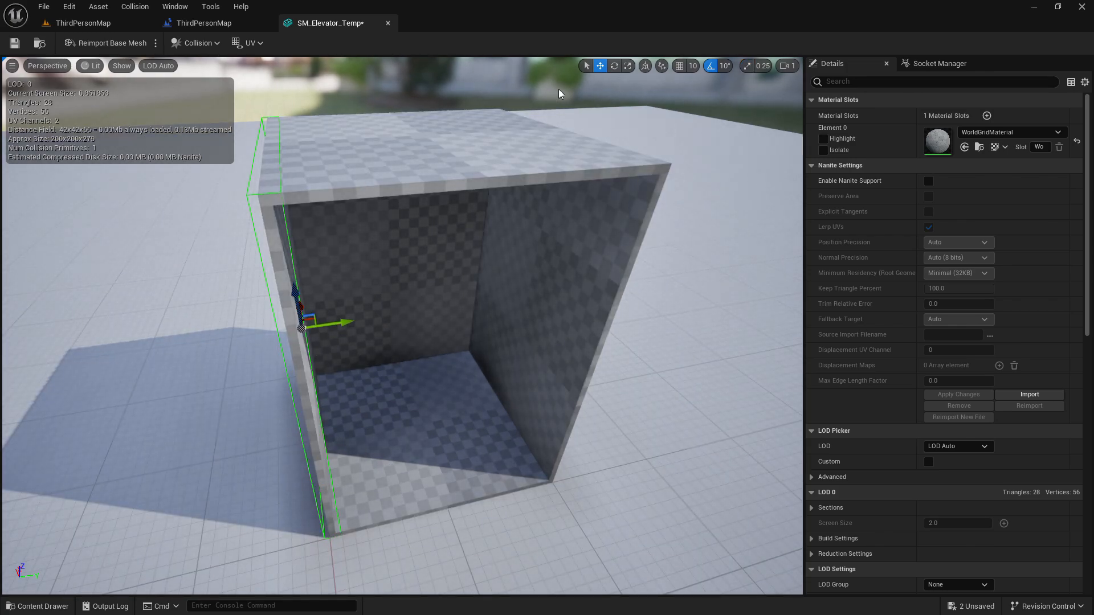
left_click(627, 65)
mouse_move(337, 324)
left_mouse_down()
mouse_move(319, 327)
mouse_move(342, 325)
left_mouse_up()
scroll(341, 325, "up", 3)
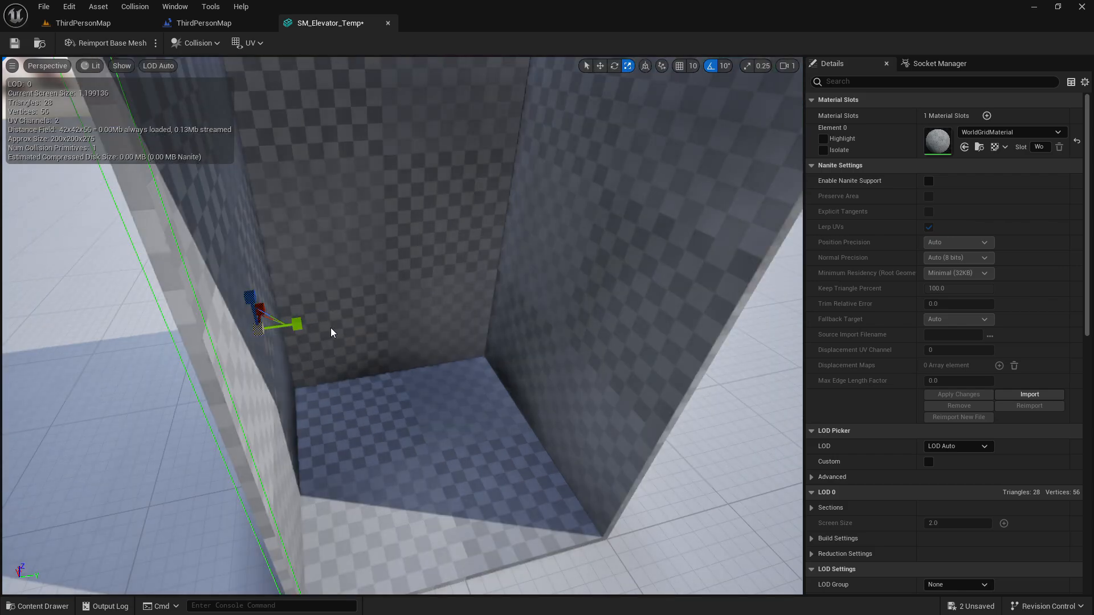
scroll(330, 328, "down", 3)
- Duplicate the side-wall collision slab along the Y axis onto the elevator's opposite side wall
left_click(600, 66)
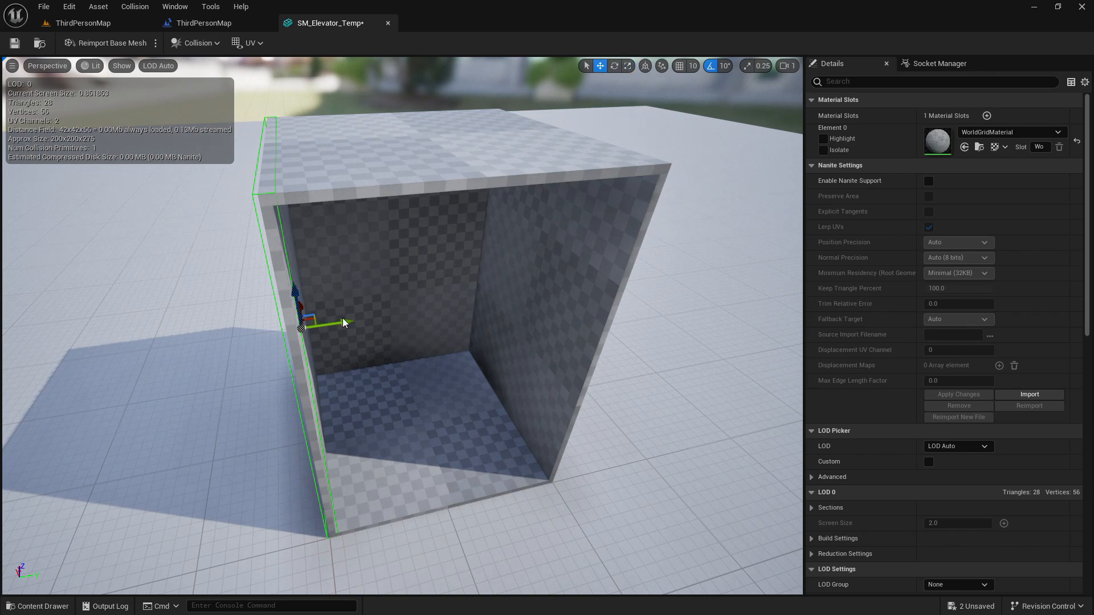
left_click_drag(337, 323, 536, 333)
right_click_drag(530, 349, 496, 353)
key("s")
key("w")
key("s")
key("a")
key("a")
mouse_move(362, 184)
right_mouse_down()
mouse_move(399, 200)
mouse_move(362, 184)
right_mouse_up()
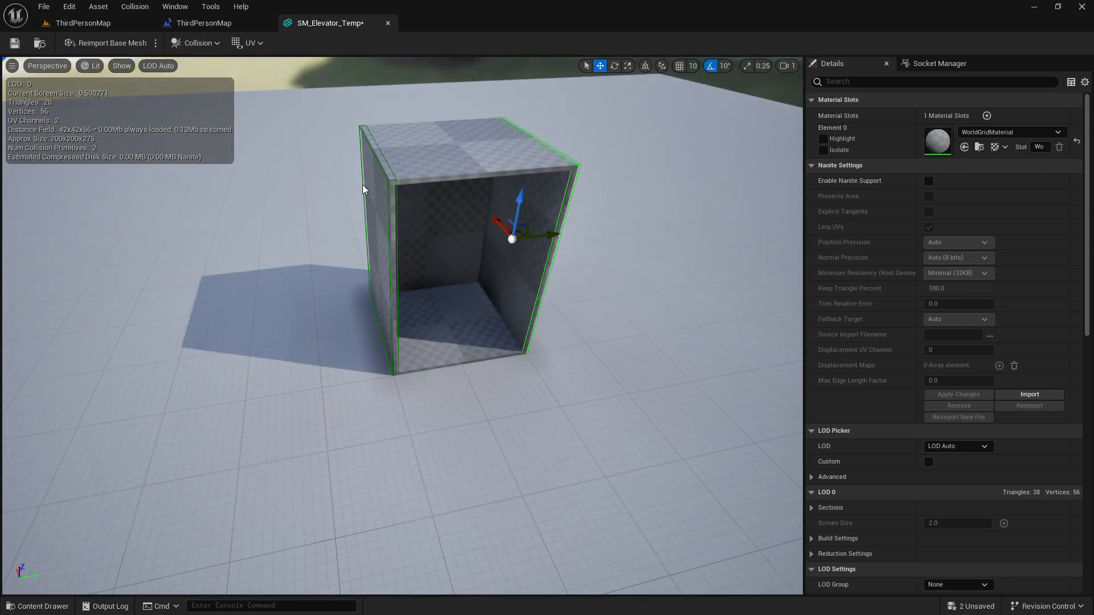
- Duplicate a side-wall collision slab into the middle of the elevator and rotate the copy 90 degrees so it lies flat
left_click(389, 193)
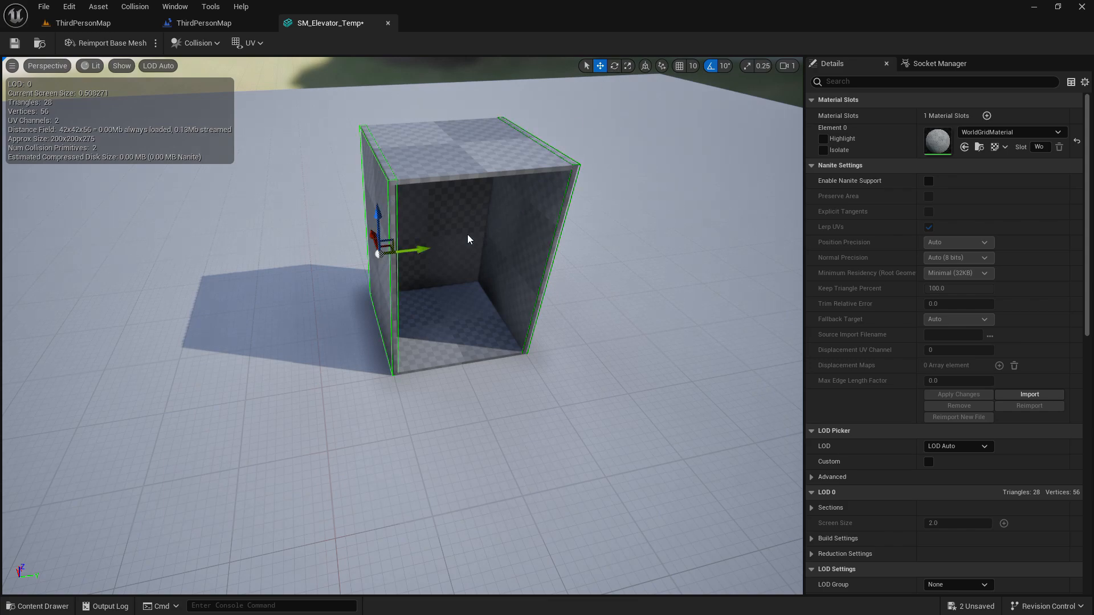
left_click_drag(407, 251, 479, 250, "alt")
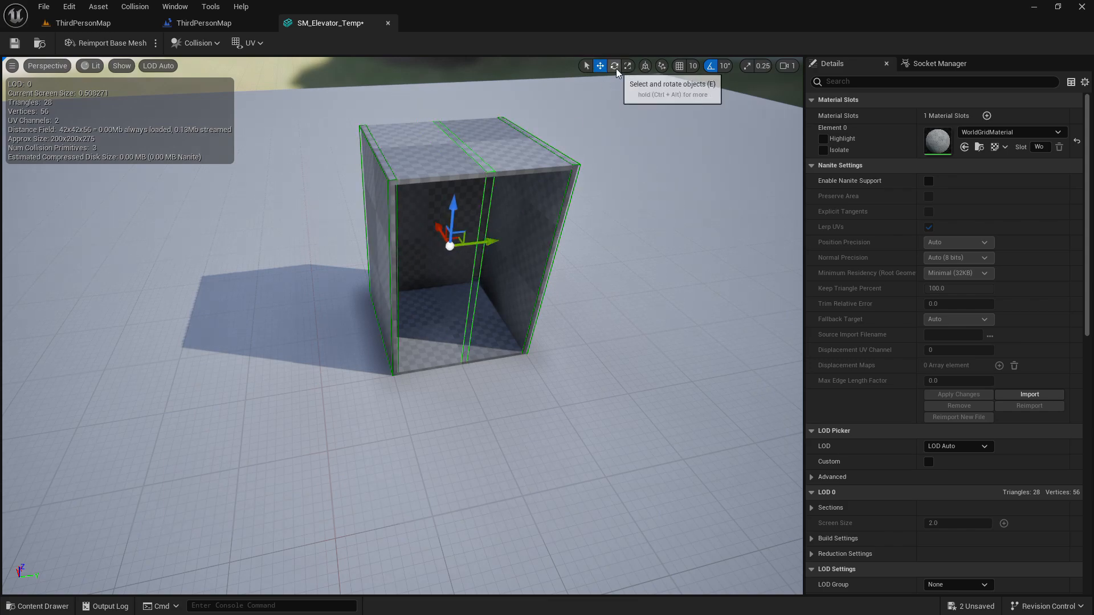
left_click(614, 65)
left_click_drag(409, 217, 513, 240)
- Raise the flat collision slab to line up with the elevator's roof
left_click(600, 65)
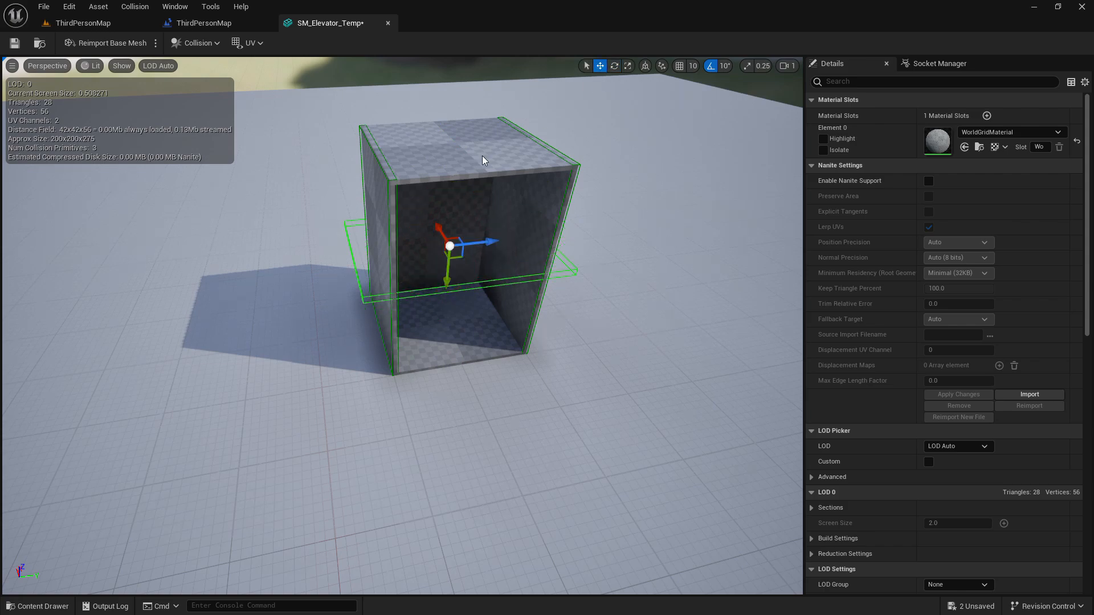
left_click_drag(454, 278, 457, 172)
key("d")
right_click_drag(462, 200, 488, 199)
key("w")
key("a")
key("s")
key("w")
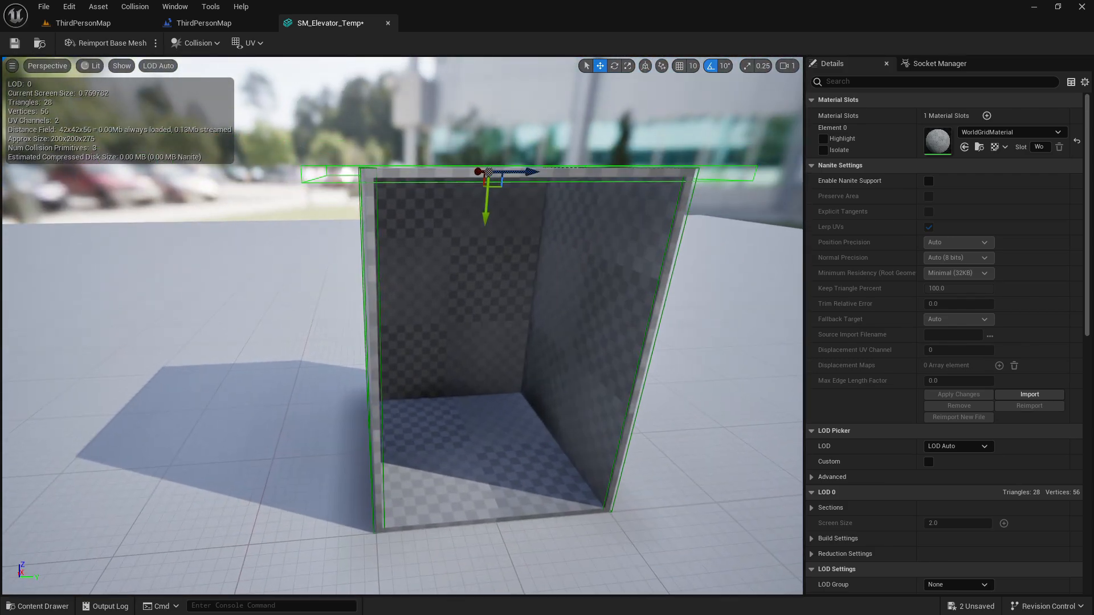
- Scale the roof collision slab down along its long side until it matches the elevator's width
left_click(627, 66)
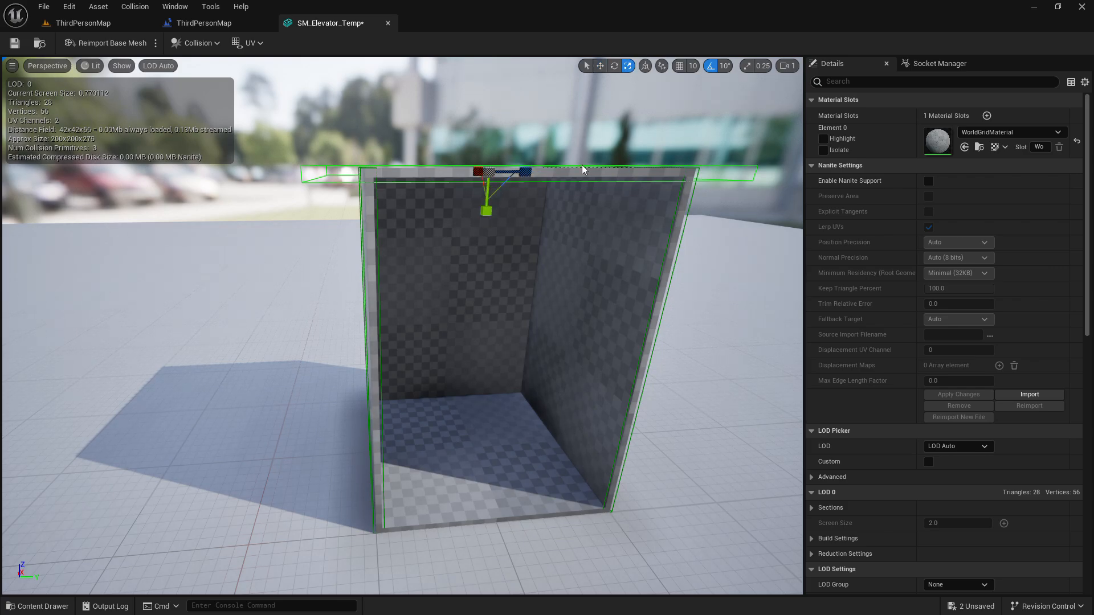
right_click_drag(523, 172, 507, 193)
key("s")
key("w")
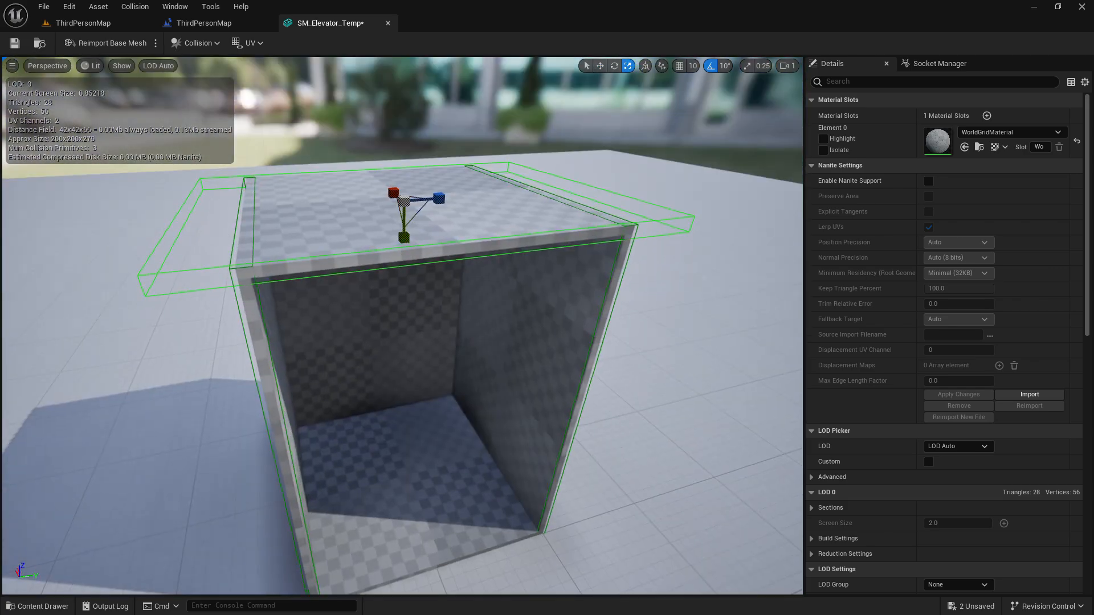
left_click_drag(442, 193, 437, 197)
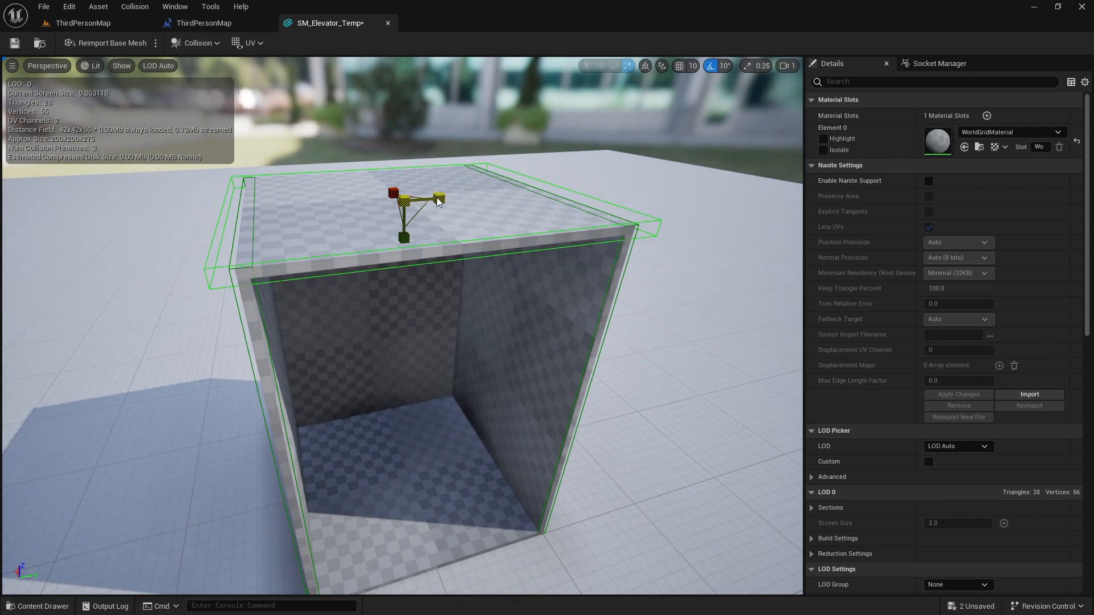
left_click(341, 240)
left_click(424, 221)
key("r")
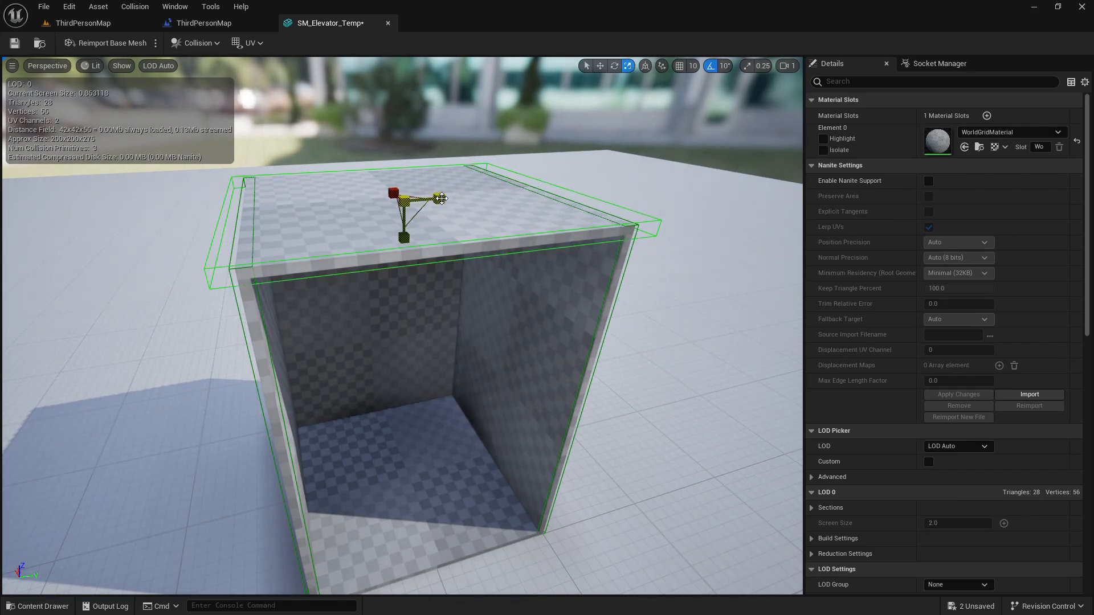
left_click_drag(439, 199, 429, 202)
right_click_drag(441, 228, 502, 244)
key("a")
left_click_drag(444, 198, 444, 194)
key("w")
key("s")
right_click_drag(443, 193, 443, 214)
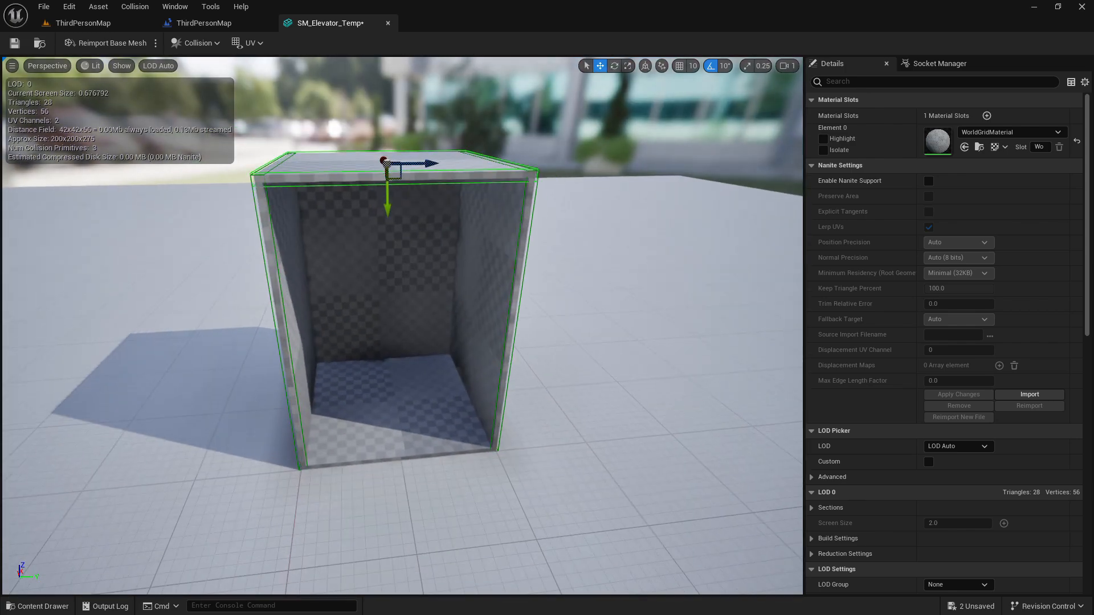
- Duplicate the roof collision slab downward onto the elevator's floor and check its fit from all sides
key("w")
left_click_drag(387, 182, 405, 428, "alt")
right_click_drag(405, 434, 397, 365)
key("w")
key("s")
key("a")
key("d")
key("s")
key("a")
right_click_drag(402, 325, 211, 348)
mouse_move(368, 353)
right_mouse_down()
mouse_move(257, 342)
mouse_move(368, 354)
right_mouse_up()
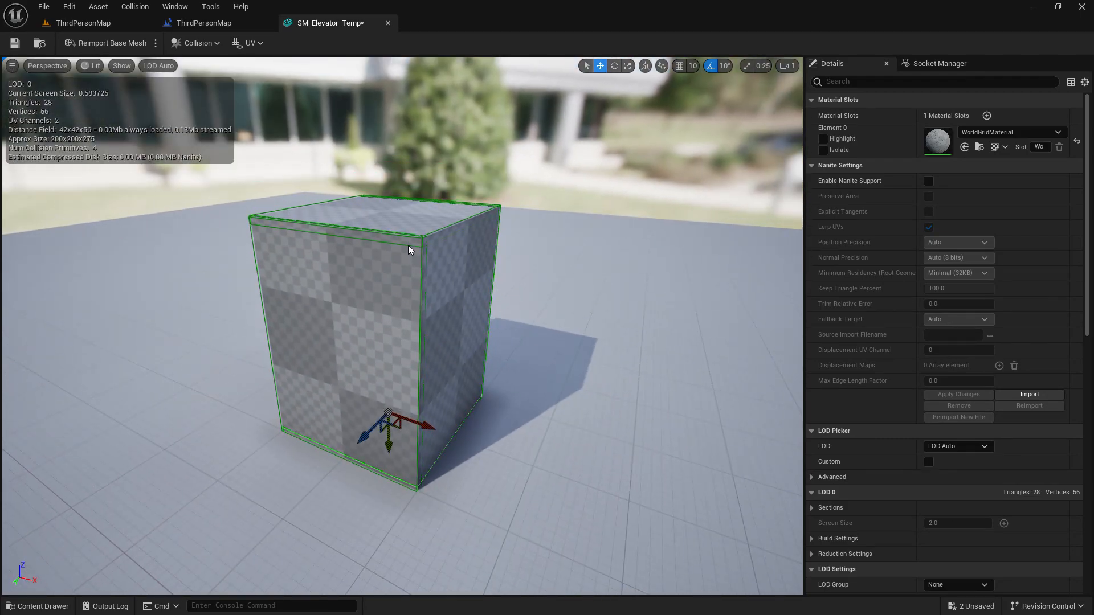
- Select both side-wall collision slabs and reduce their height so they fit between the roof and floor slabs
right_click_drag(409, 248, 478, 342)
mouse_move(610, 285)
right_mouse_down()
mouse_move(507, 284)
mouse_move(626, 285)
right_mouse_up()
mouse_move(524, 249)
right_mouse_down()
mouse_move(616, 251)
mouse_move(530, 256)
right_mouse_up()
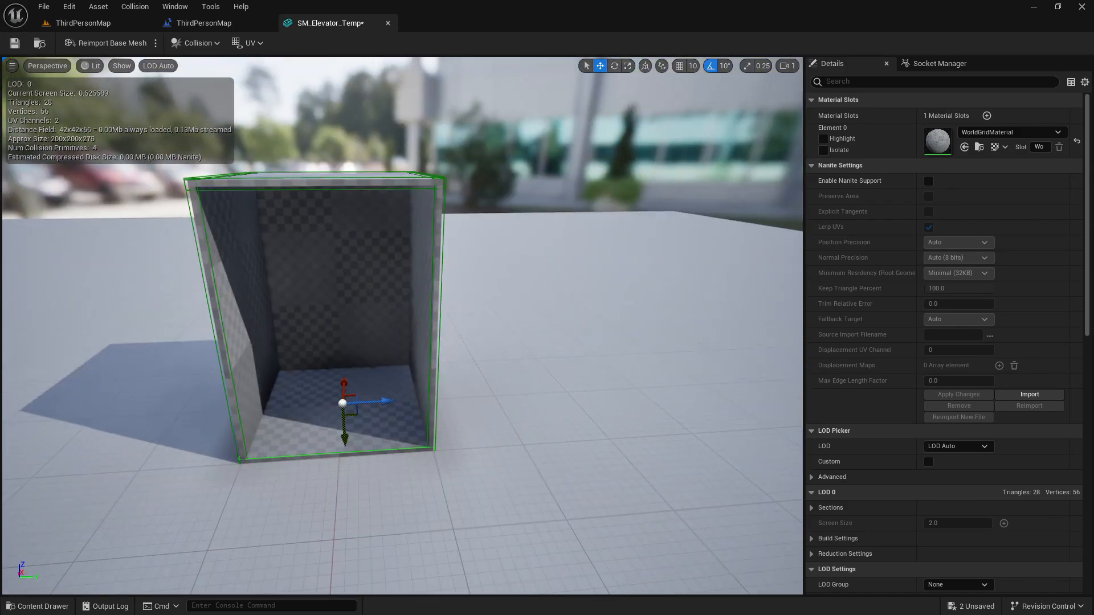
left_click(213, 235)
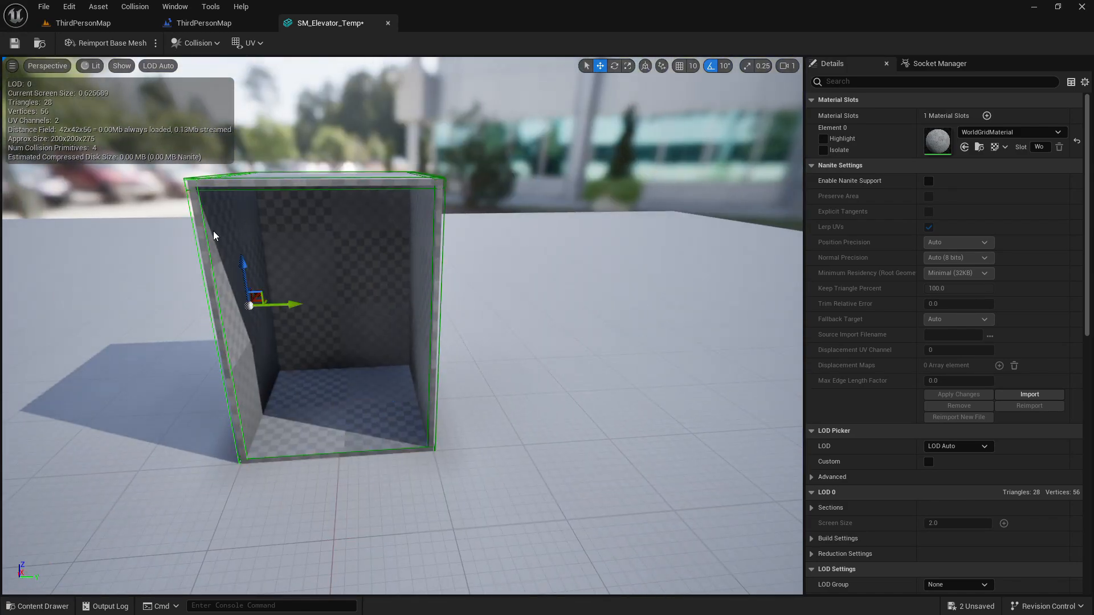
left_click(442, 236)
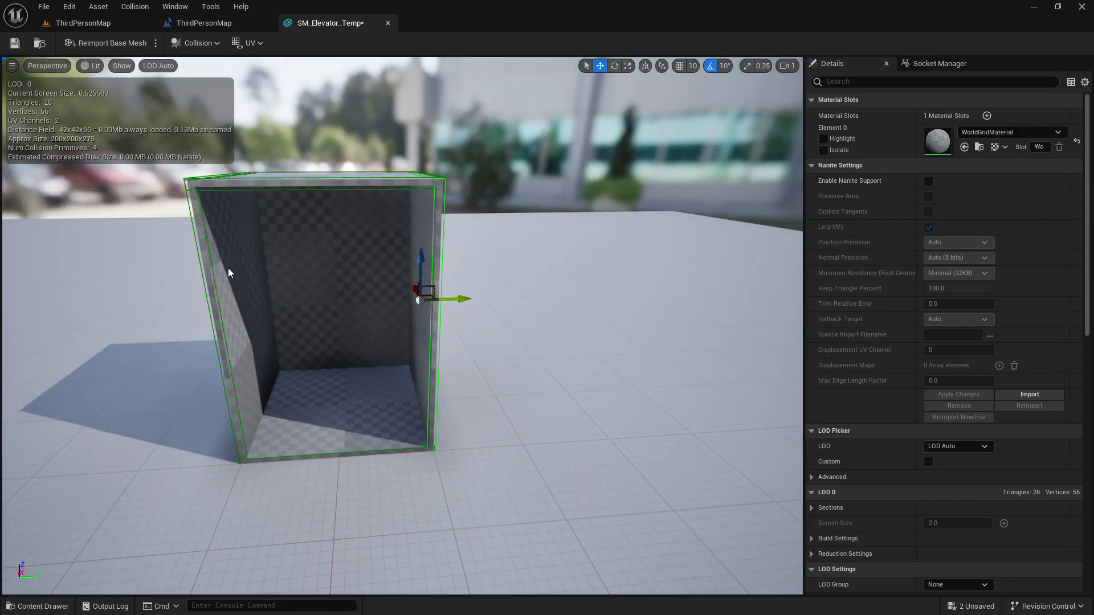
left_click(213, 271)
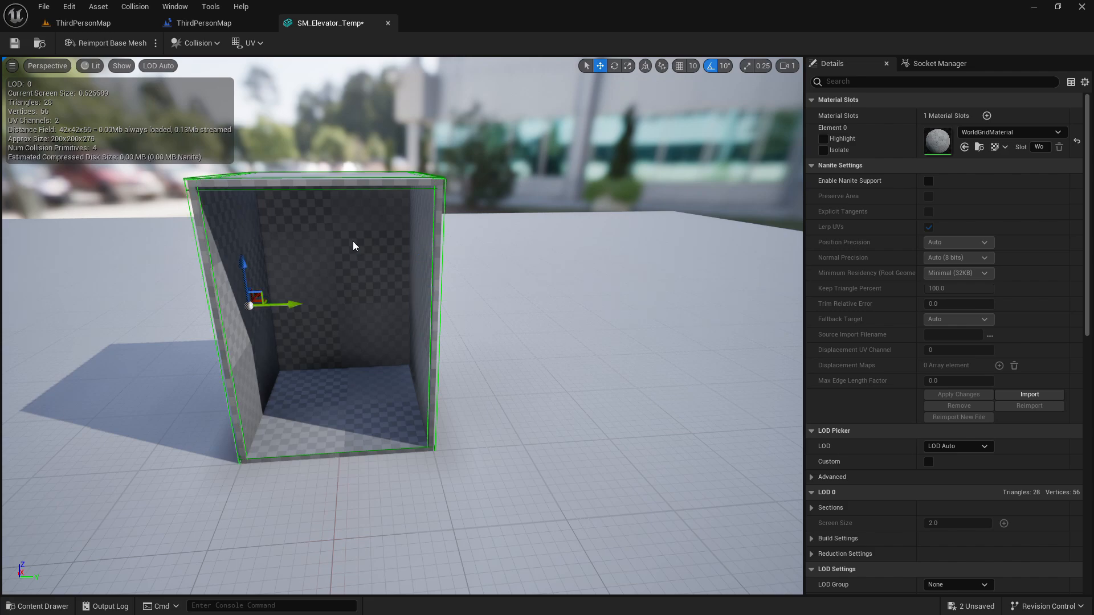
left_click(628, 67)
left_click_drag(245, 270, 246, 274)
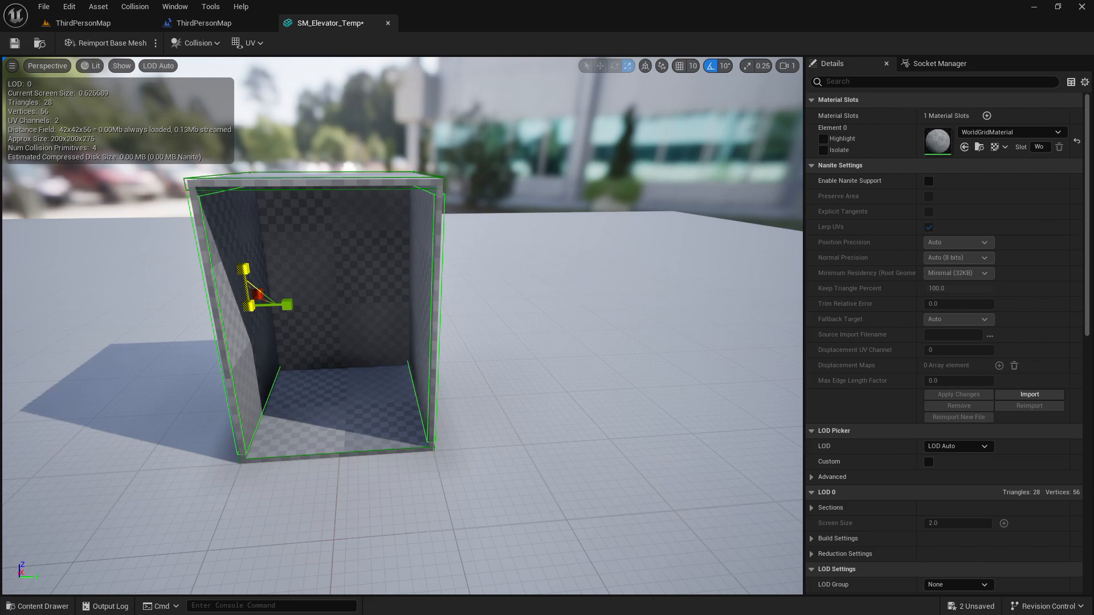
left_click_drag(244, 270, 245, 271)
right_click_drag(270, 271, 157, 242)
left_click(599, 70)
left_click(547, 228)
mouse_move(547, 228)
right_mouse_down()
mouse_move(490, 231)
mouse_move(541, 228)
right_mouse_up()
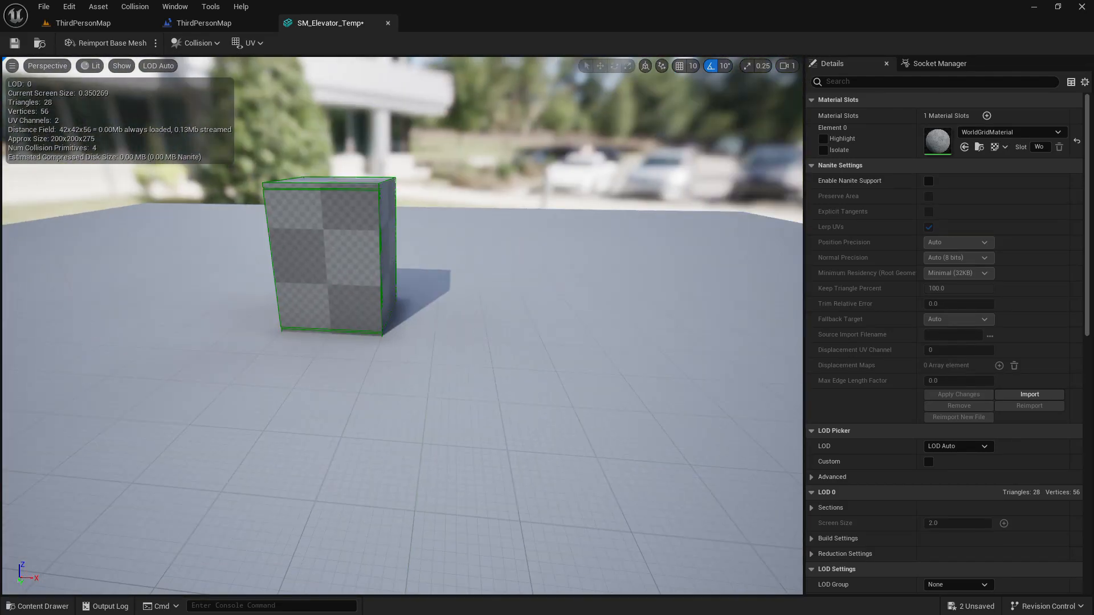
- Duplicate a side-wall collision slab out beside the elevator and rotate the copy about the vertical axis to face the back wall
left_click(358, 179)
right_click_drag(358, 179, 446, 145)
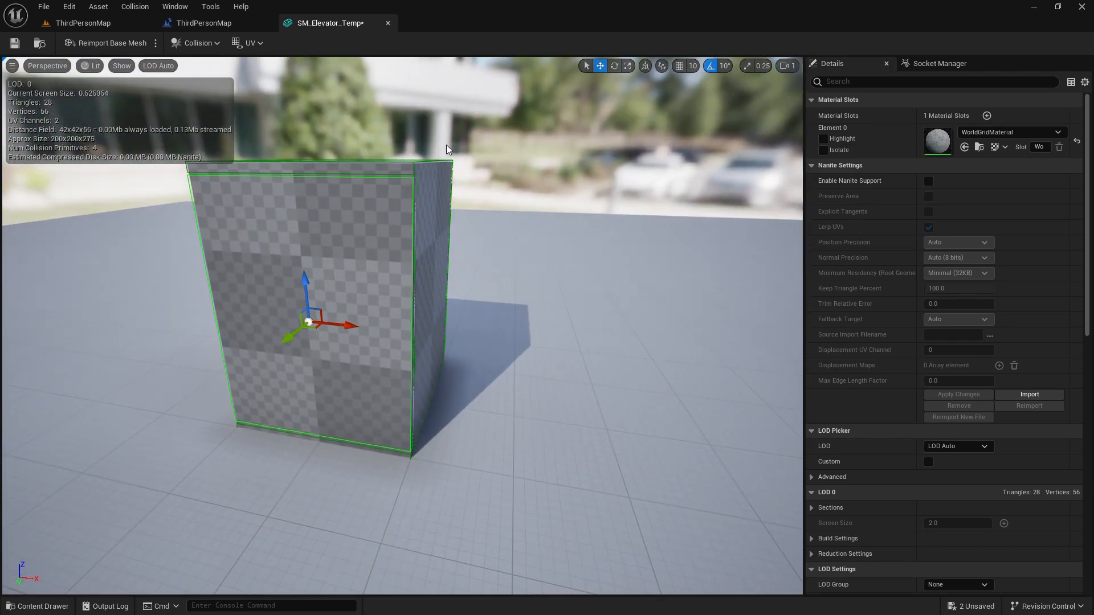
left_click_drag(332, 328, 576, 354, "alt")
left_click(614, 66)
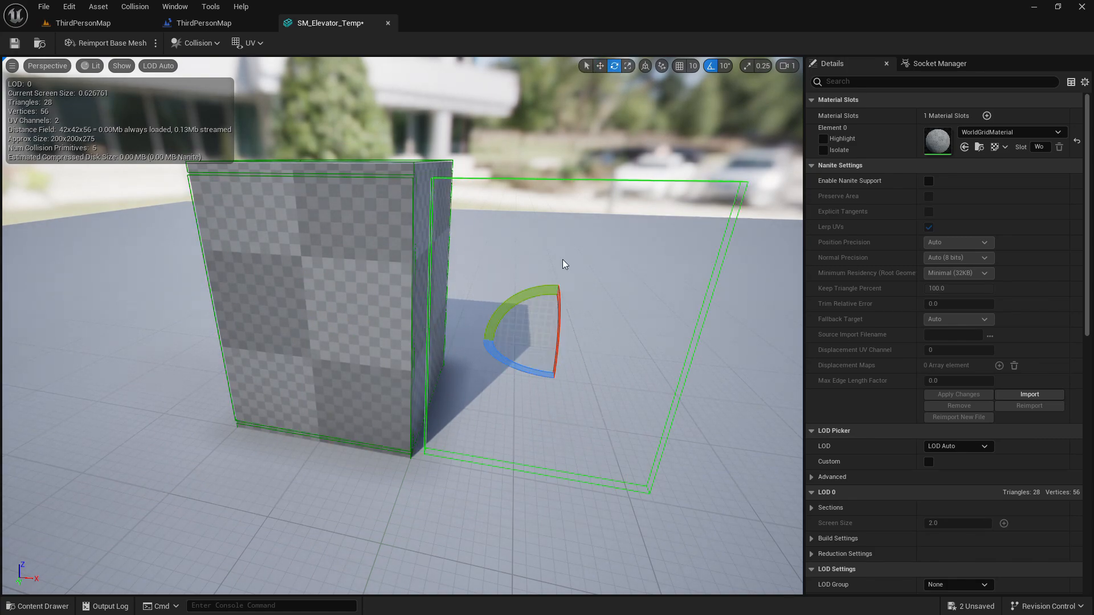
mouse_move(503, 370)
left_mouse_down()
mouse_move(593, 325)
mouse_move(541, 319)
mouse_move(498, 376)
left_mouse_up()
right_click_drag(497, 375, 311, 392)
- Move the rotated collision slab across to the elevator's back wall and center it between the side walls
left_click(600, 65)
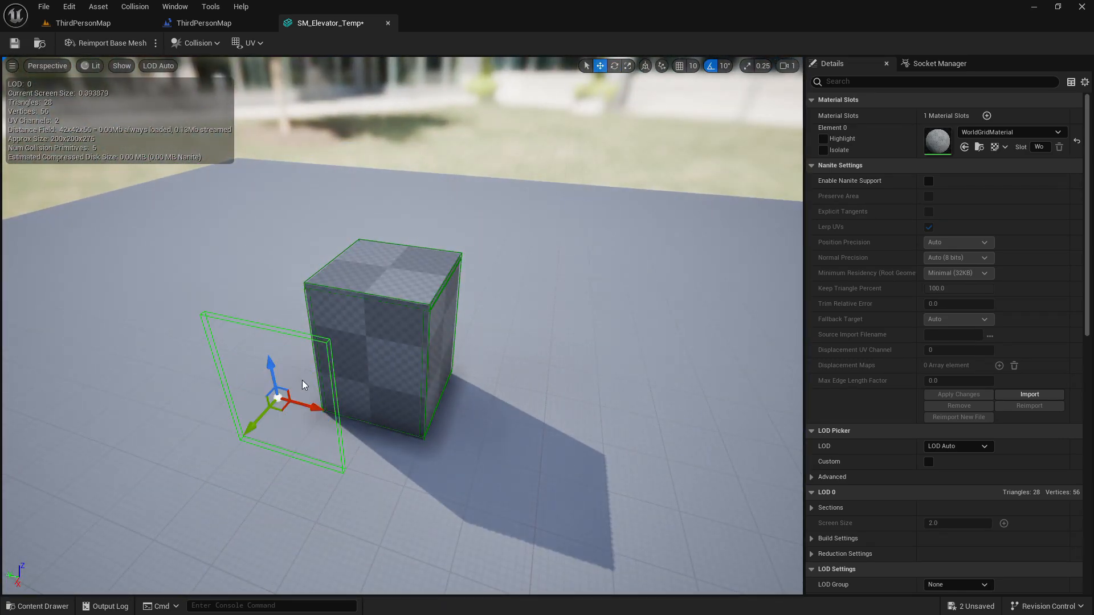
left_click_drag(323, 400, 373, 385)
right_click_drag(384, 413, 447, 408)
key("f")
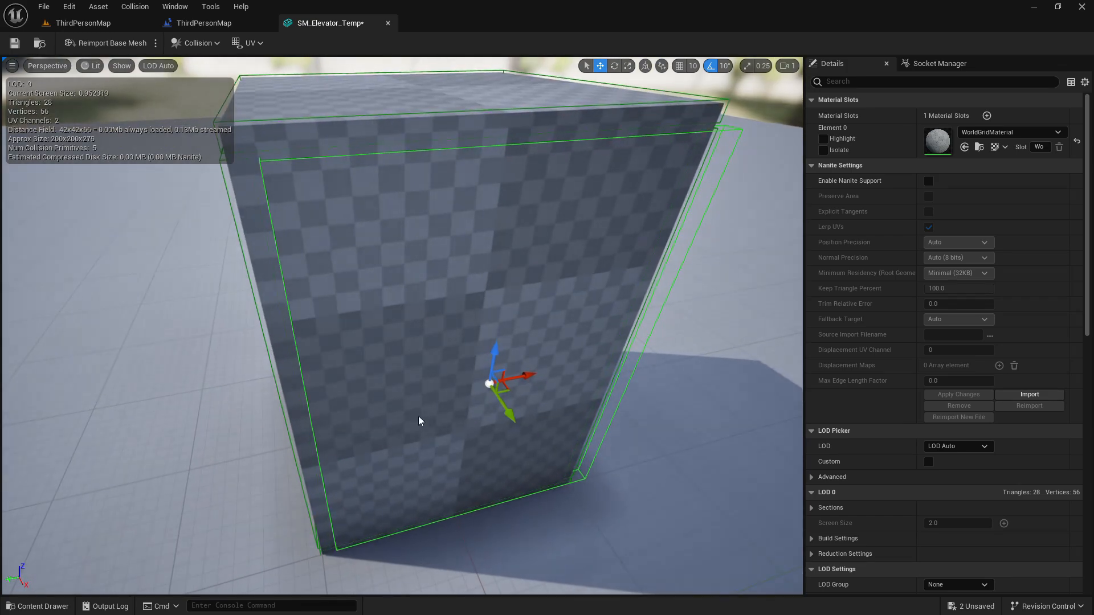
left_click_drag(524, 373, 505, 376)
- Scale the back-wall collision slab down in width so it fits between the two side-wall slabs
left_click(628, 66)
mouse_move(553, 384)
right_mouse_down()
mouse_move(574, 352)
mouse_move(552, 384)
right_mouse_up()
left_click_drag(493, 401, 472, 405)
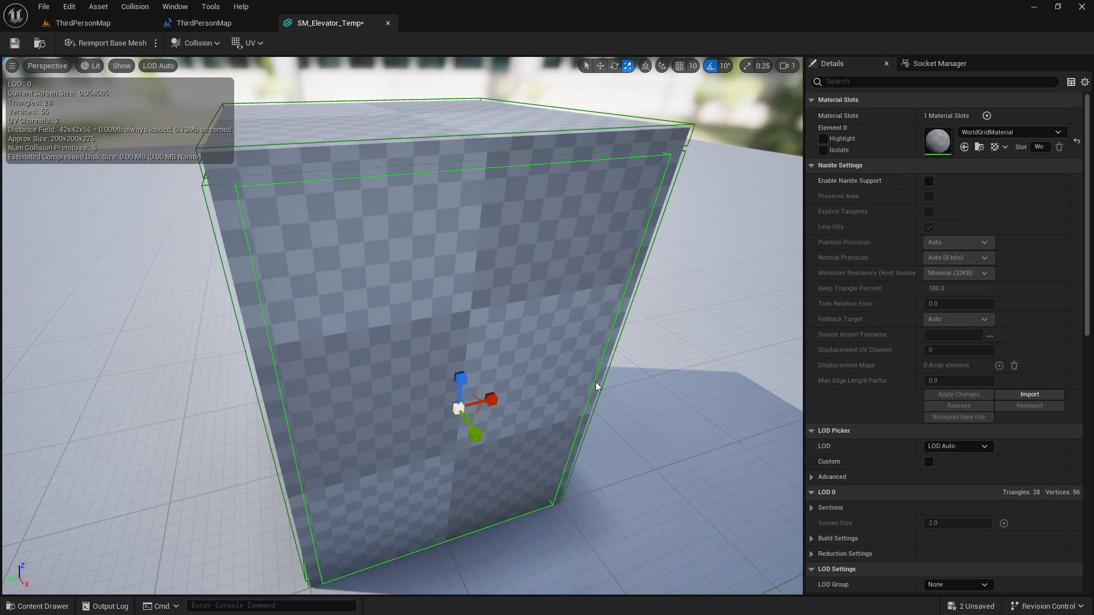
- Shift the back-wall collision slab slightly inward until it sits flush with the elevator's rear face, and deselect it
key("d")
right_click_drag(596, 382, 154, 385)
key("w")
key("s")
key("d")
key("w")
right_click_drag(627, 177, 703, 204)
key("a")
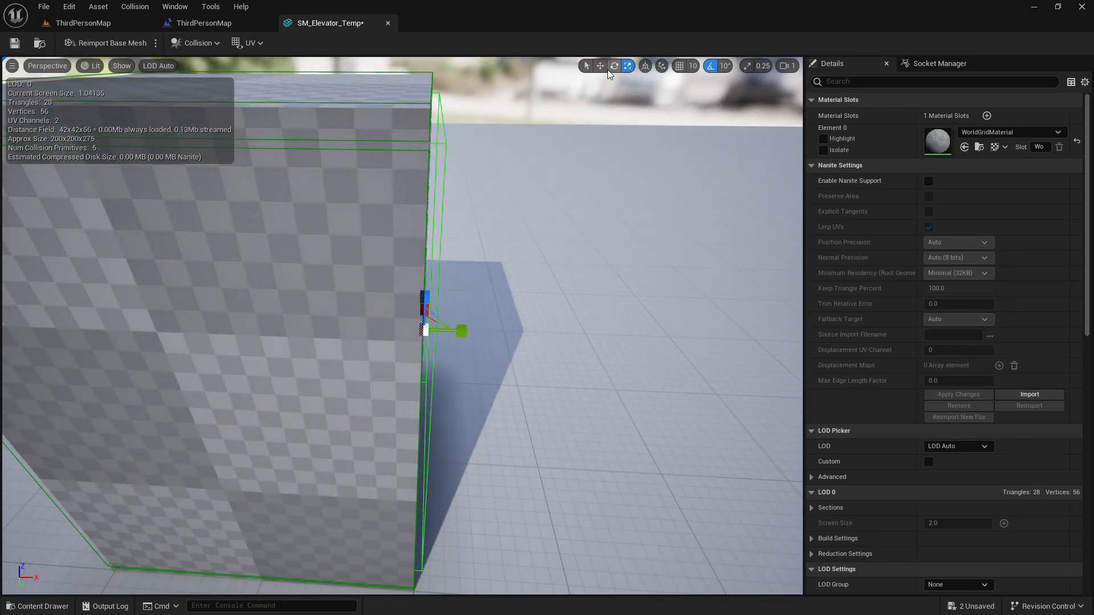
left_click_drag(456, 331, 447, 332)
left_click(500, 374)
- Check the collision boxes around the elevator's open front, save SM_Elevator_Temp, and return to the ThirdPersonMap level
key("s")
right_click_drag(500, 374, 751, 390)
key("a")
key("w")
key("a")
key("s")
key("d")
key("w")
key("s")
key("d")
key("s")
key("w")
key("s")
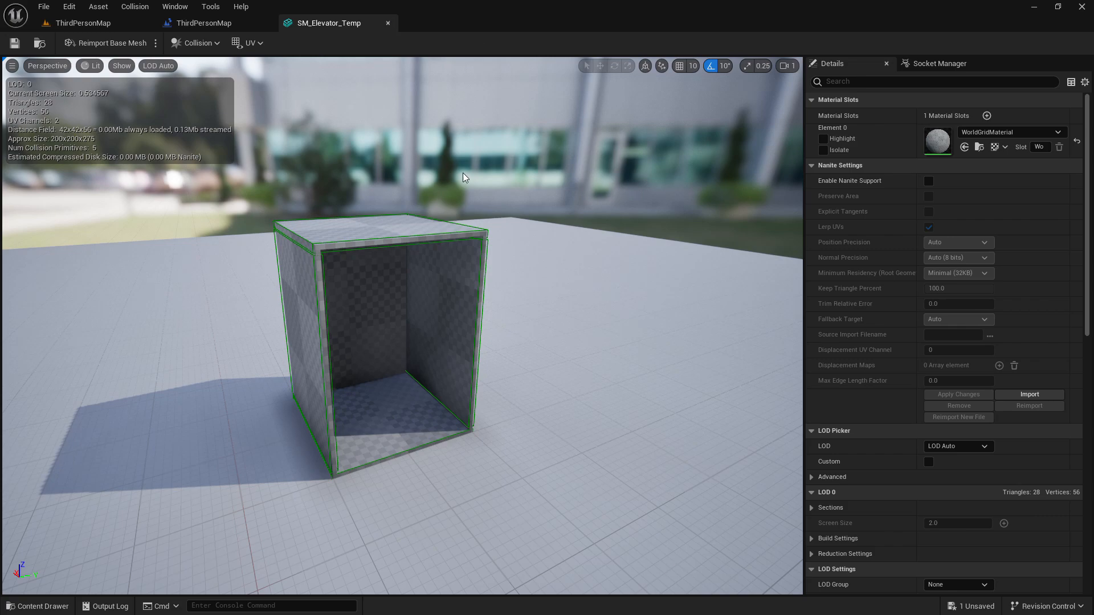
left_click(390, 22)
left_click(107, 23)
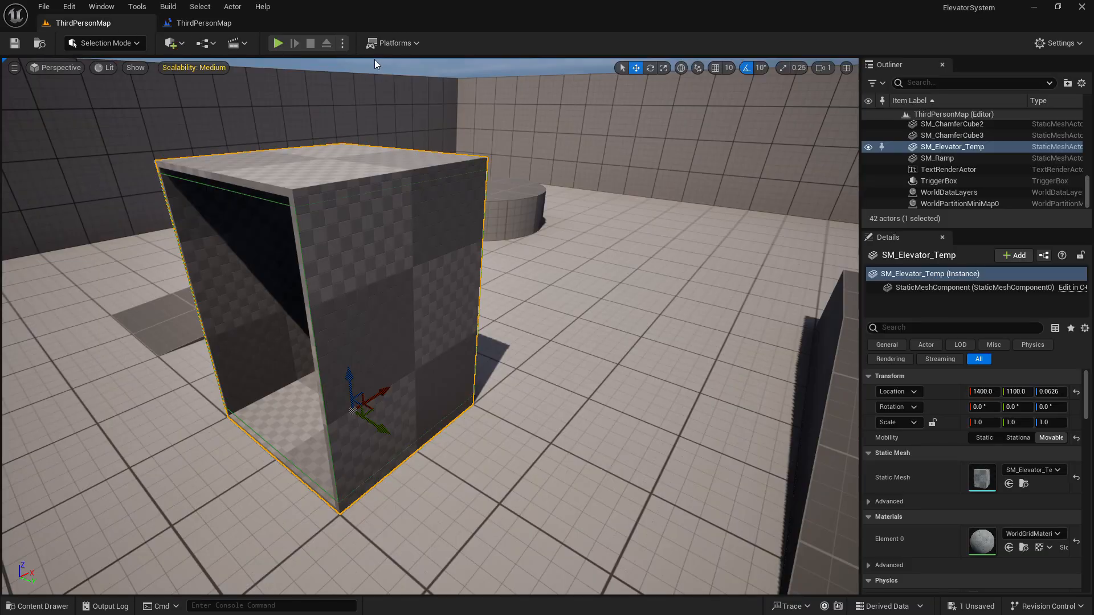
- Play-test the level by walking the character into the elevator, moving around inside during the ride, and stop the session
key("alt+p")
key("w")
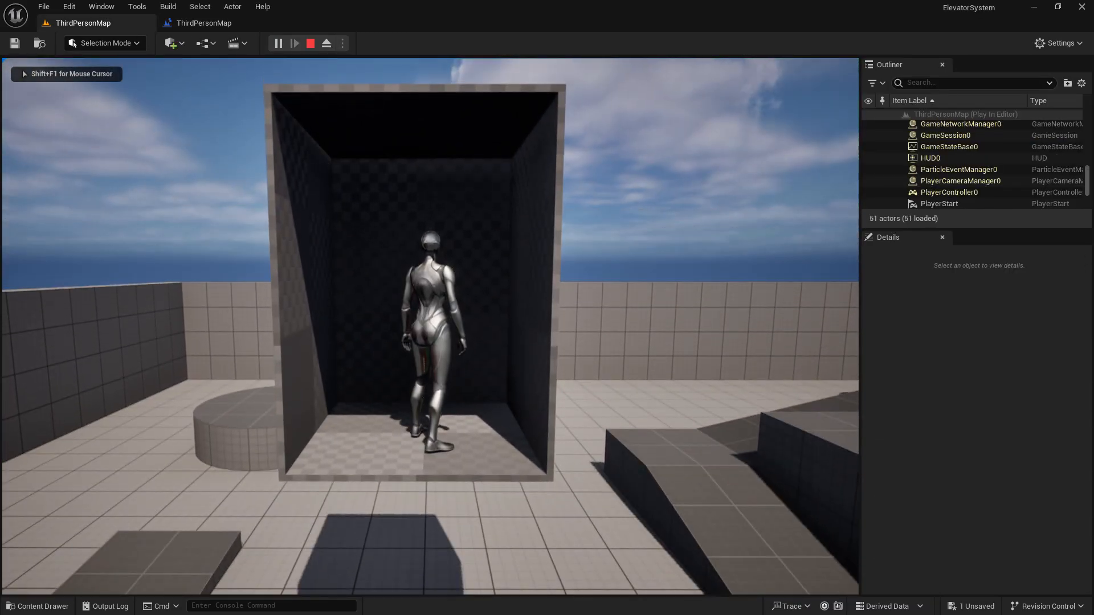
key("w")
key("s")
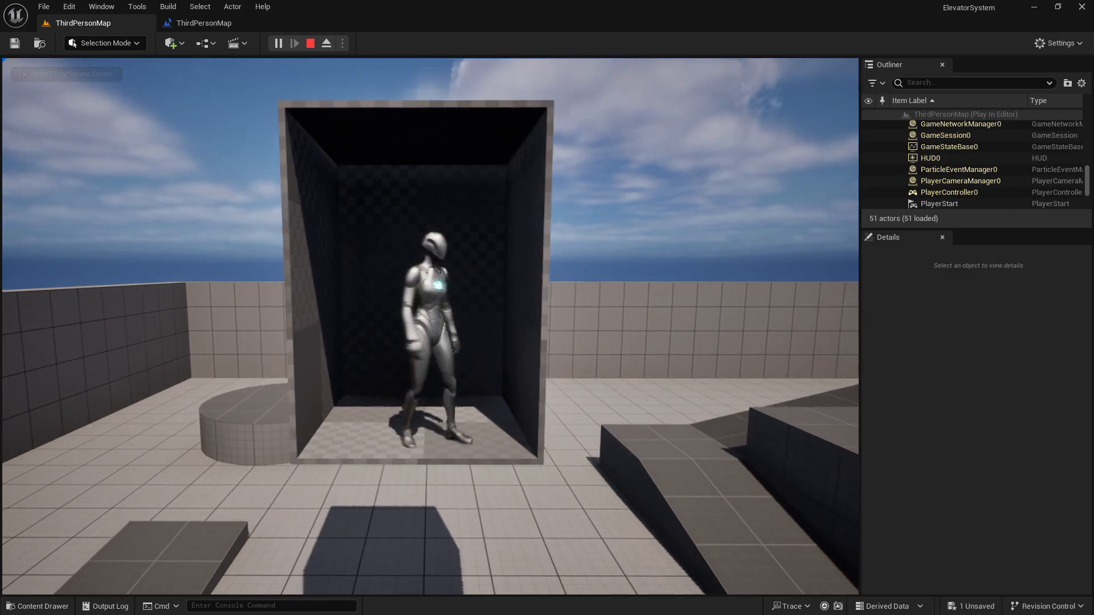
key("w")
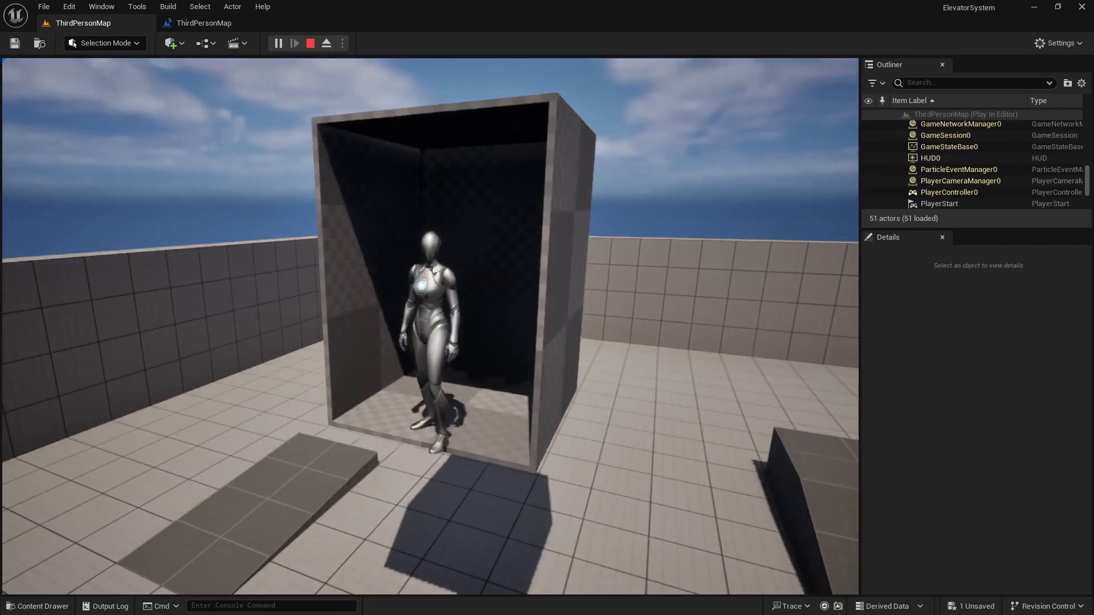
key("w")
key("s")
key("w")
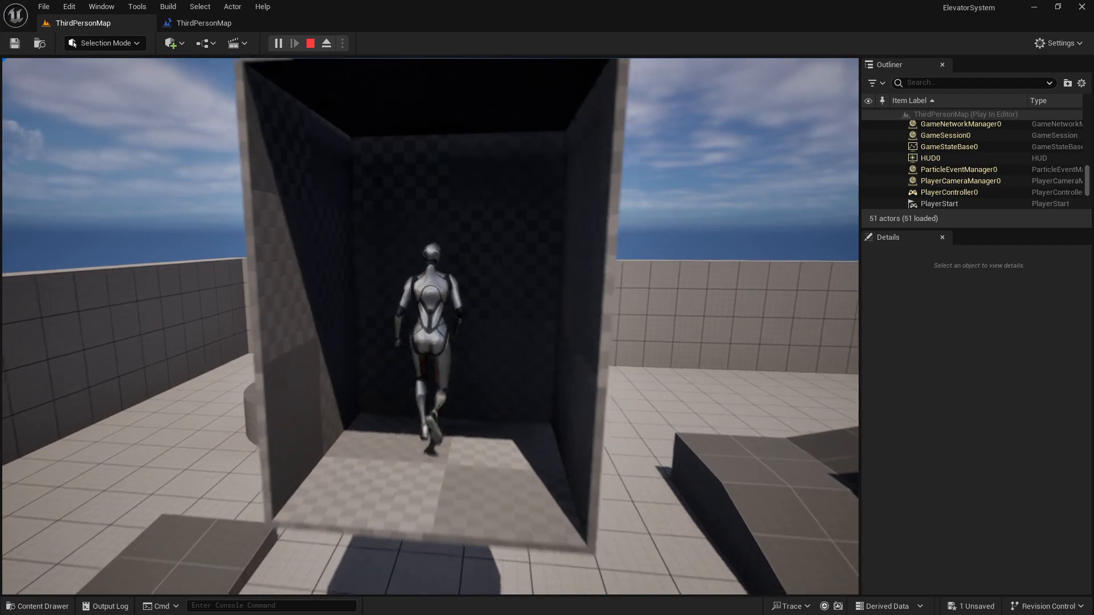
key("s")
key("w")
key("s")
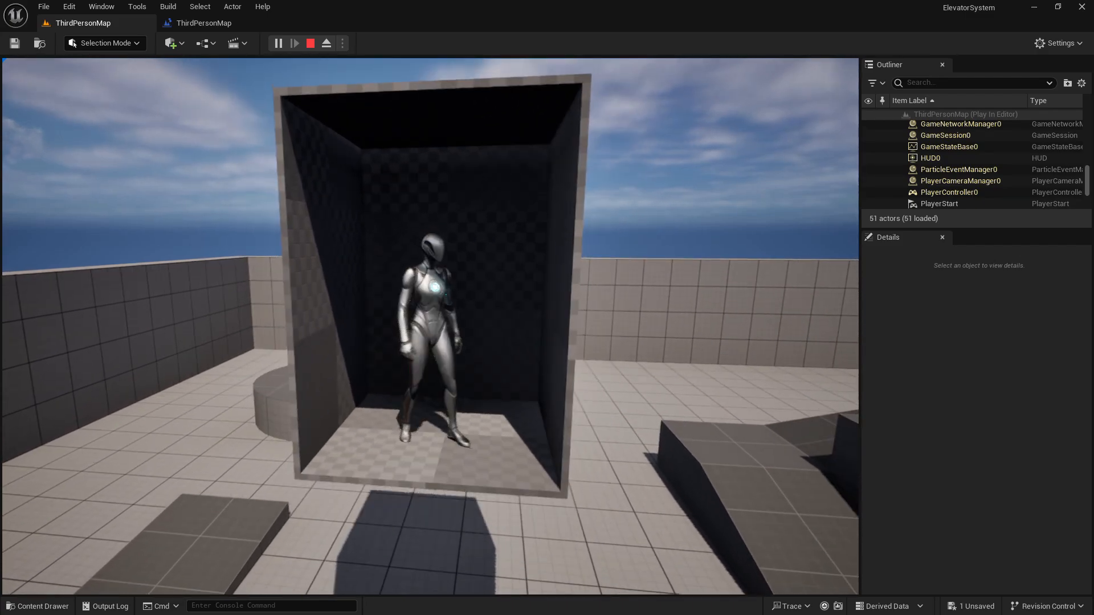
key("w")
key("s")
key("w")
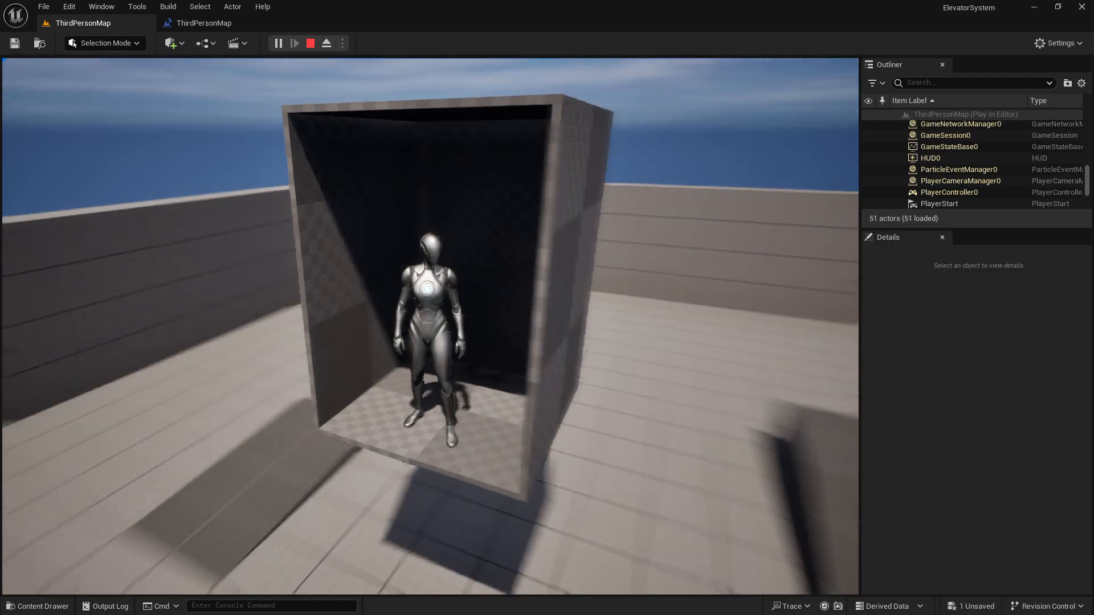
key("w")
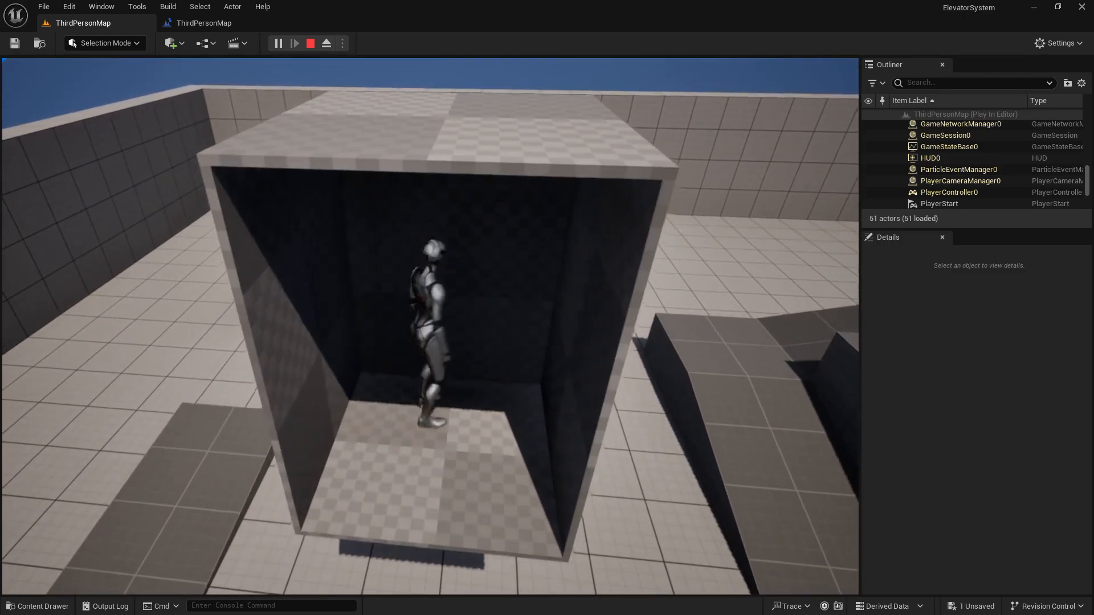
key("s")
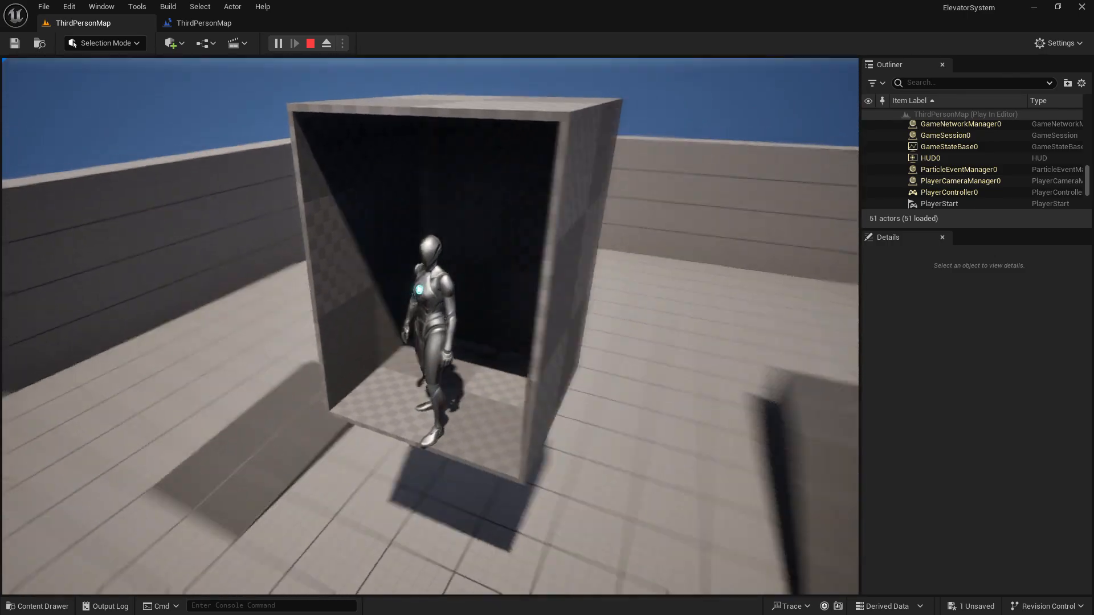
key("w")
key("s")
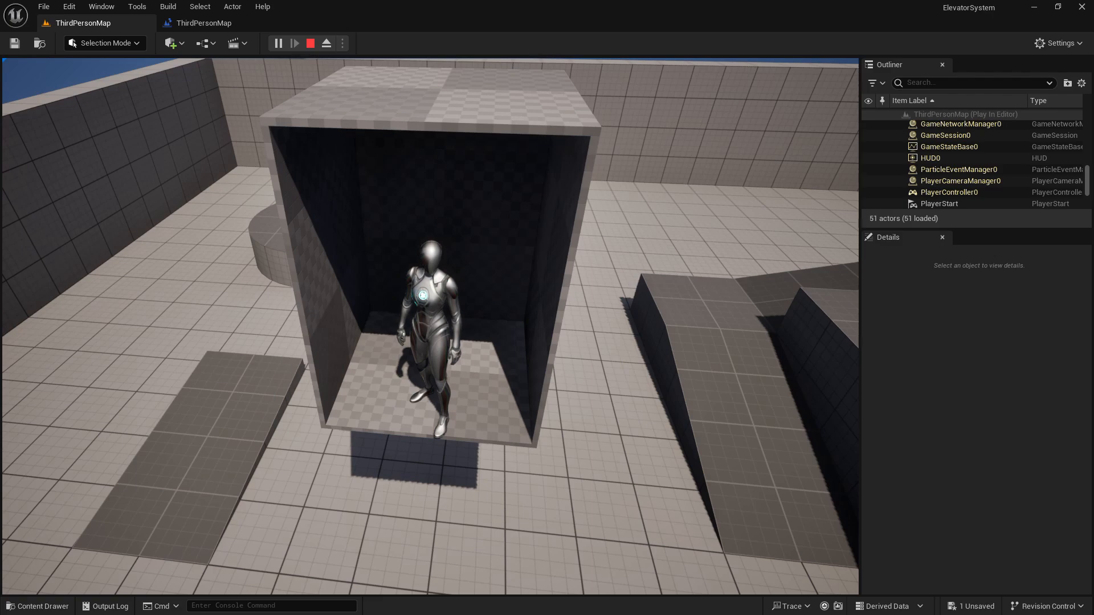
key("Escape")
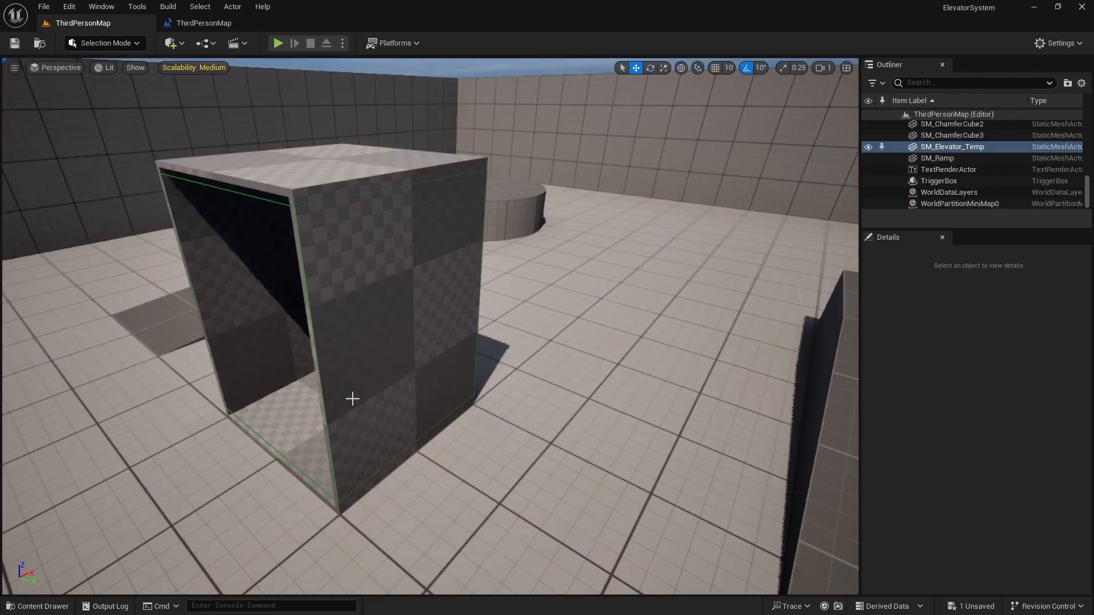
- Play the level again, walk the character into the elevator and back out of it, and end the session
key("alt+p")
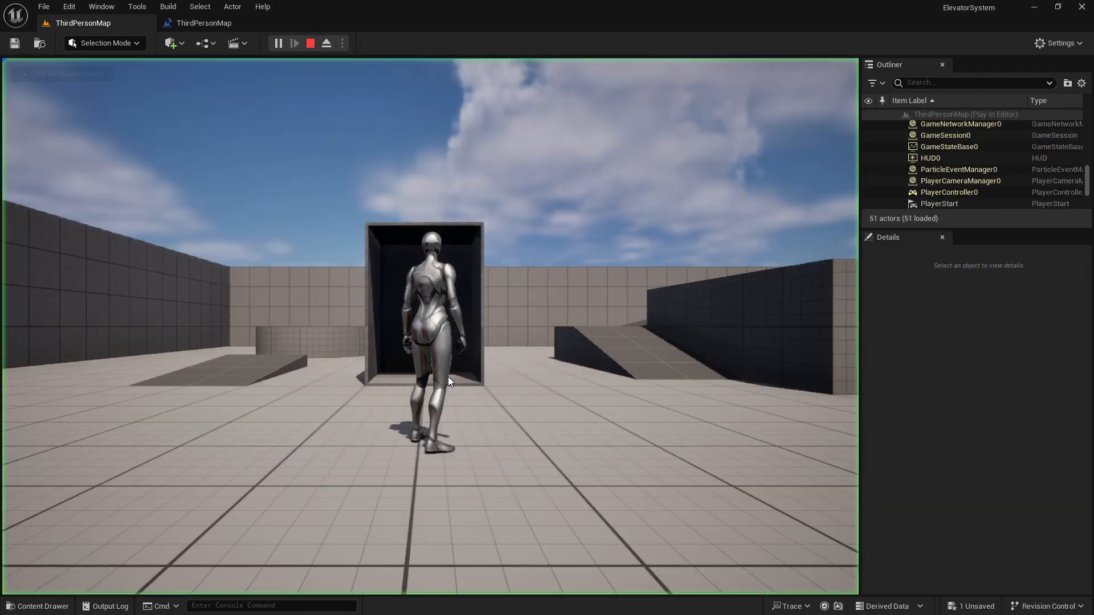
key("w")
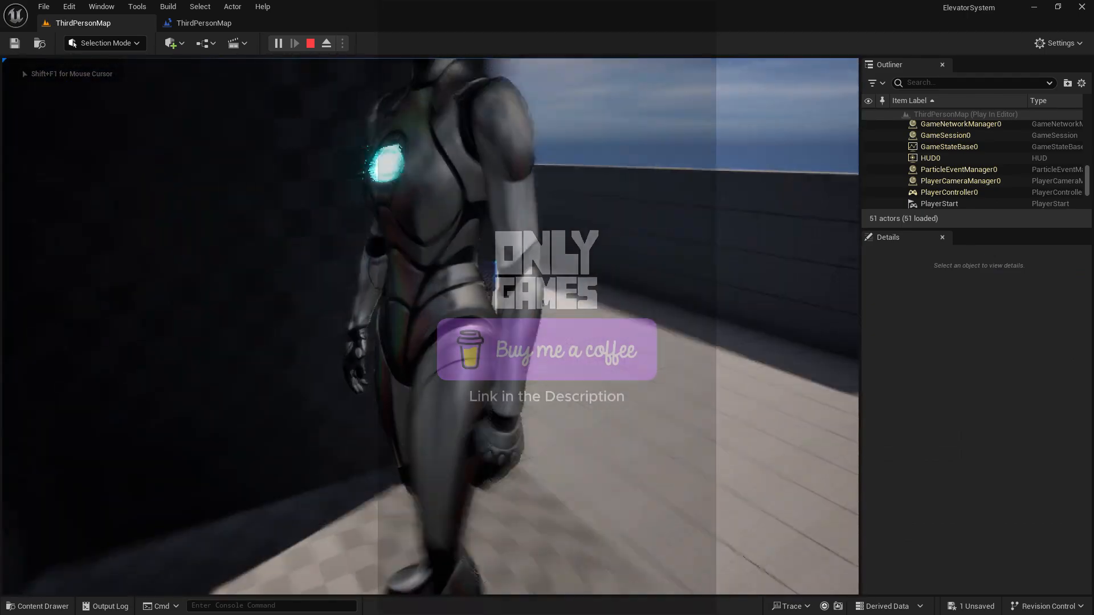
key("w")
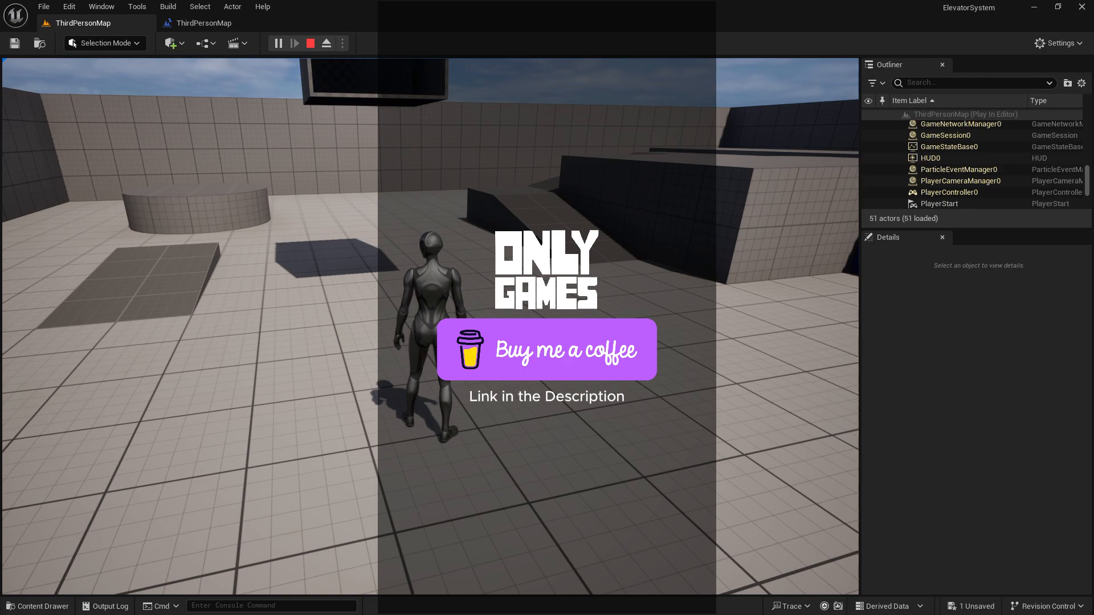
key("Escape")
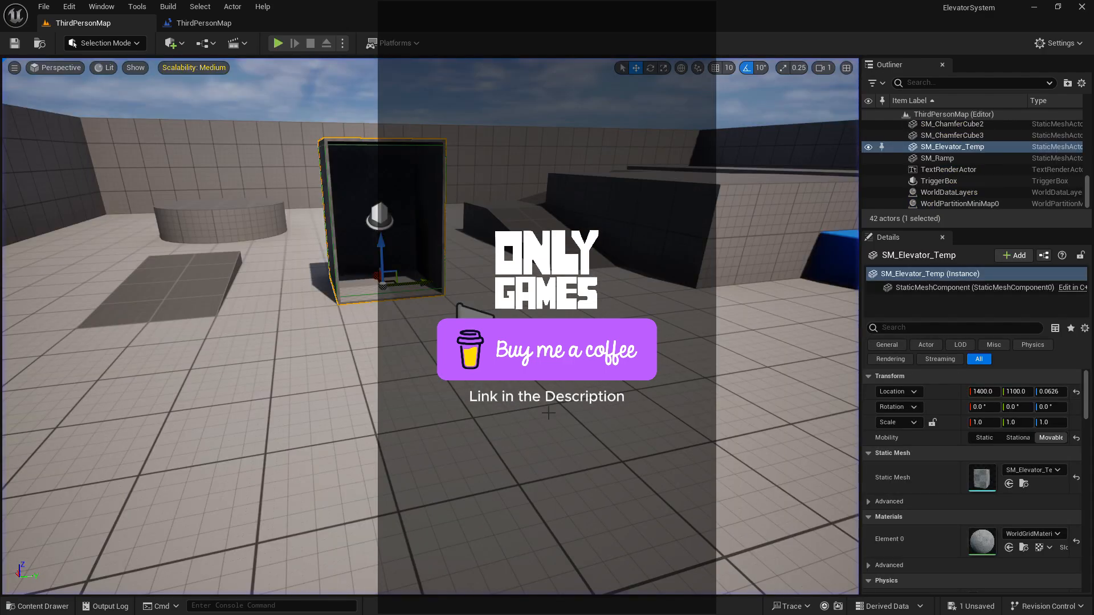